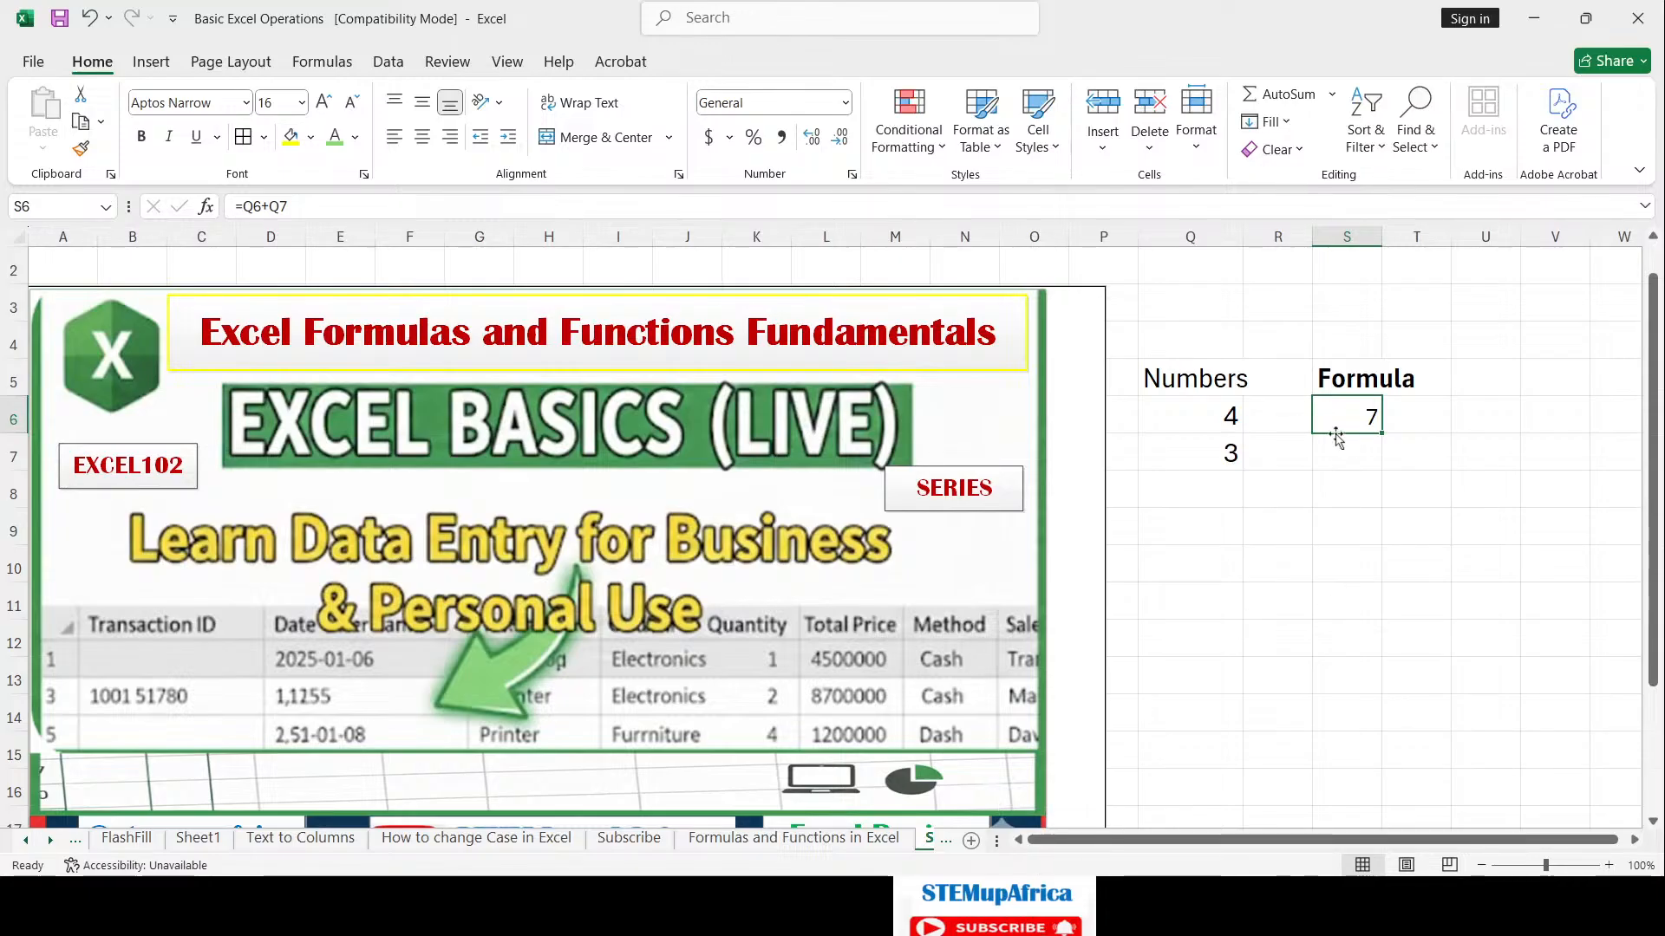
Step: Inspect the =Q6+Q7 formula in S6, then switch to the 'Formulas and Functions in Excel' sheet
{"action": "left_click", "coordinate": [1369, 460]}
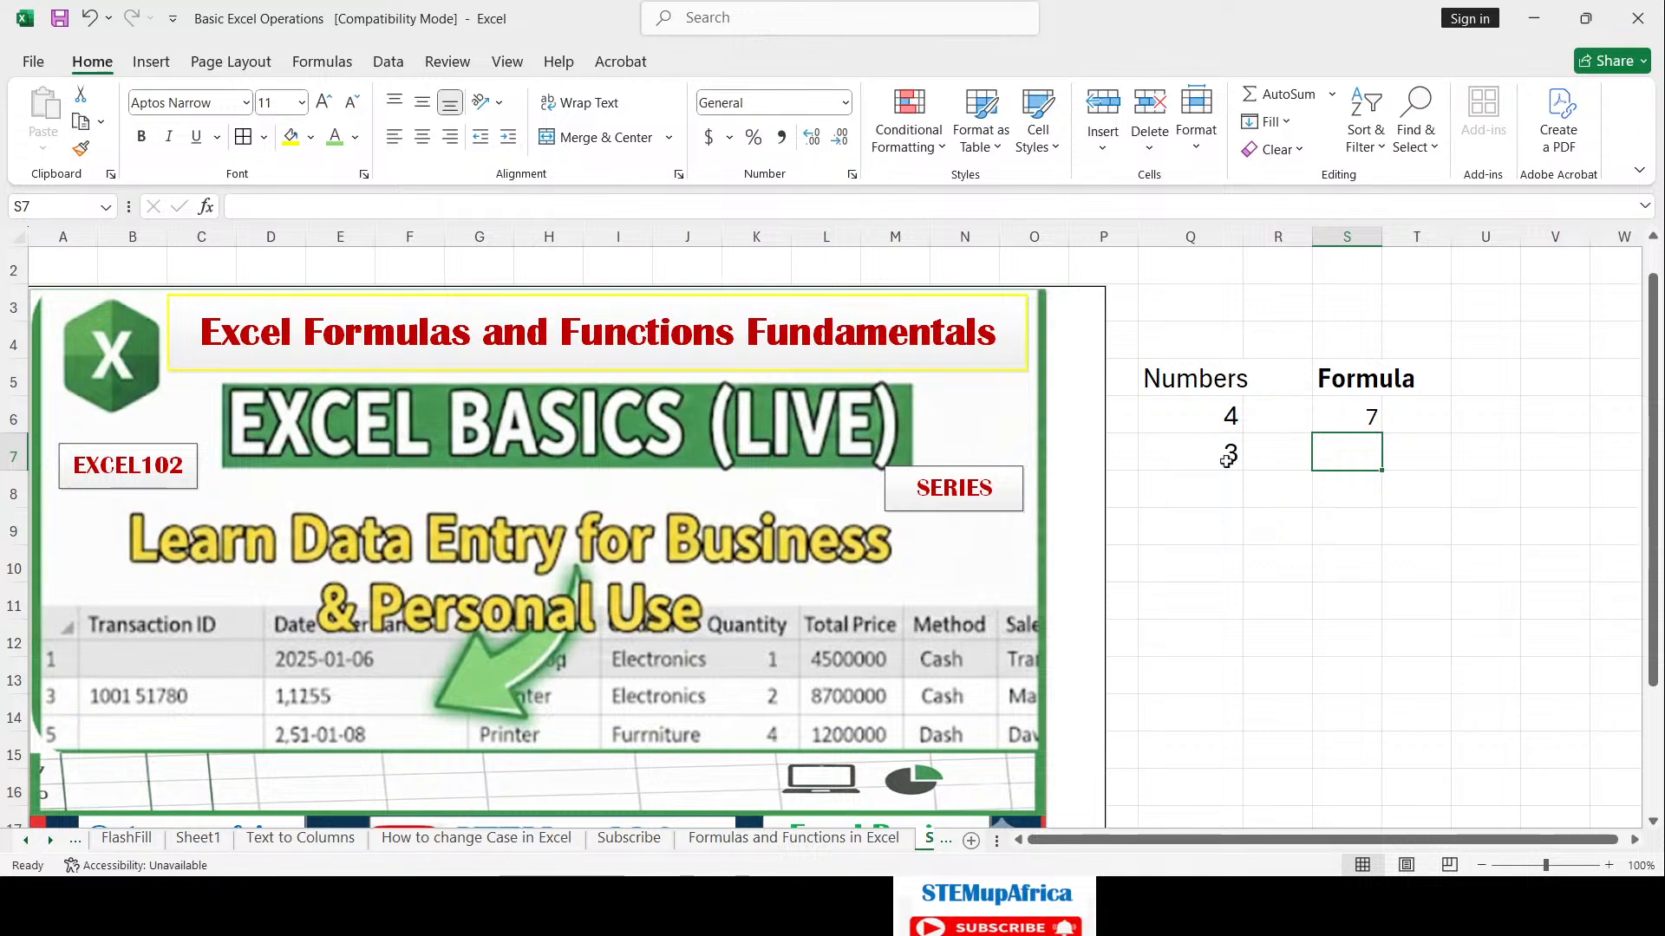
{"action": "left_click", "coordinate": [1249, 420]}
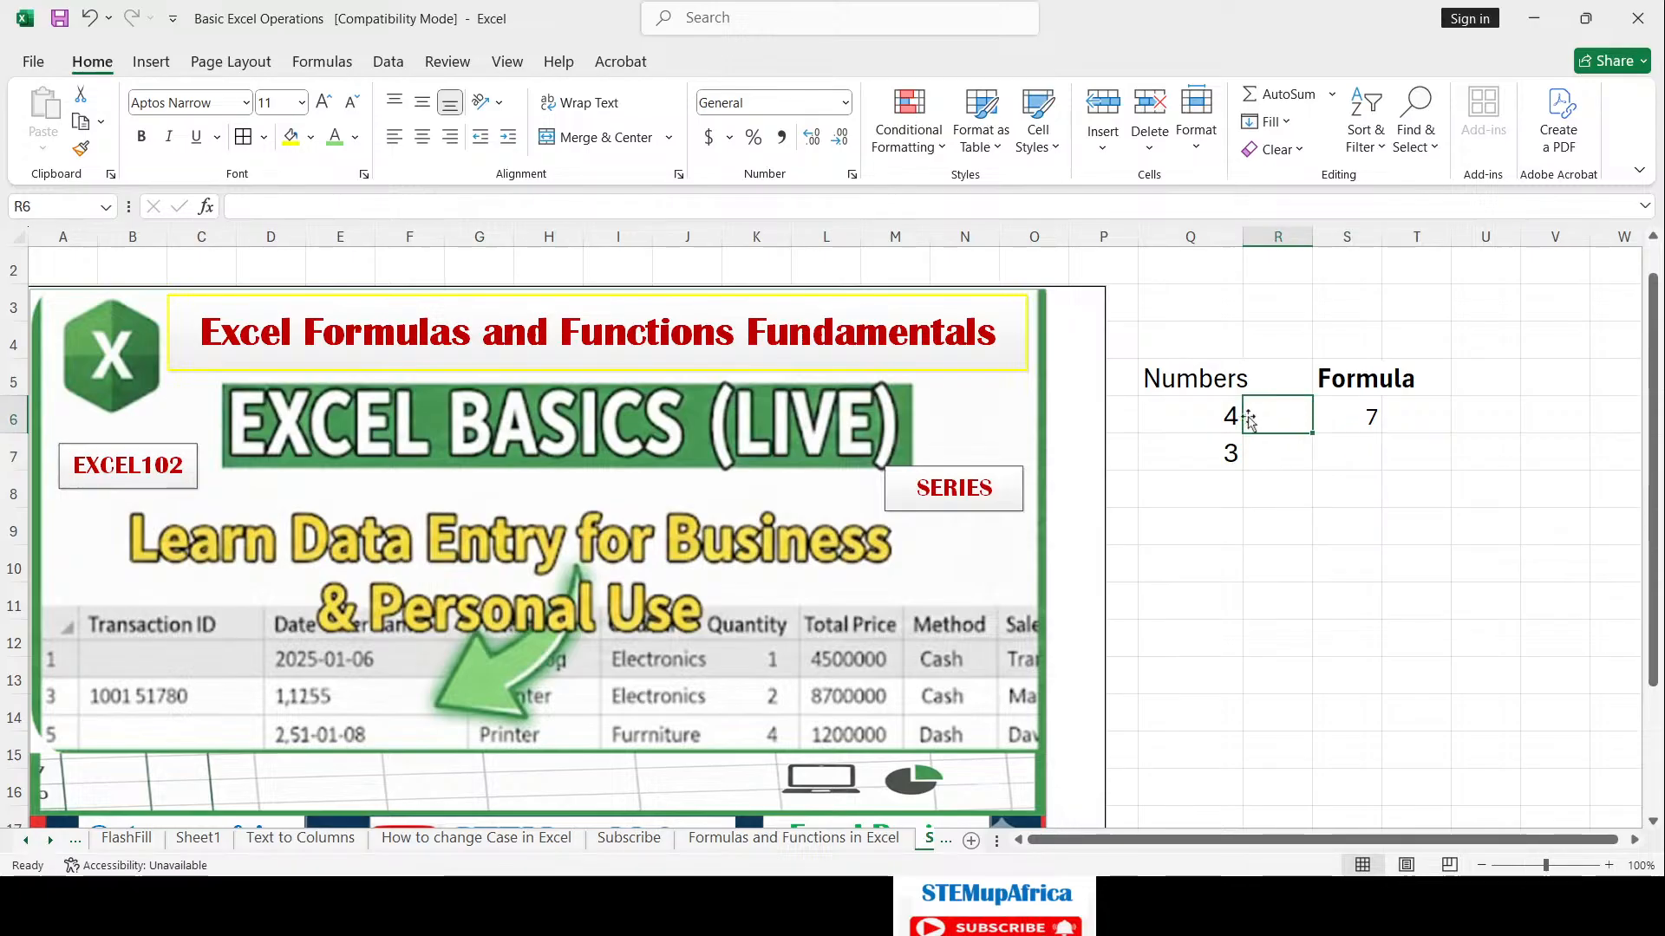
{"action": "left_click", "coordinate": [1355, 431]}
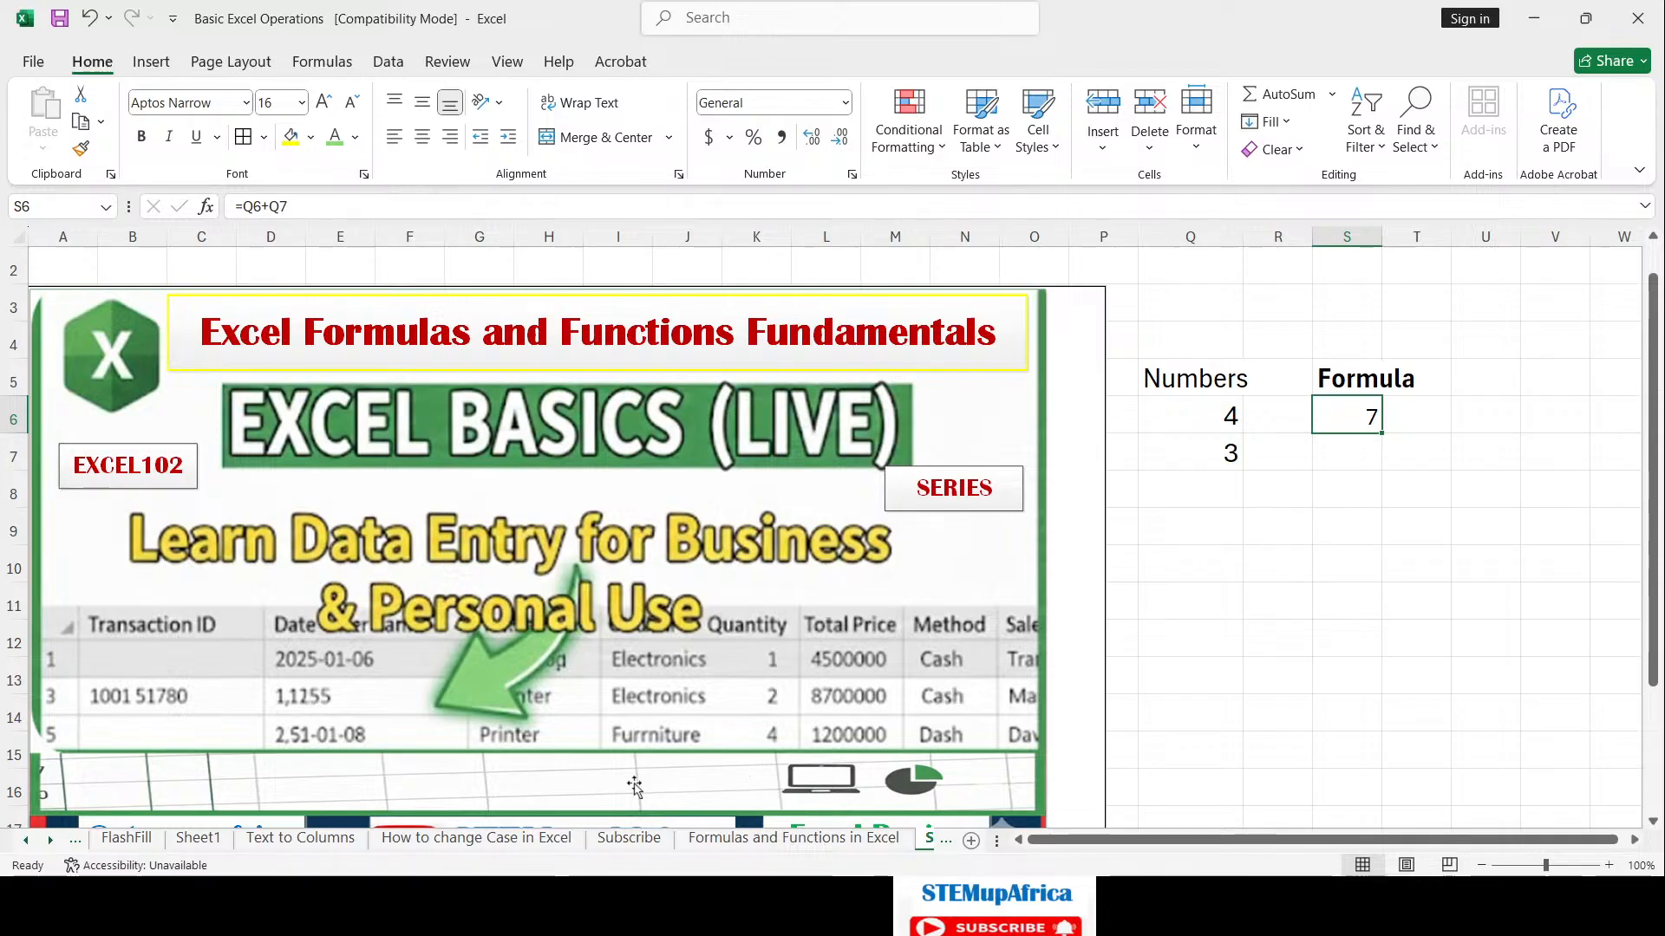
{"action": "left_click", "coordinate": [1249, 501]}
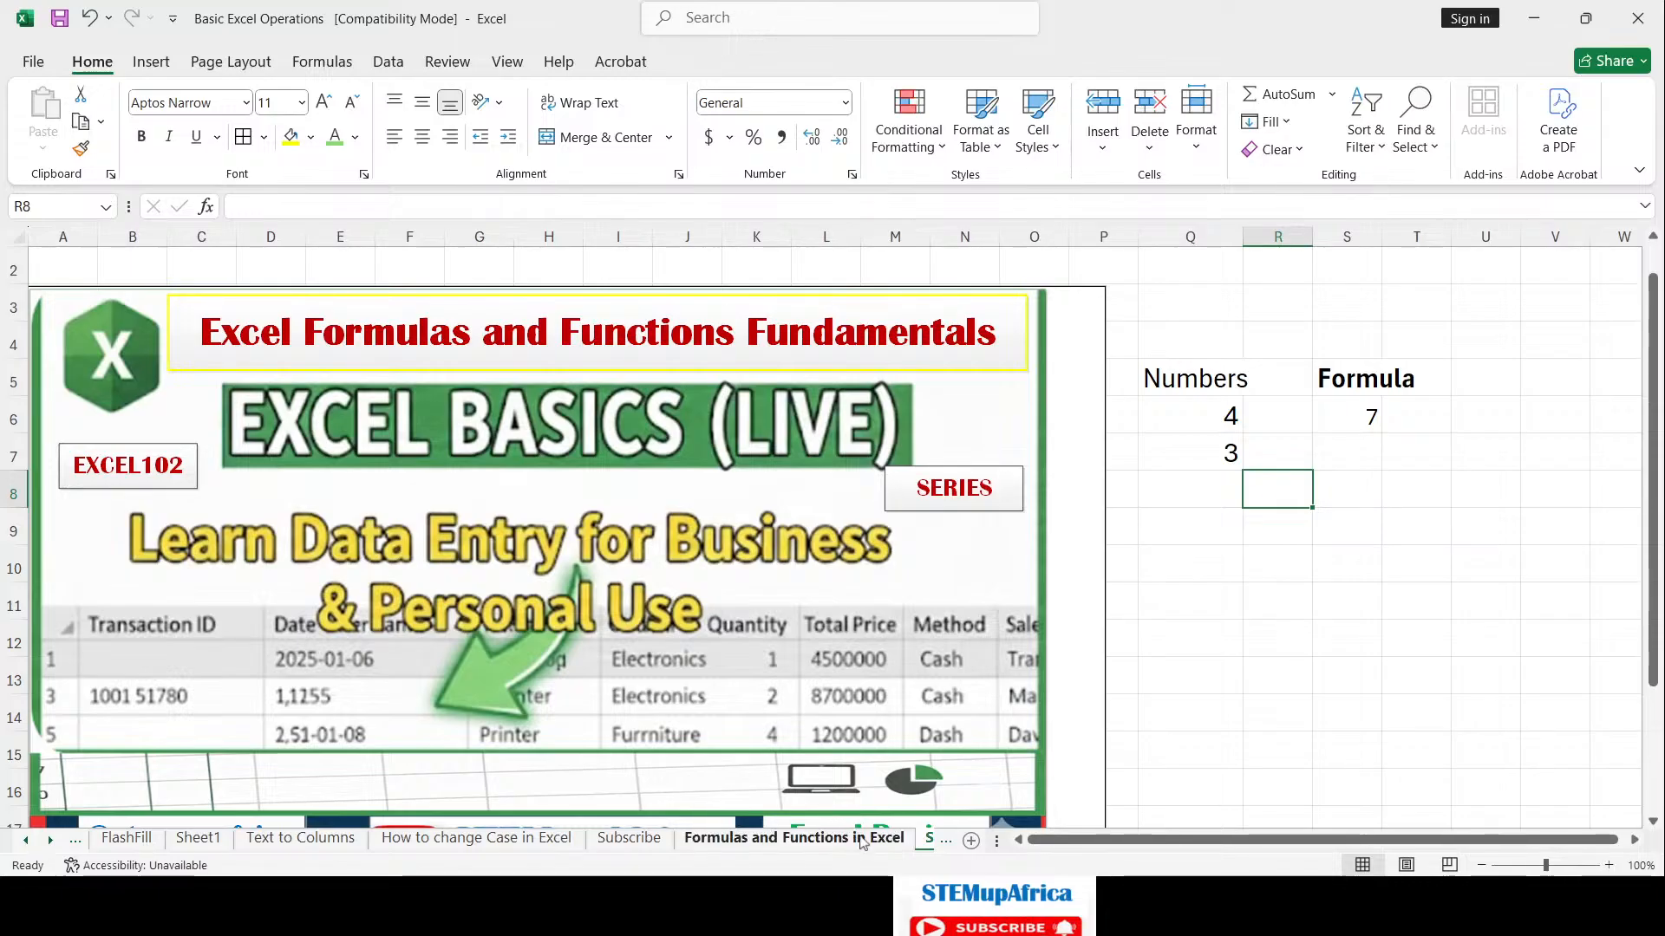
{"action": "left_click", "coordinate": [863, 837]}
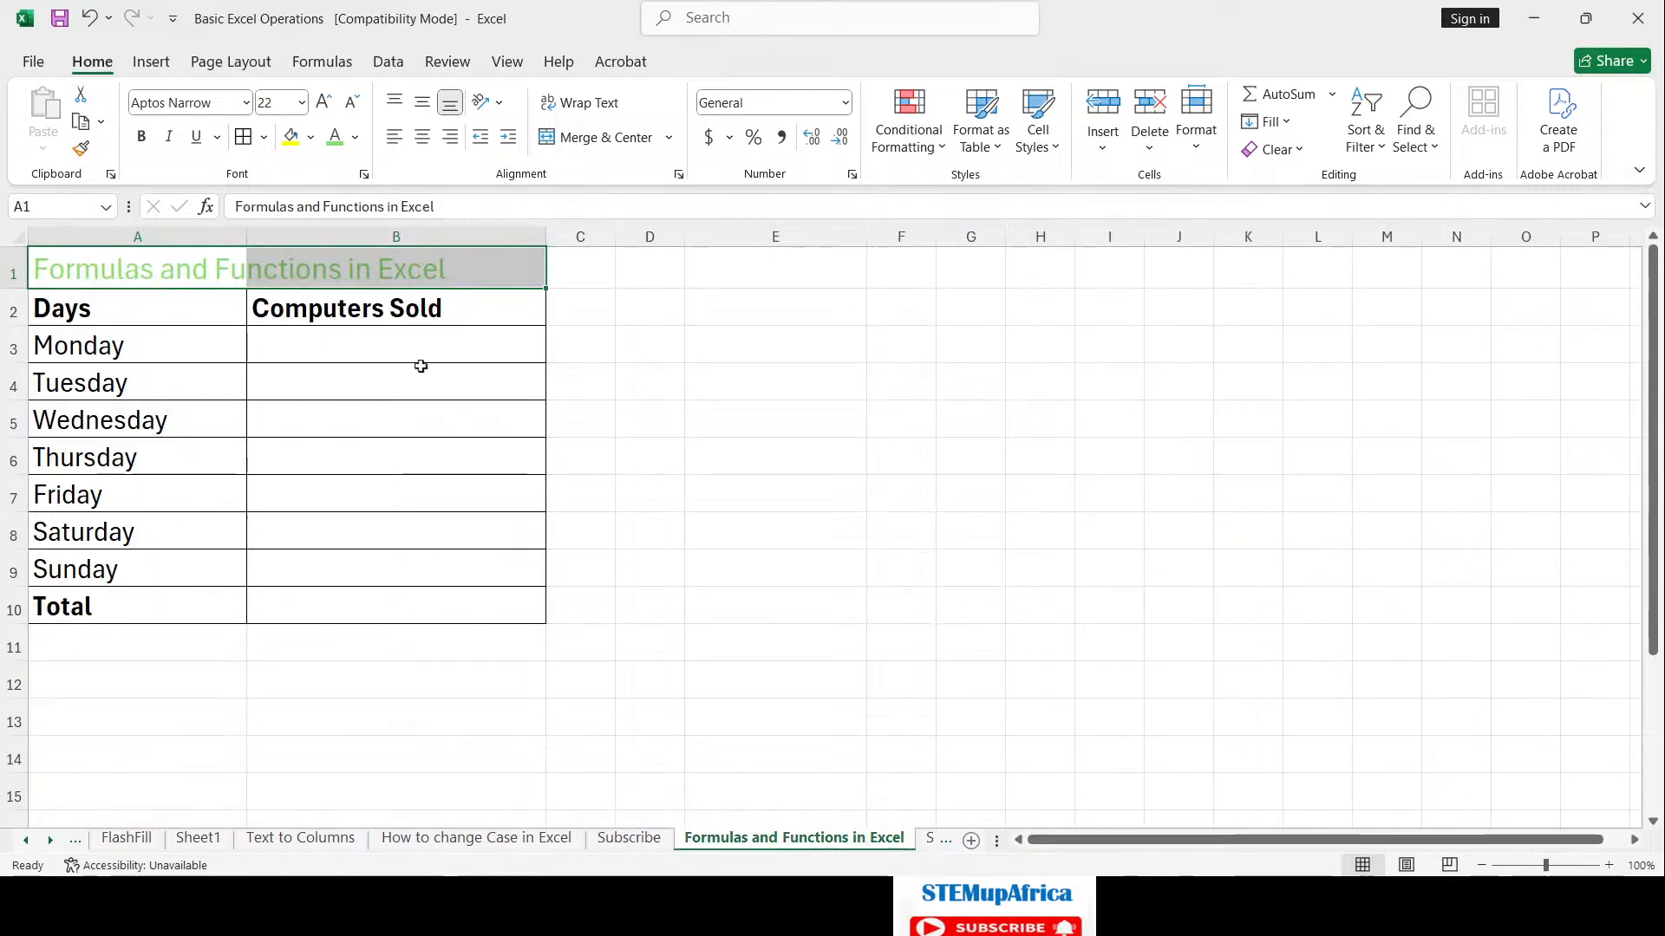
Step: Enter 14 for Monday and 15 for Tuesday in the Computers Sold column (B3:B4)
{"action": "left_click", "coordinate": [172, 267]}
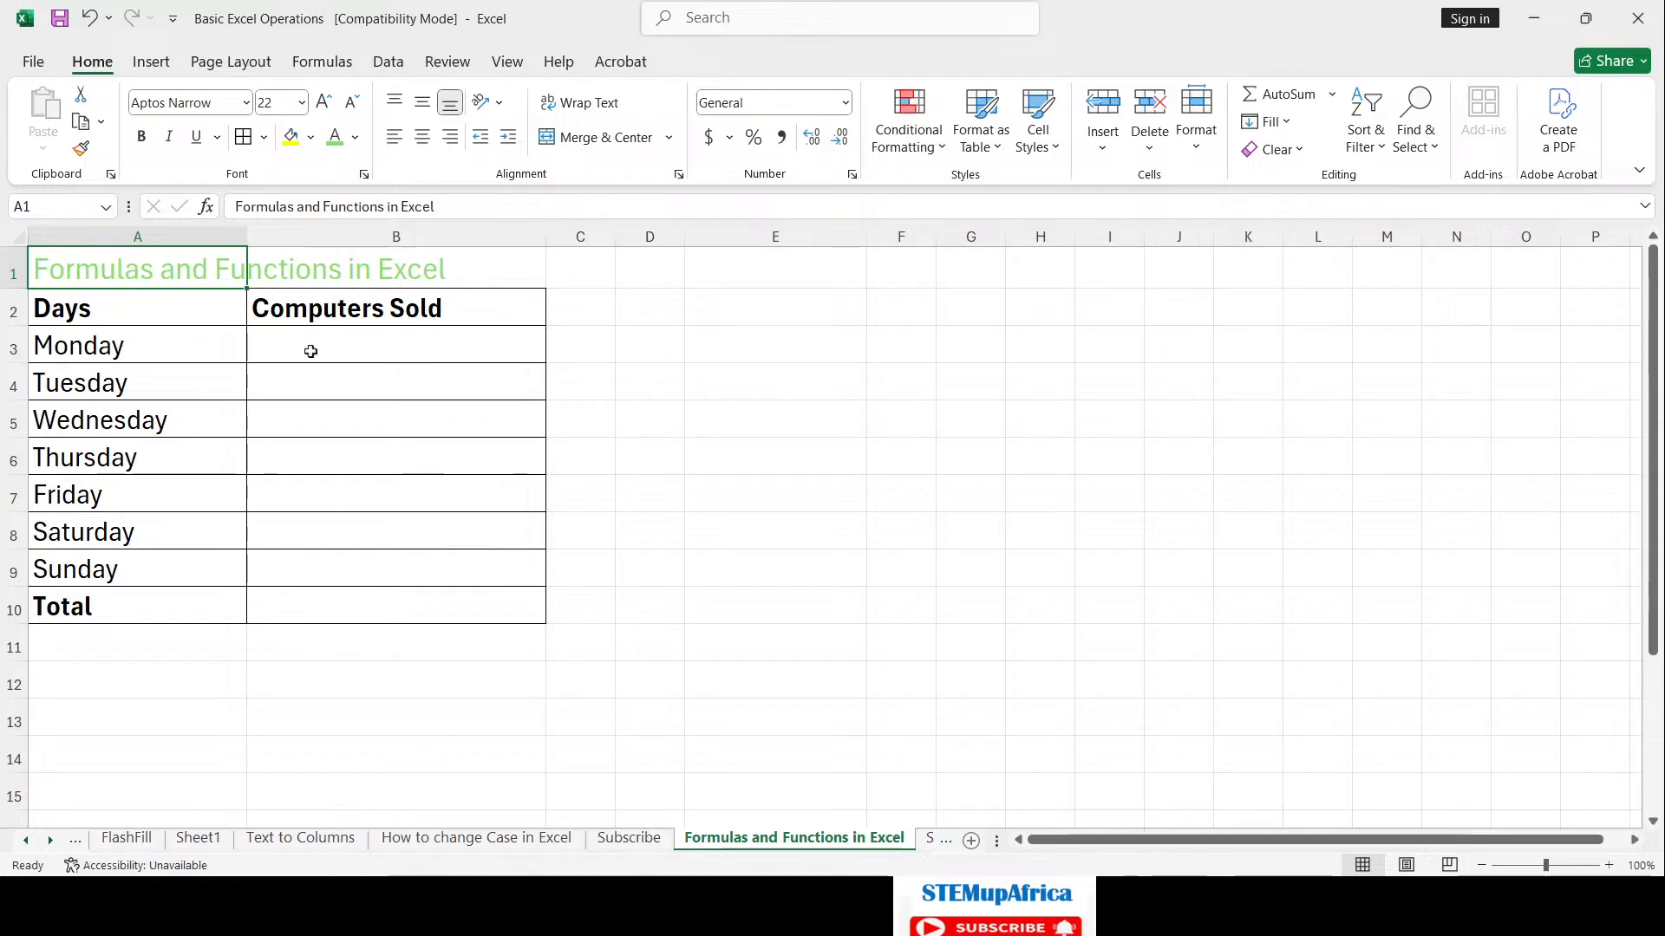
{"action": "left_click", "coordinate": [393, 349]}
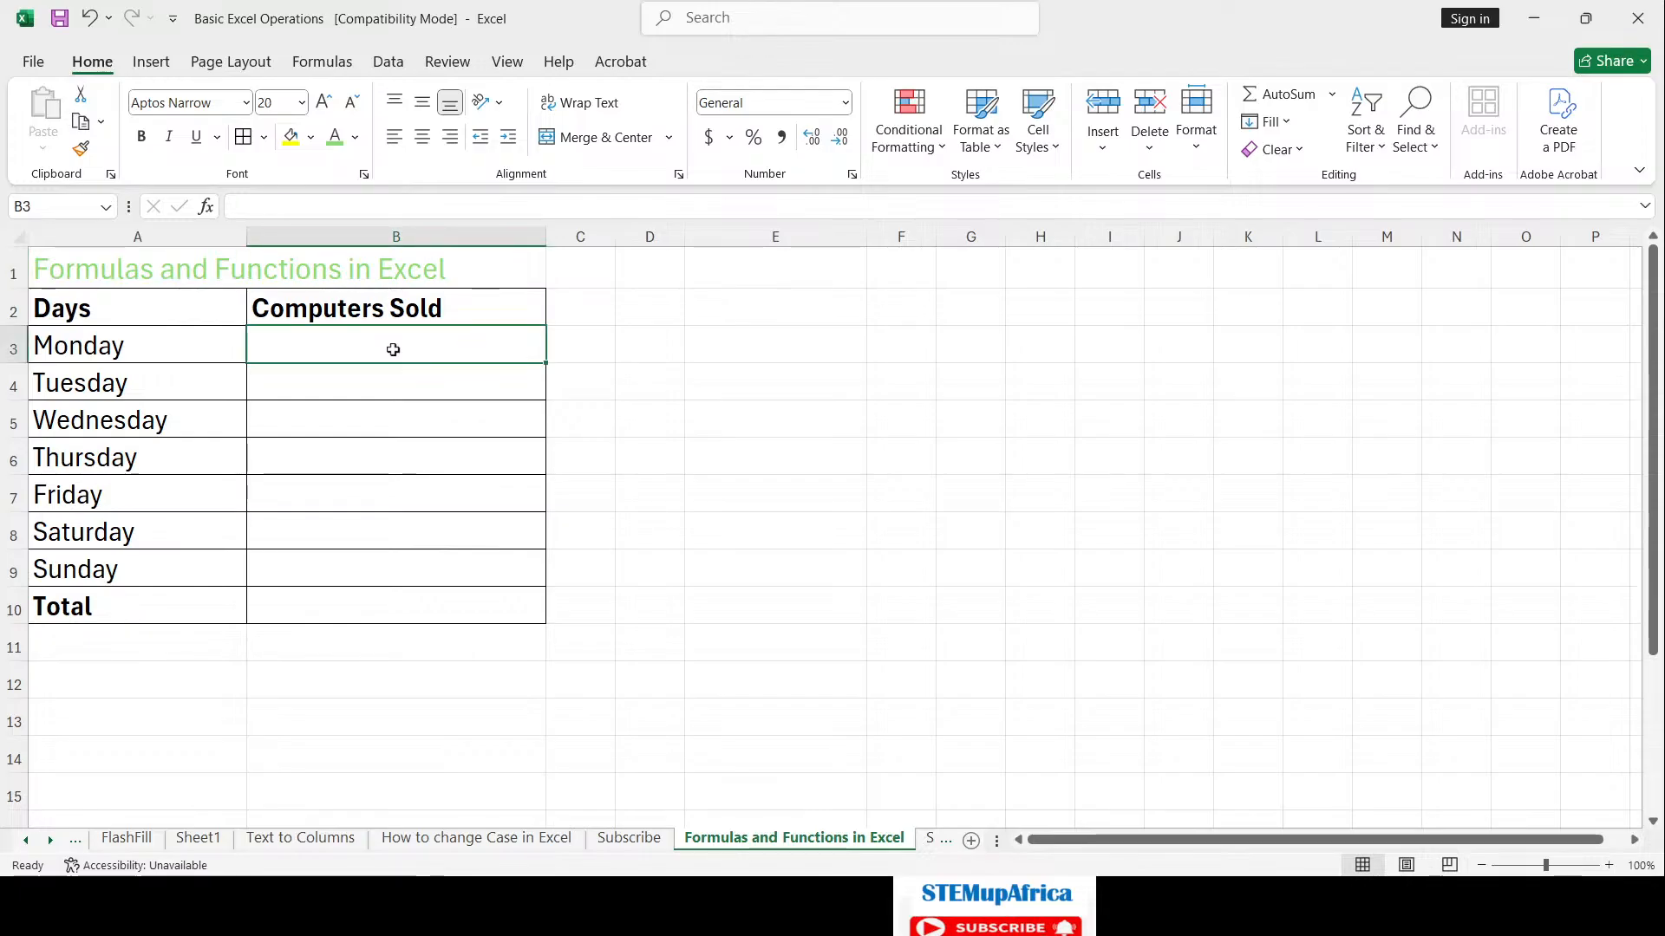
{"action": "type", "text": "14"}
{"action": "key", "text": "Return"}
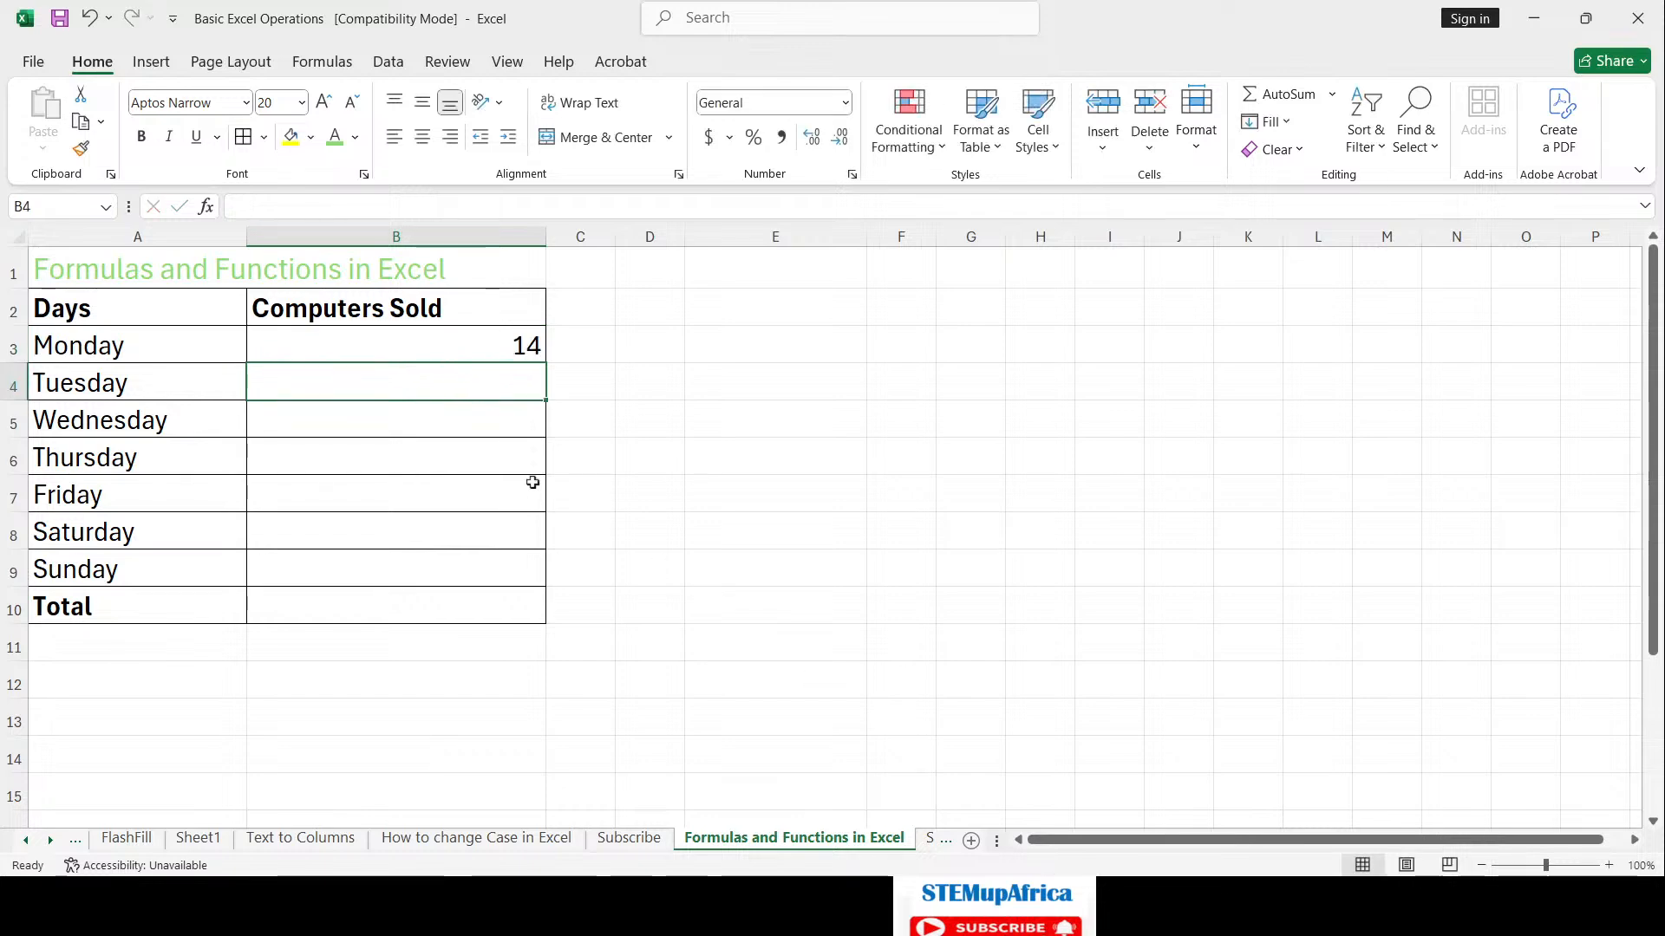
{"action": "type", "text": "14"}
{"action": "key", "text": "BackSpace"}
{"action": "type", "text": "5"}
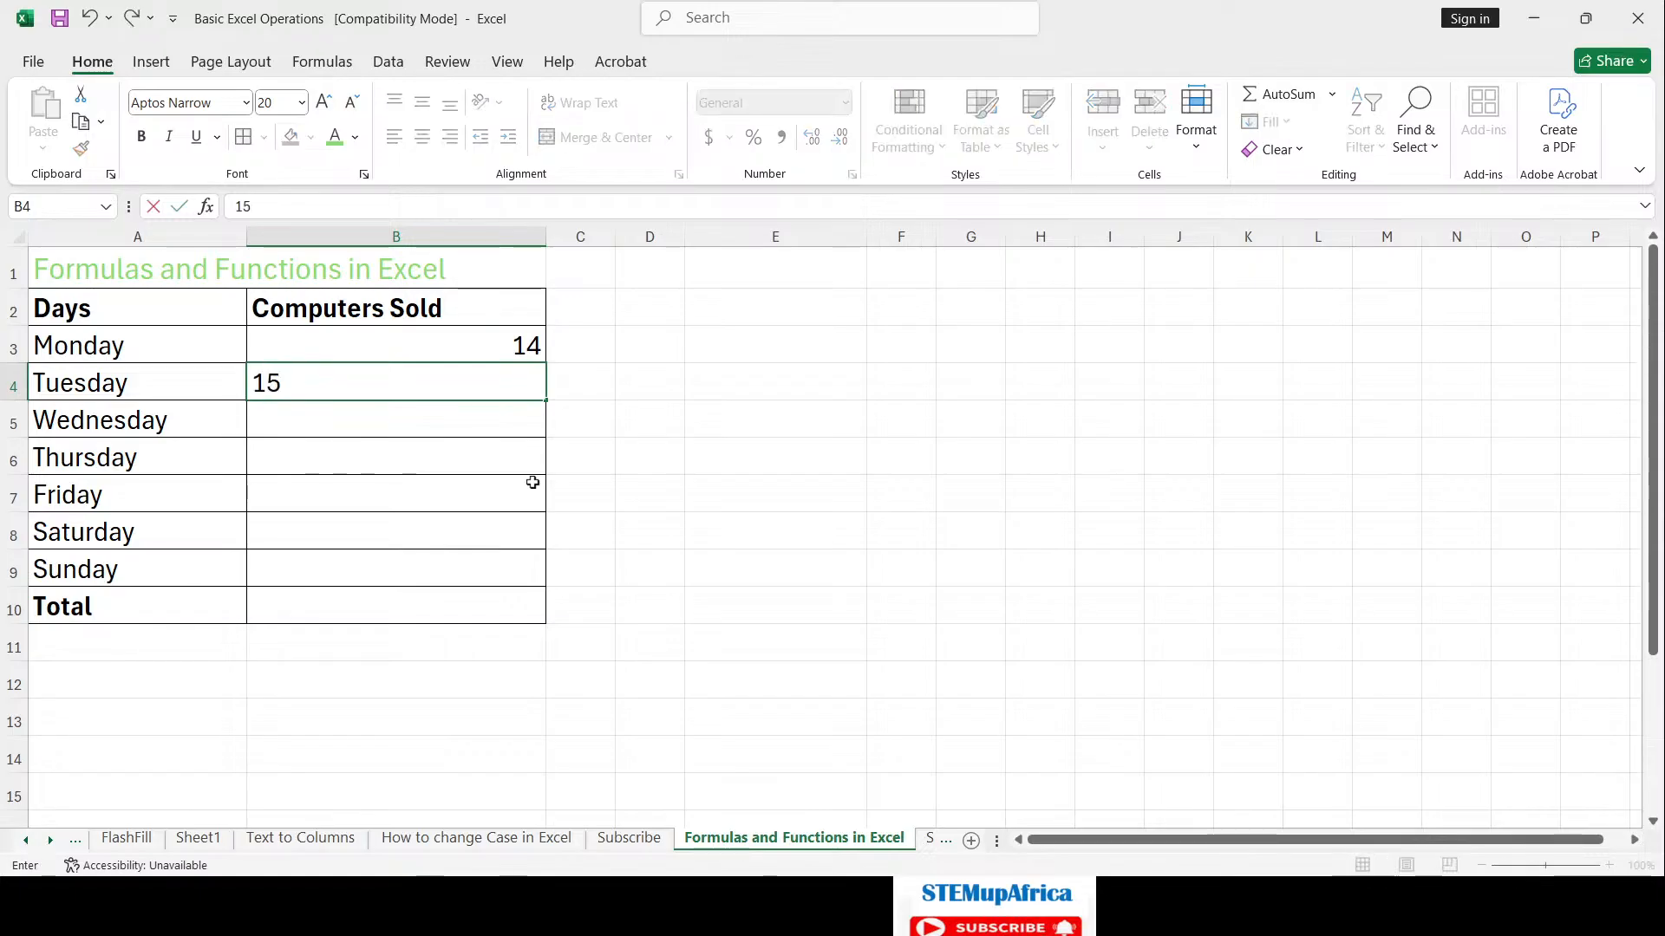
{"action": "key", "text": "Return"}
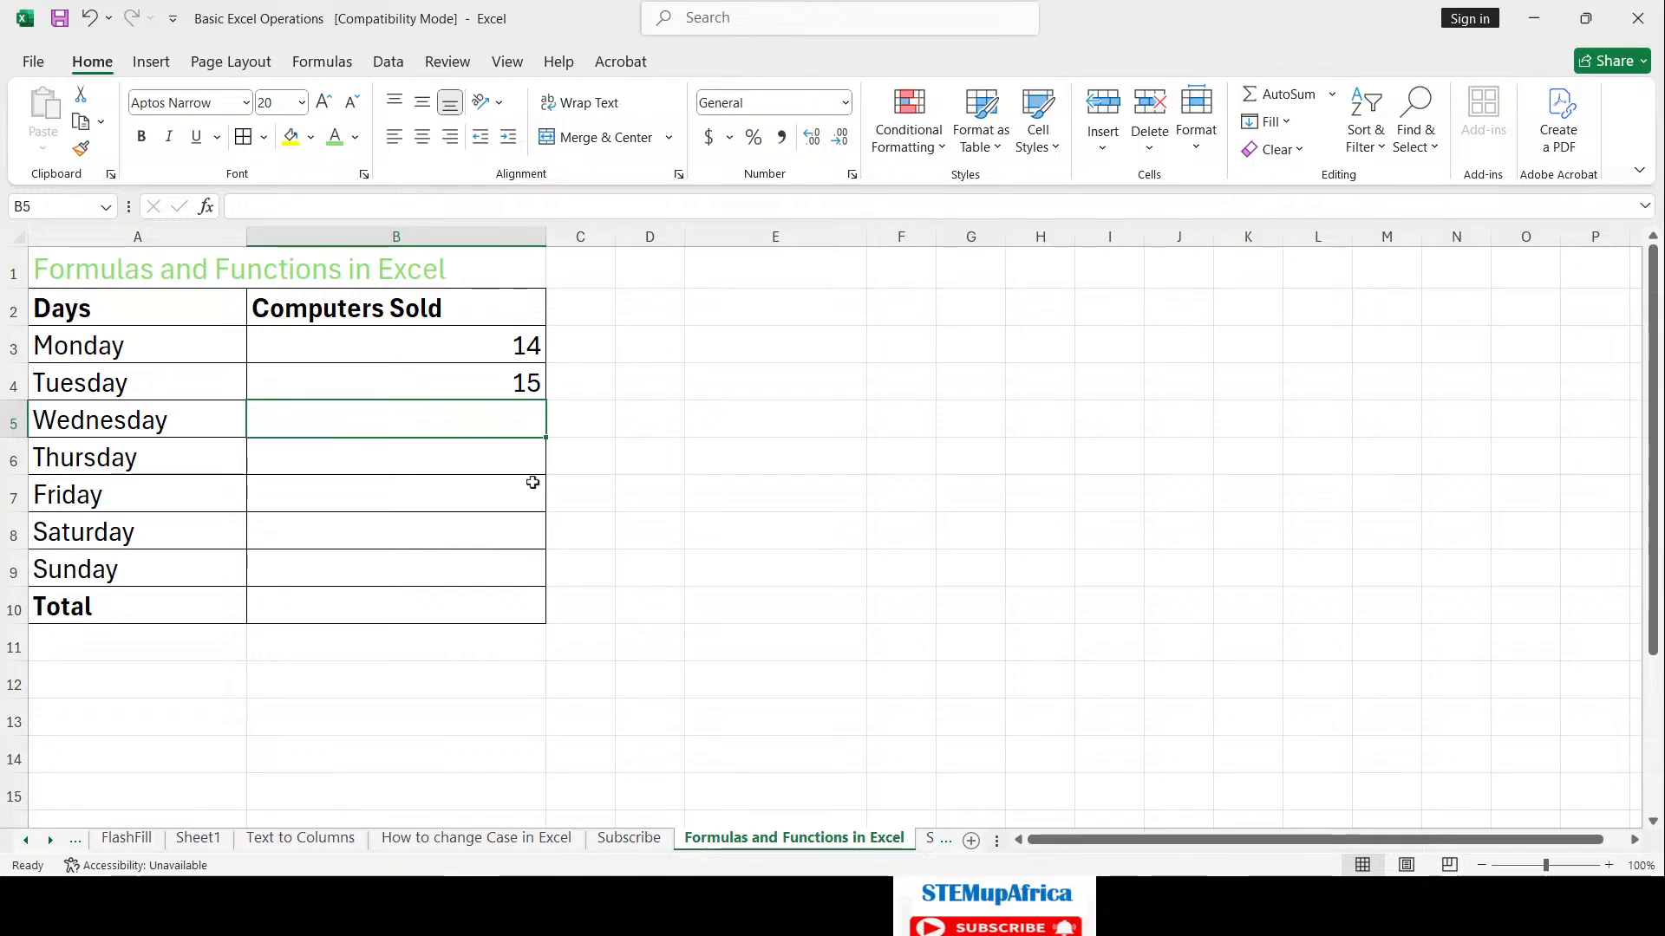
Step: Enter 16, 20, 14, 30 and 4 for Wednesday through Sunday in B5:B9
{"action": "type", "text": "1"}
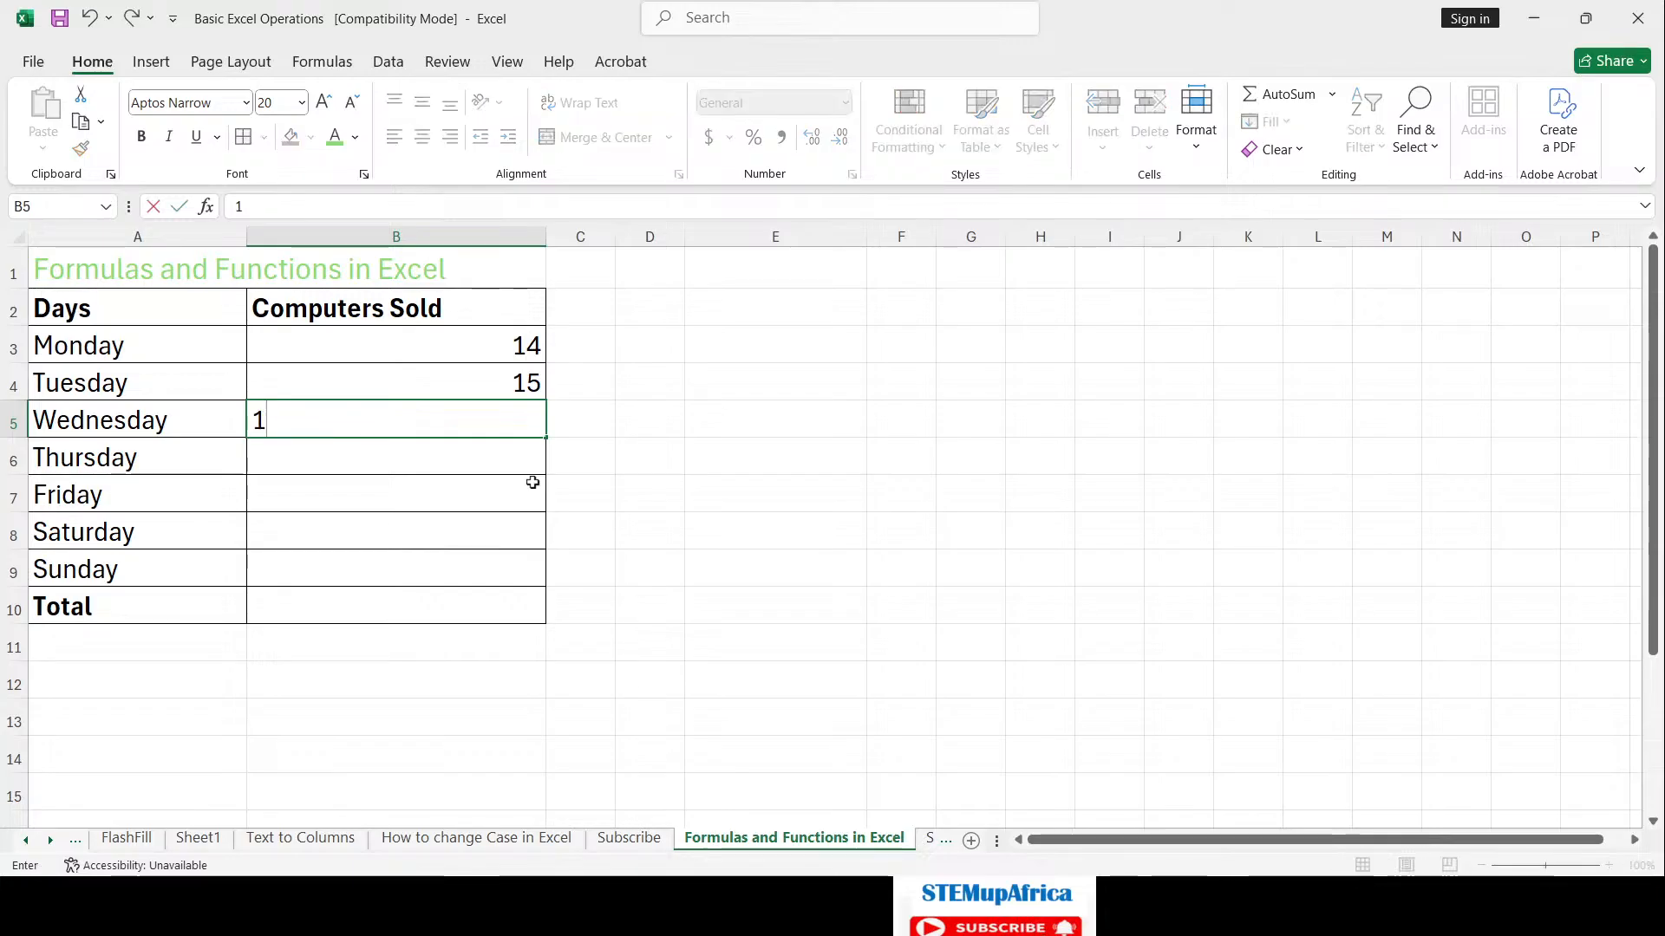
{"action": "type", "text": "6"}
{"action": "key", "text": "Return"}
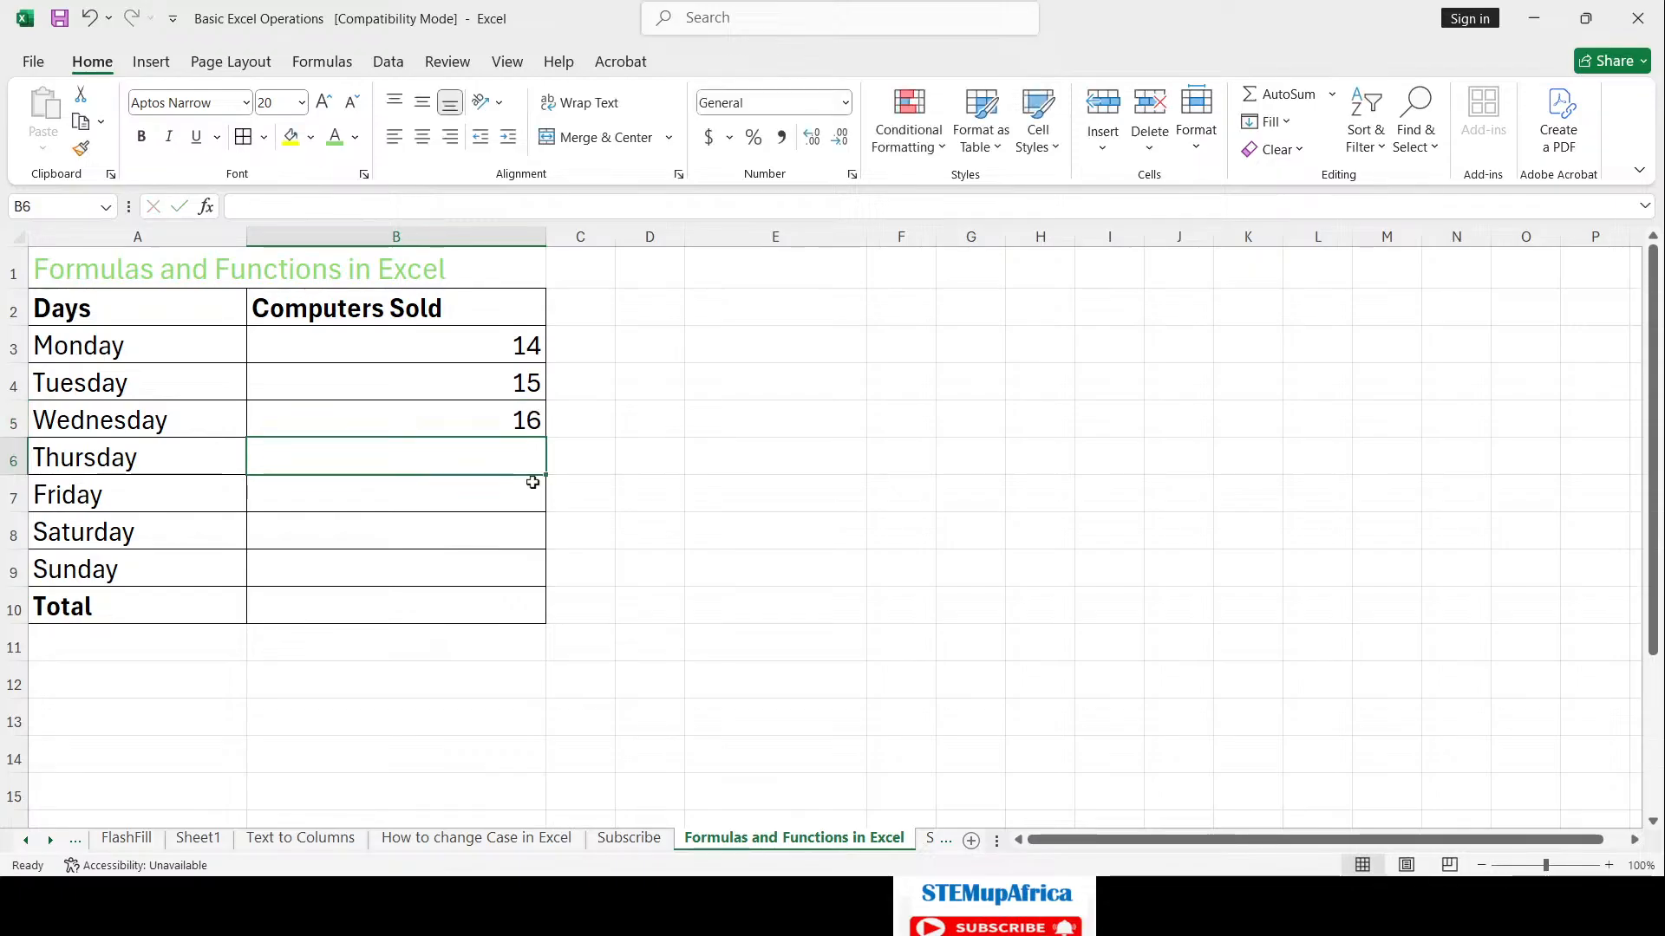
{"action": "type", "text": "20"}
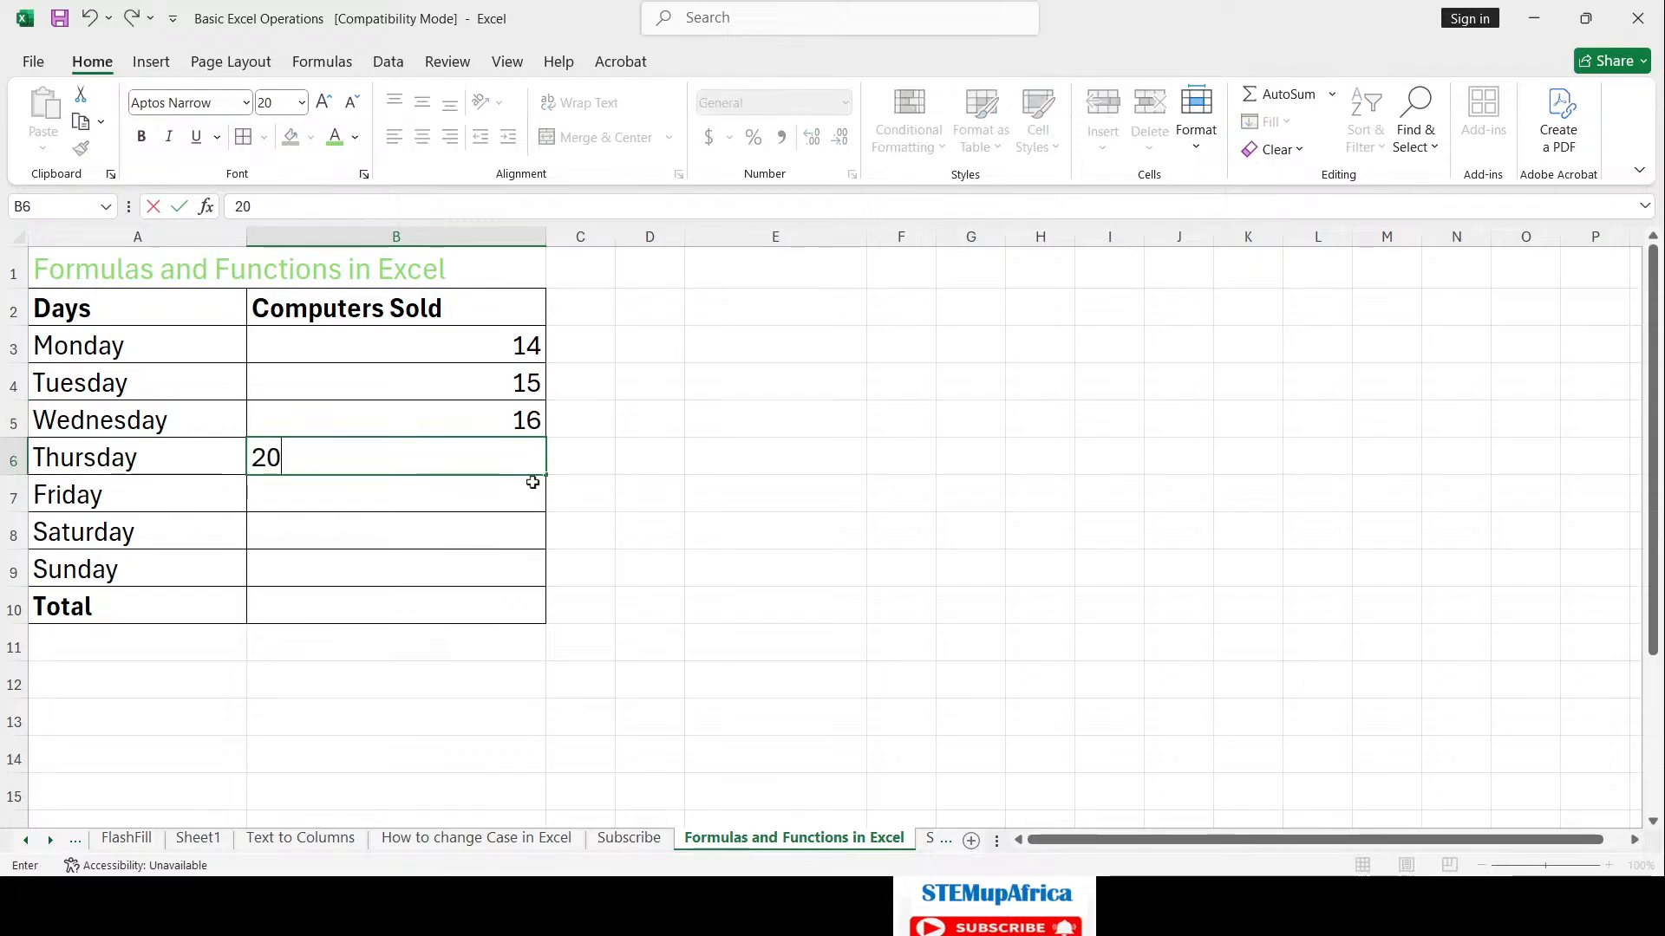
{"action": "key", "text": "Return"}
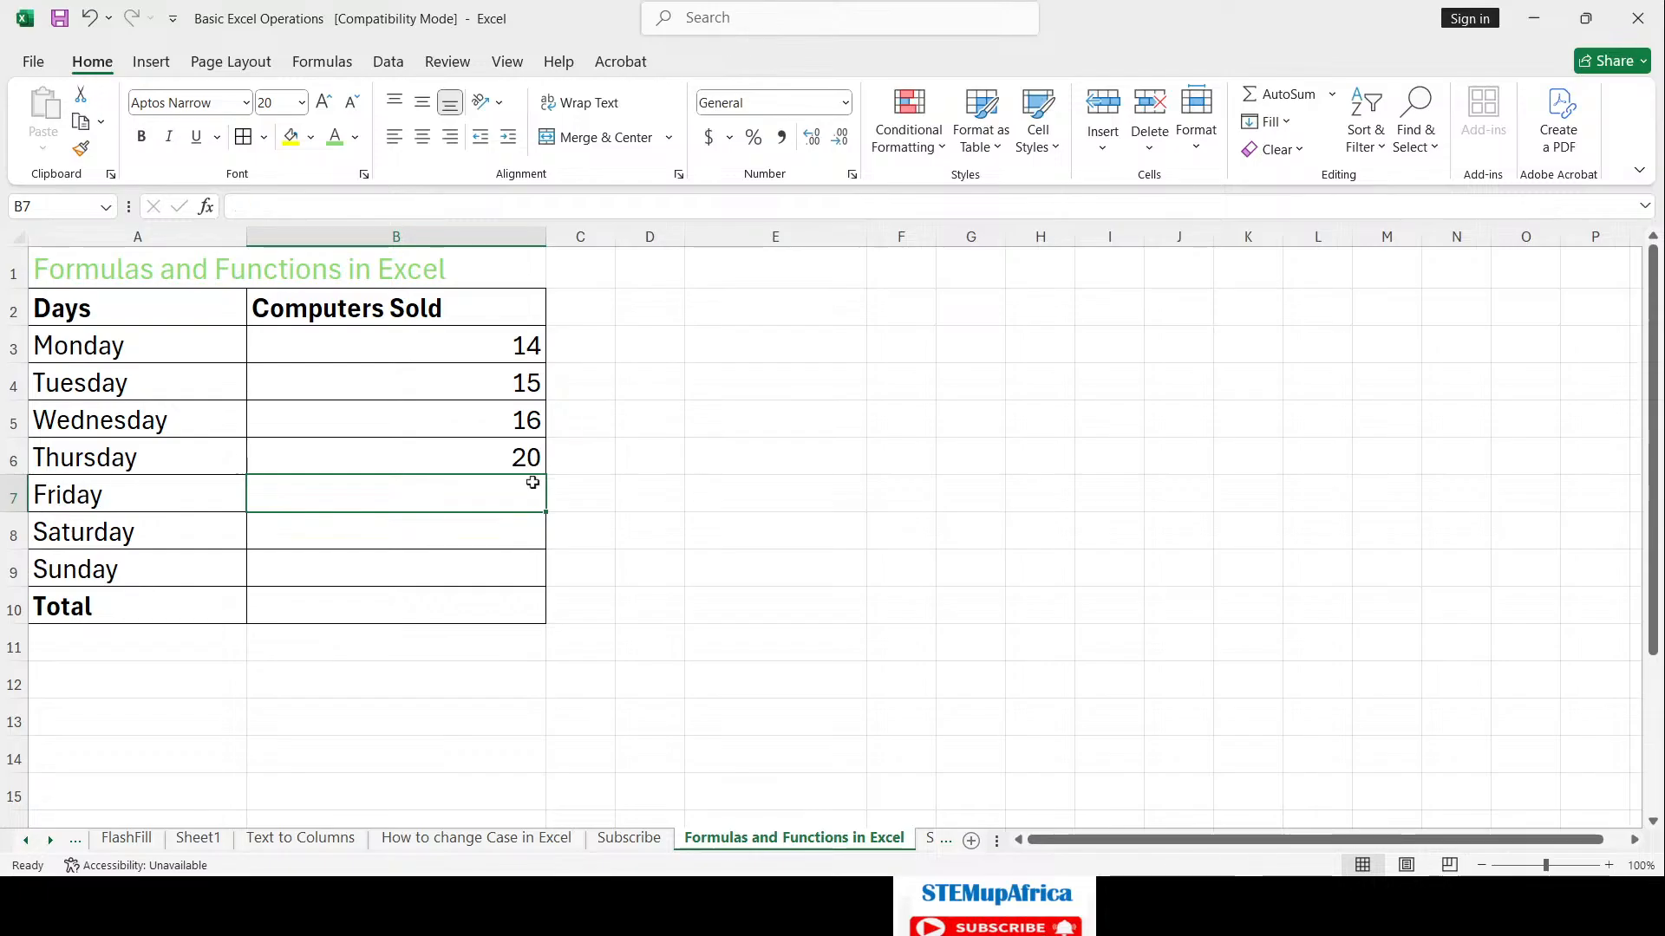
{"action": "type", "text": "14"}
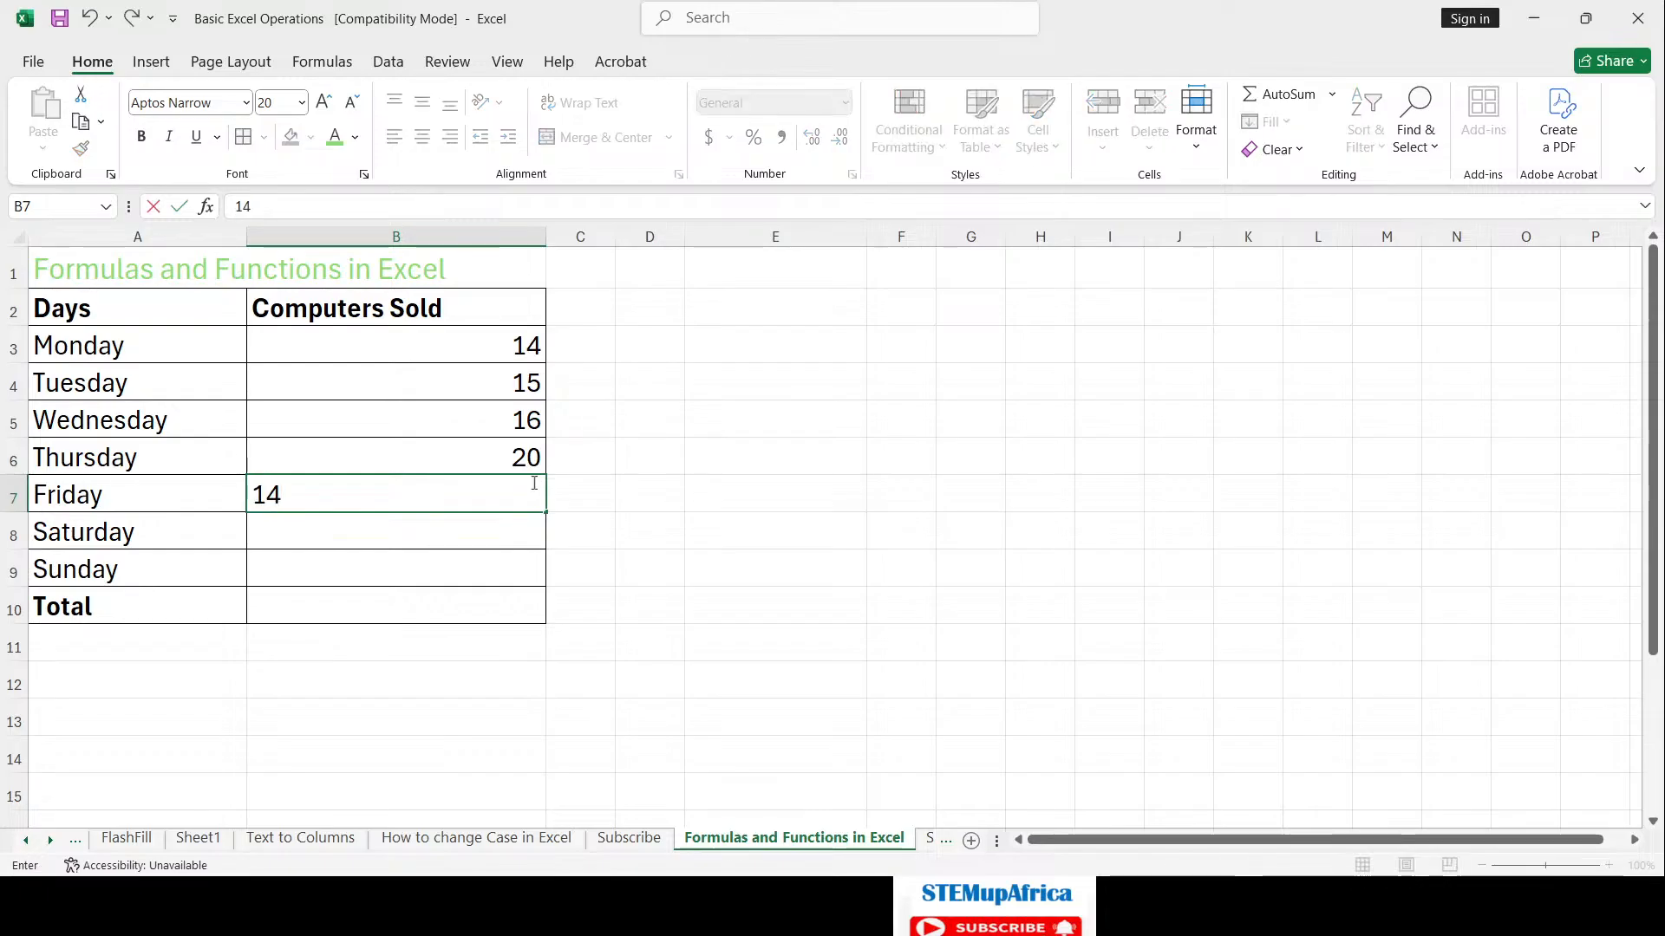
{"action": "key", "text": "Return"}
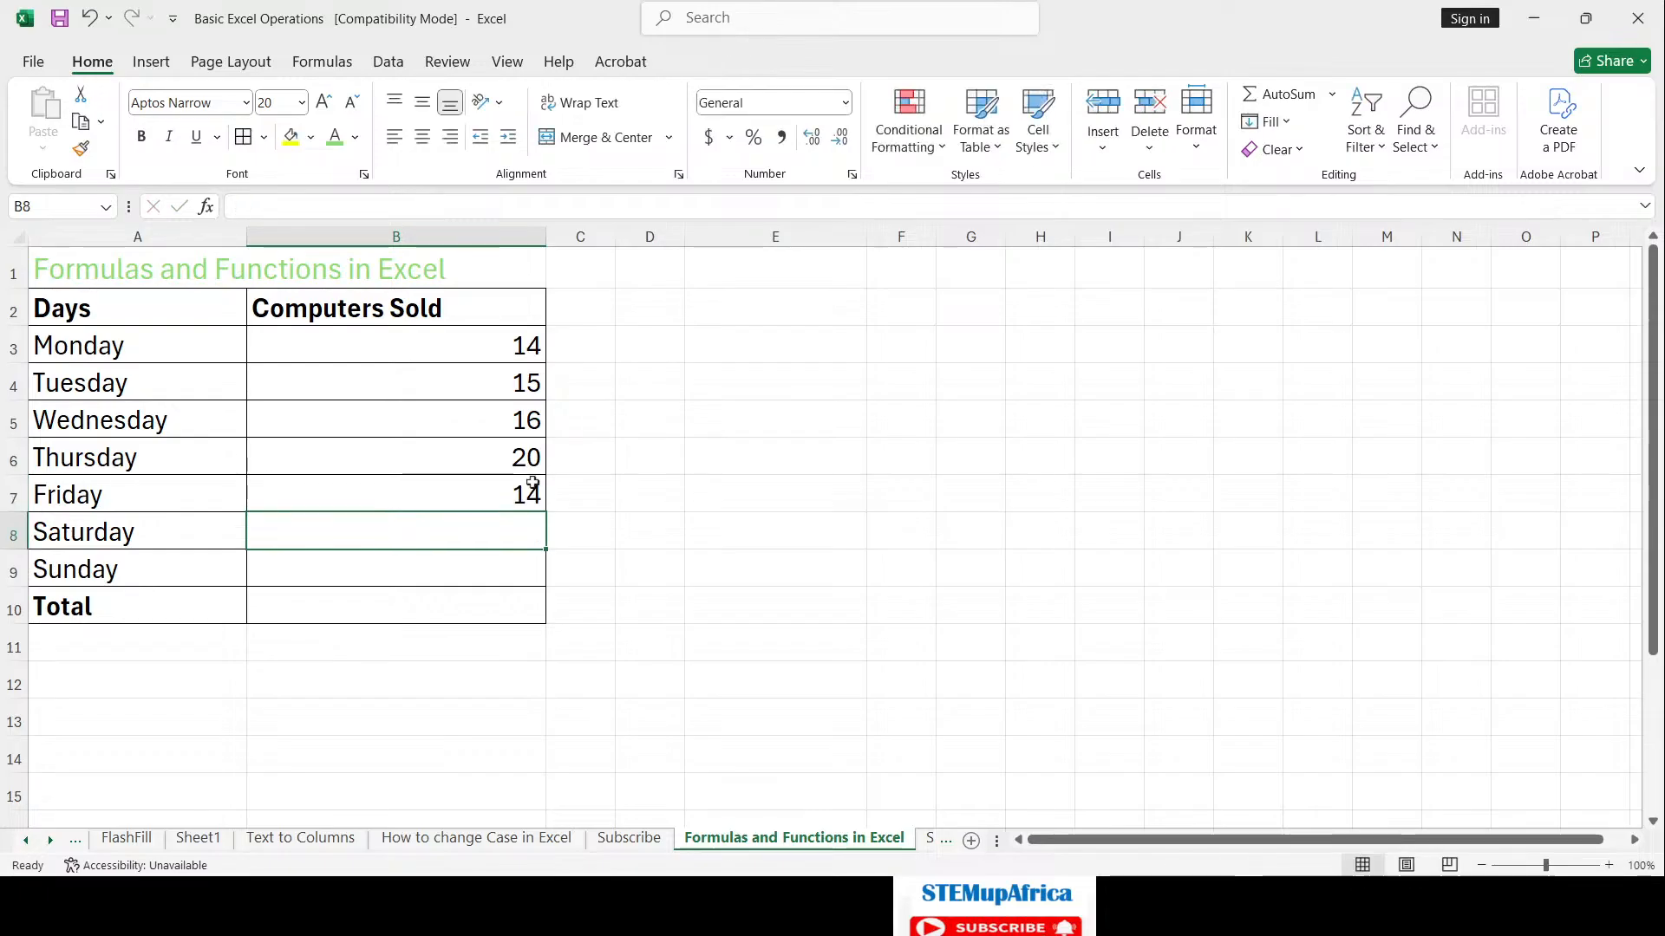
{"action": "type", "text": "30"}
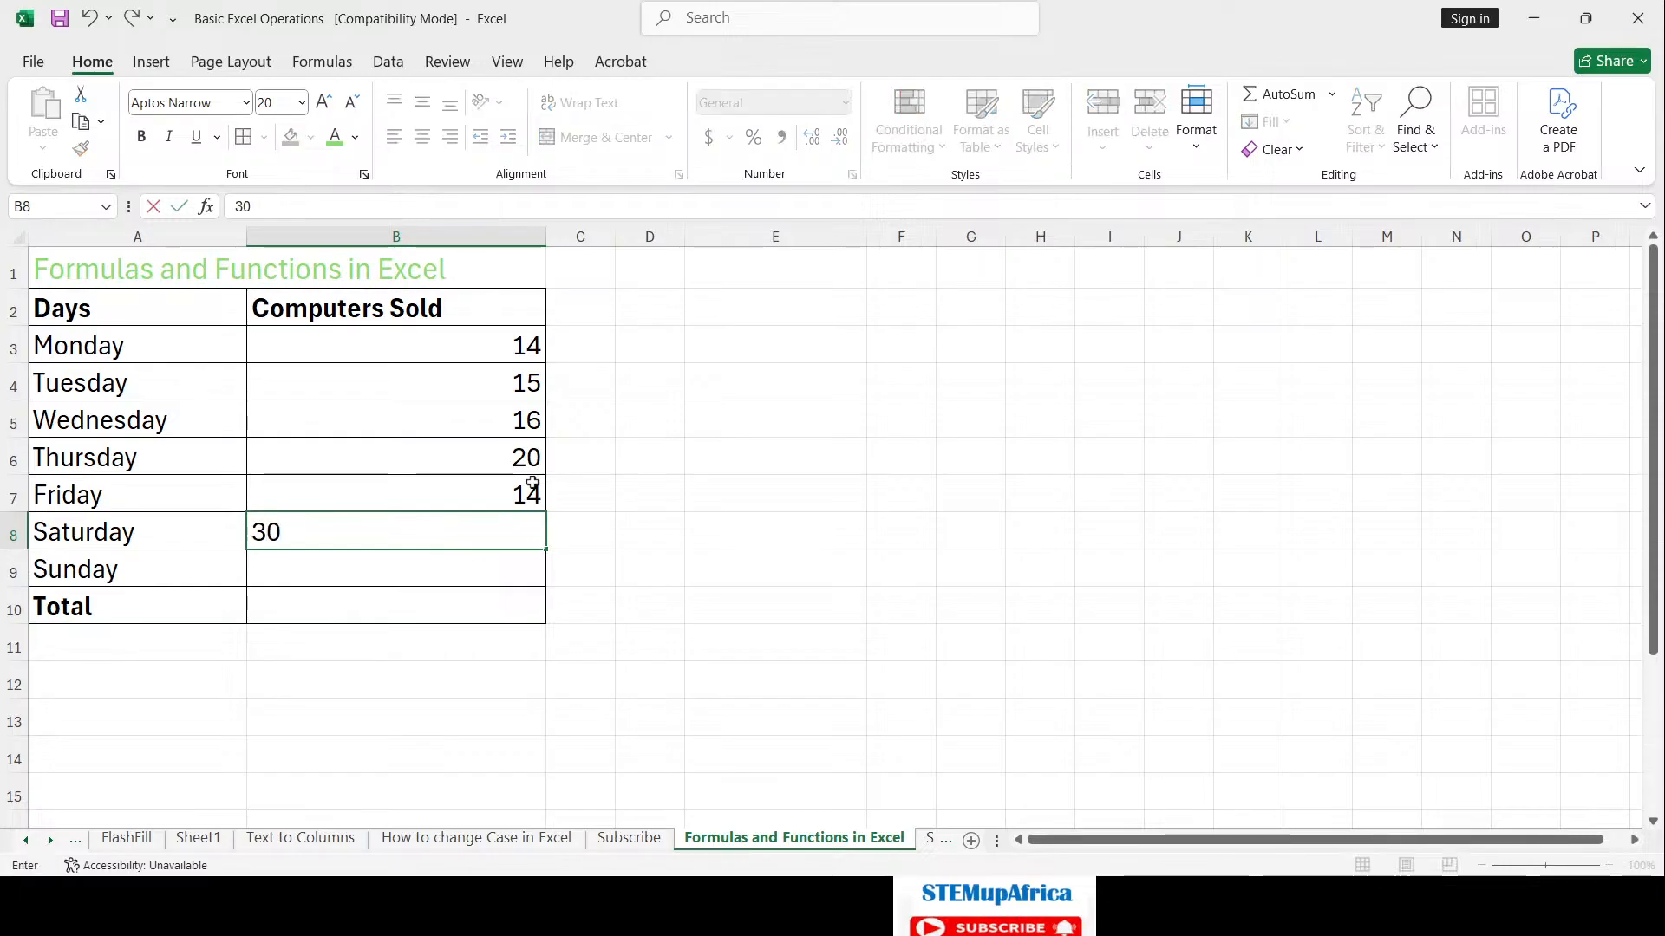
{"action": "key", "text": "Return"}
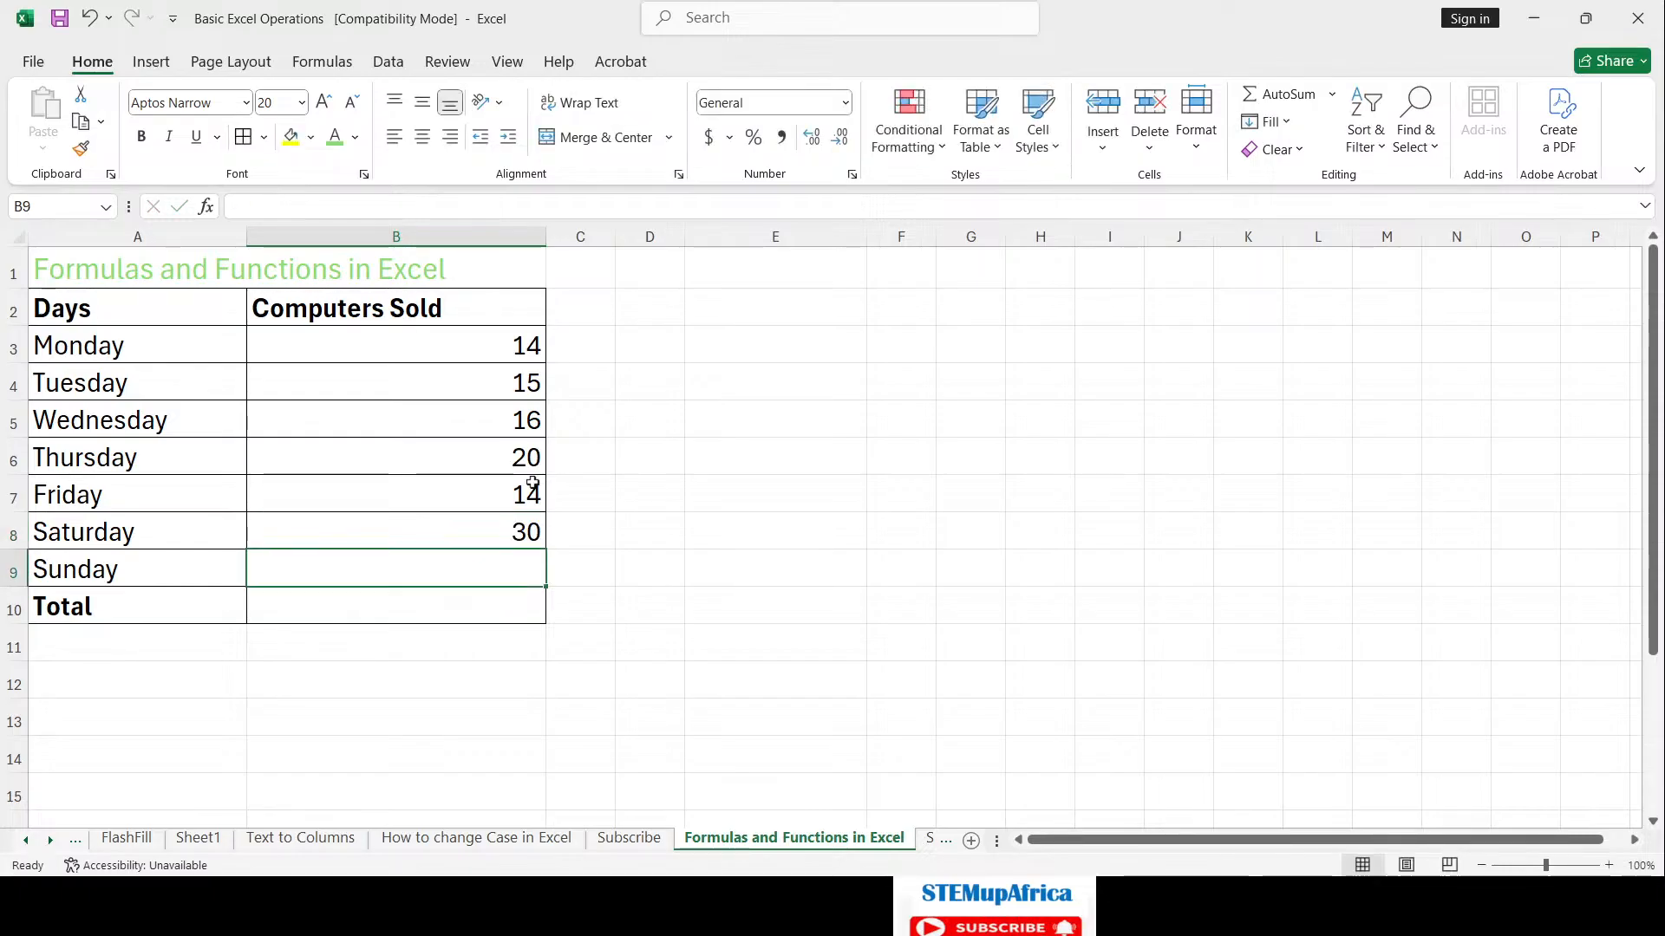
{"action": "type", "text": "4"}
{"action": "key", "text": "Return"}
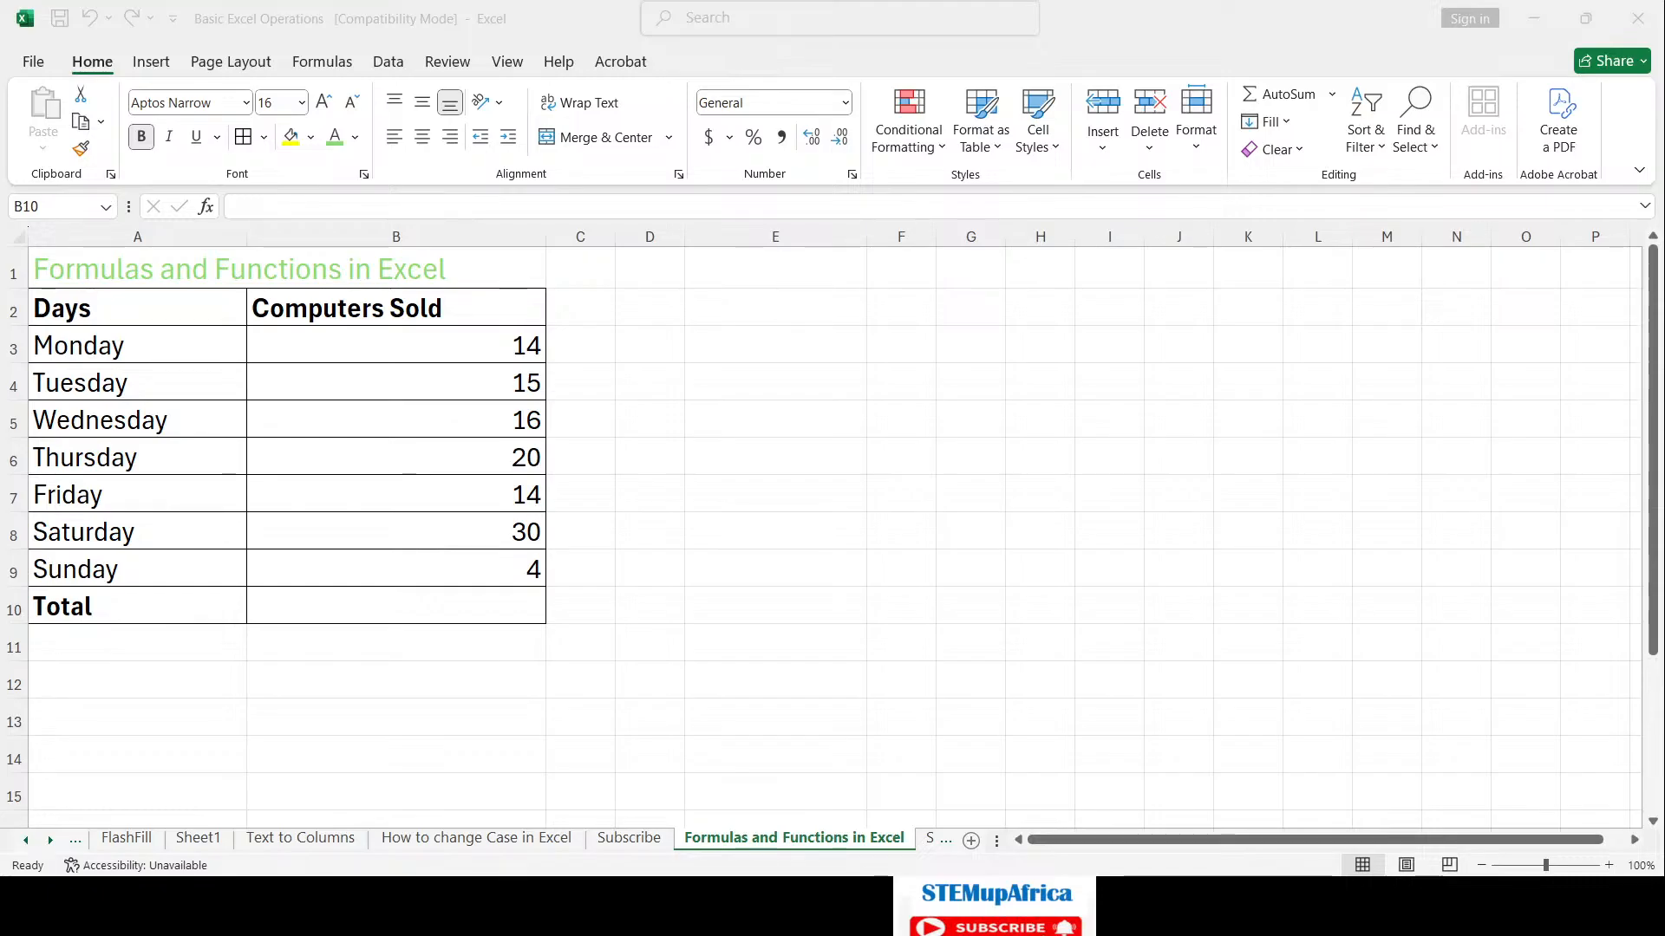
{"action": "left_click", "coordinate": [1533, 19]}
Step: Bring the Excel workbook window back into focus
{"action": "left_click", "coordinate": [397, 605]}
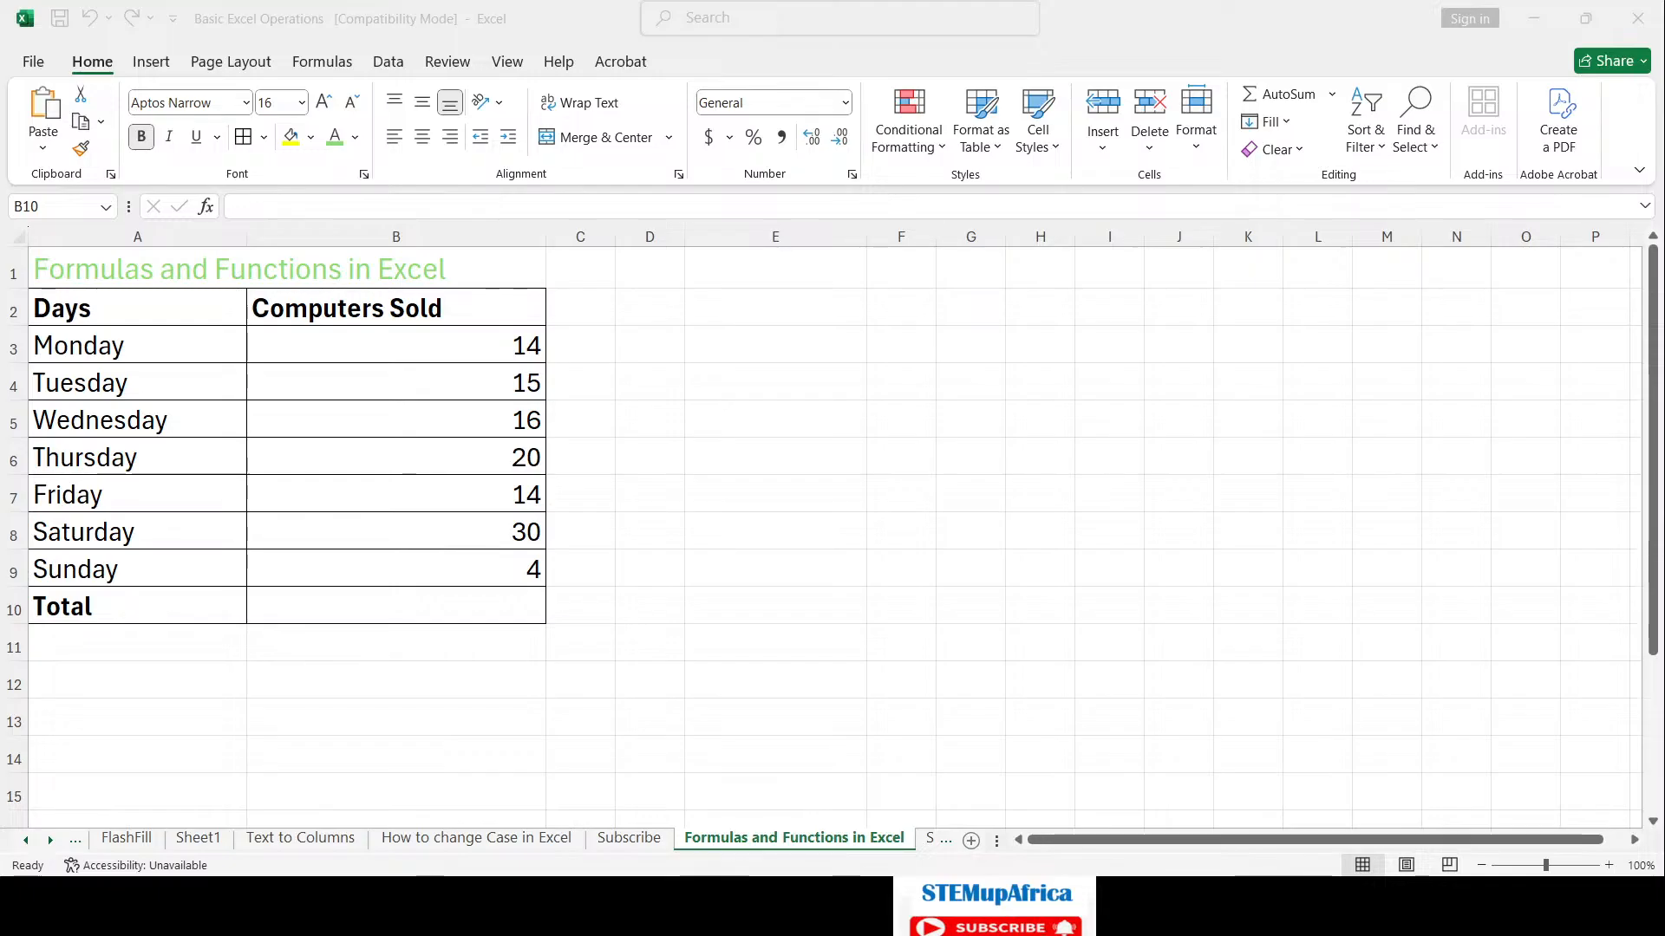
{"action": "left_click", "coordinate": [795, 906]}
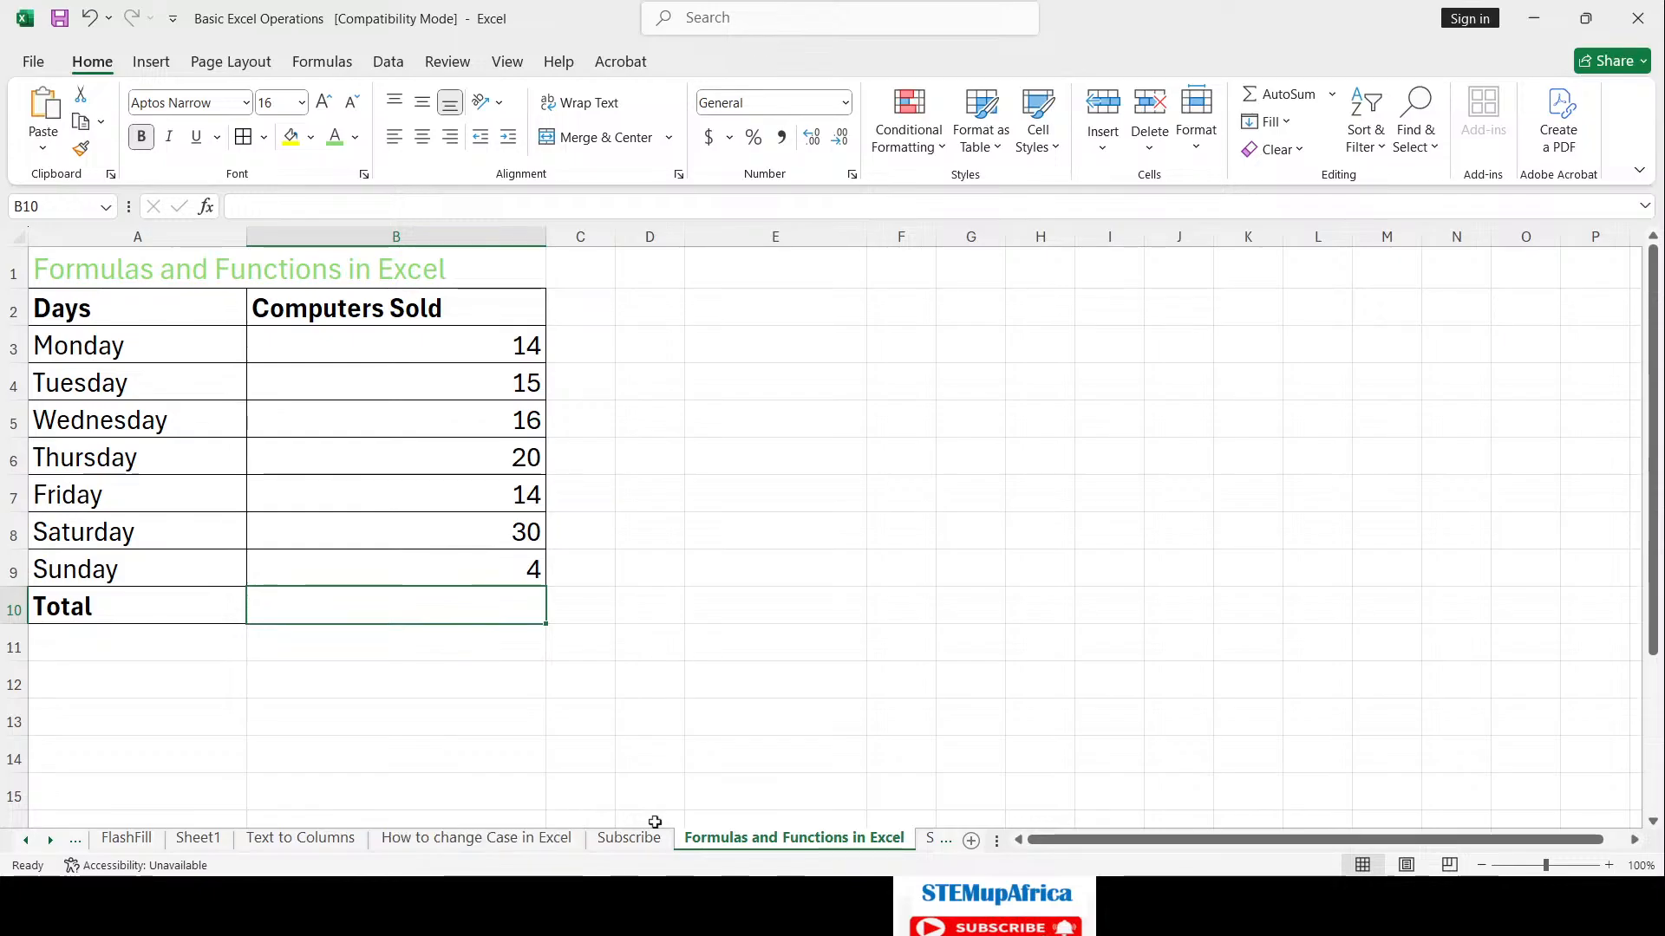
Step: Cycle through the How to change Case, Subscribe and Formulas sheets, ending on Sheet5
{"action": "left_click", "coordinate": [540, 839]}
{"action": "left_click", "coordinate": [629, 837]}
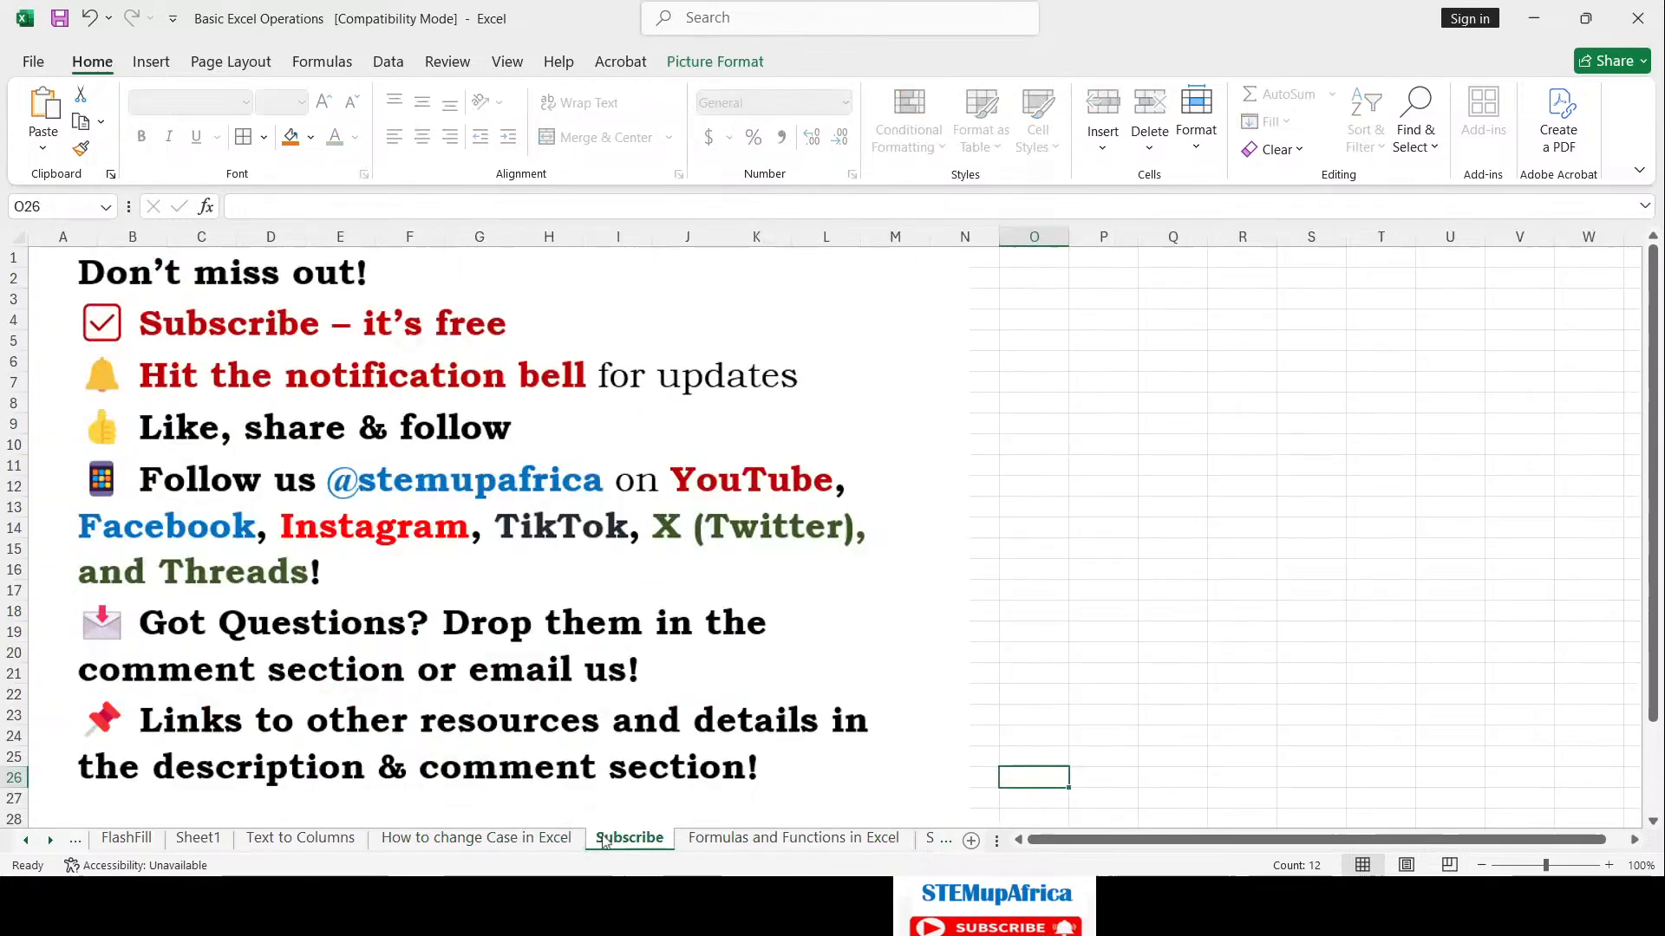
{"action": "left_click", "coordinate": [763, 838]}
{"action": "left_click", "coordinate": [926, 839]}
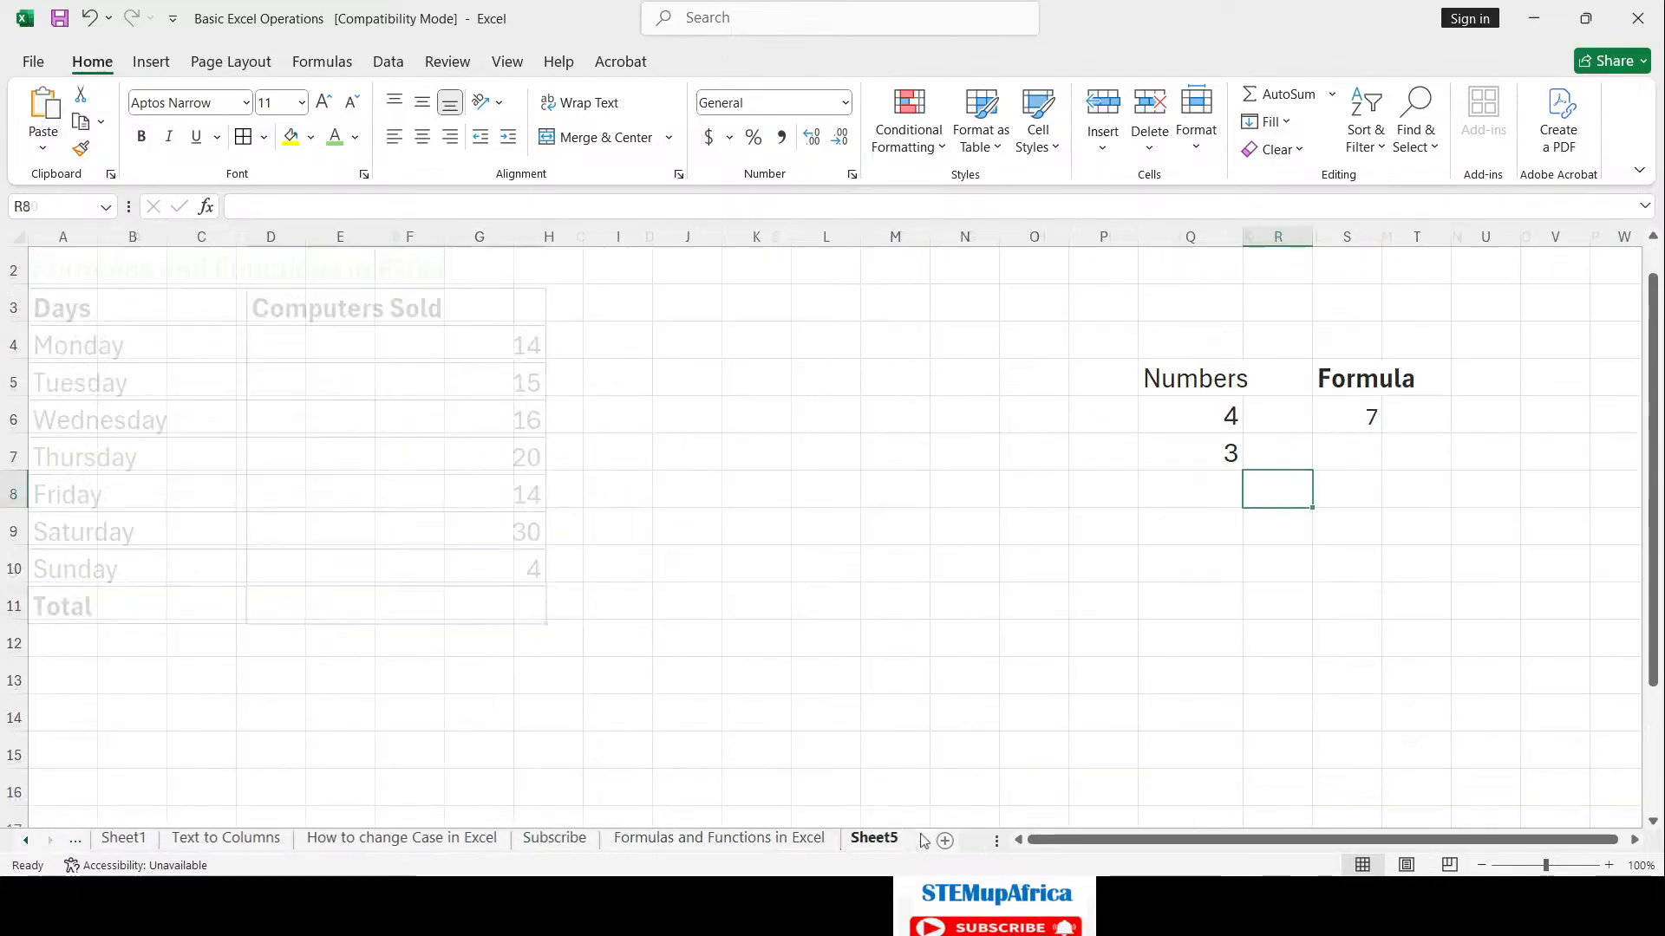
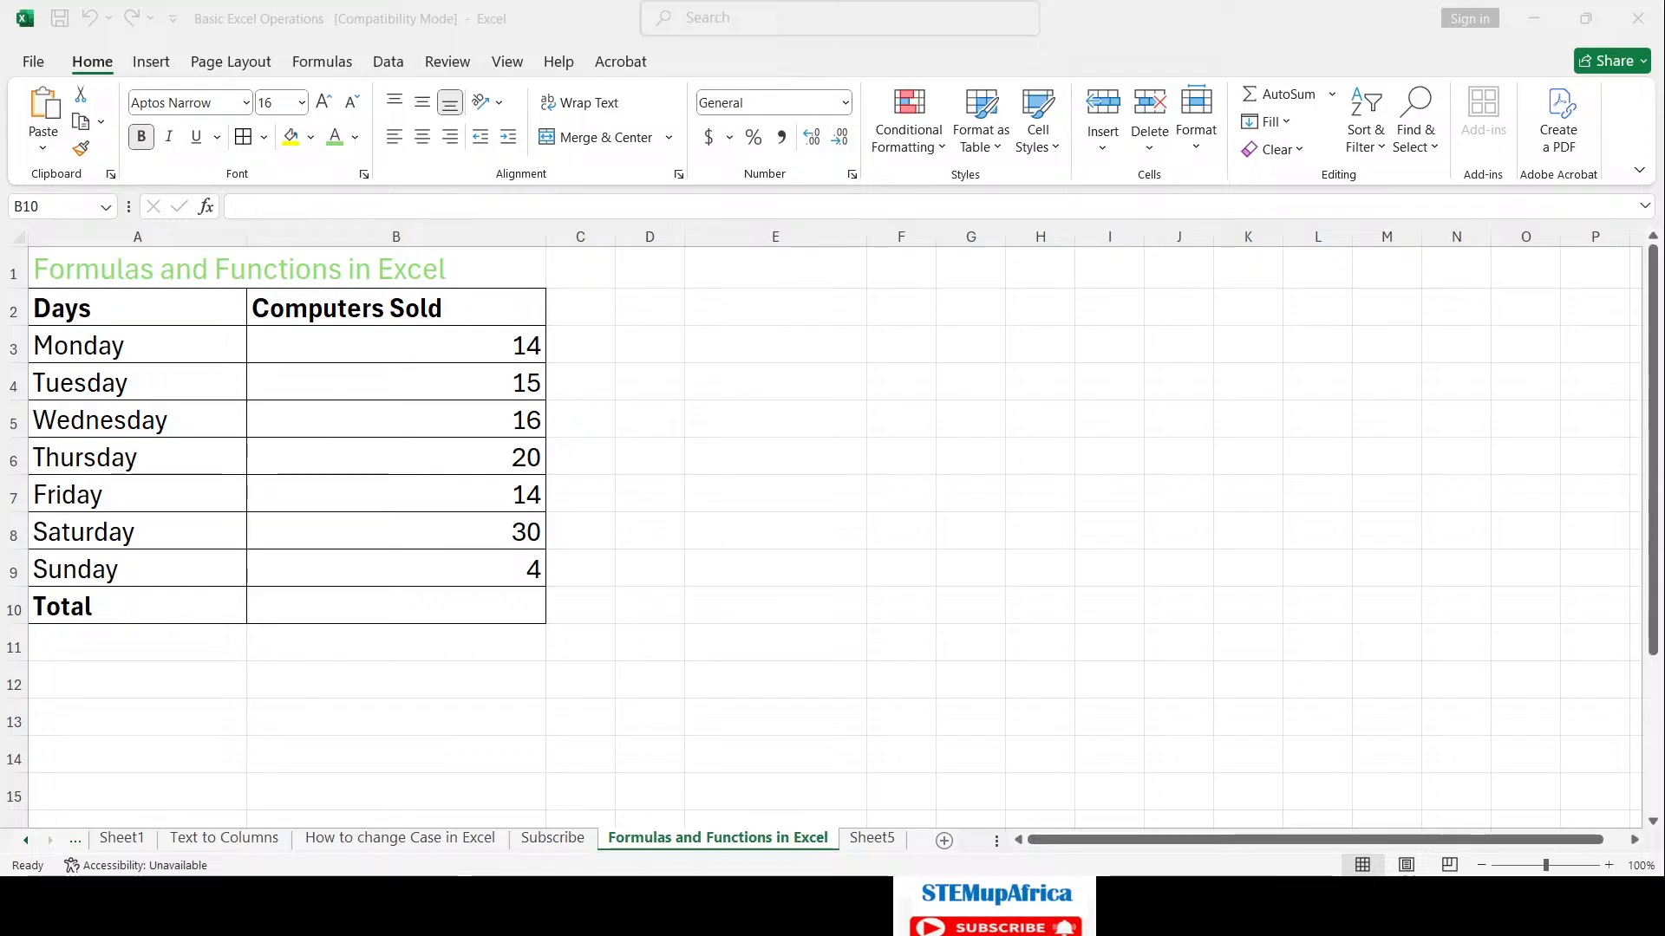
Step: Enter the fixed-number formula =14+15 in E3 so it displays 29
{"action": "left_click", "coordinate": [1238, 802]}
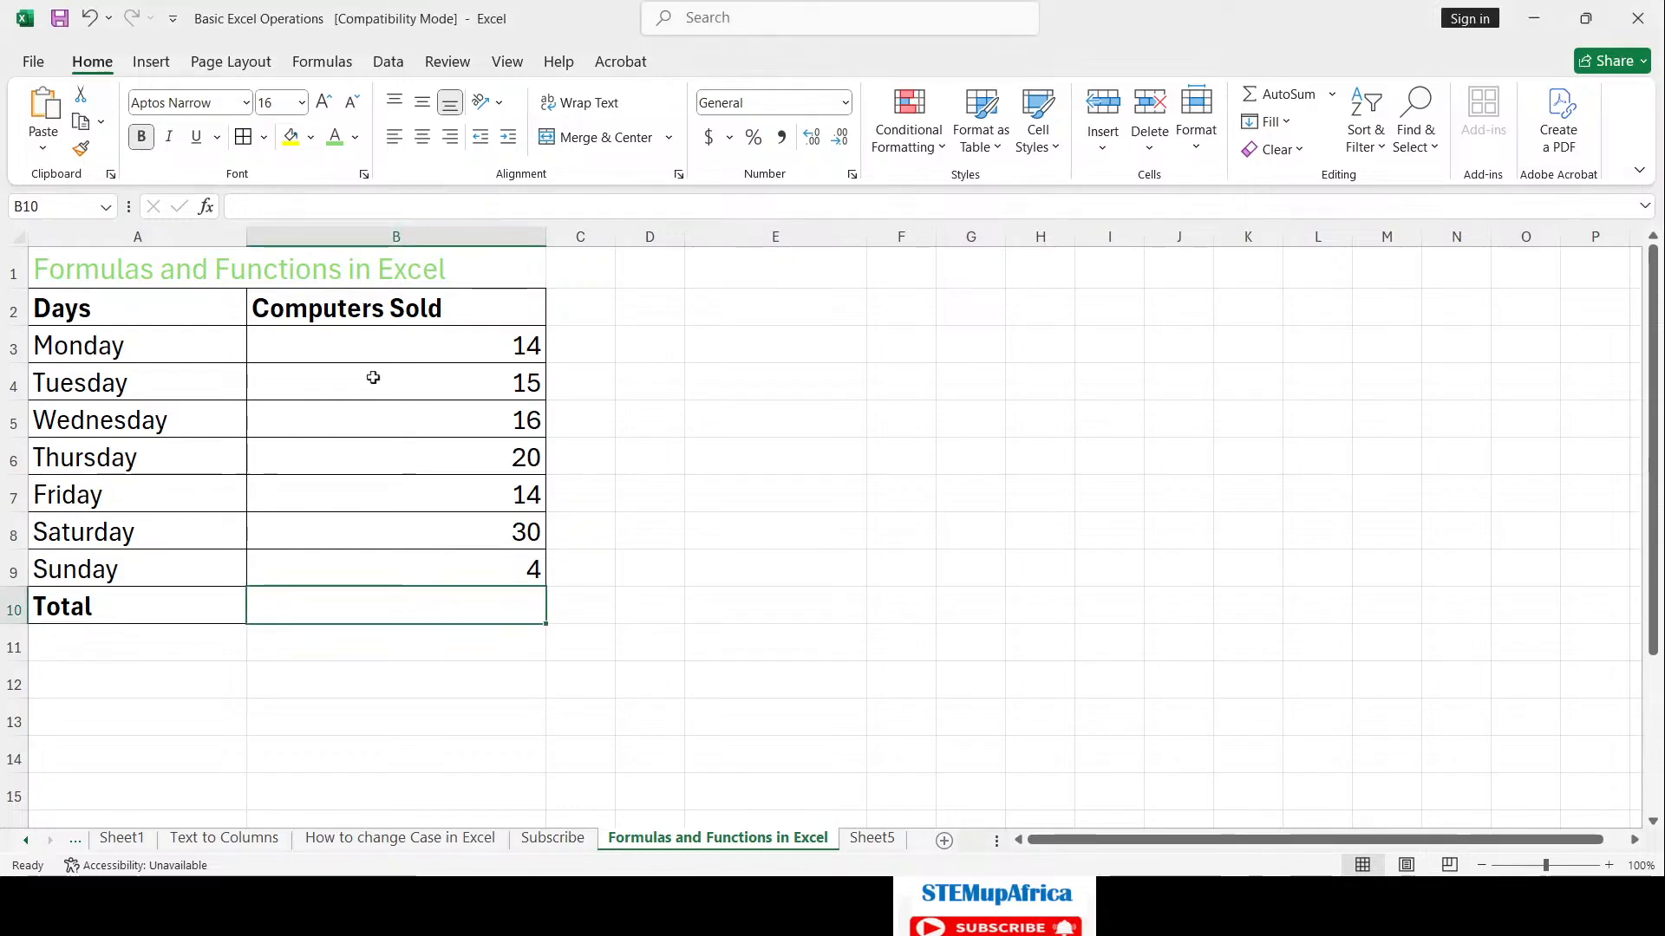
{"action": "left_click", "coordinate": [159, 335]}
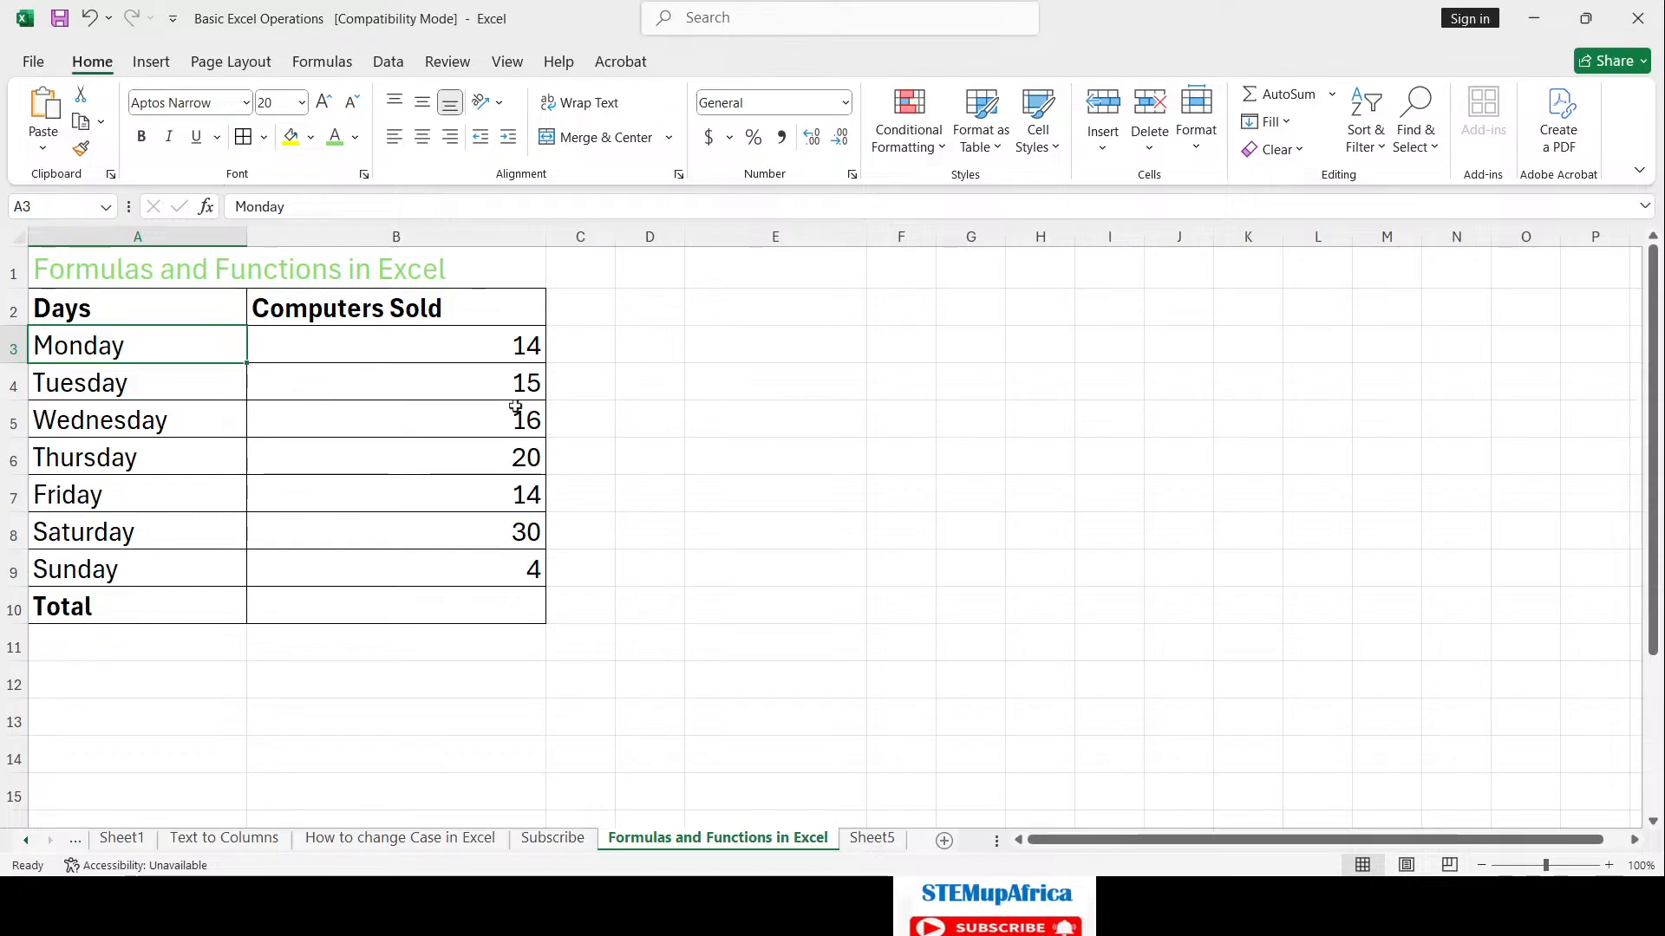
{"action": "left_click", "coordinate": [730, 355]}
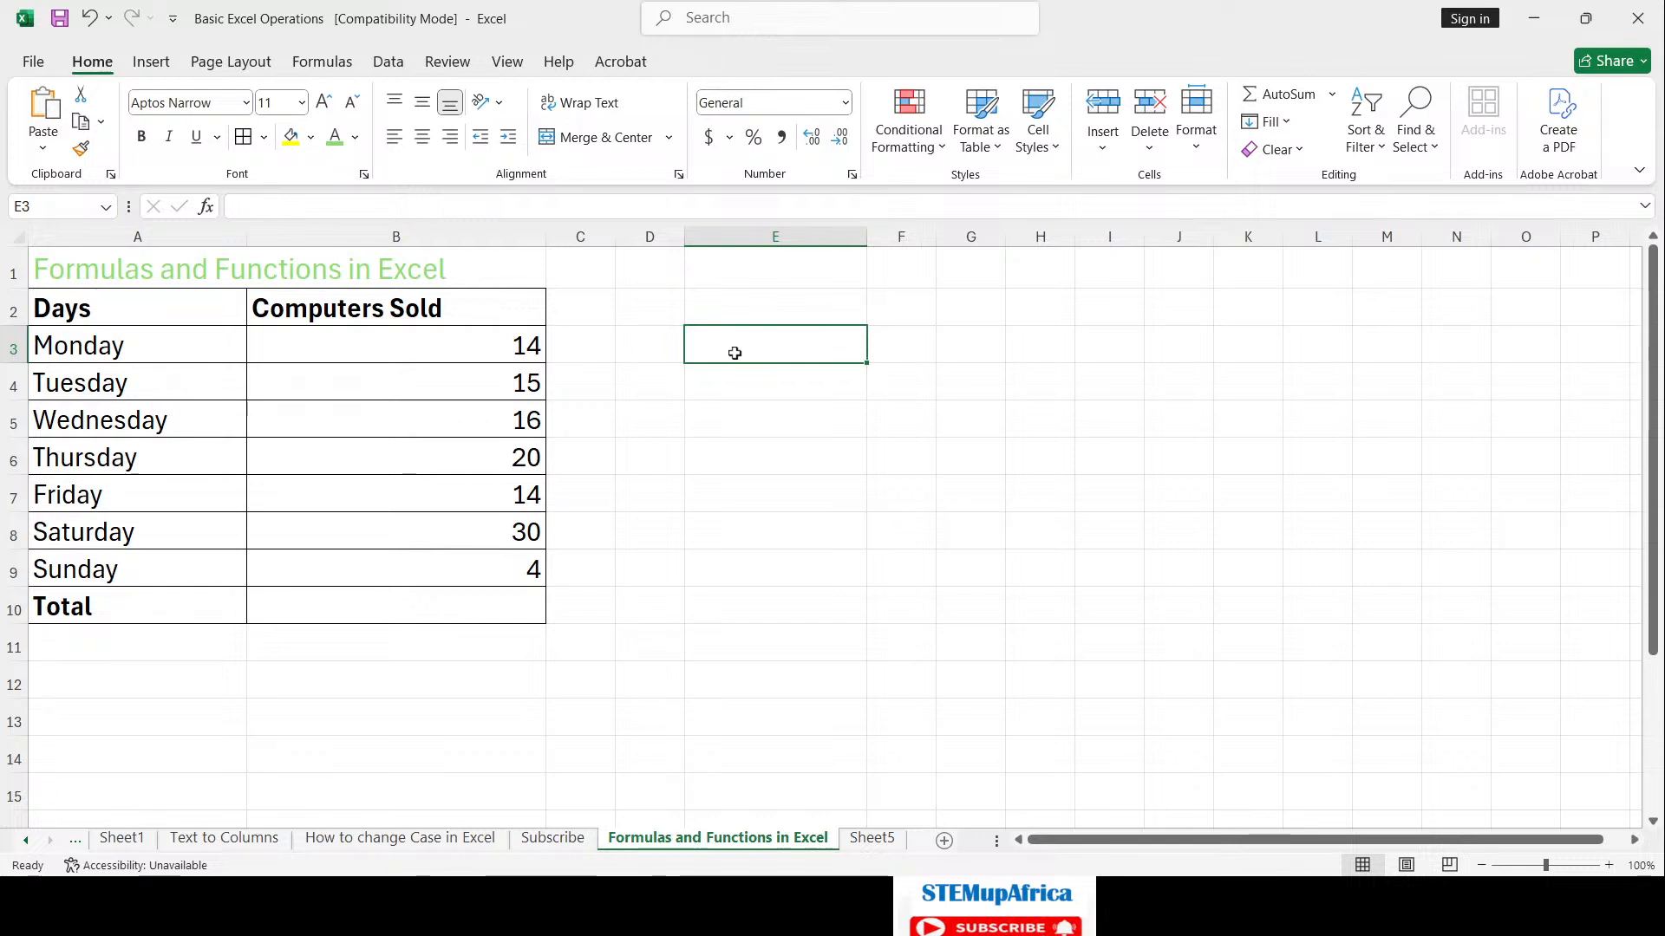
{"action": "type", "text": "="}
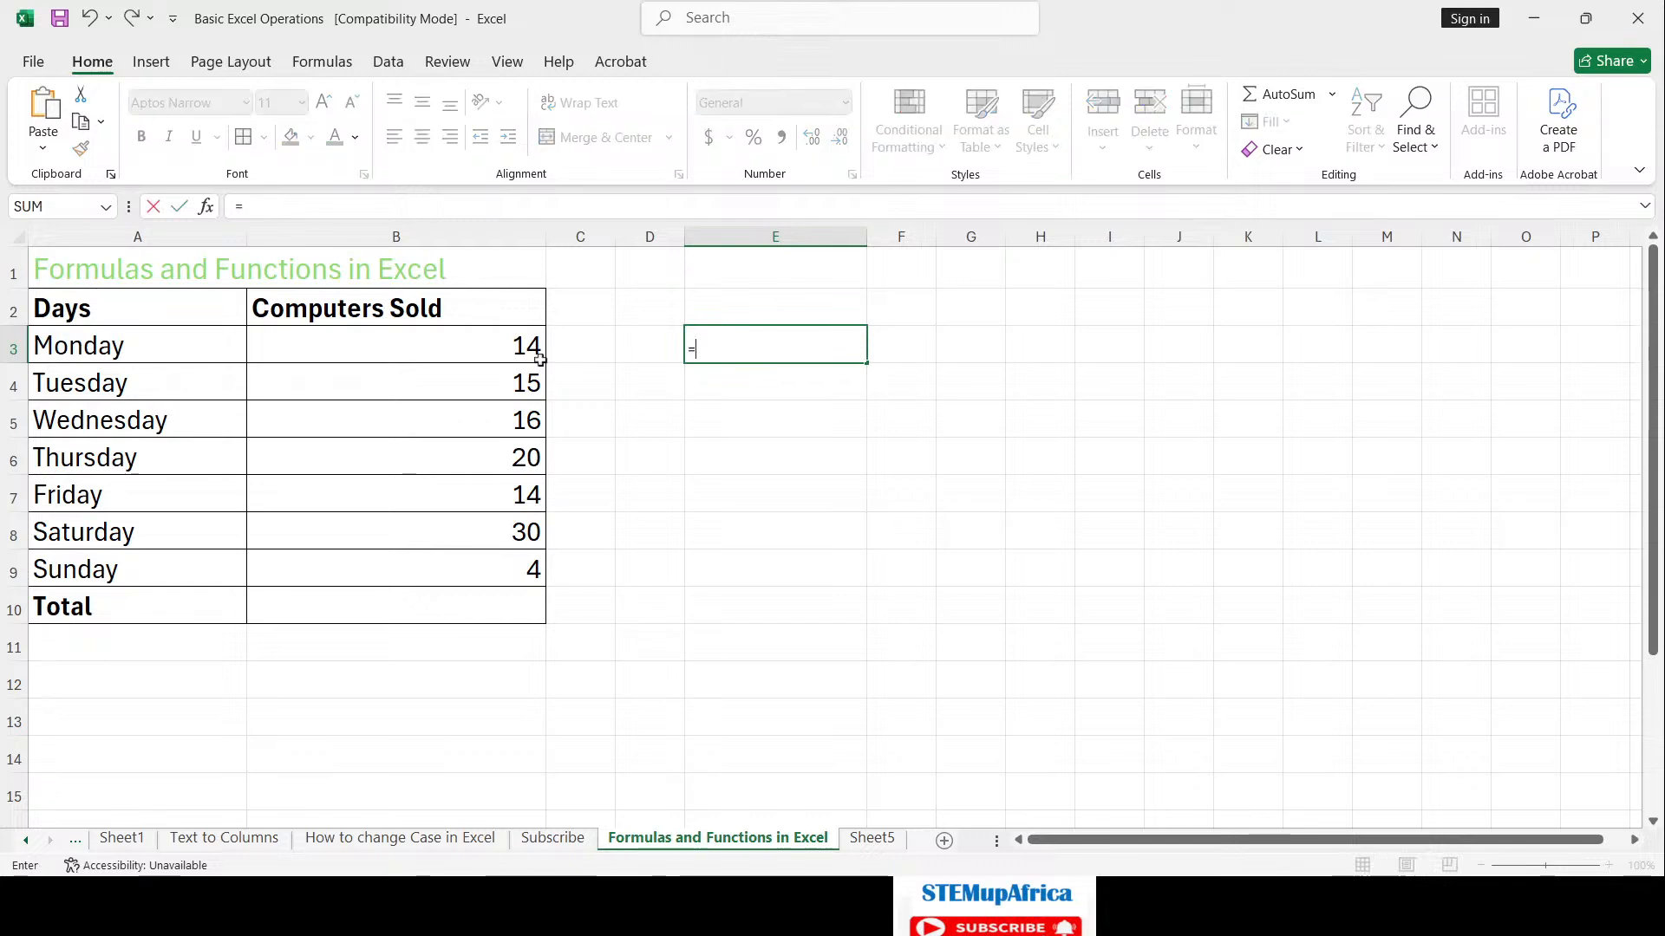
{"action": "type", "text": "14"}
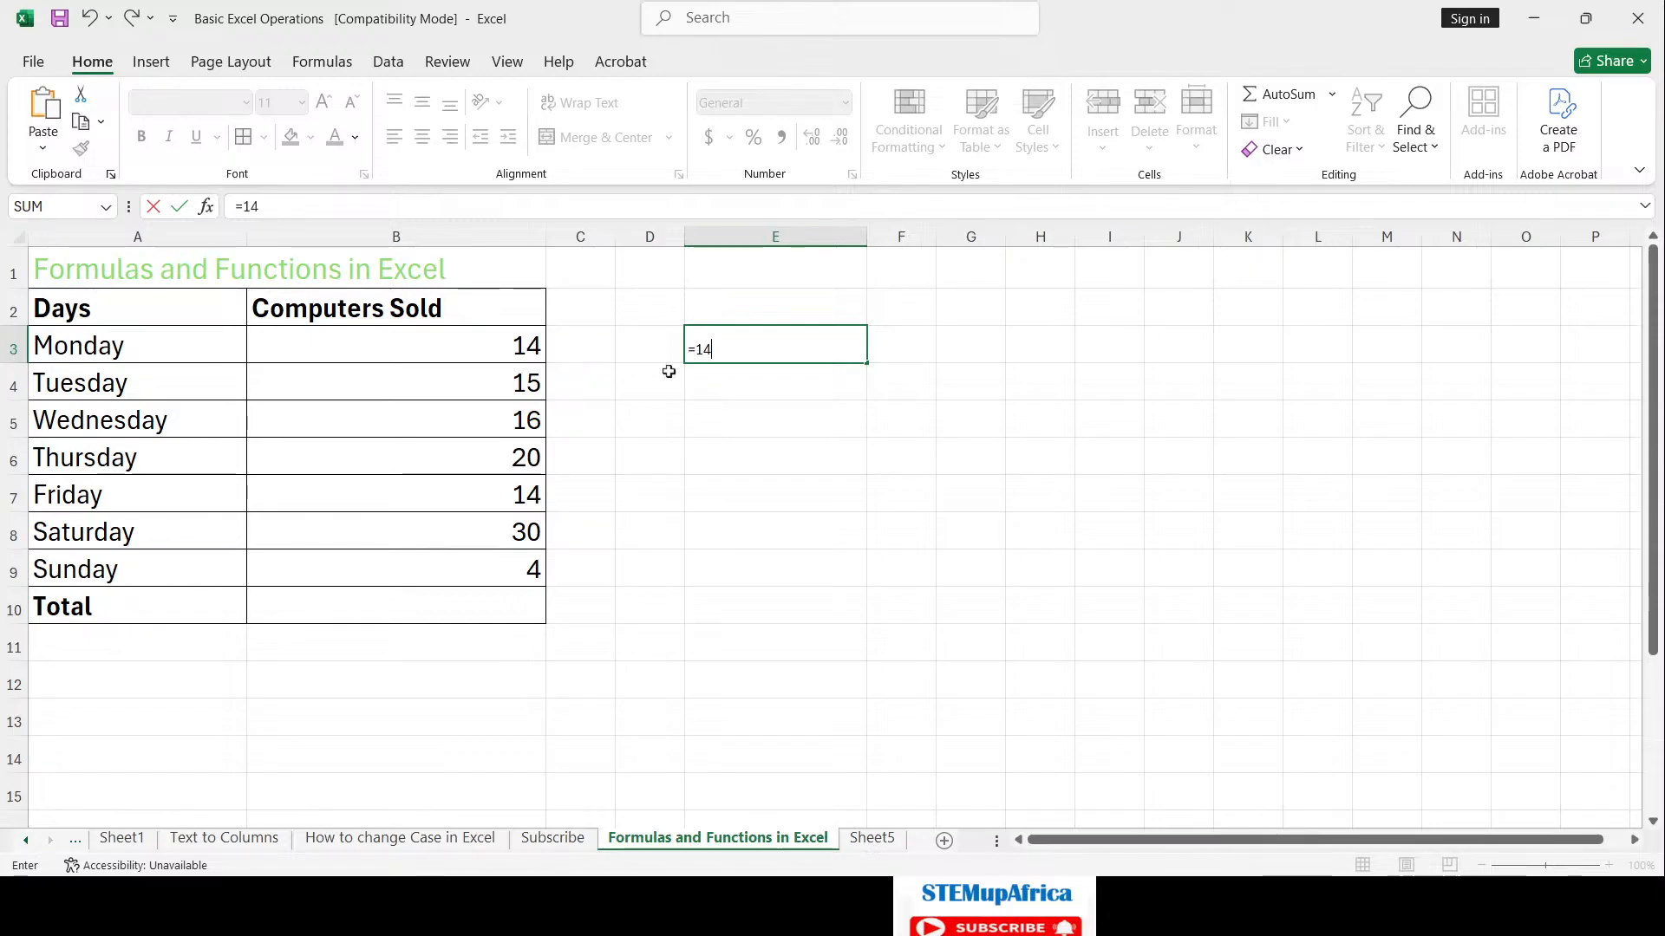
{"action": "type", "text": "+15"}
{"action": "key", "text": "Return"}
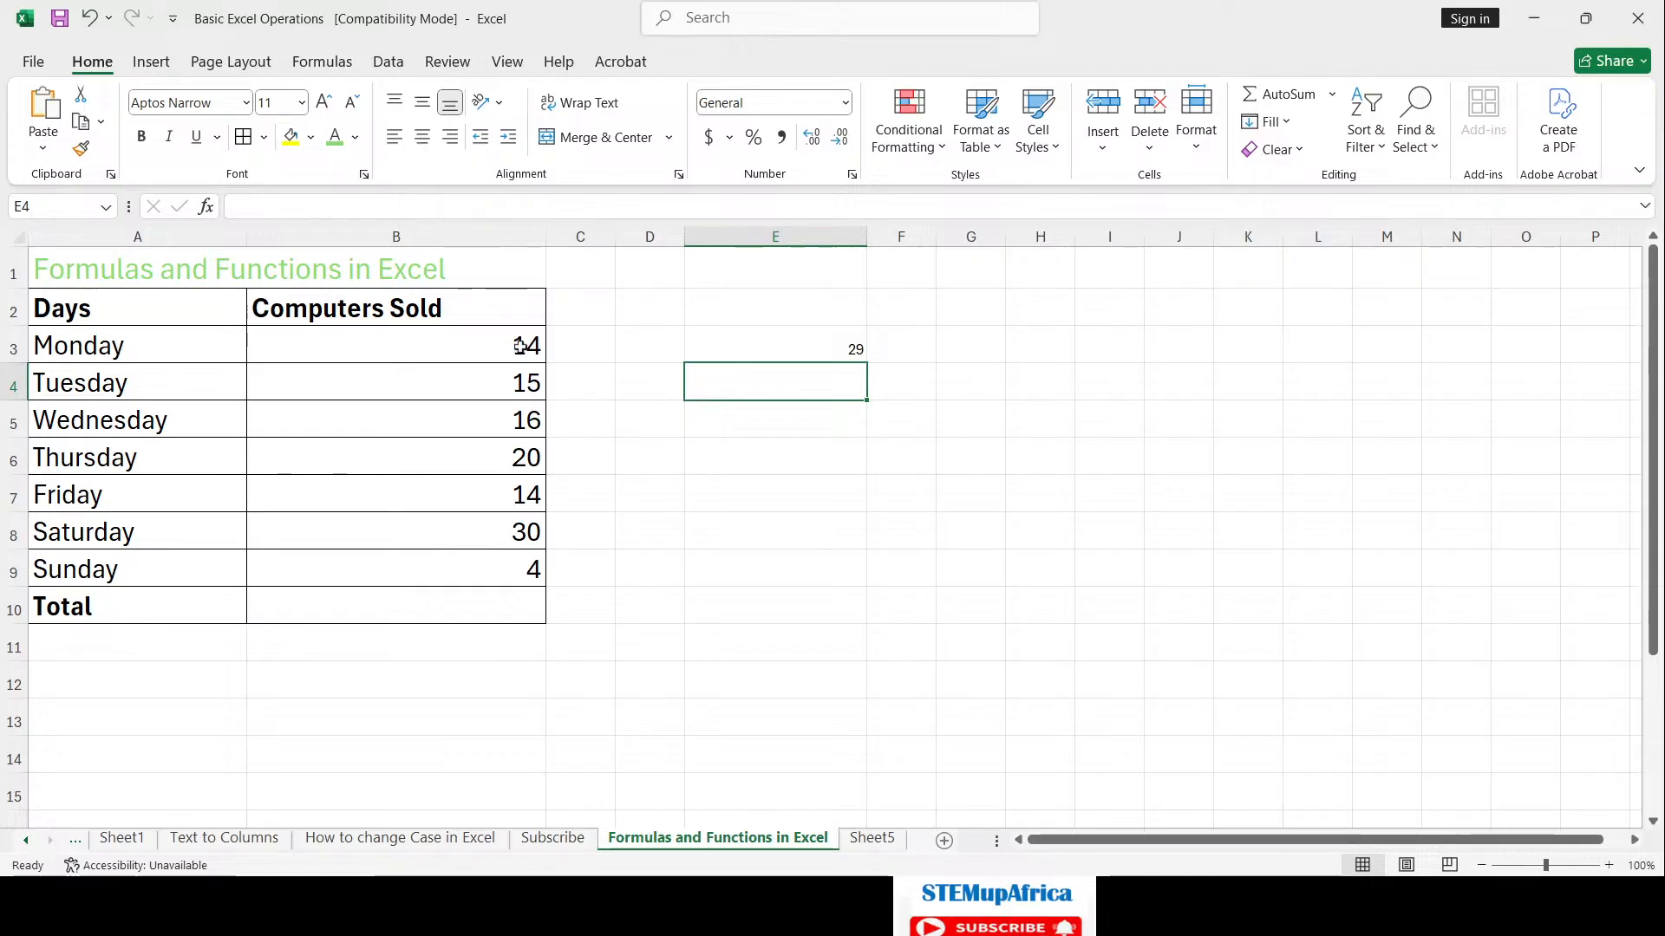
{"action": "left_click", "coordinate": [520, 346]}
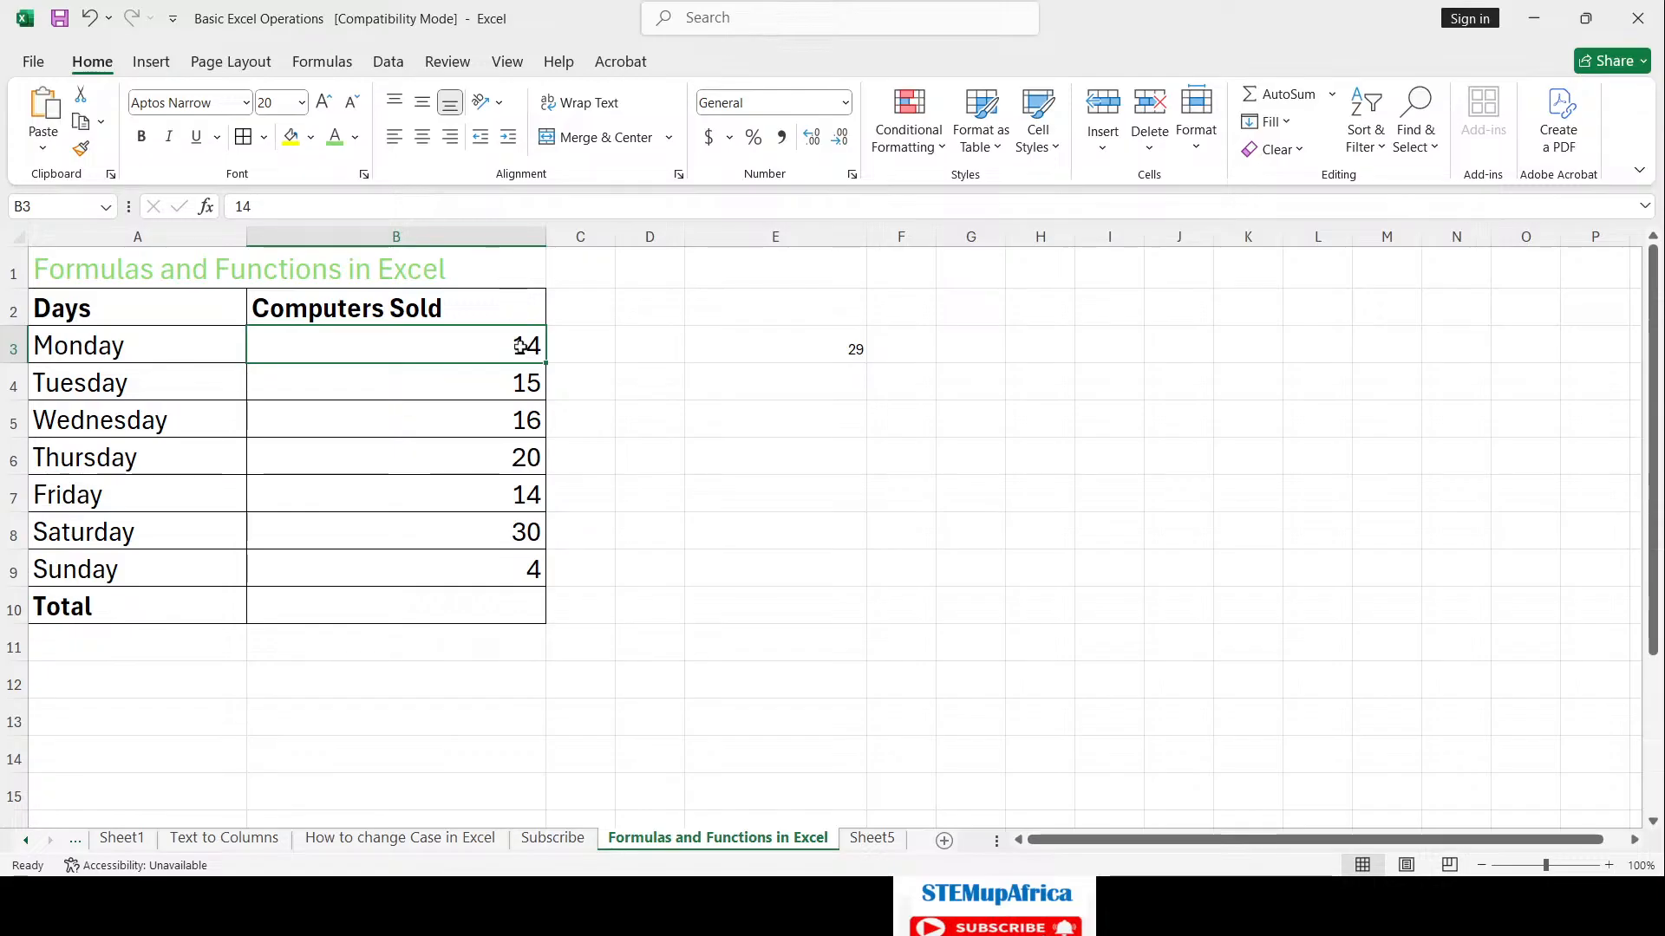
Step: Change Monday's sales in B3 to 13 and recheck E3, which still shows 29
{"action": "type", "text": "1"}
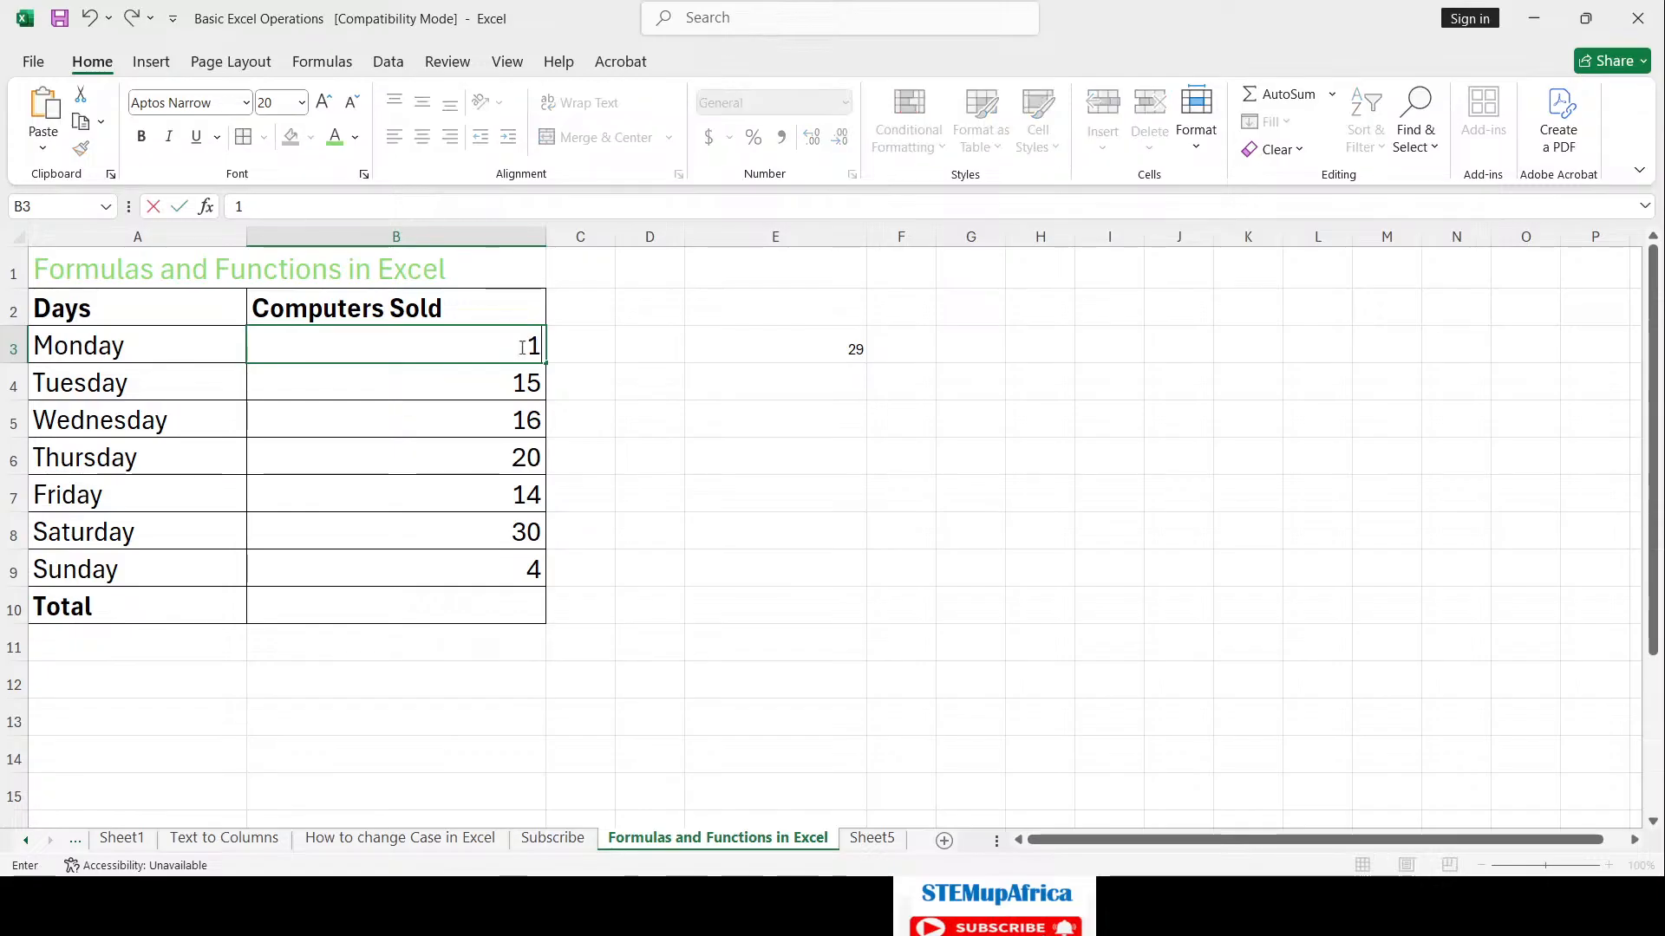
{"action": "type", "text": "3"}
{"action": "key", "text": "Return"}
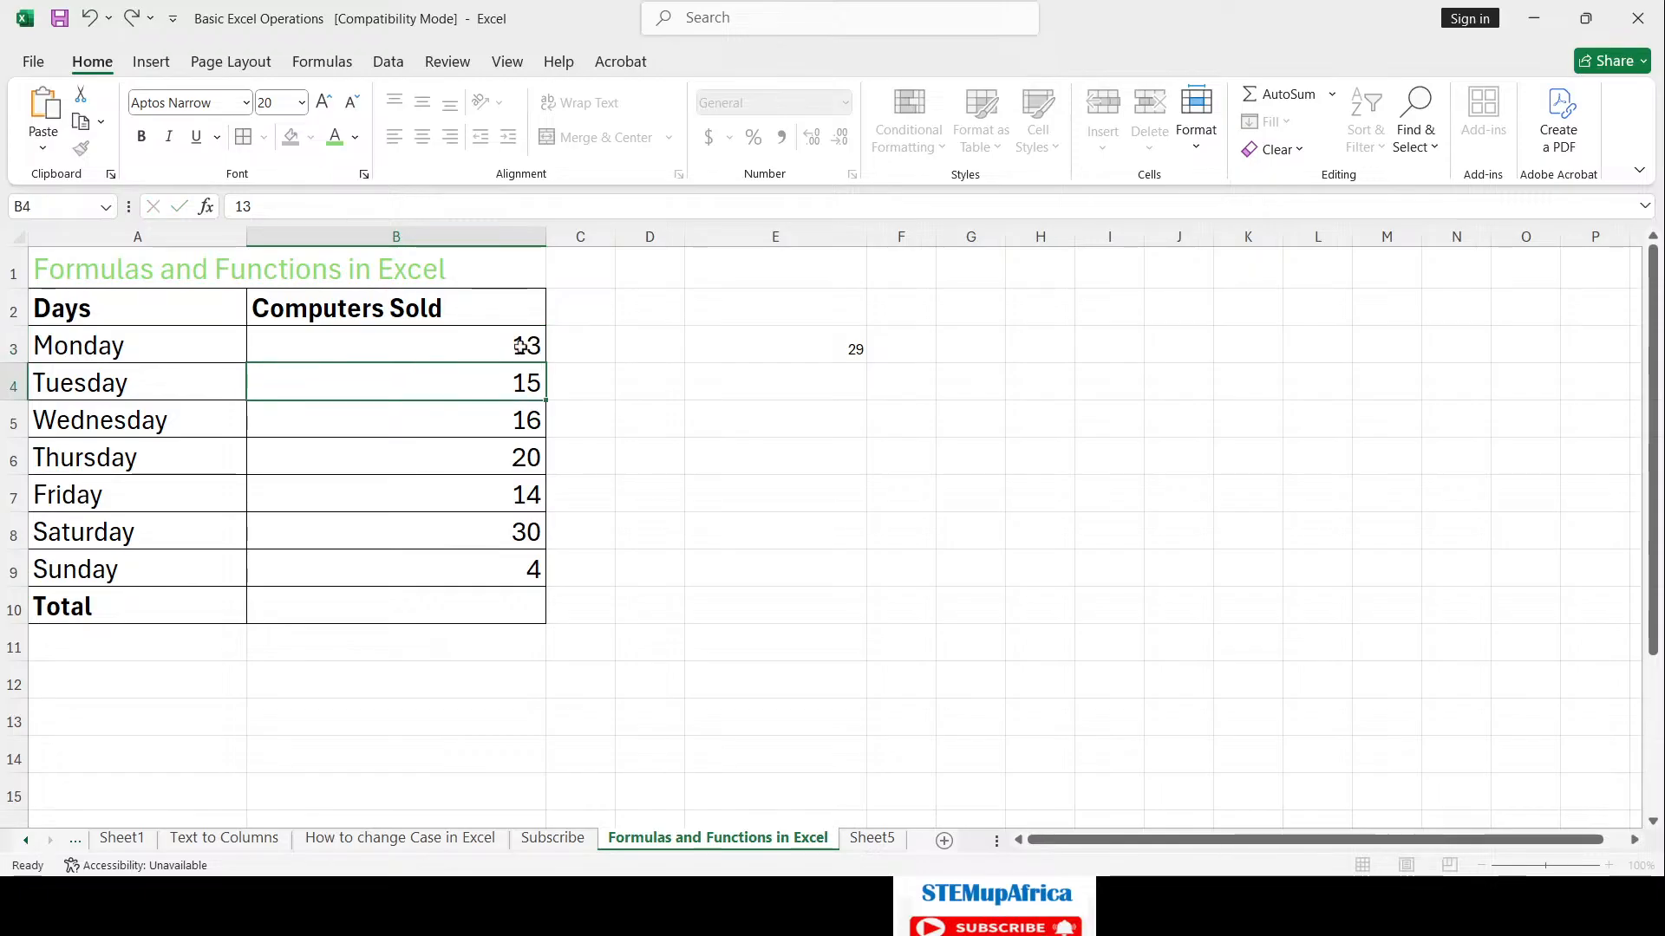
{"action": "left_click", "coordinate": [835, 349]}
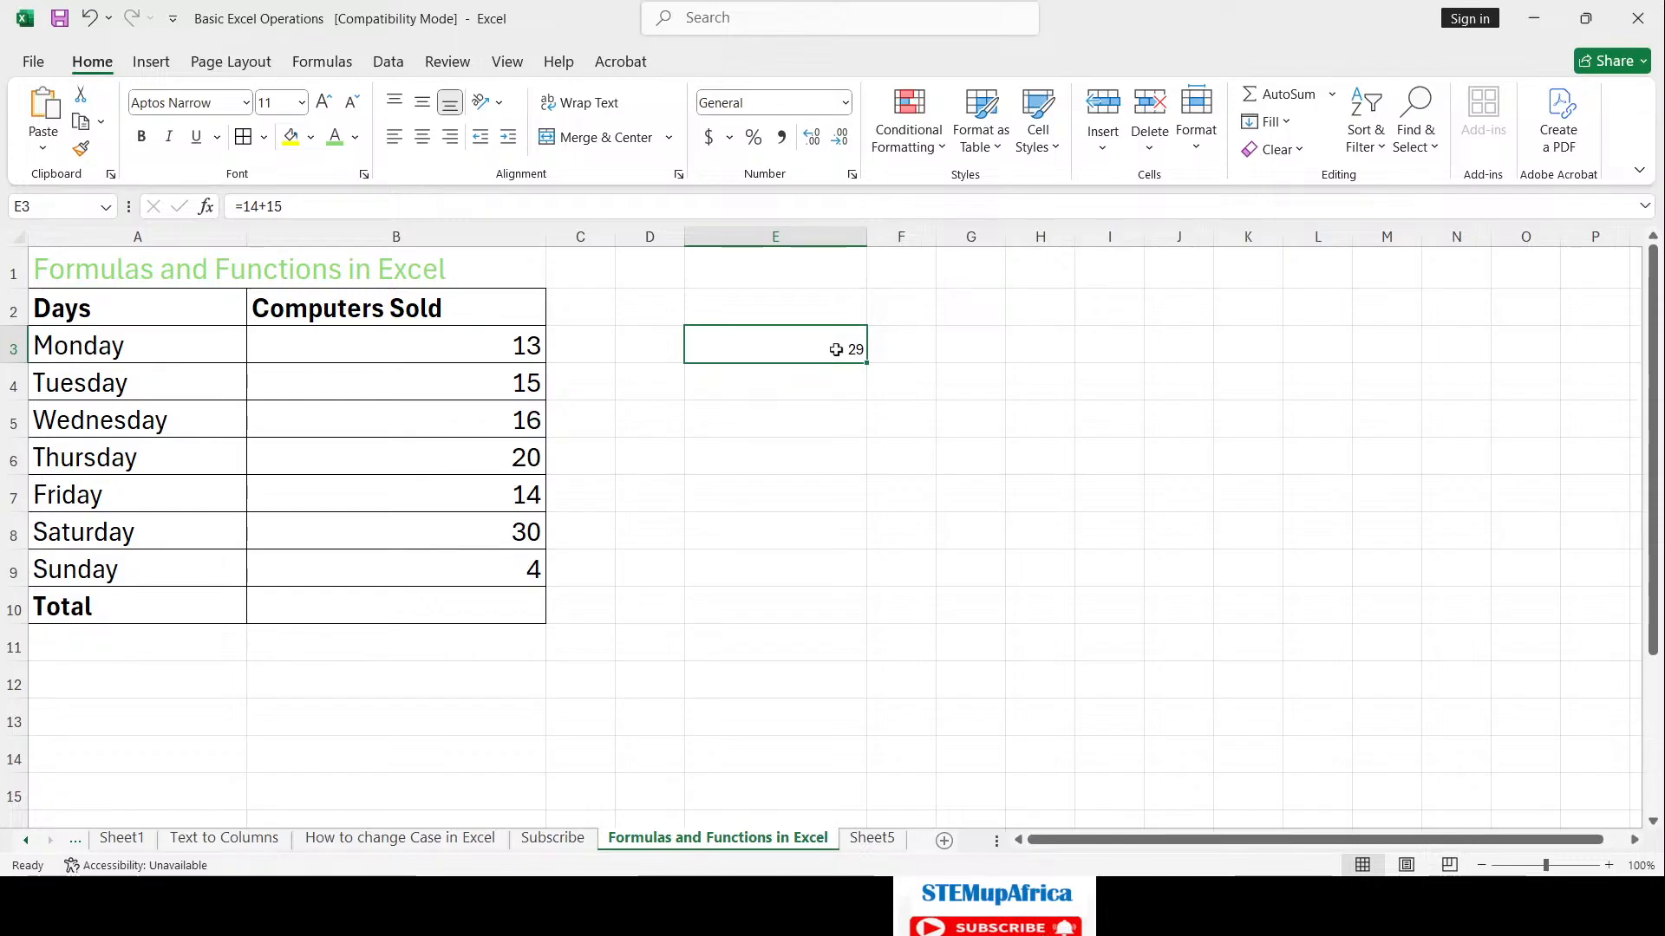
Step: Replace E3's formula with =B3+B4, adding Monday's and Tuesday's sales to get 28
{"action": "key", "text": "Delete"}
{"action": "type", "text": "="}
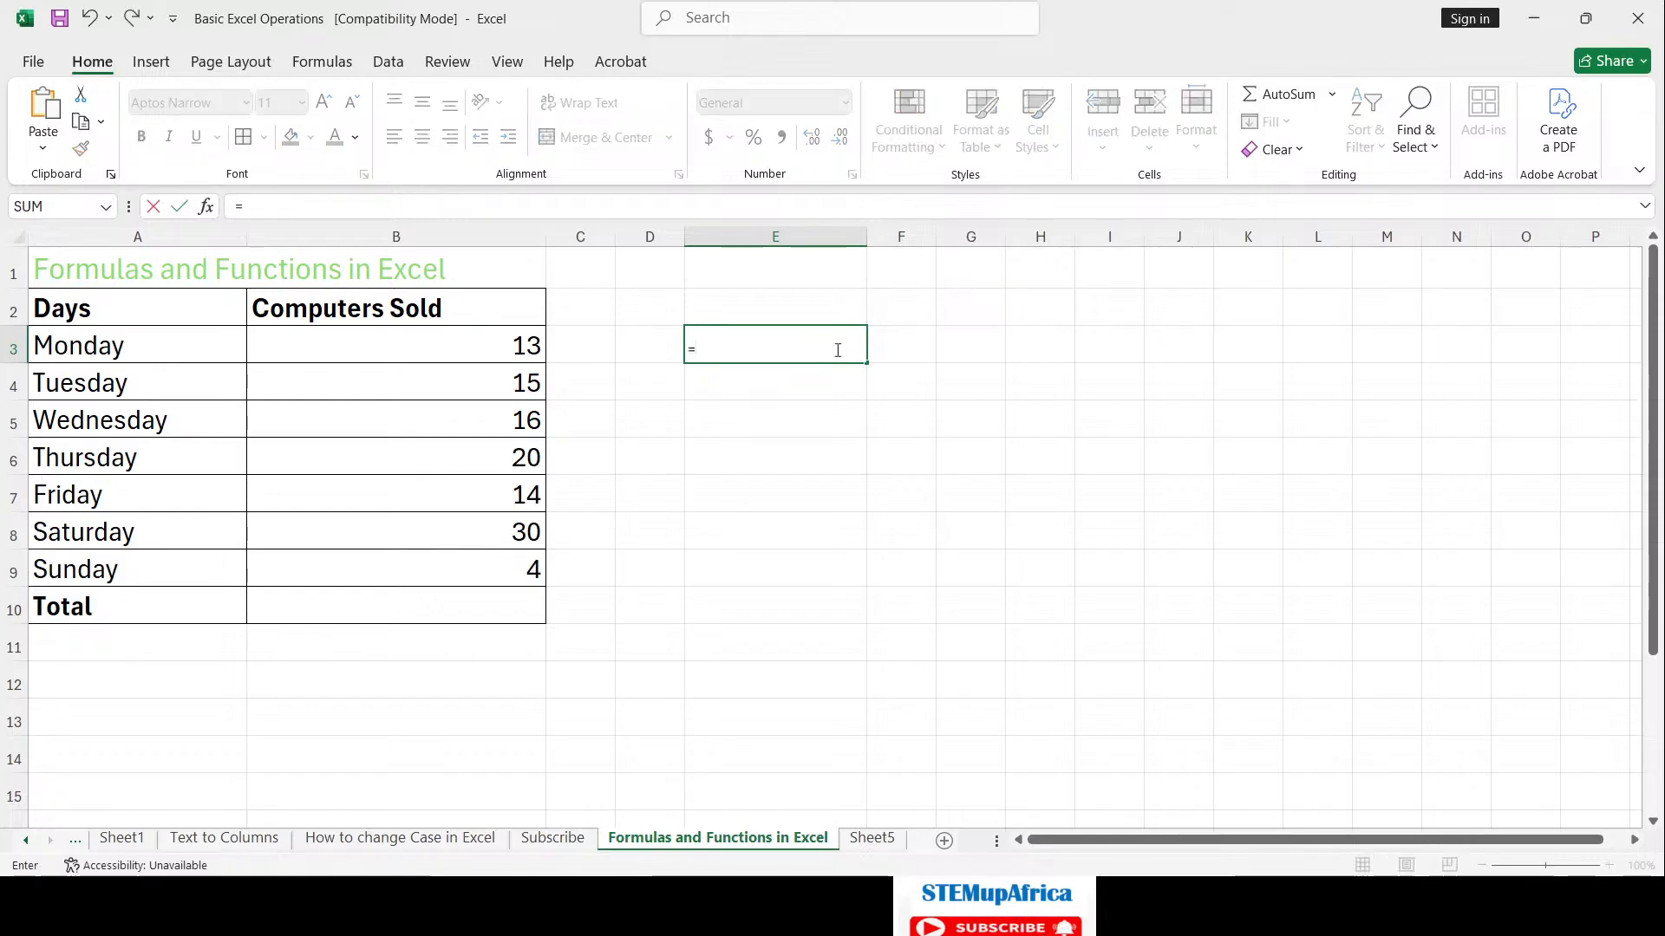
{"action": "left_click", "coordinate": [508, 343]}
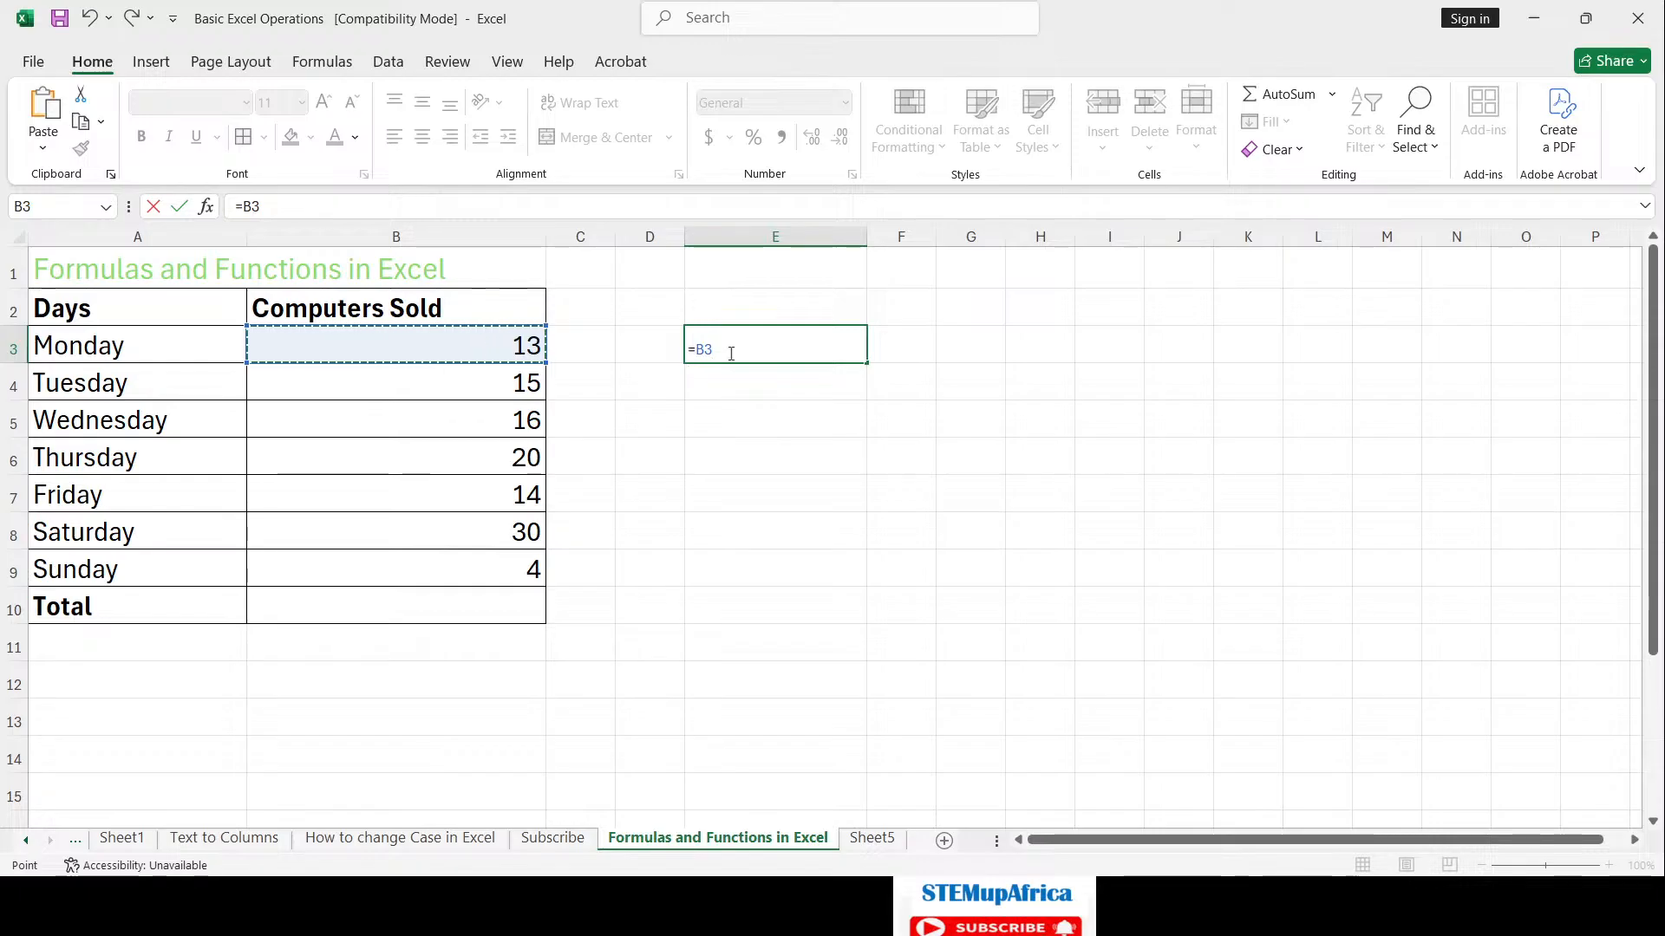
{"action": "type", "text": "+"}
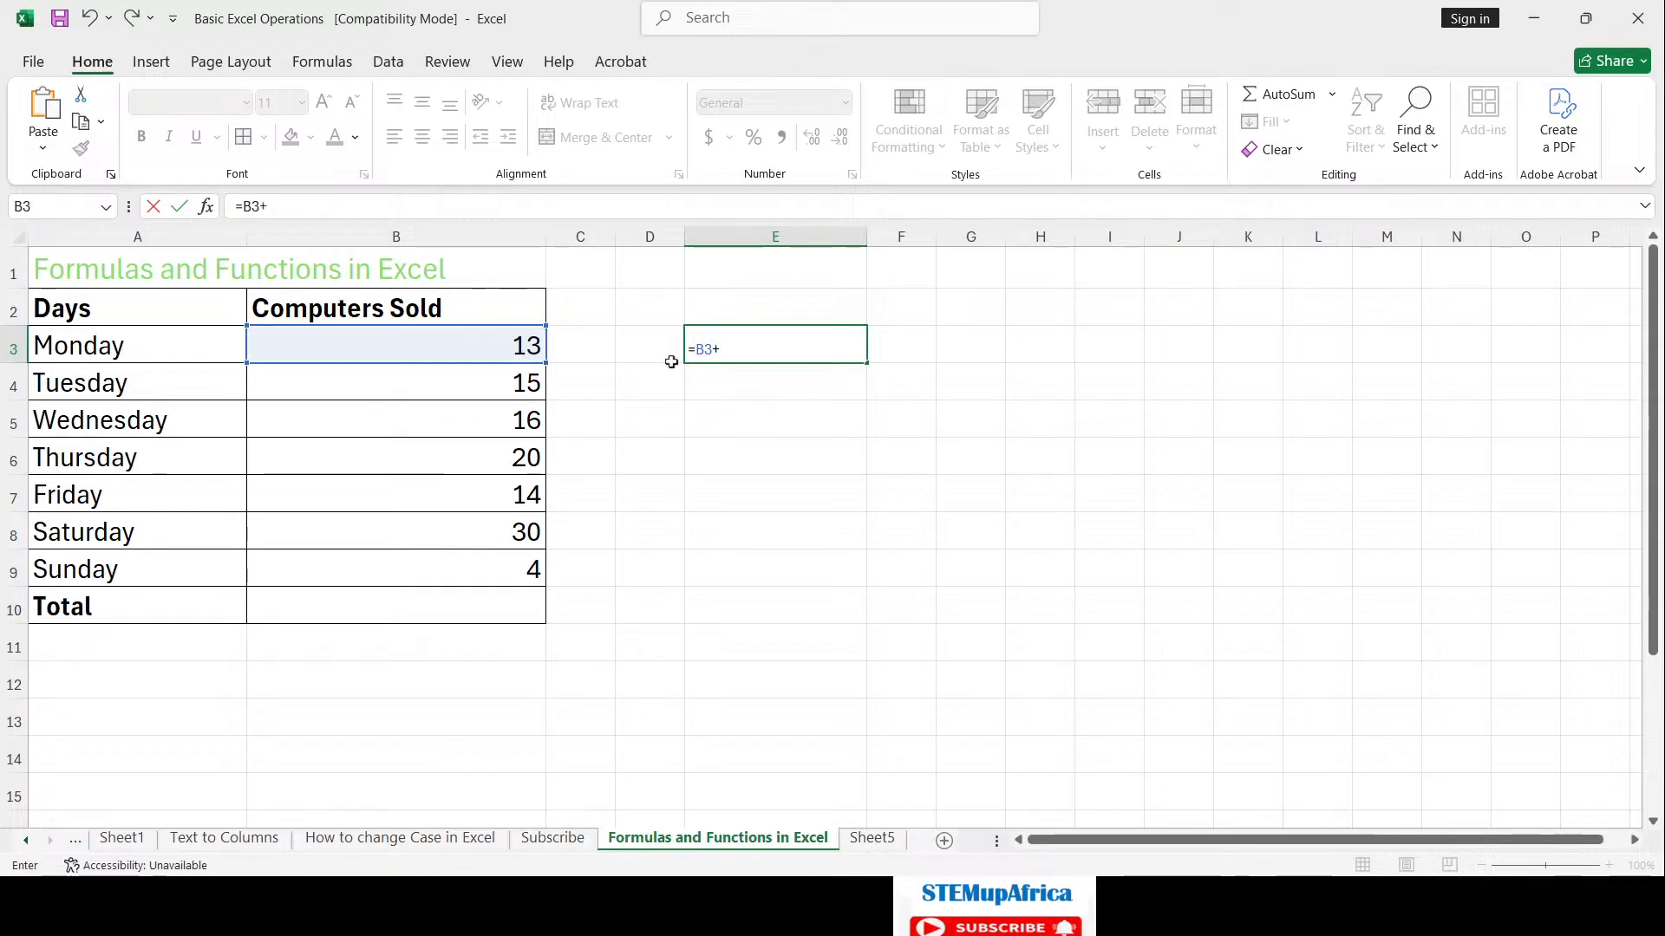
{"action": "left_click", "coordinate": [504, 386]}
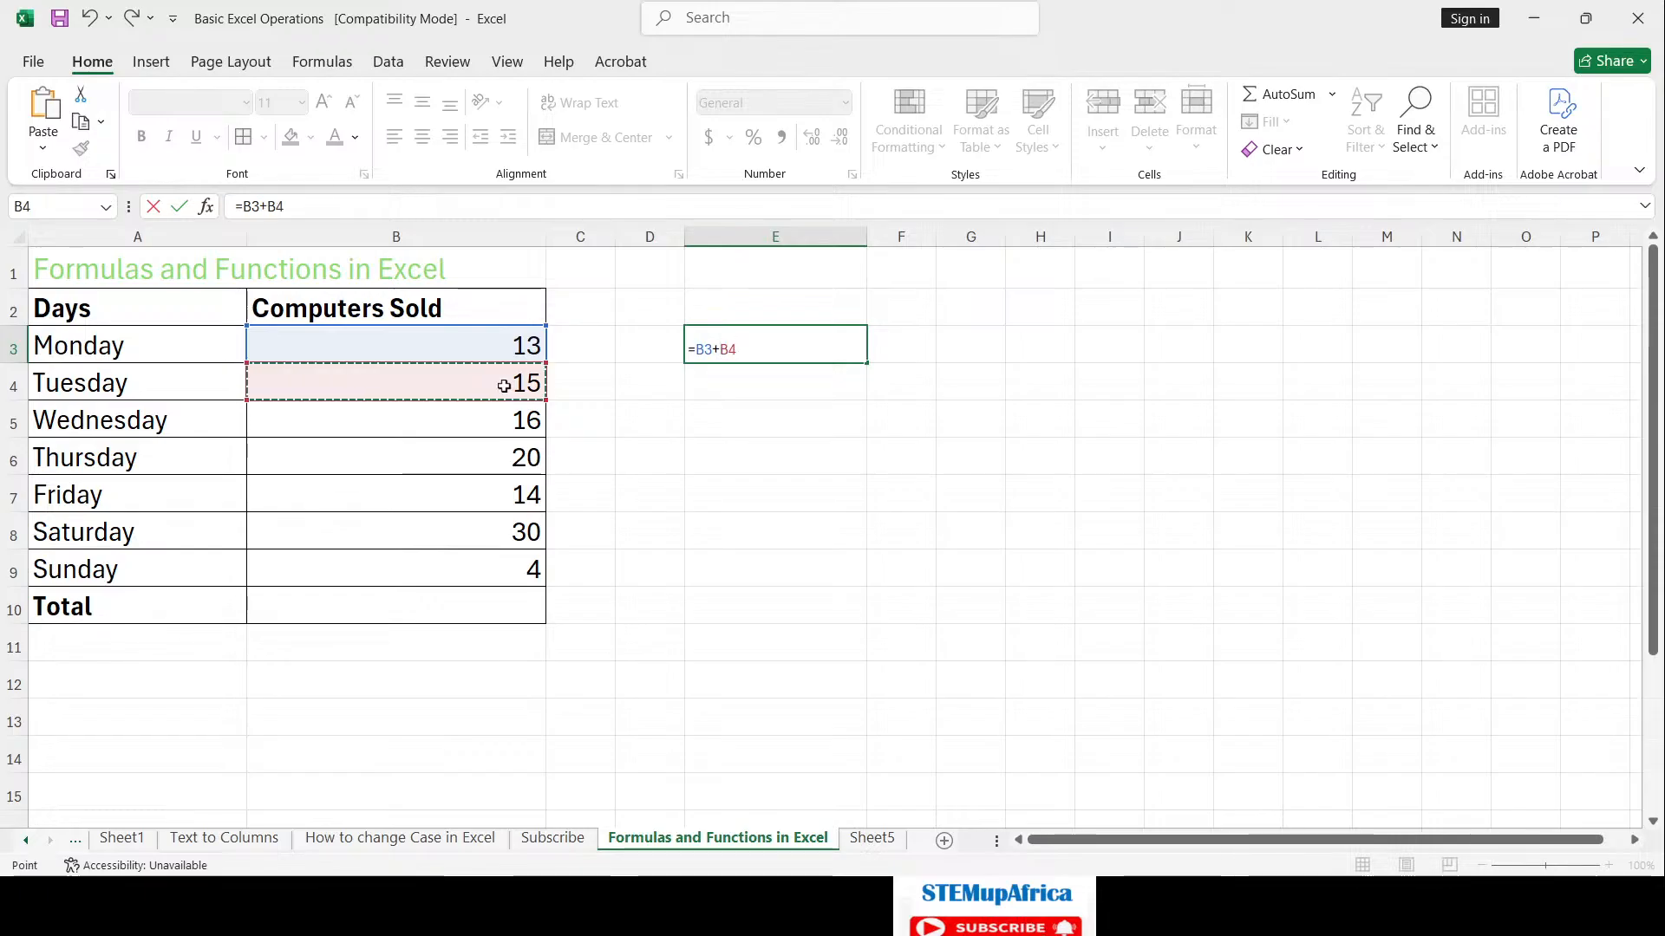
{"action": "key", "text": "Return"}
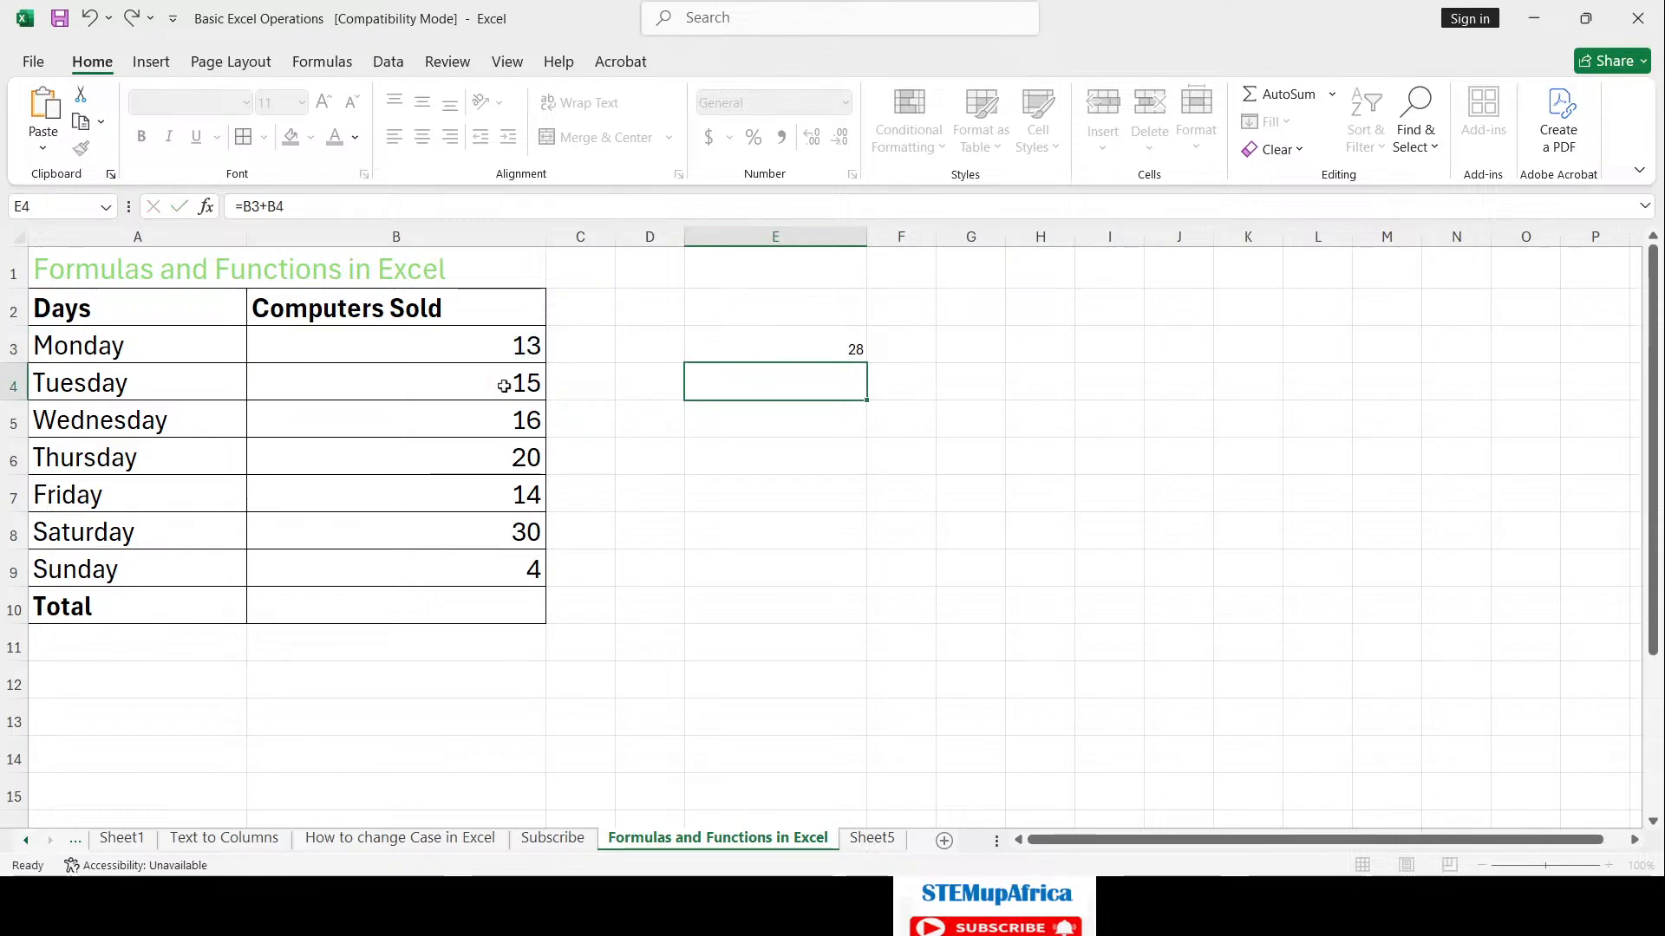
{"action": "key", "text": "Up"}
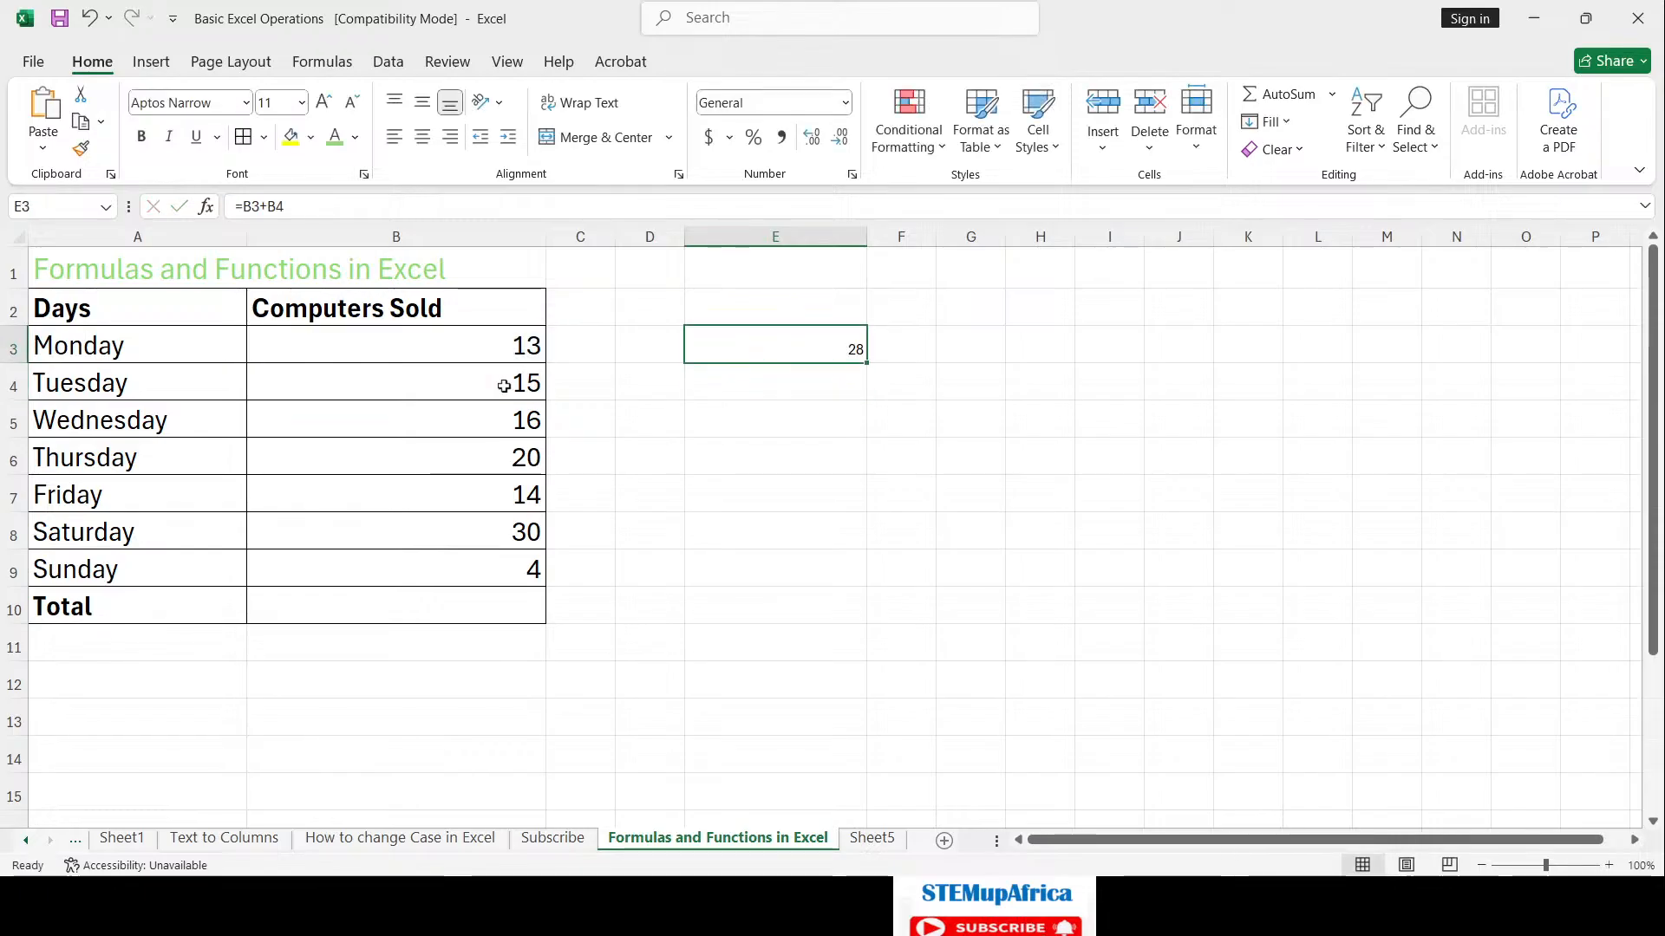
{"action": "key", "text": "Down"}
{"action": "key", "text": "Up"}
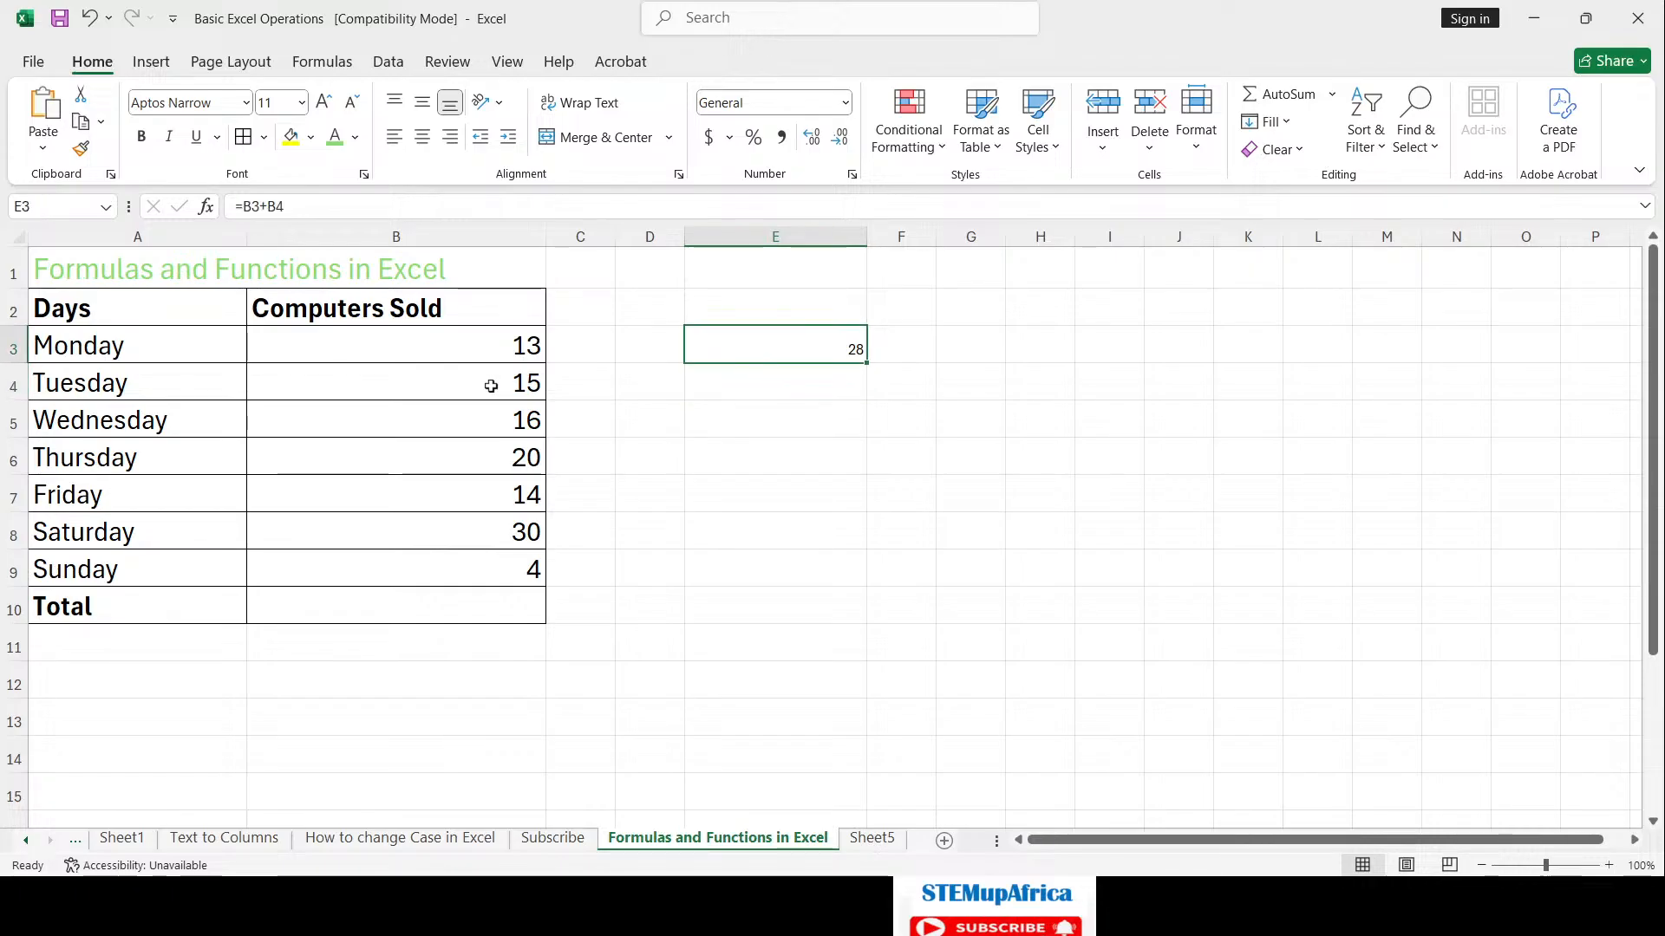
{"action": "left_click", "coordinate": [507, 358]}
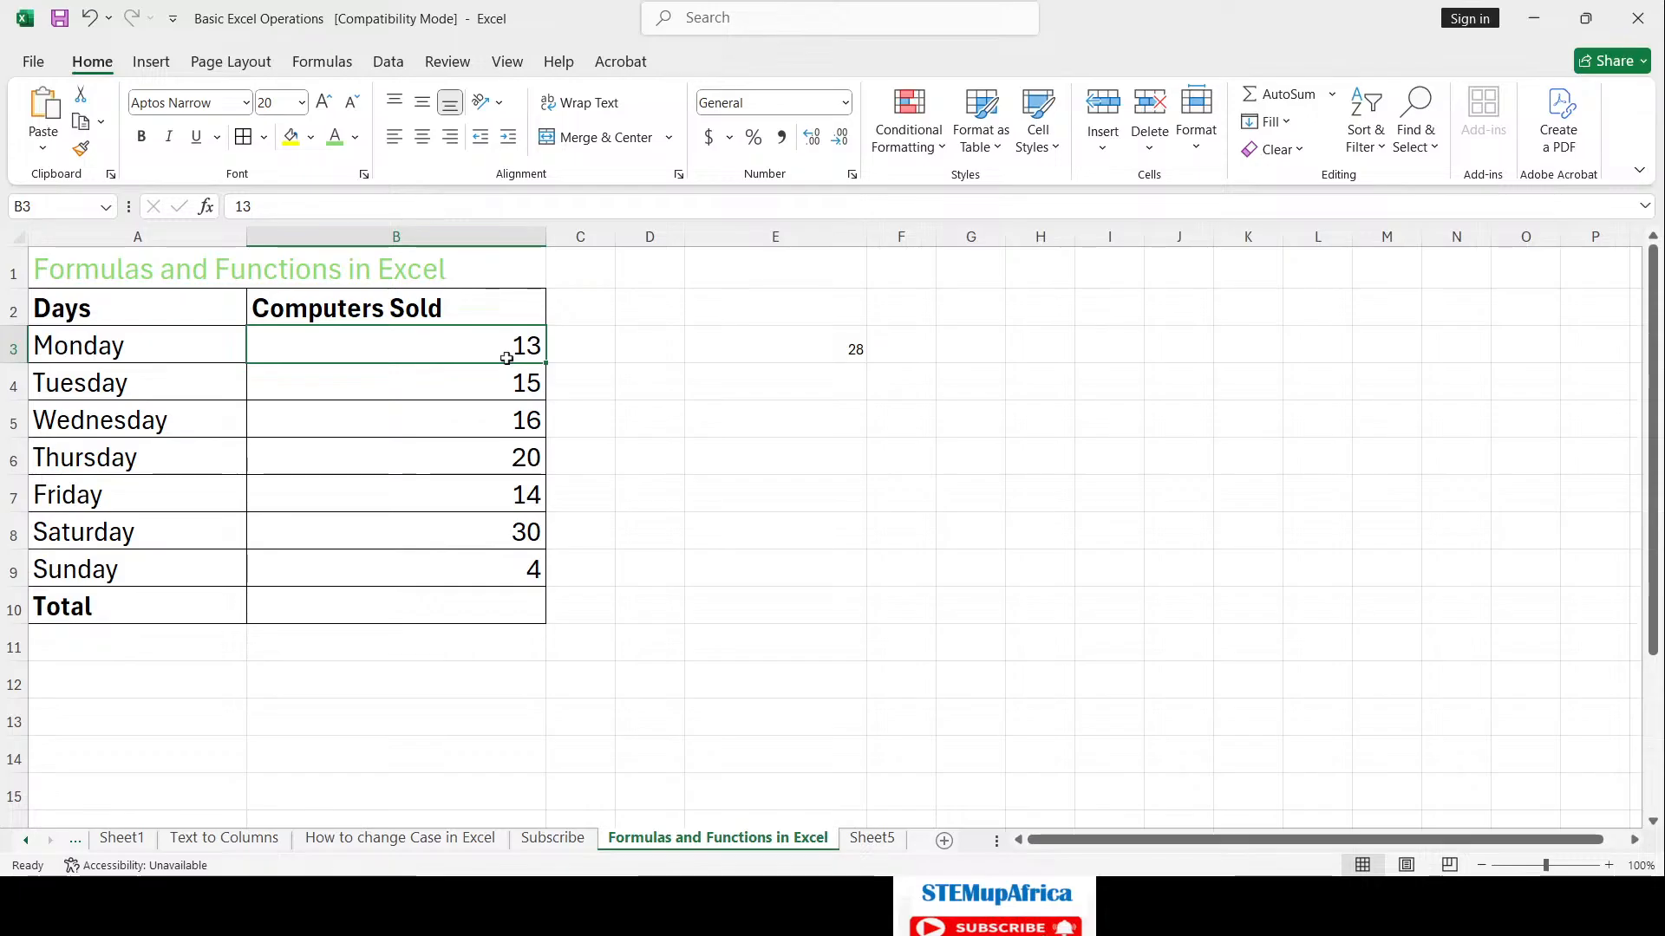
Step: Make all of column E bold at font size 18
{"action": "left_click", "coordinate": [775, 236]}
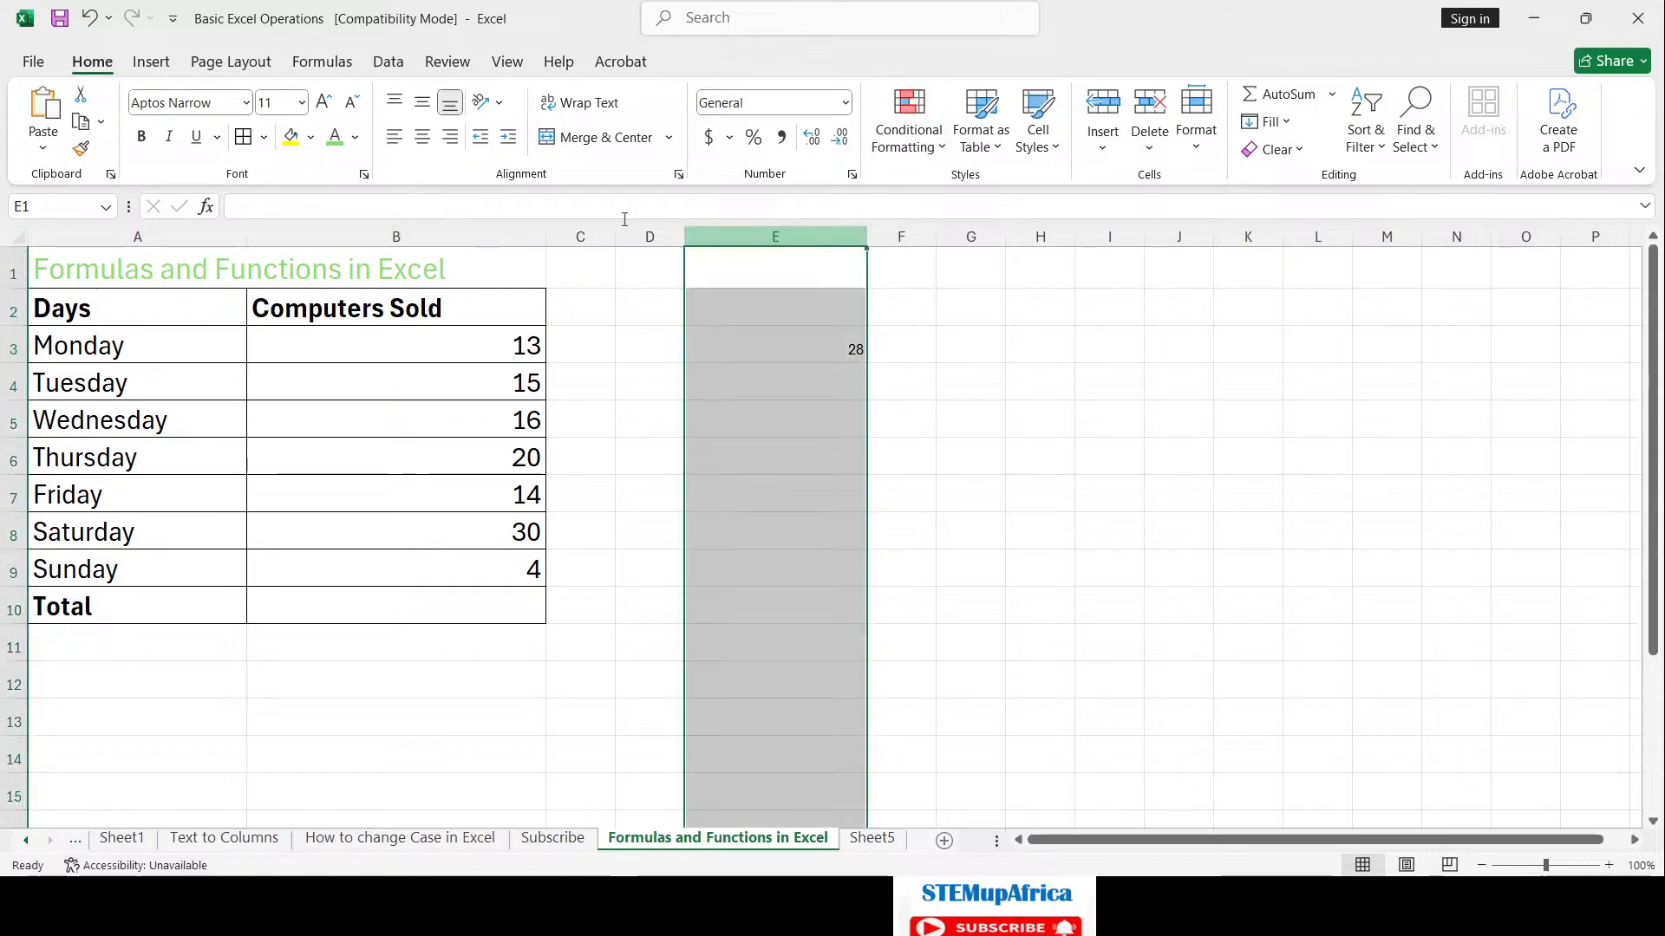
{"action": "left_click", "coordinate": [325, 102]}
{"action": "left_click", "coordinate": [325, 103]}
{"action": "left_click", "coordinate": [325, 102]}
{"action": "left_click", "coordinate": [325, 103]}
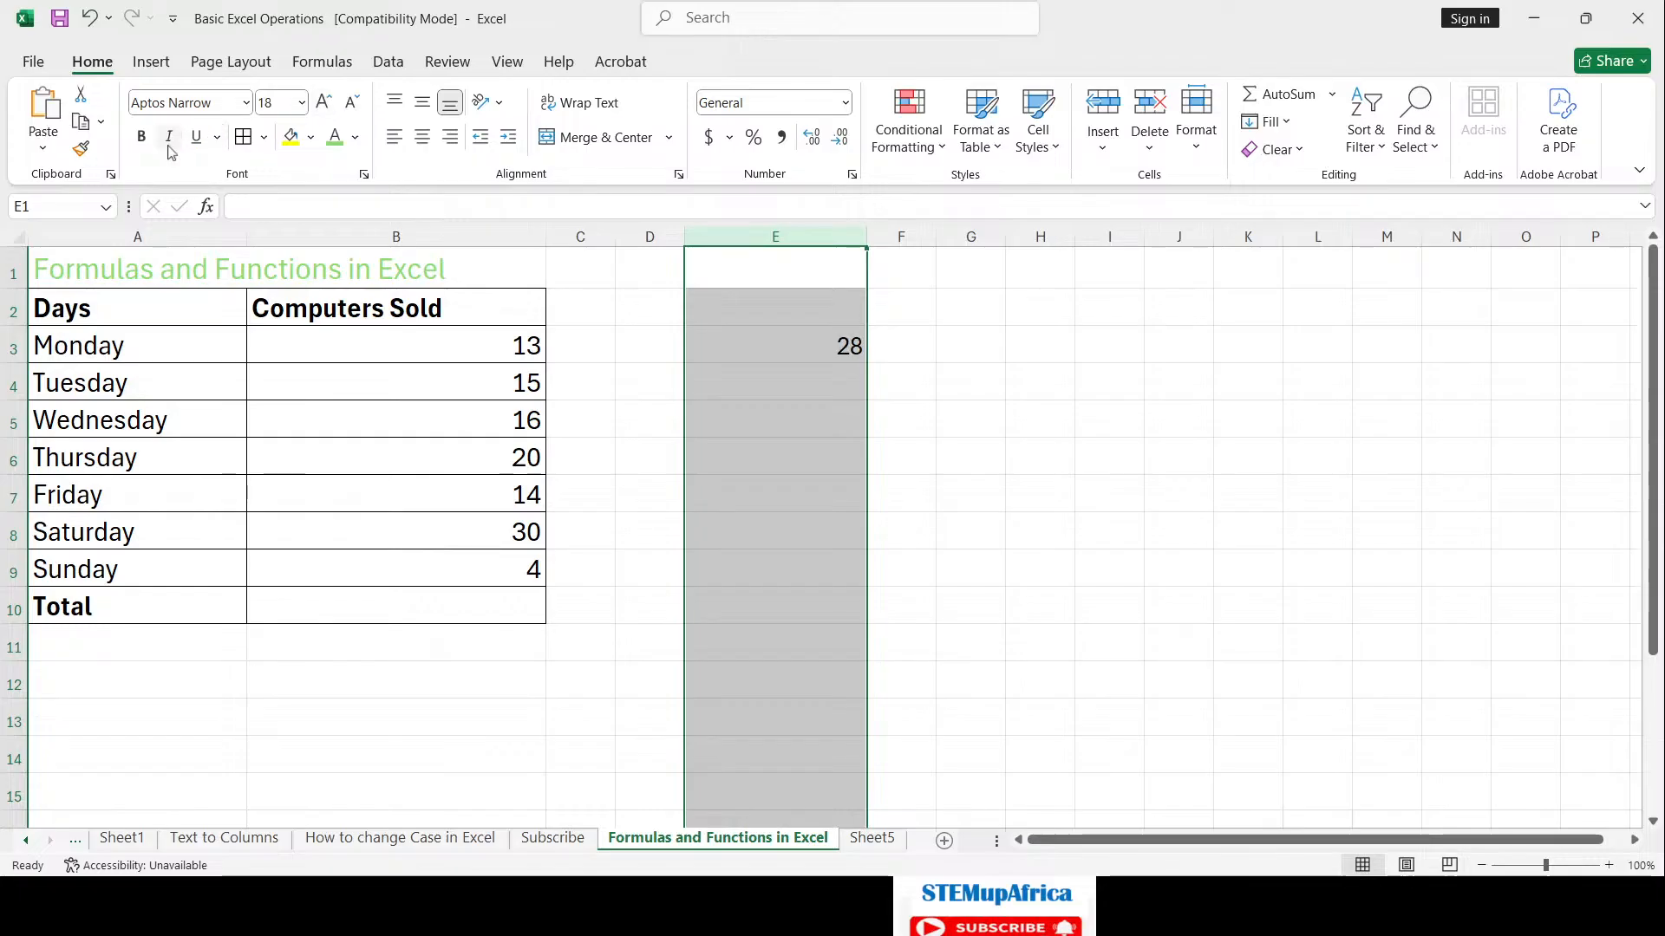
{"action": "left_click", "coordinate": [141, 136]}
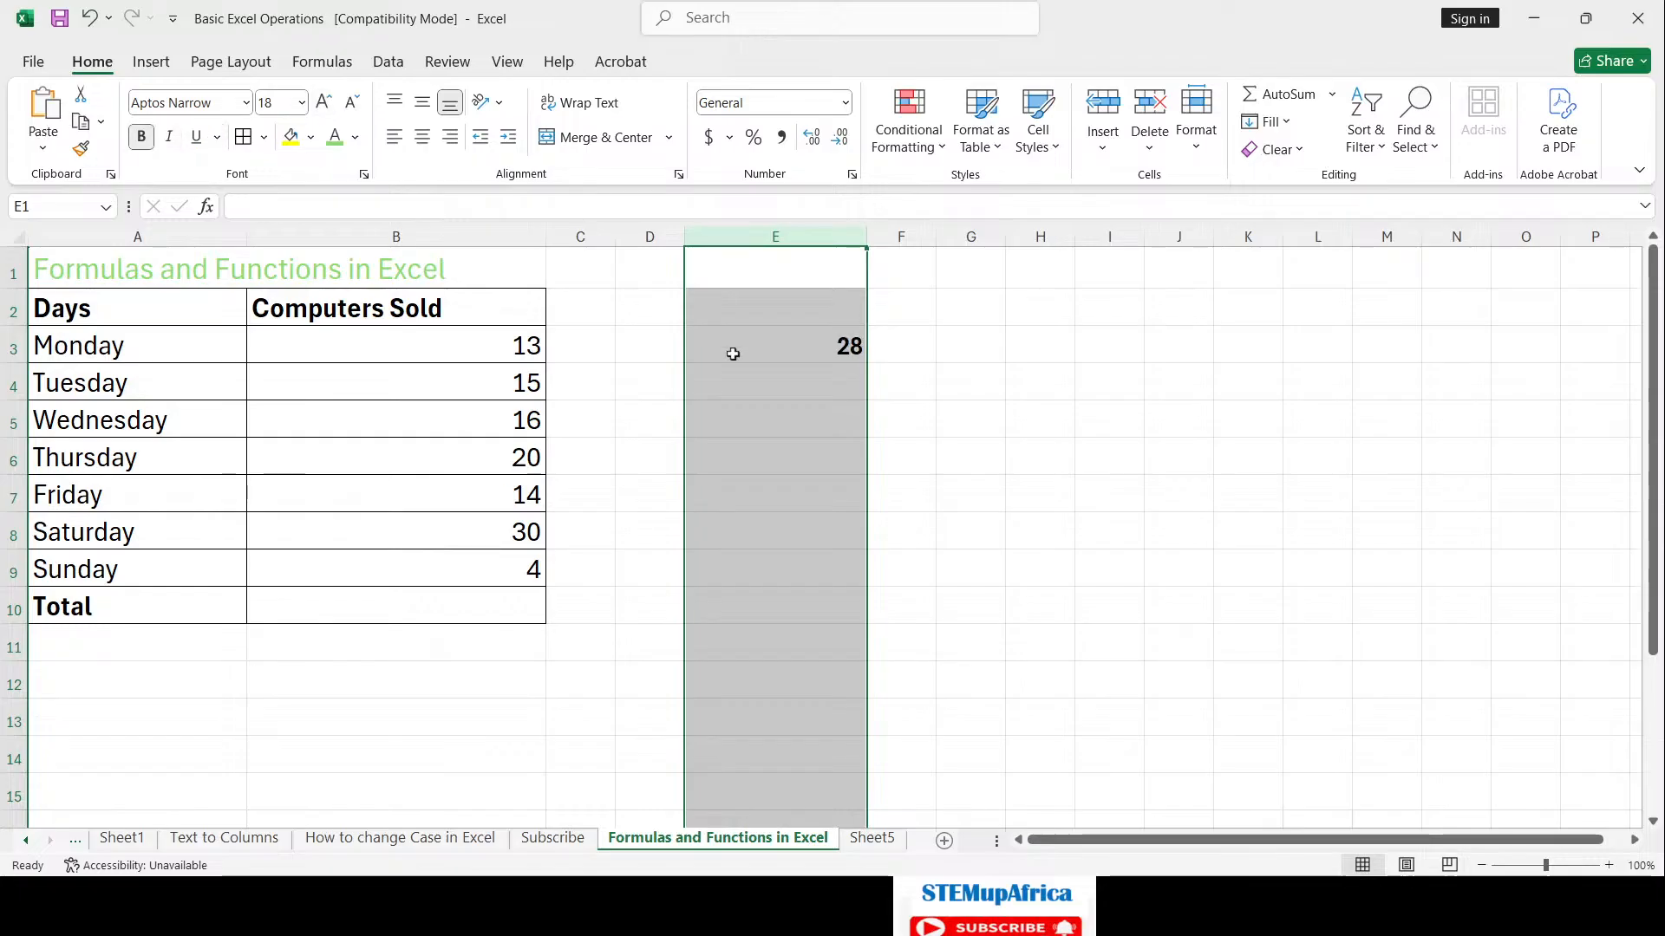
{"action": "left_click", "coordinate": [824, 454]}
Step: Change Monday's value in B3 to 15, then back to 14, so E3 recalculates to 29
{"action": "left_click", "coordinate": [531, 347]}
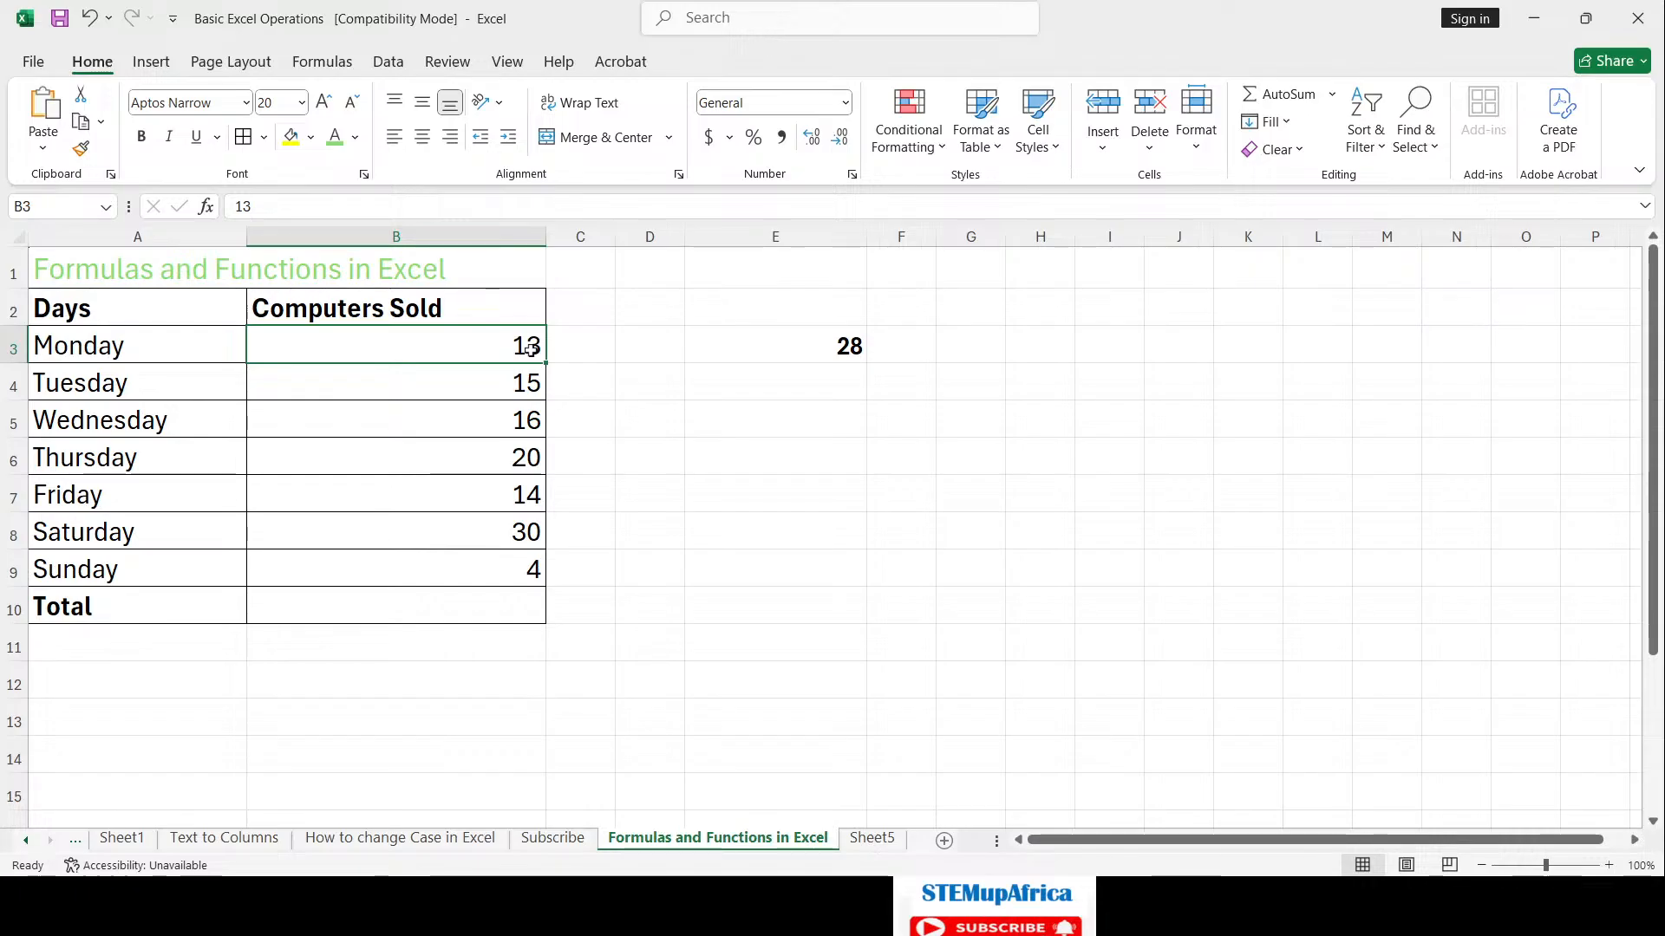
{"action": "type", "text": "15"}
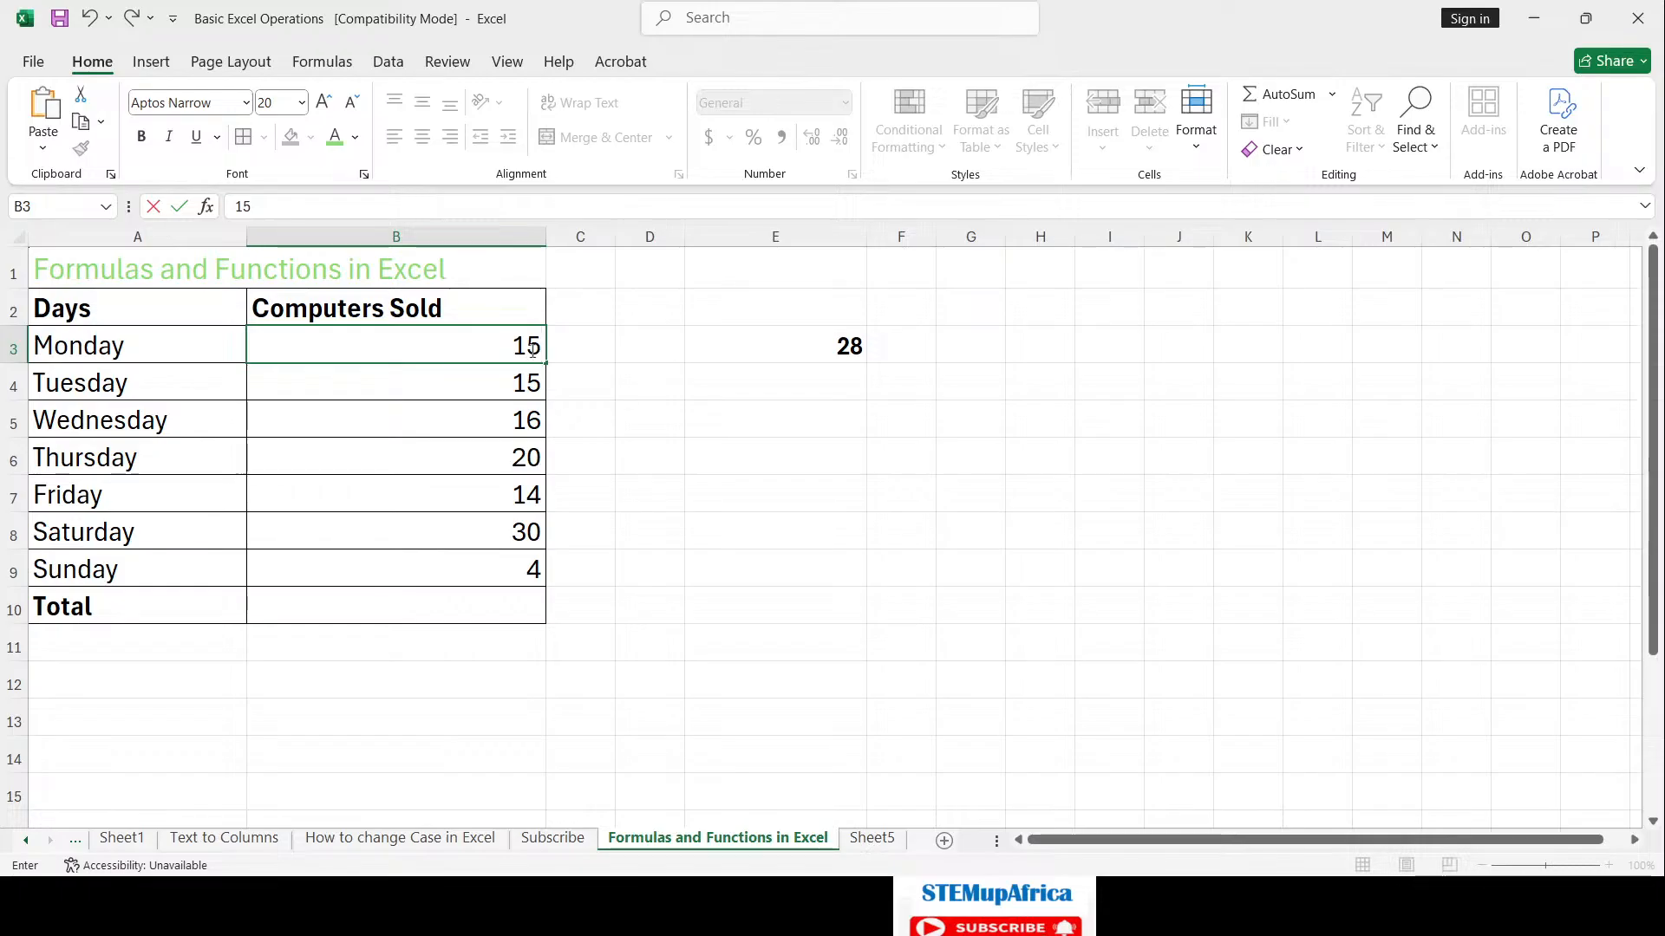
{"action": "key", "text": "Return"}
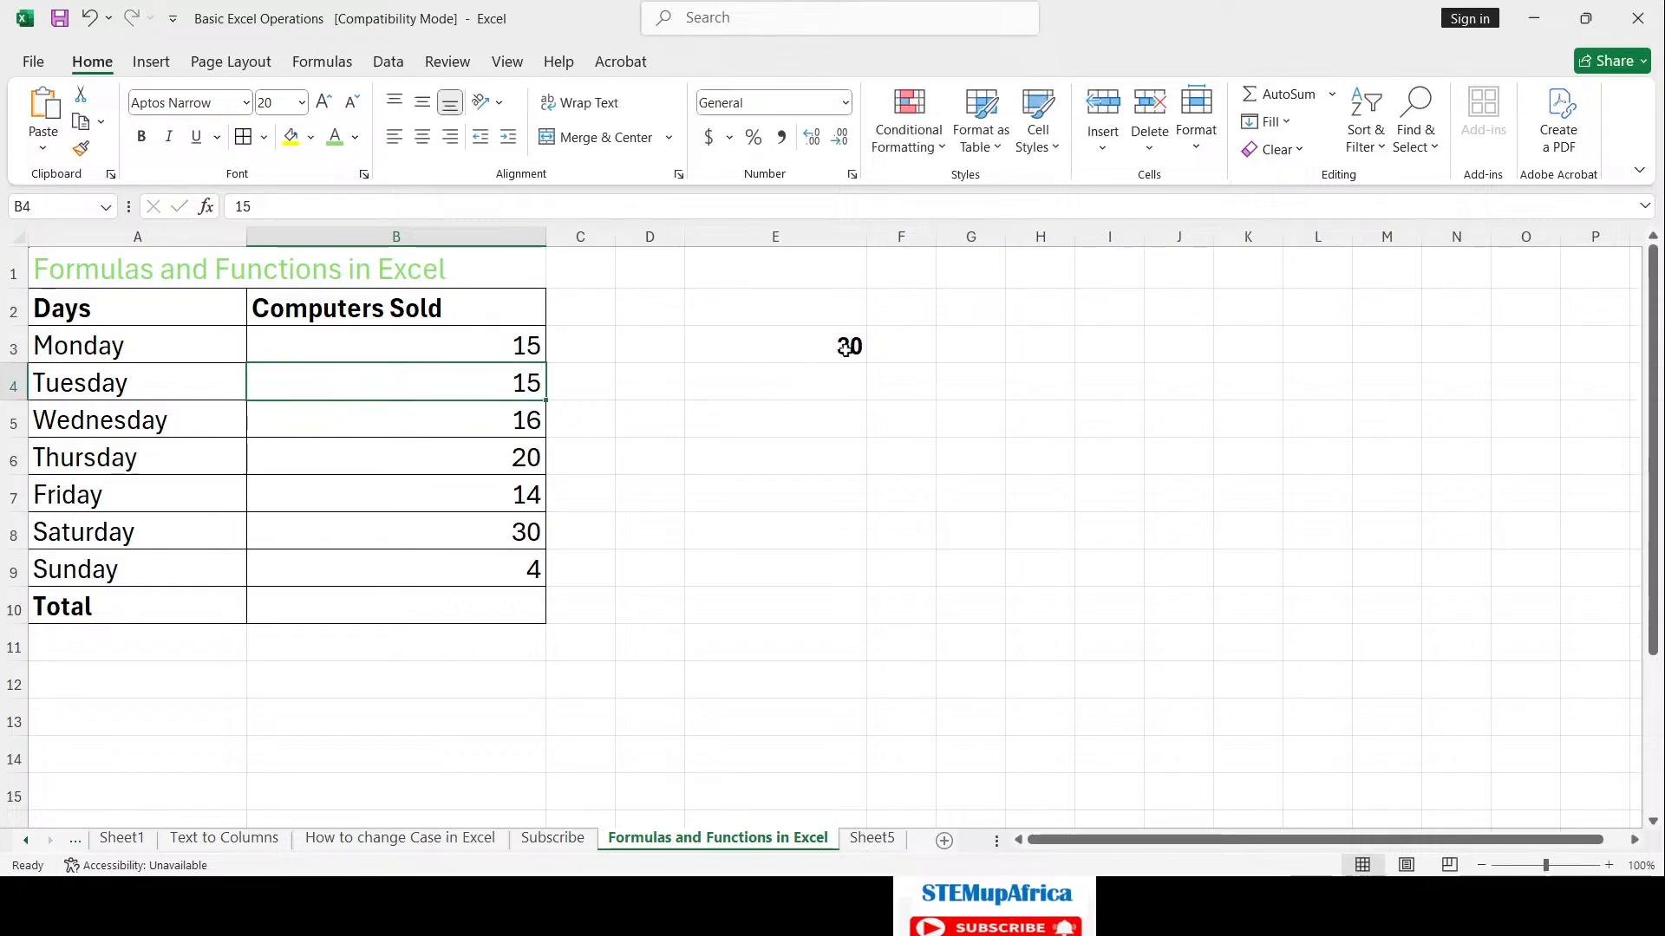
{"action": "left_click", "coordinate": [524, 346]}
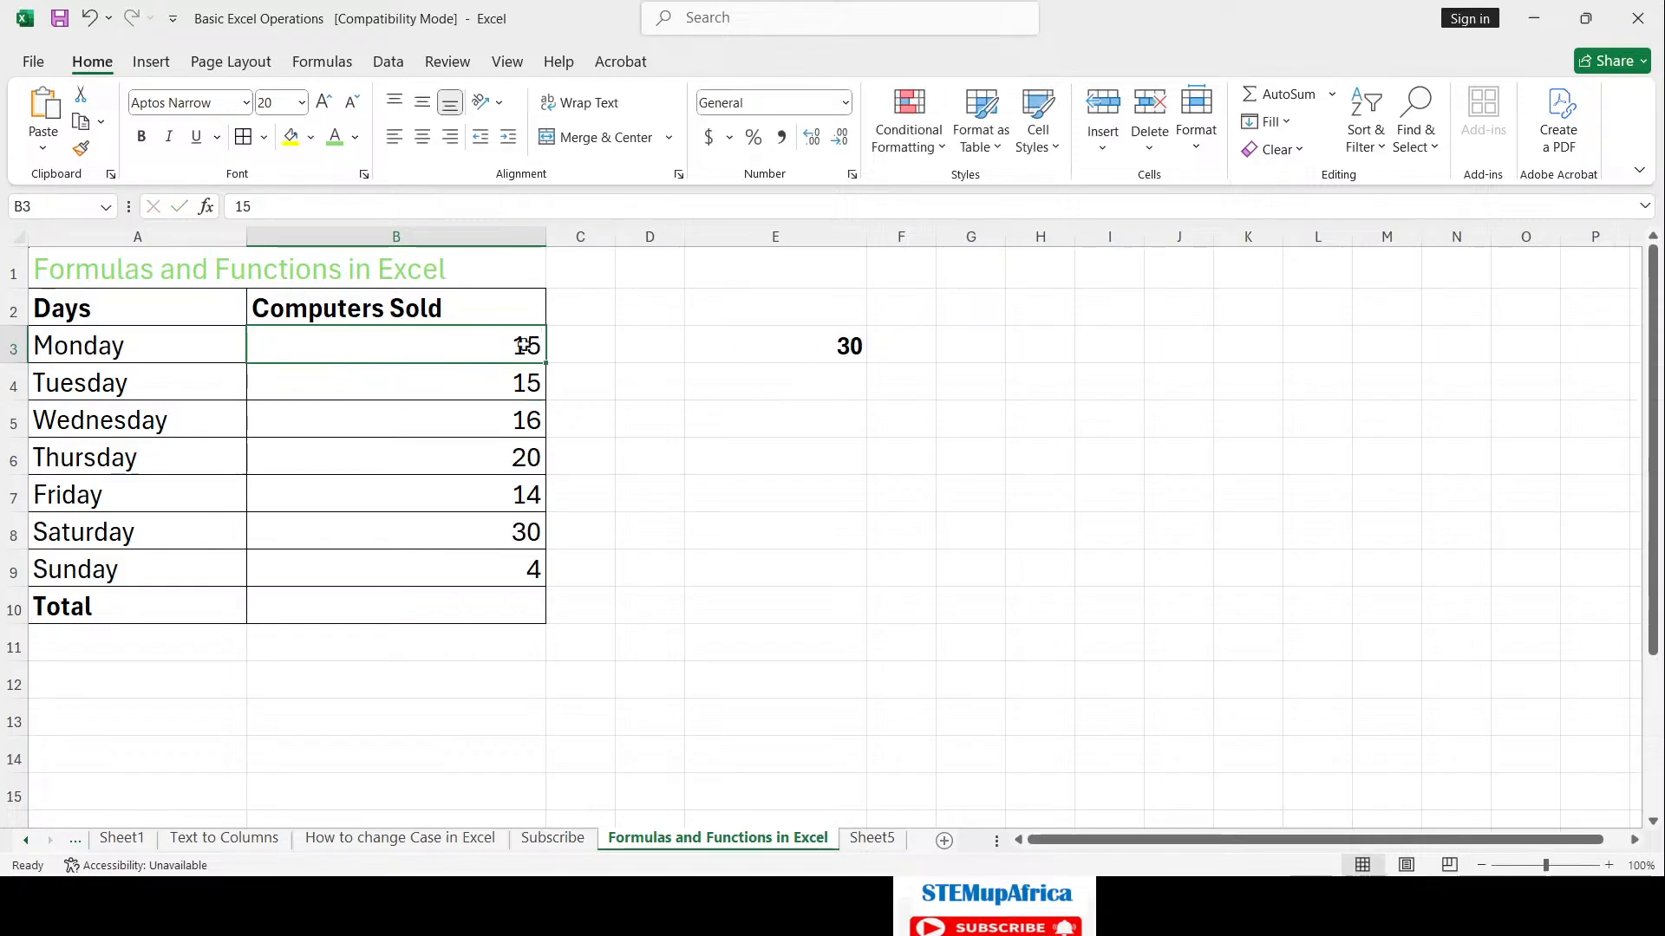
{"action": "type", "text": "14"}
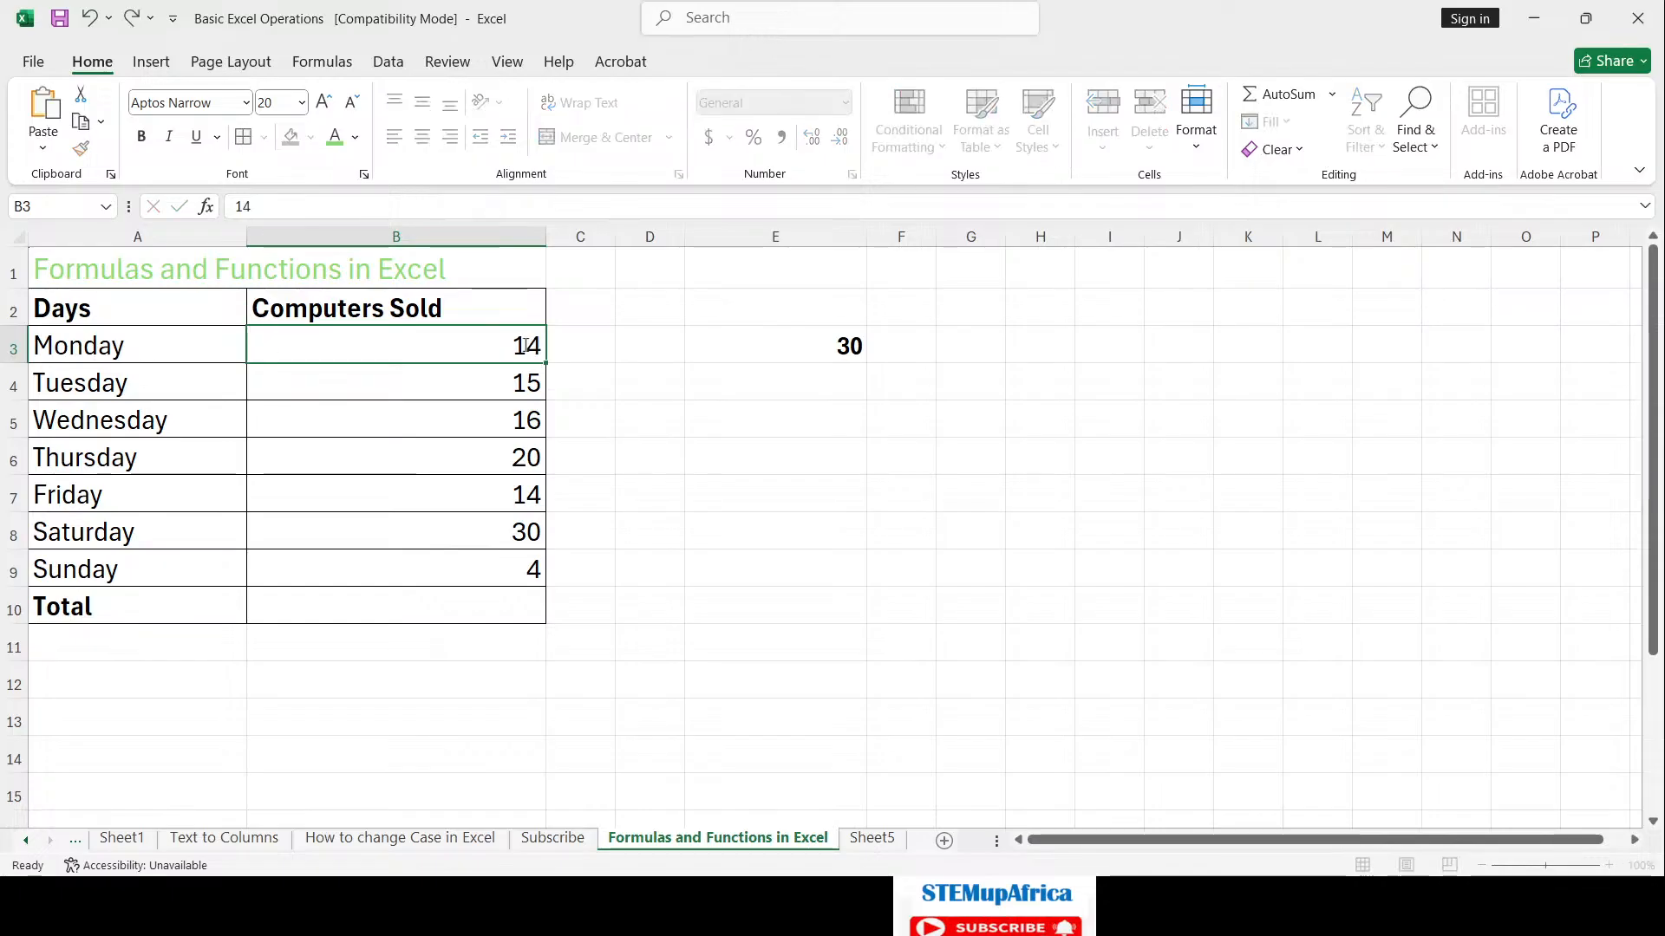
{"action": "key", "text": "Return"}
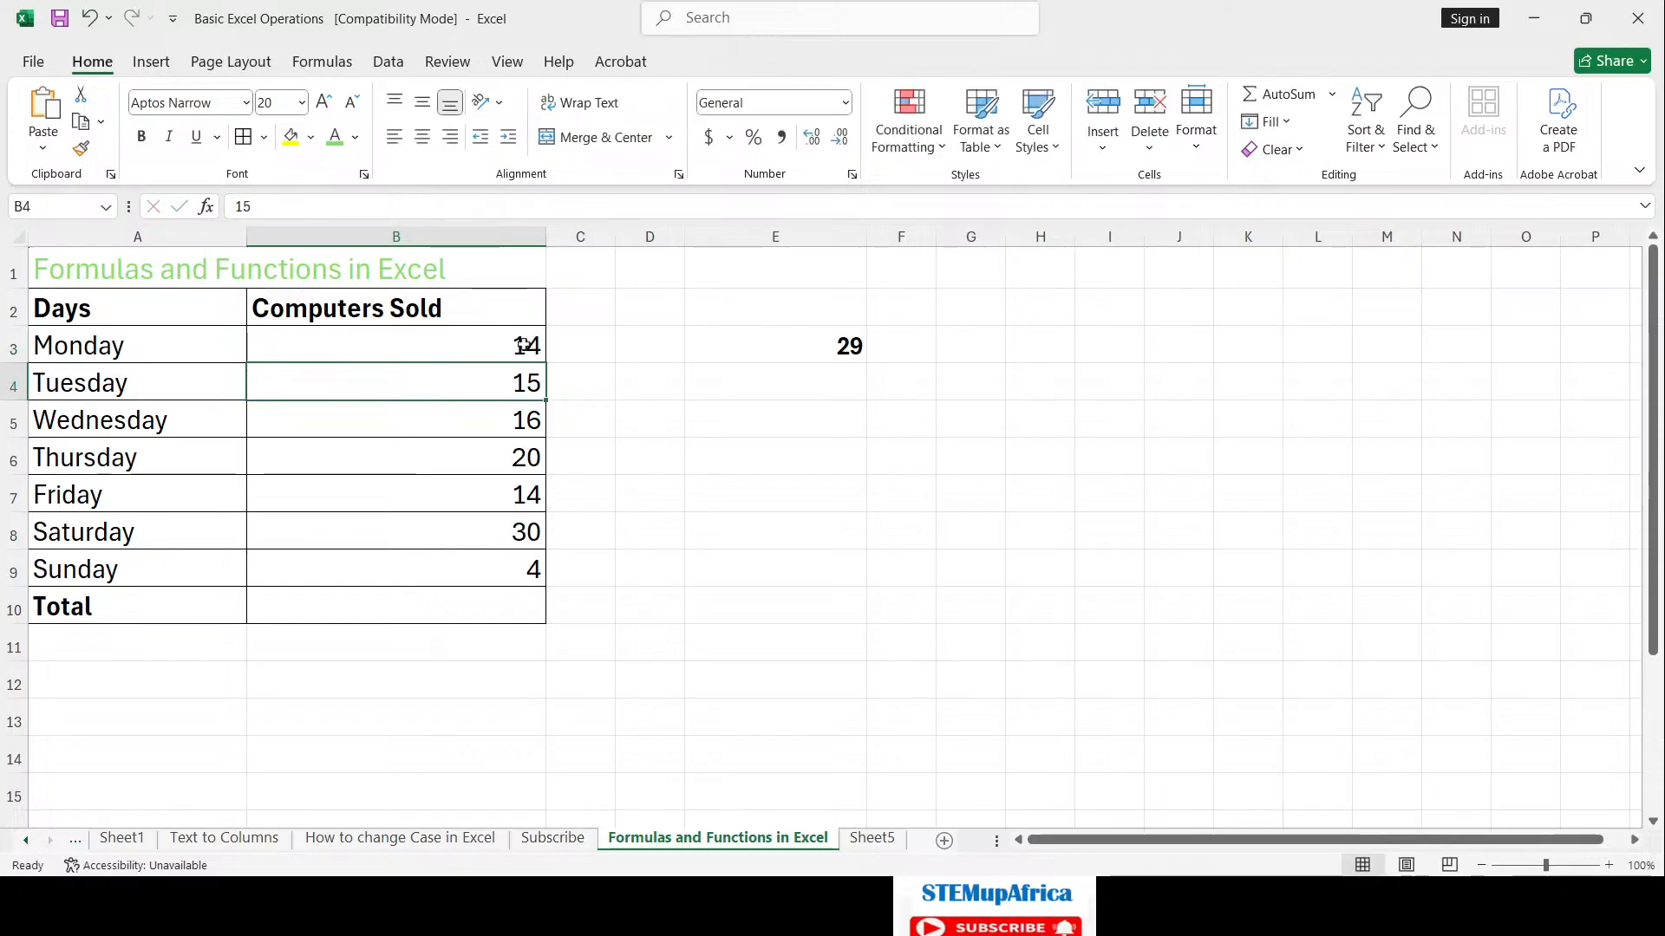
{"action": "left_click", "coordinate": [899, 347]}
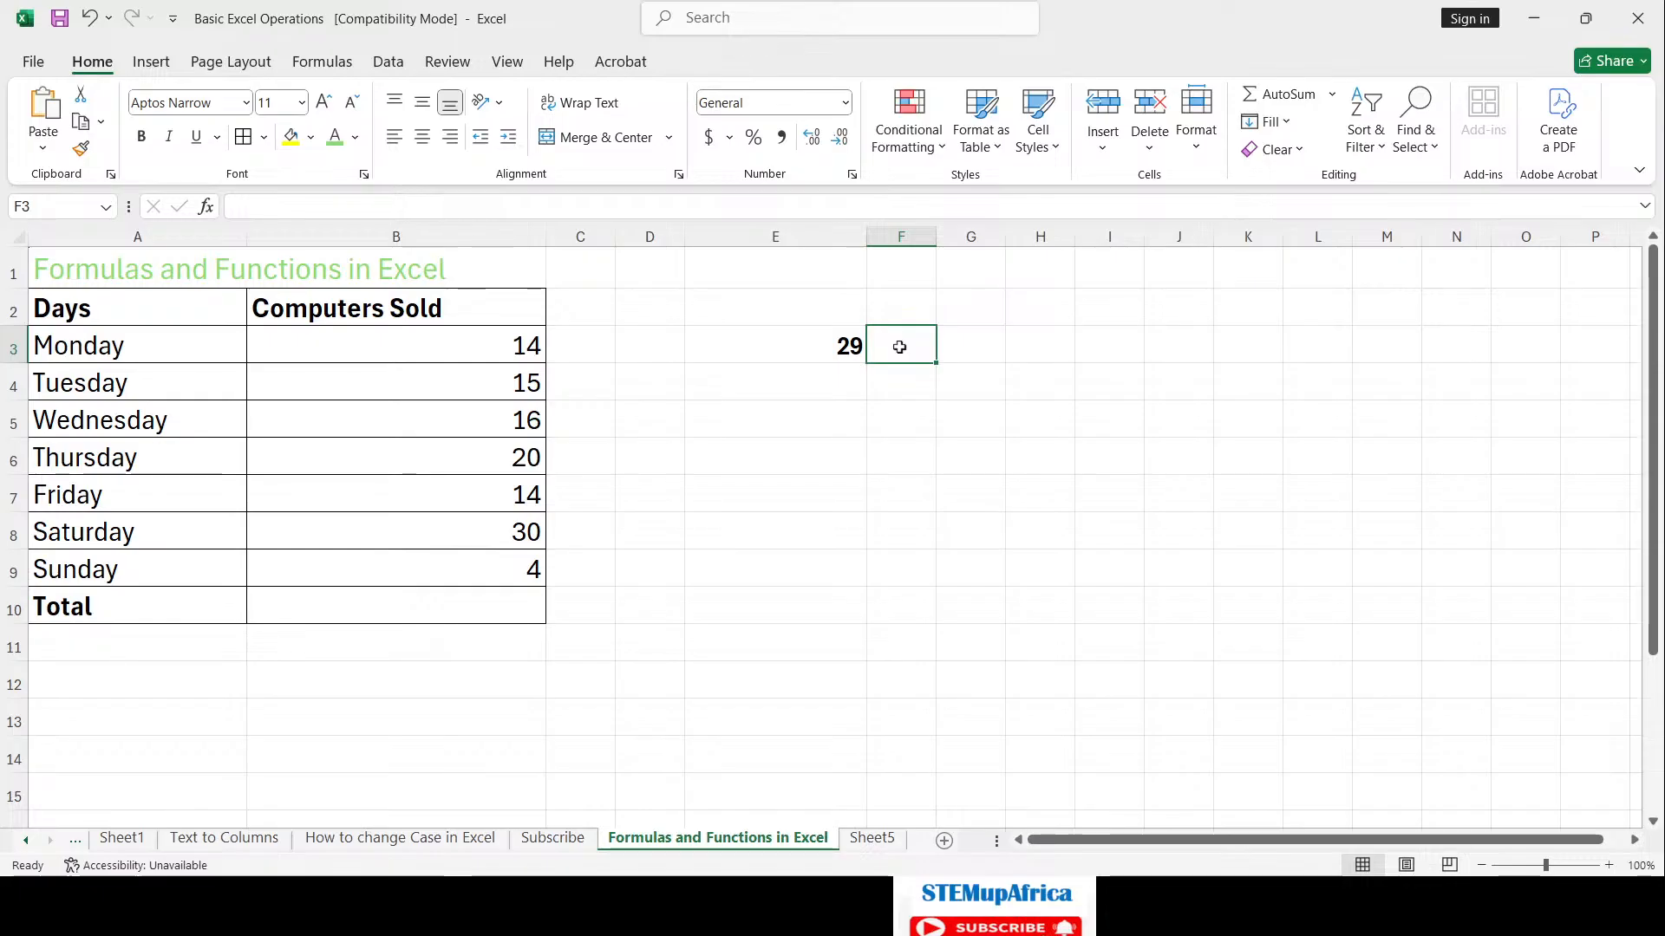
{"action": "left_click", "coordinate": [831, 361]}
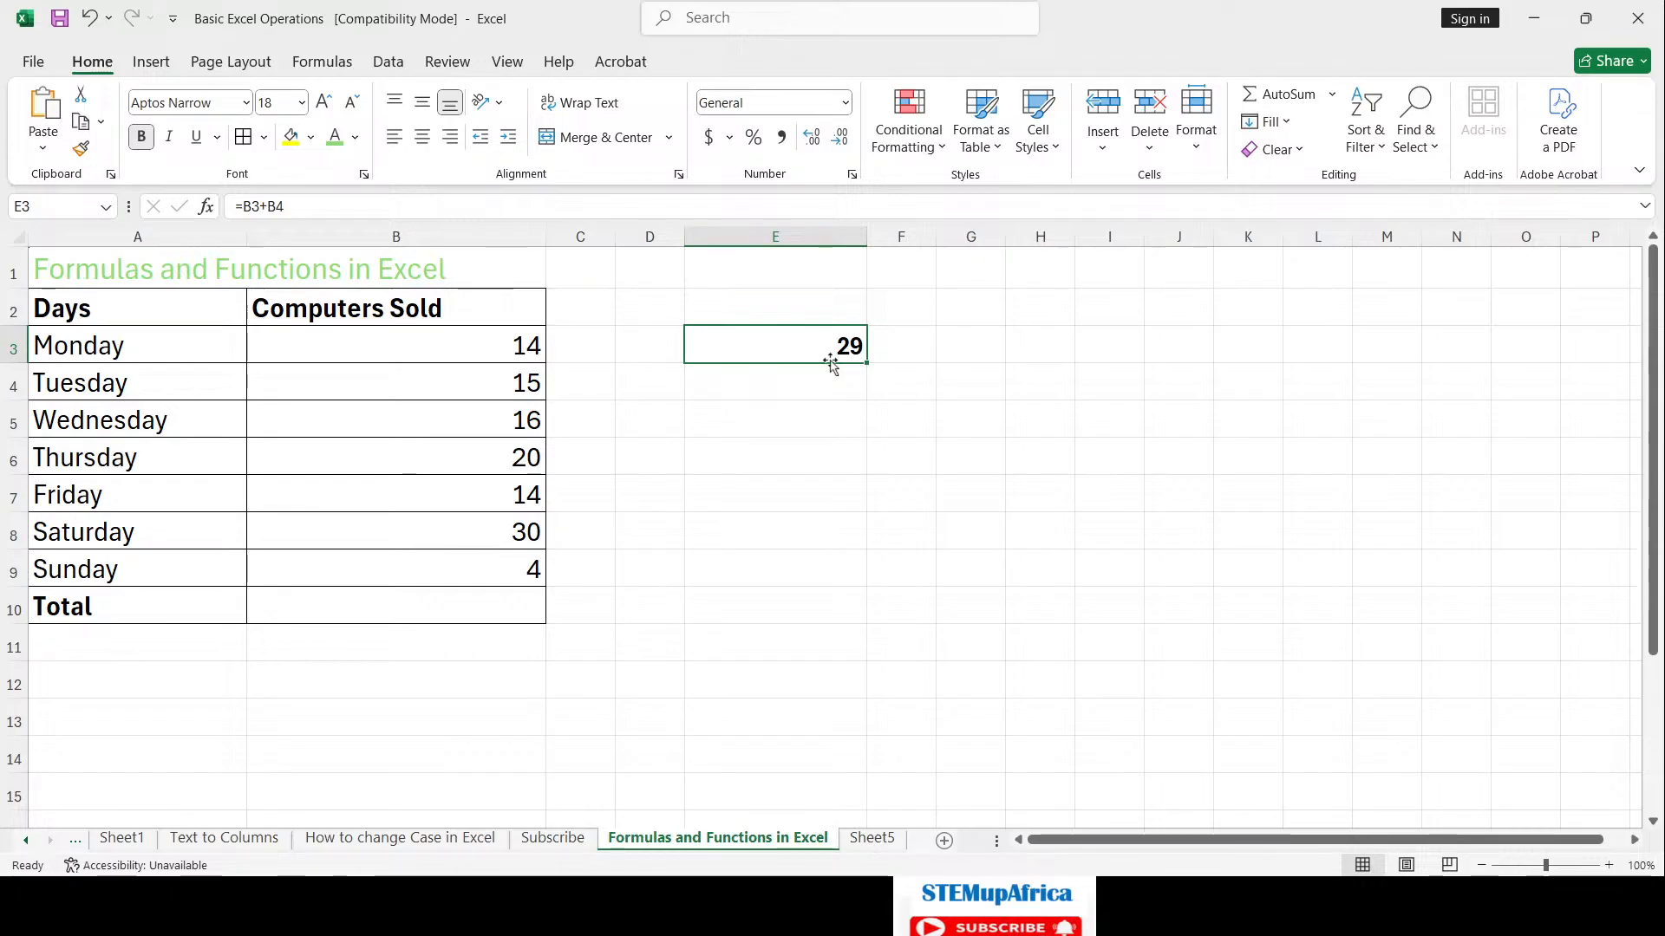
Step: Enter an enlarged plus sign in G3 to label E3's addition result
{"action": "left_click", "coordinate": [967, 353]}
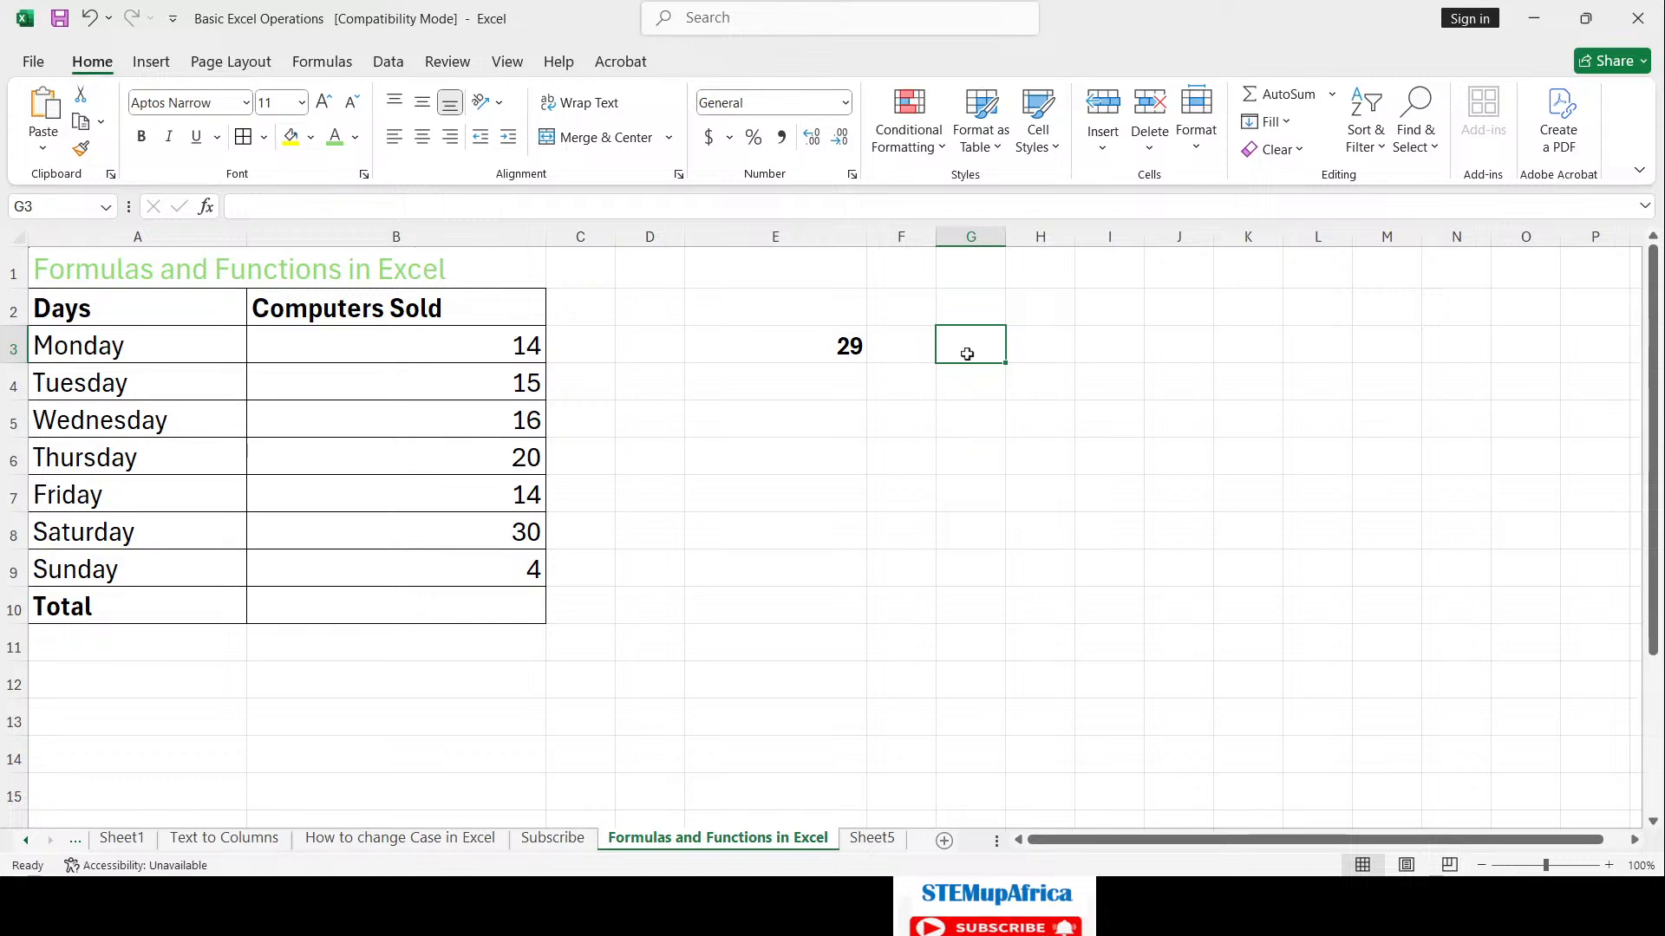
{"action": "type", "text": "+"}
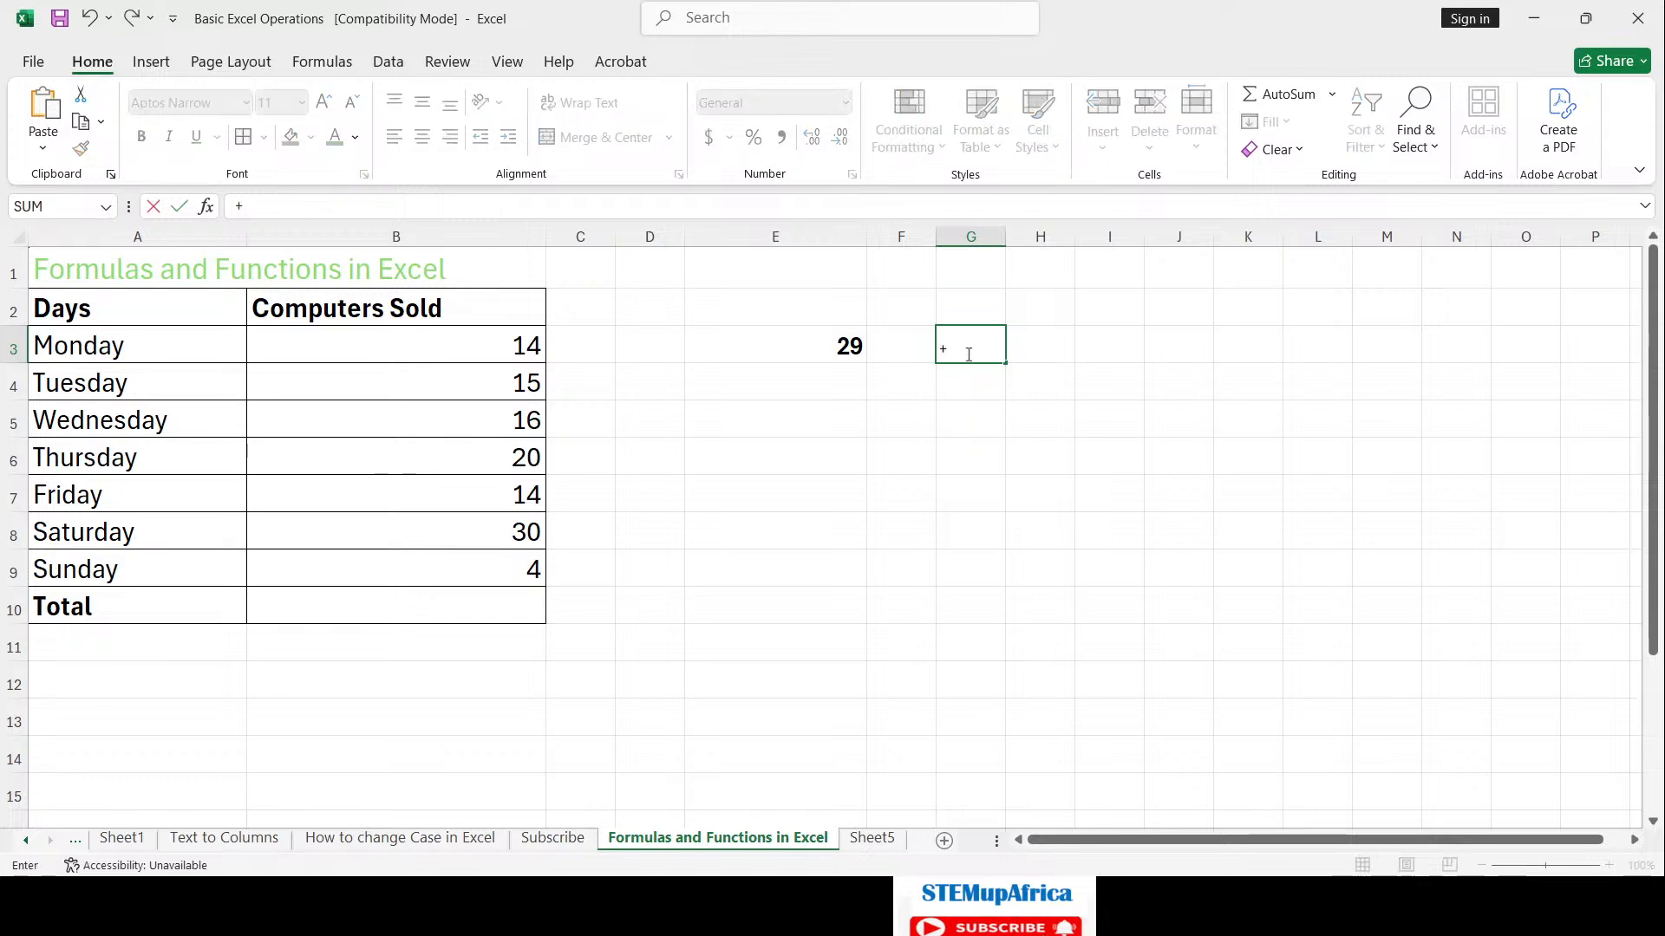
{"action": "key", "text": "Return"}
{"action": "left_click", "coordinate": [958, 349]}
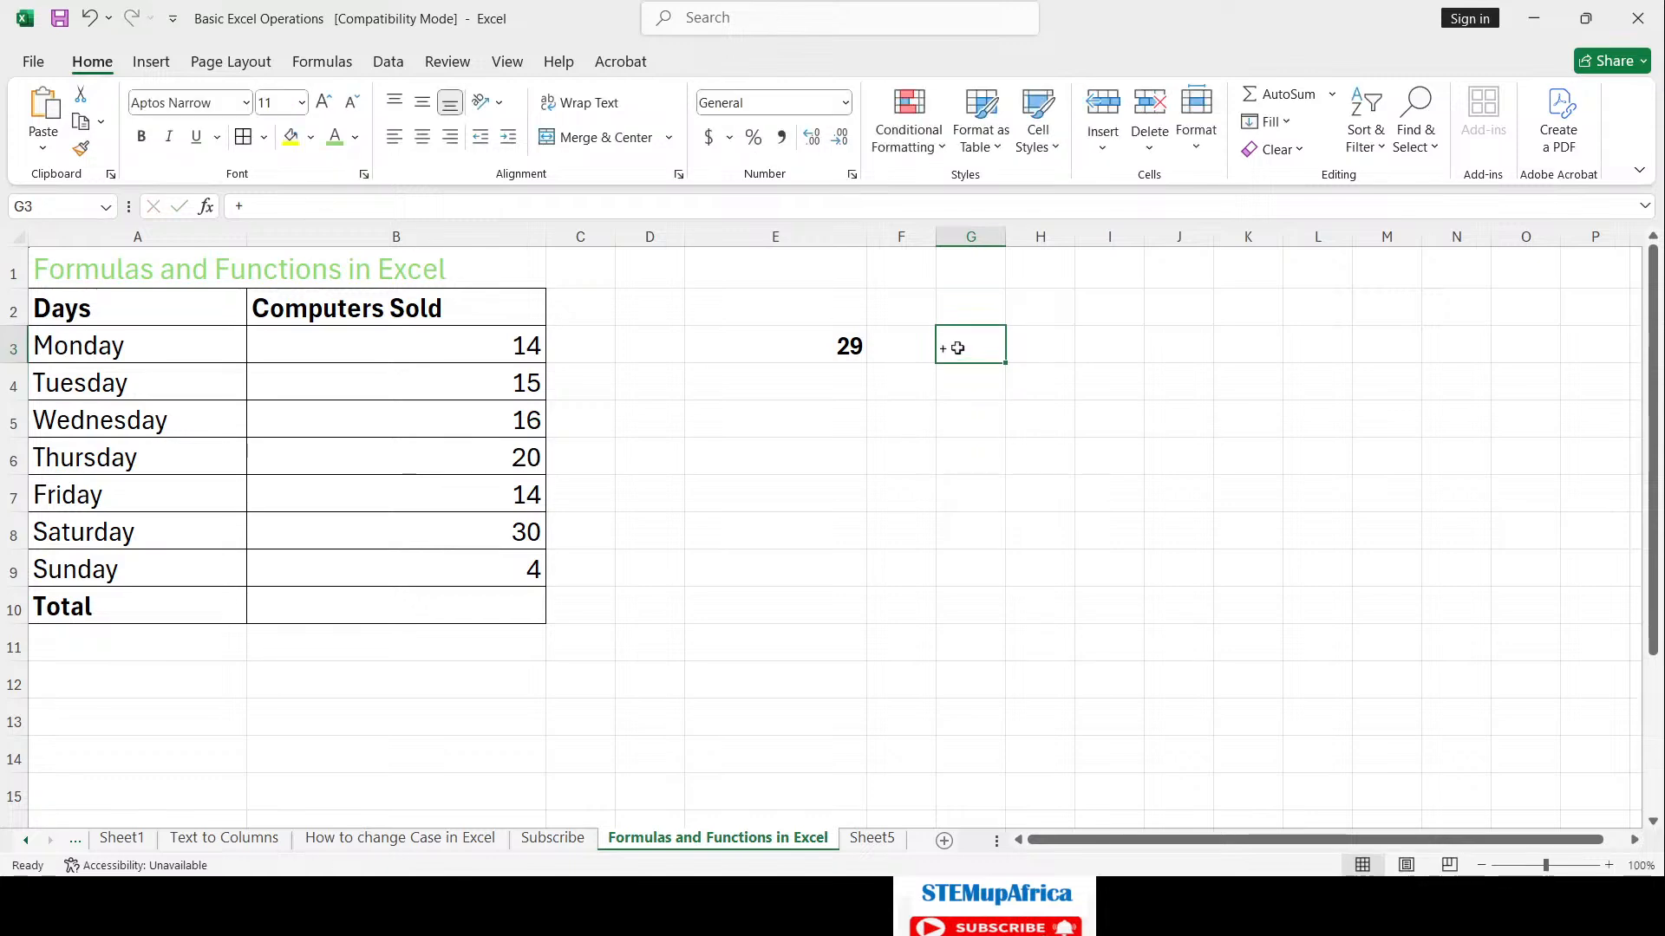
{"action": "left_click", "coordinate": [334, 97]}
{"action": "left_click", "coordinate": [334, 97]}
{"action": "left_click", "coordinate": [333, 97]}
{"action": "left_click", "coordinate": [333, 97]}
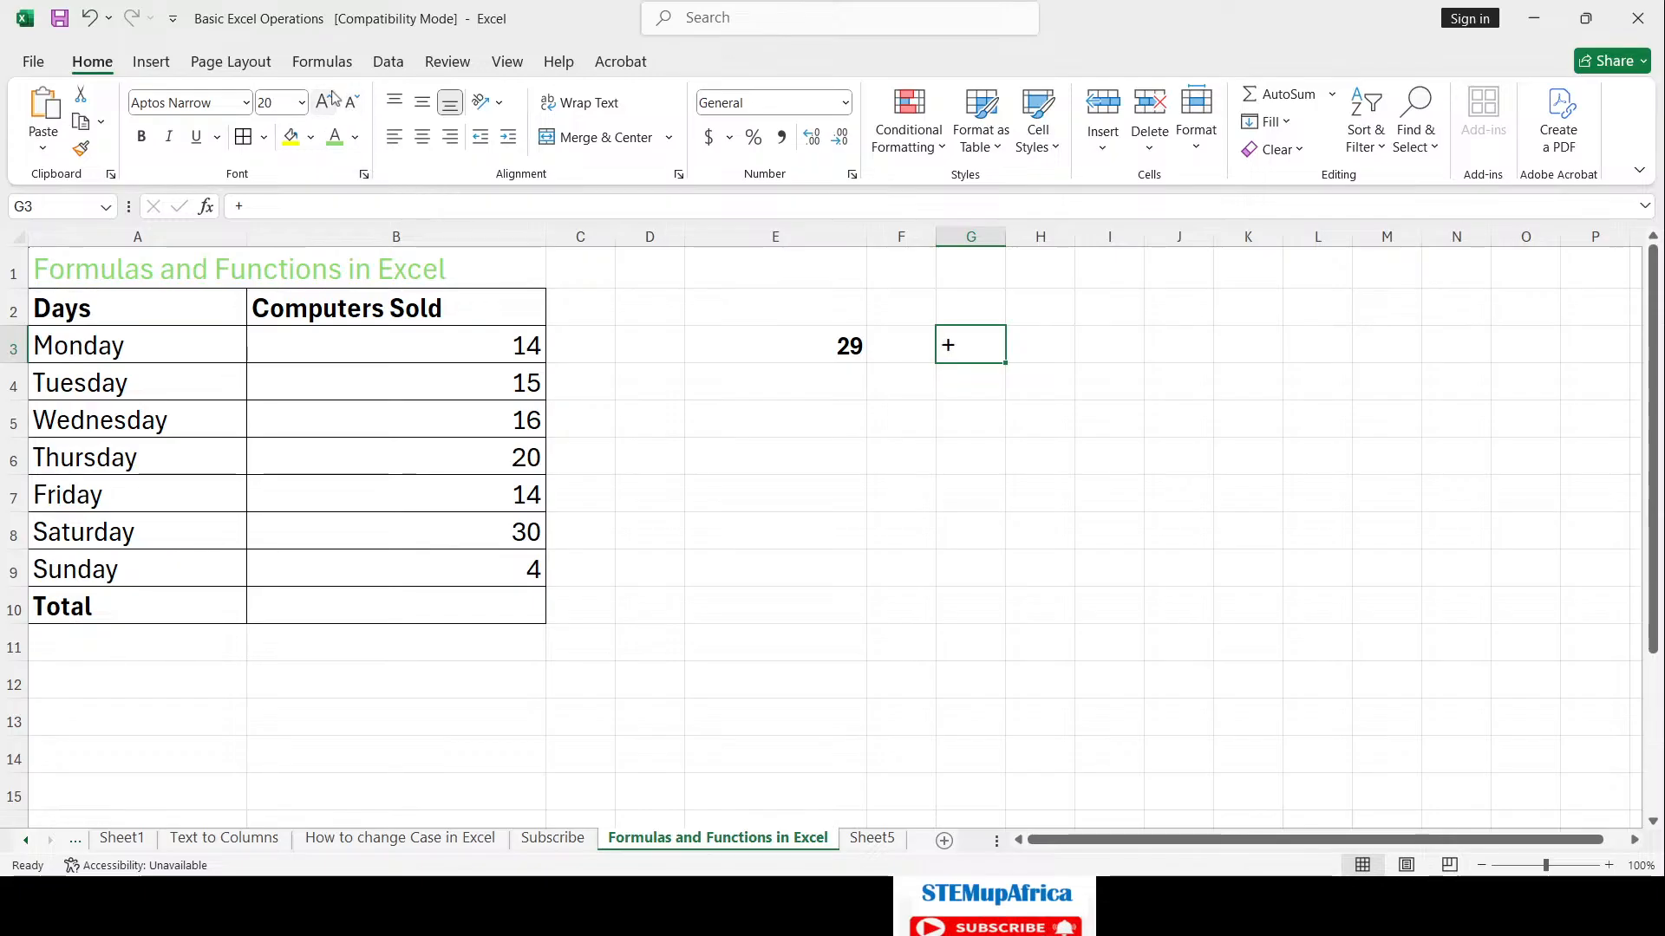
{"action": "left_click", "coordinate": [973, 383]}
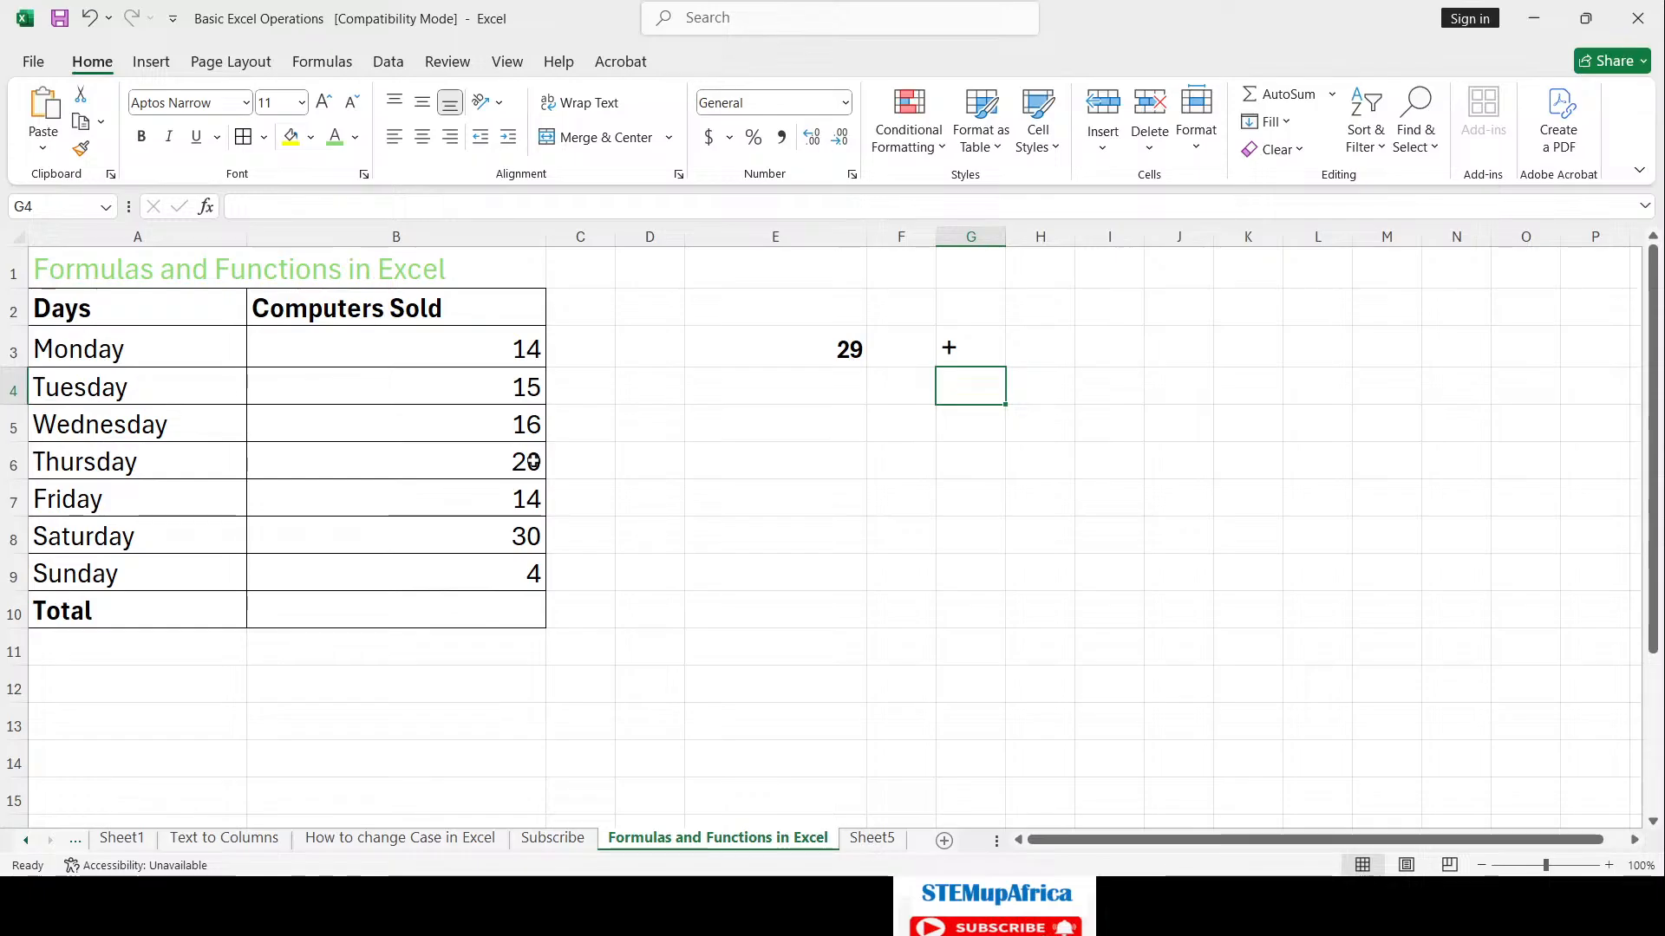
{"action": "left_click", "coordinate": [816, 420]}
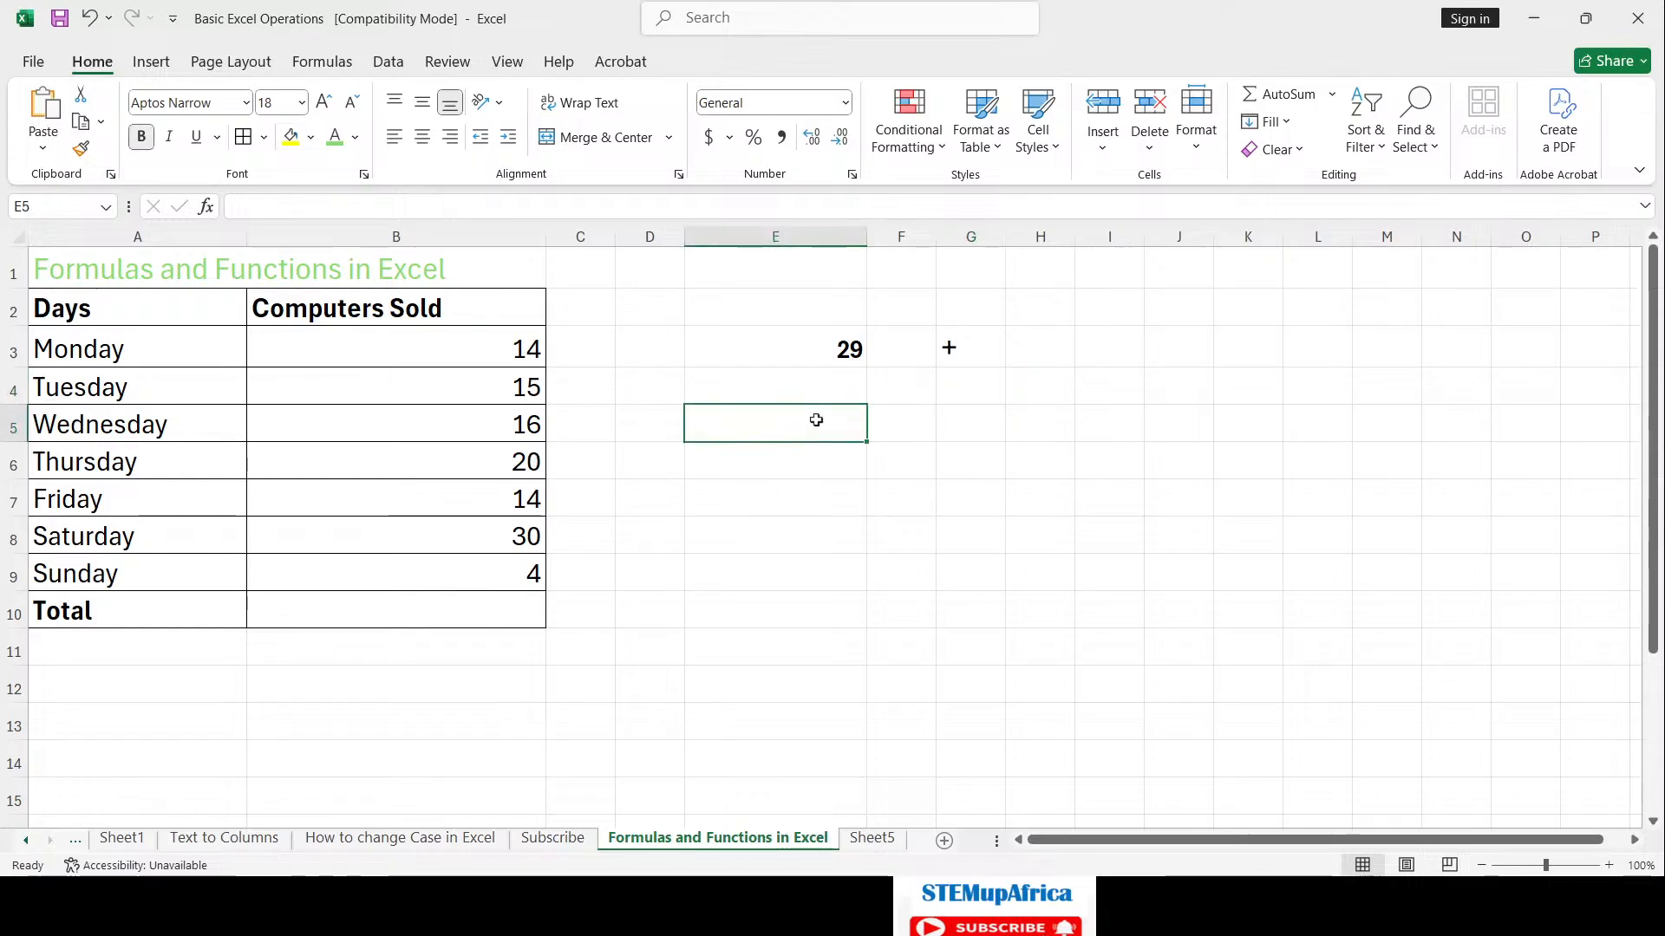
{"action": "left_click", "coordinate": [962, 419]}
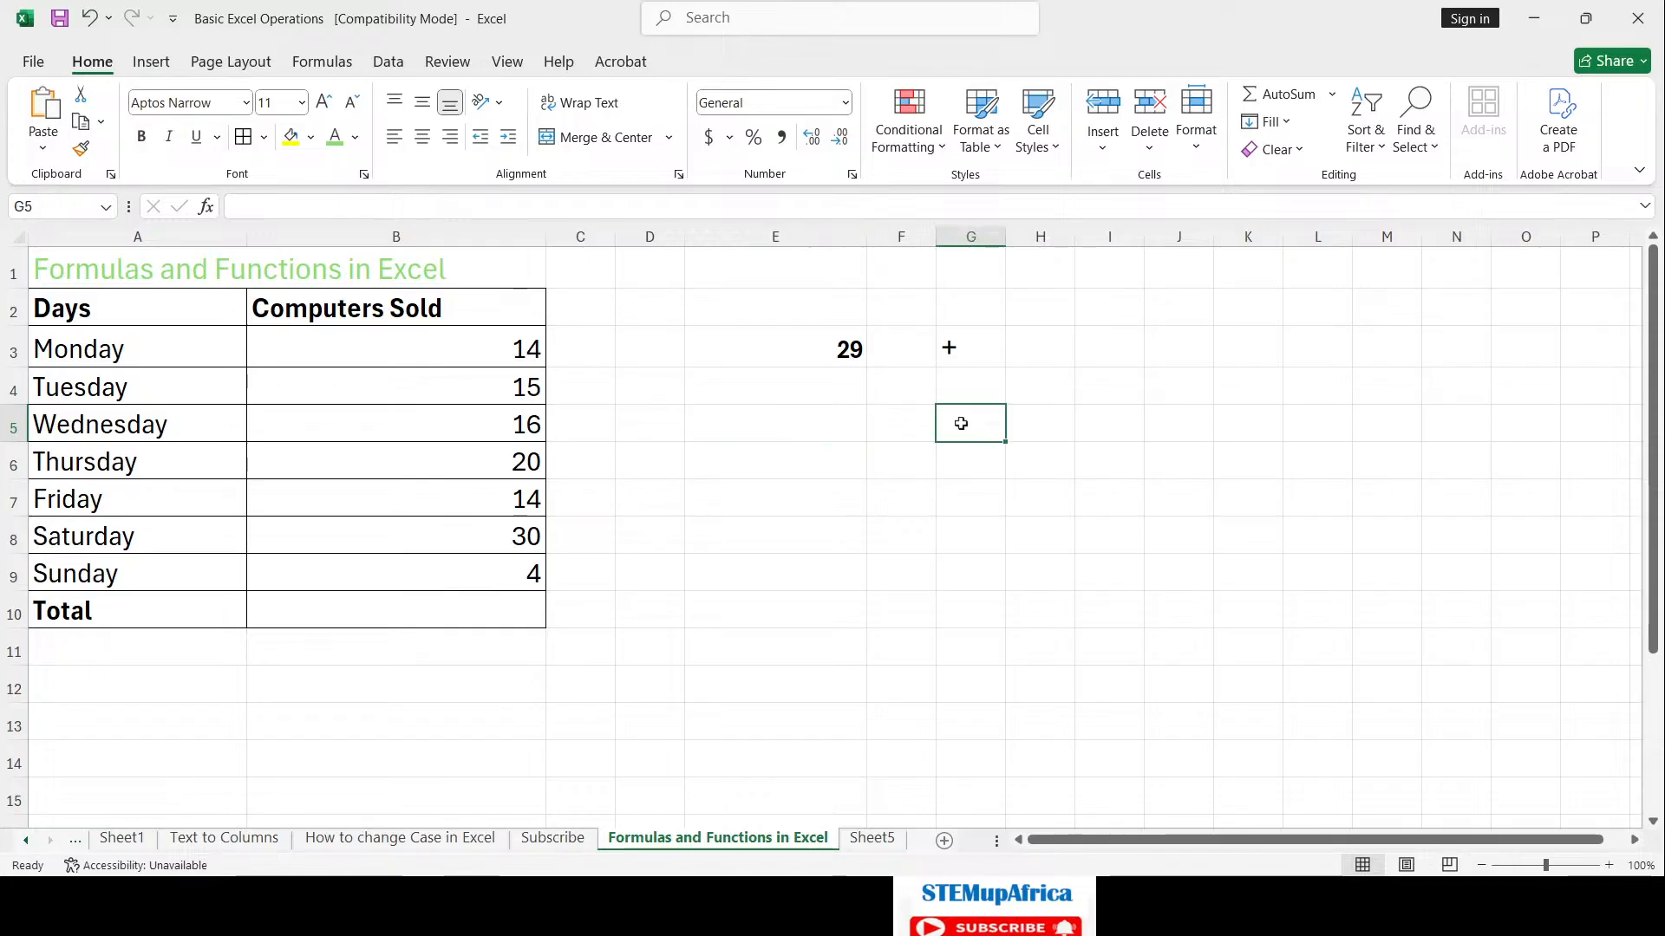
{"action": "left_click", "coordinate": [958, 238]}
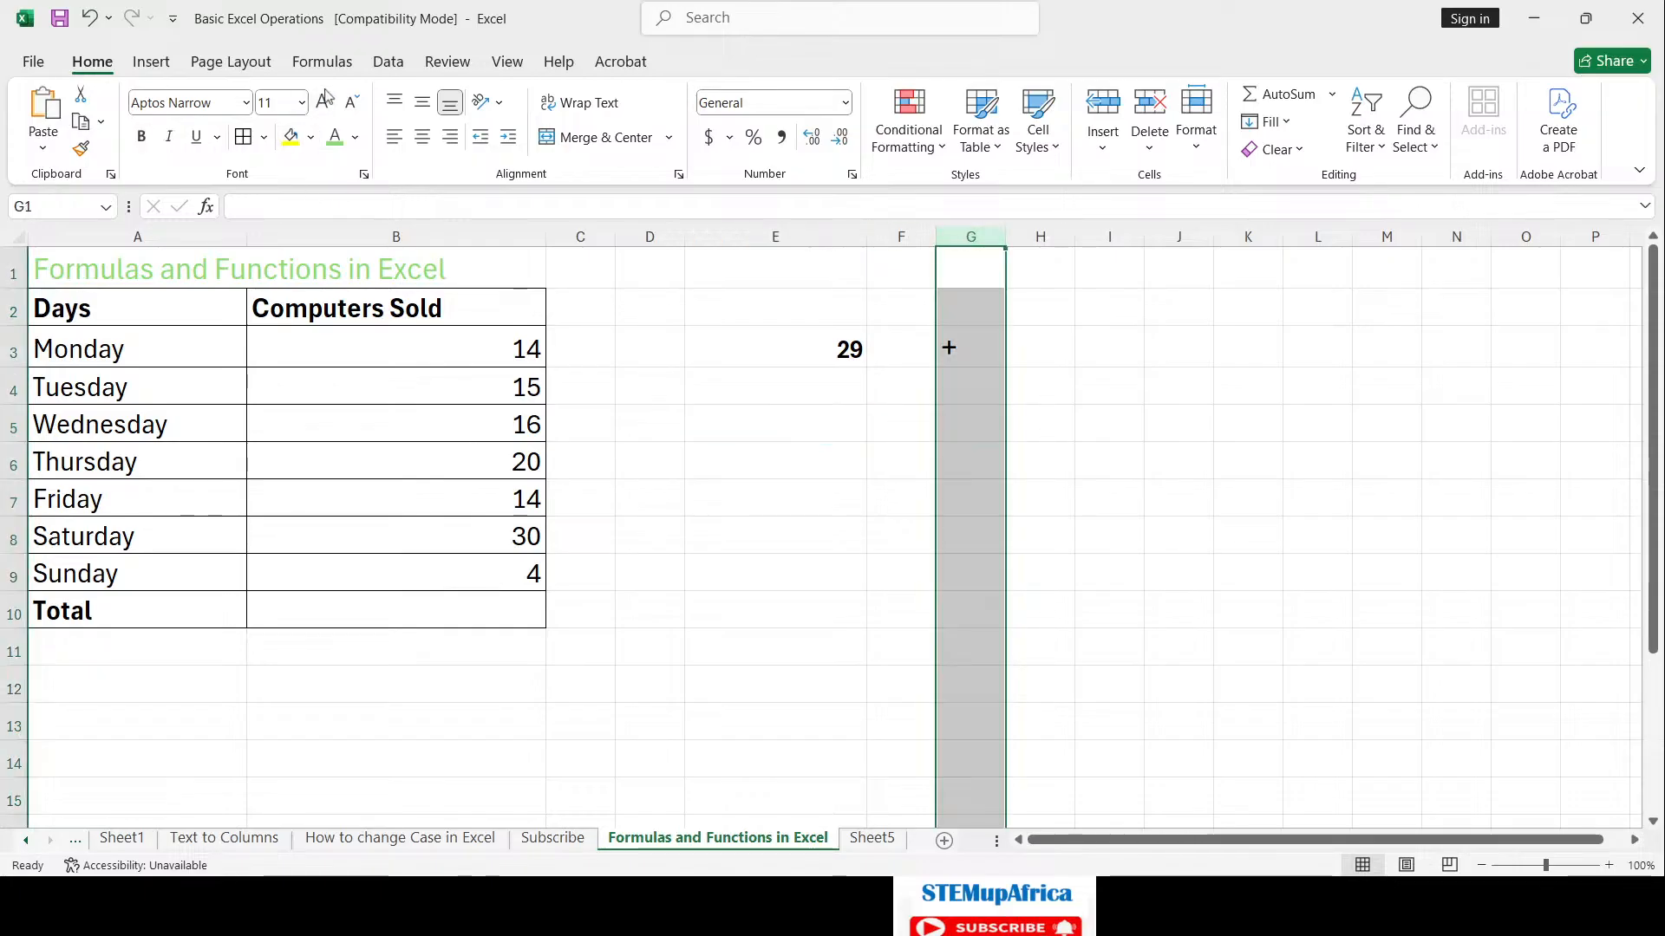
{"action": "left_click", "coordinate": [985, 412]}
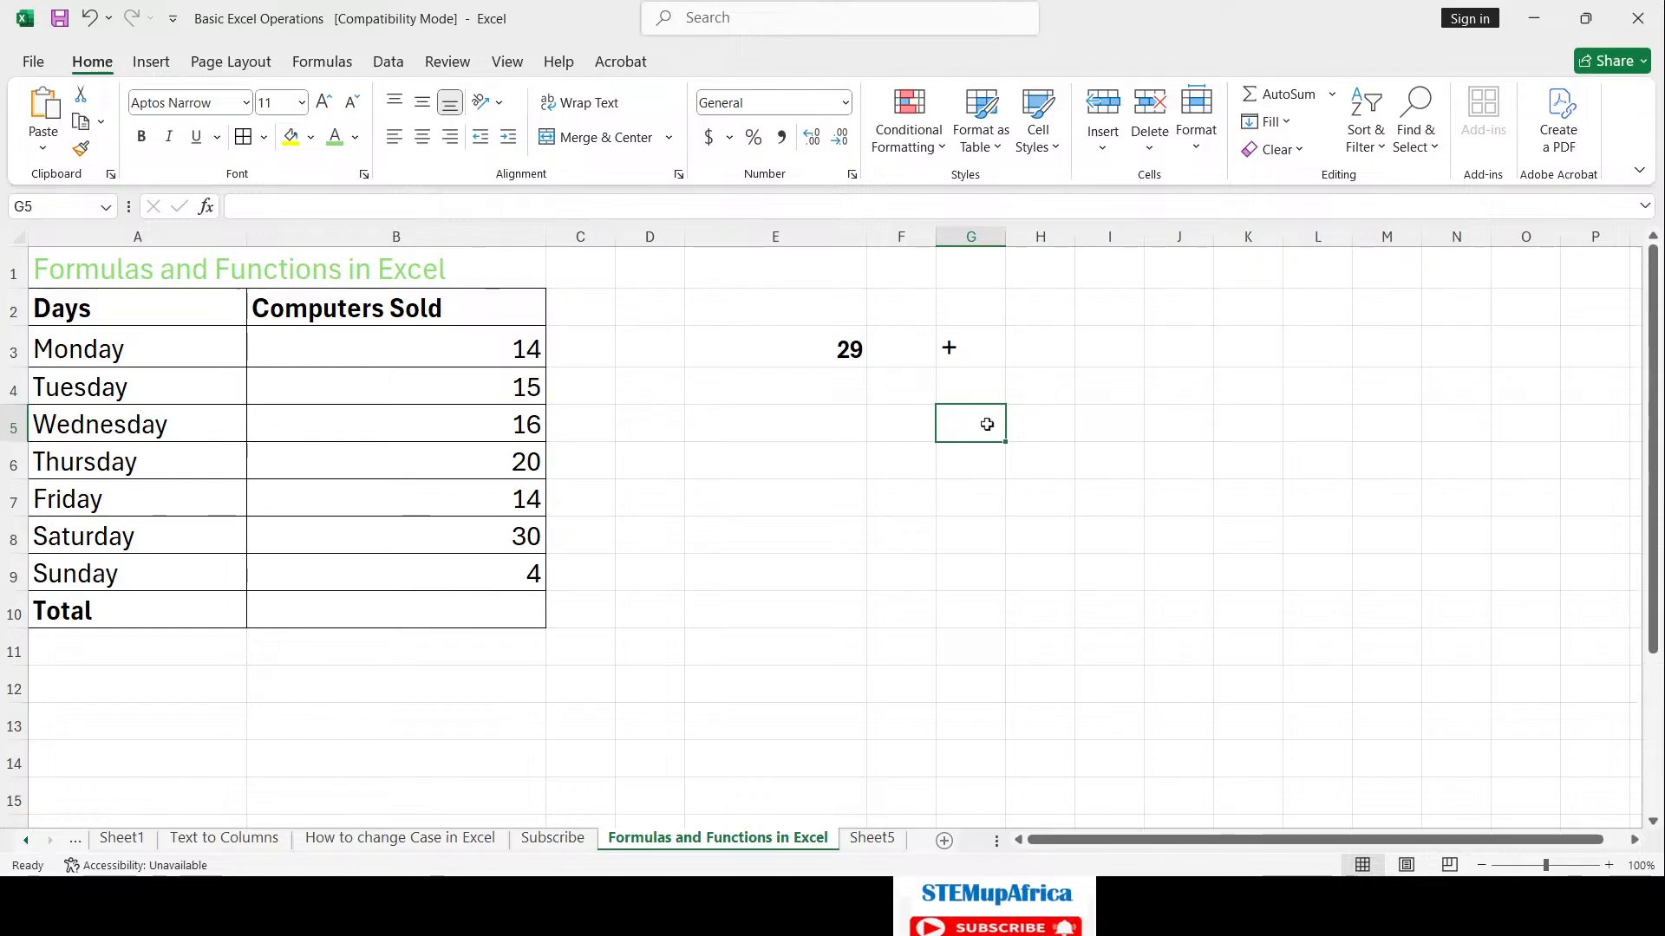
{"action": "type", "text": "-"}
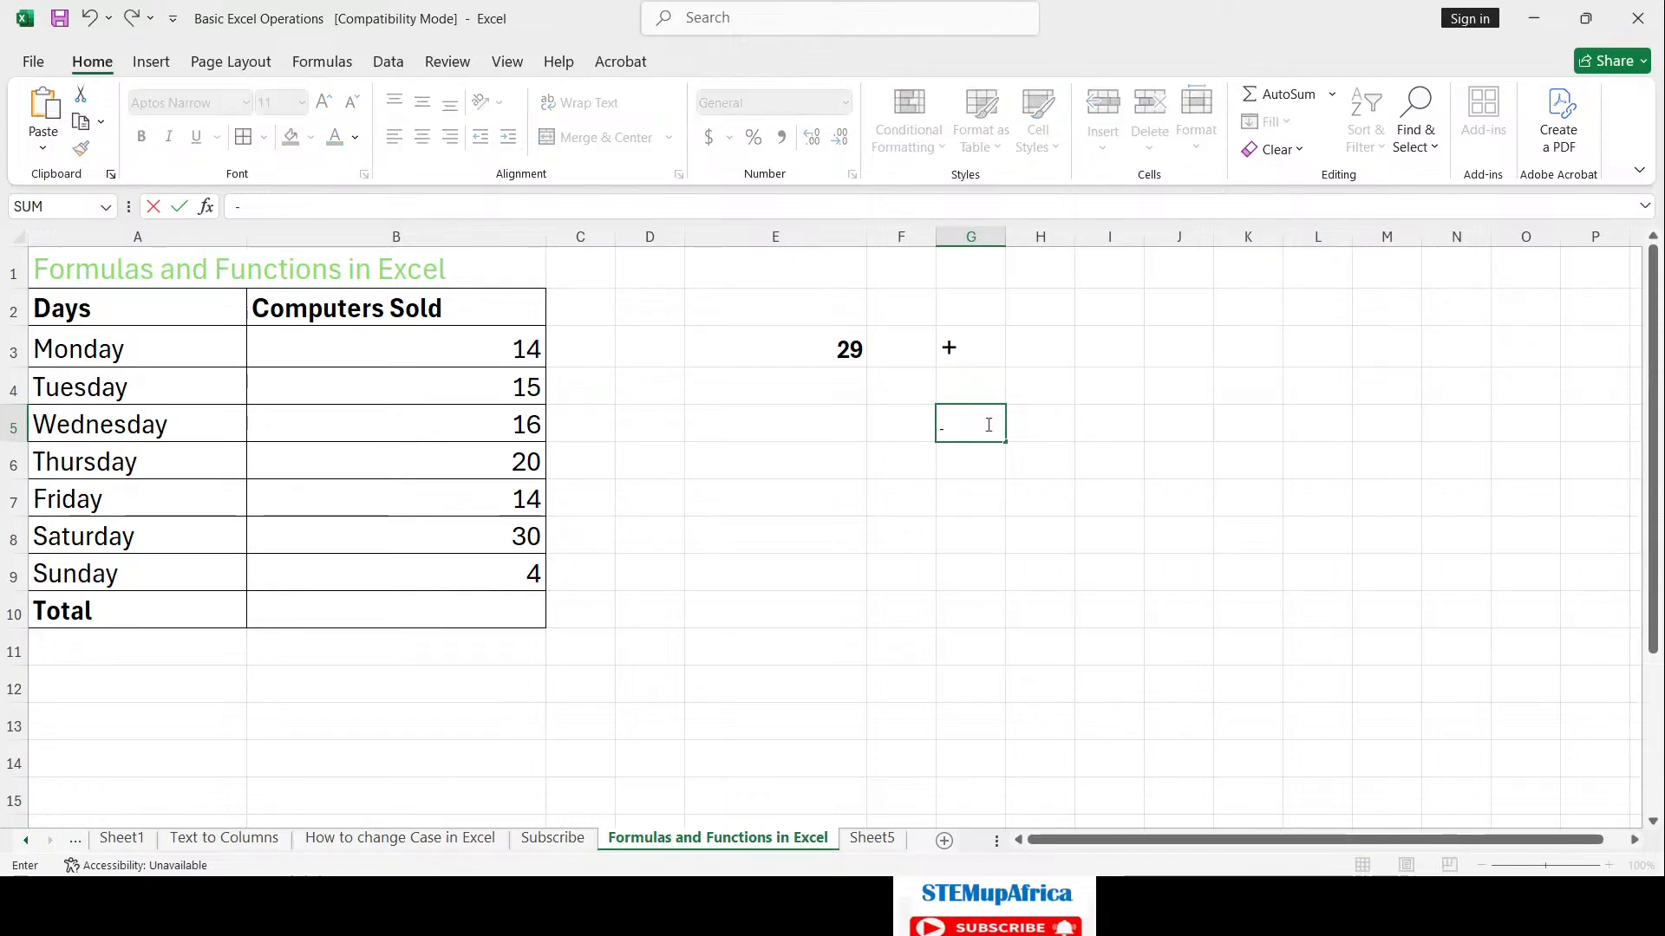
{"action": "left_click", "coordinate": [984, 490]}
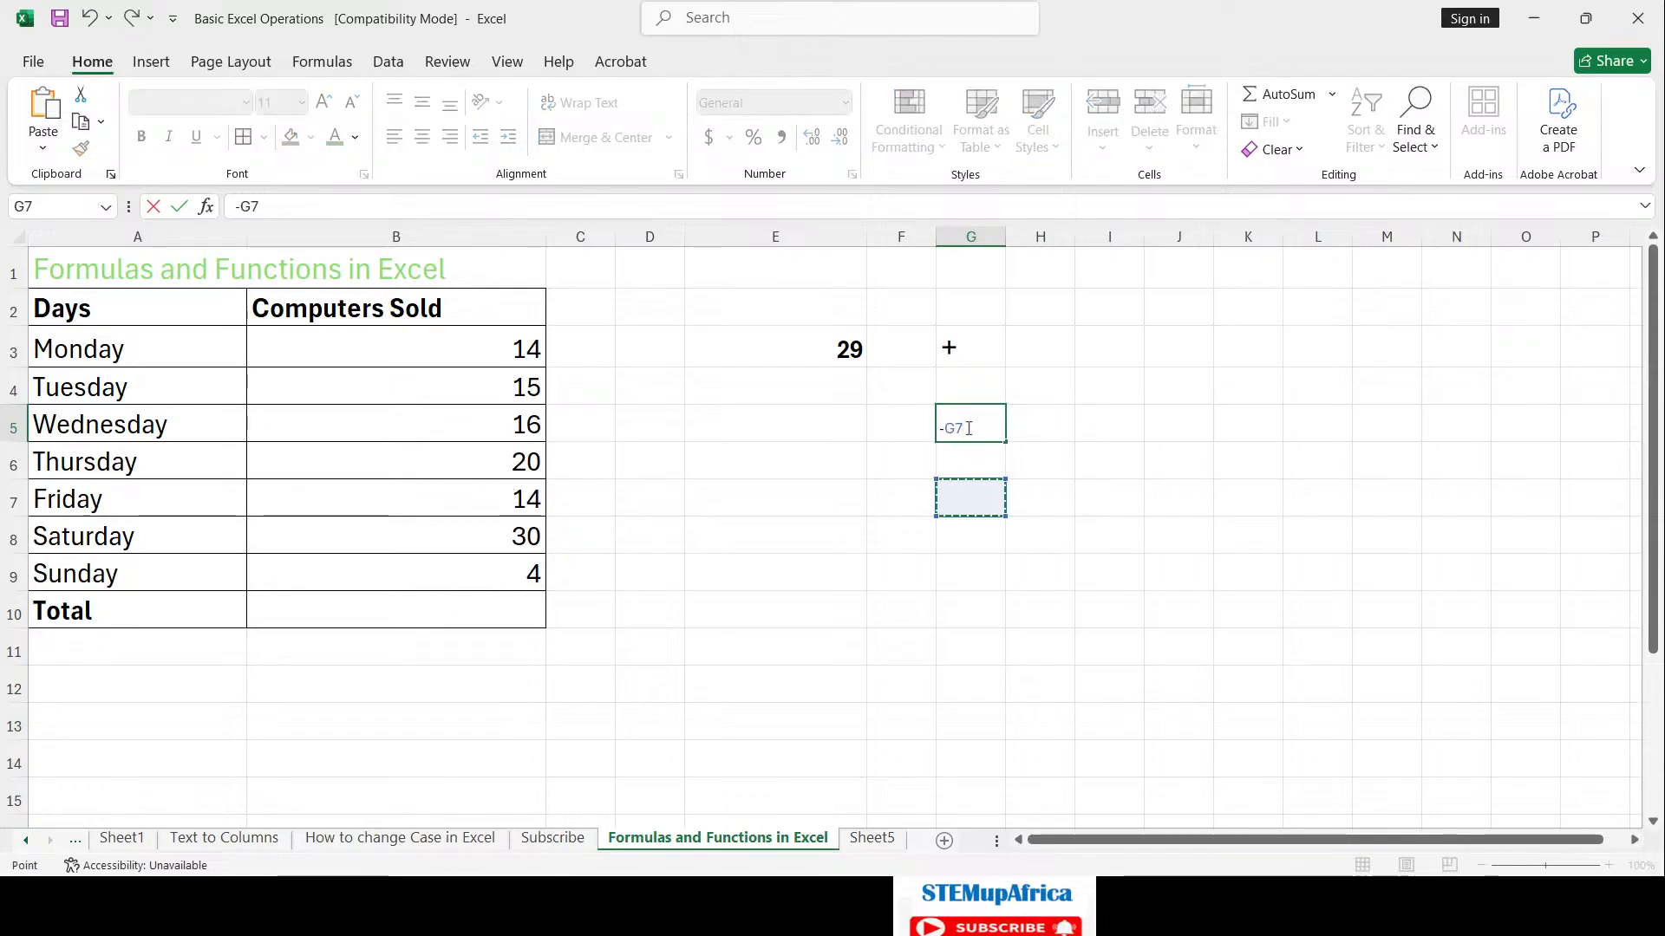
{"action": "key", "text": "Escape"}
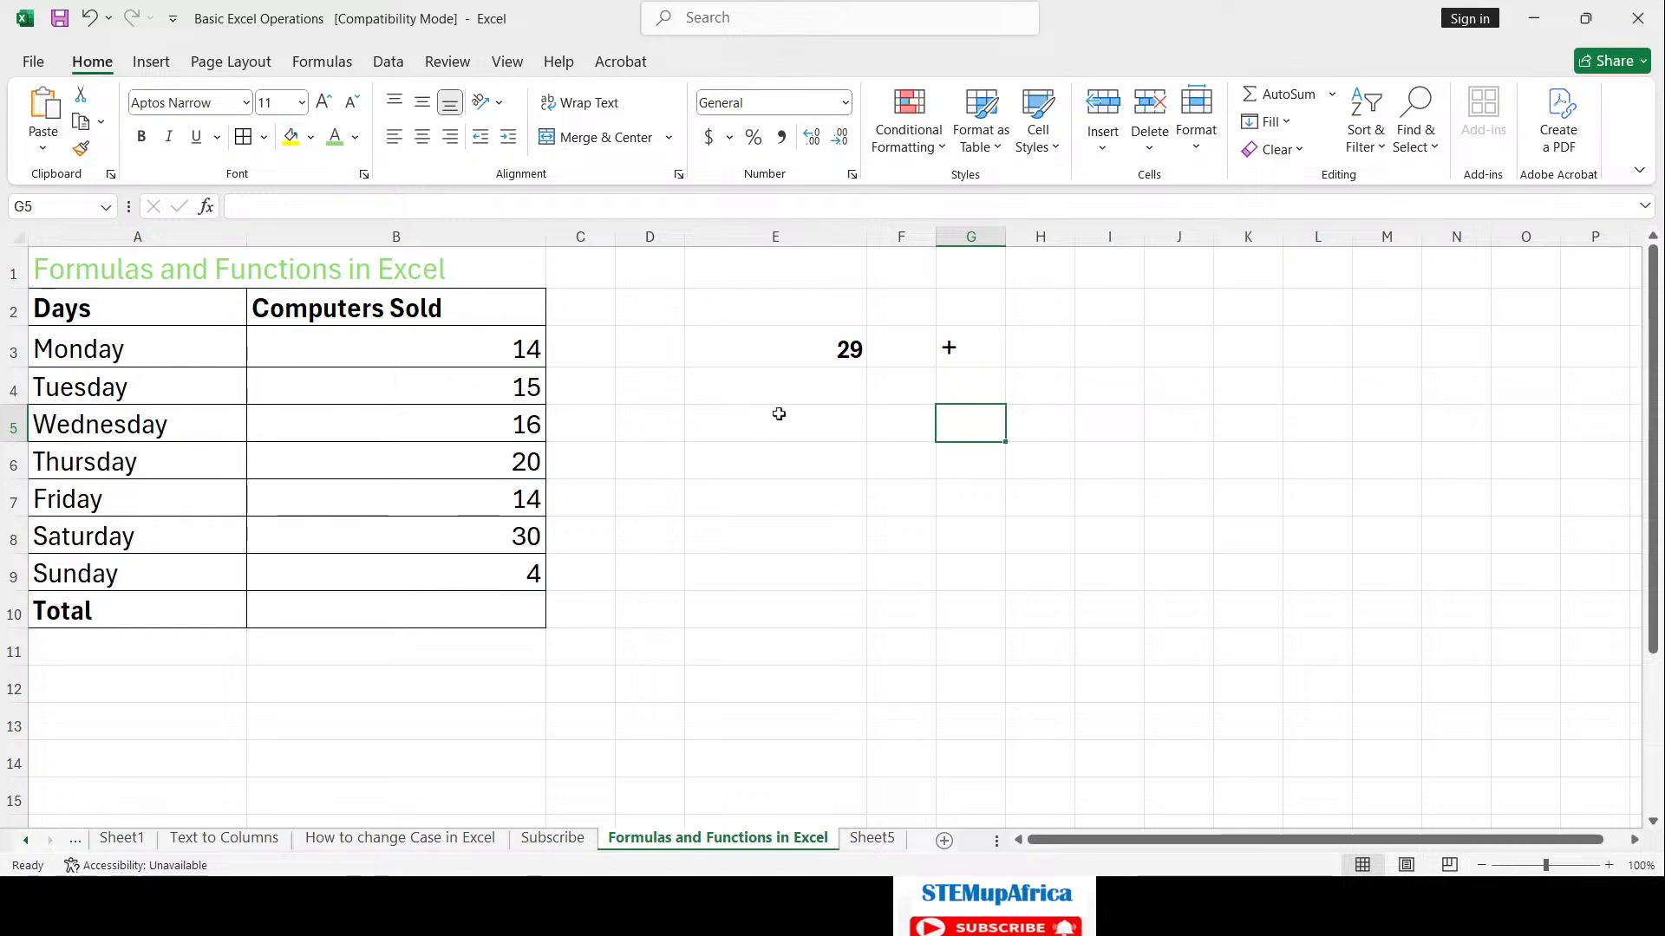
{"action": "left_click", "coordinate": [800, 417]}
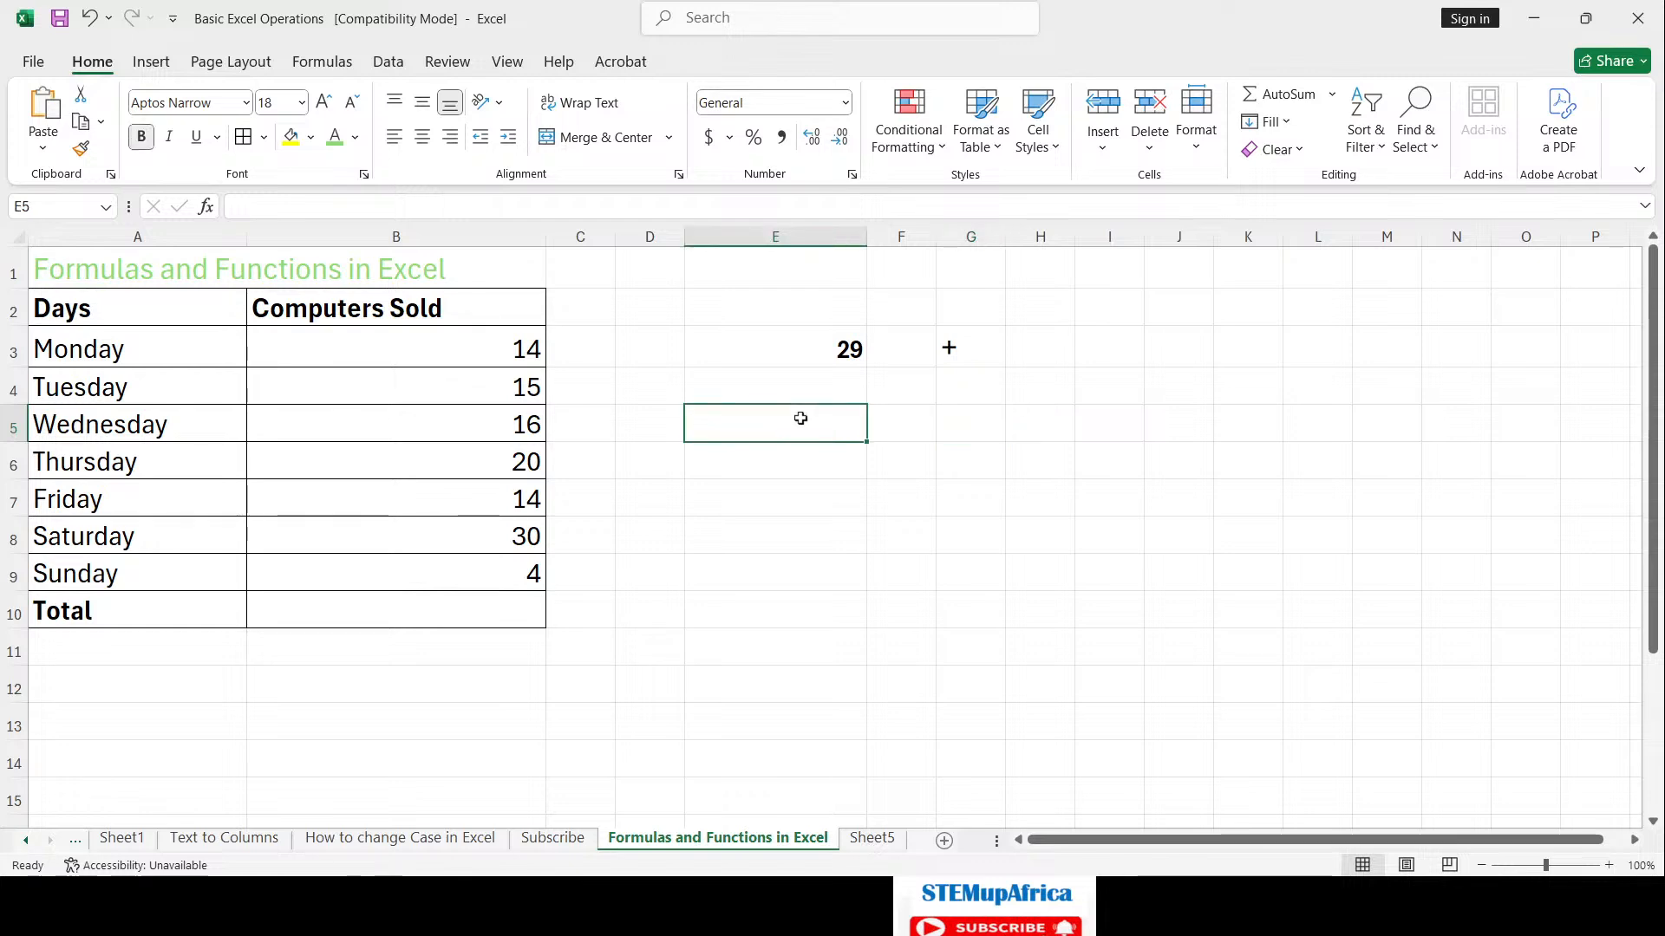
Step: Enter =B6-B5 in E5, subtracting Wednesday's sales from Thursday's
{"action": "type", "text": "="}
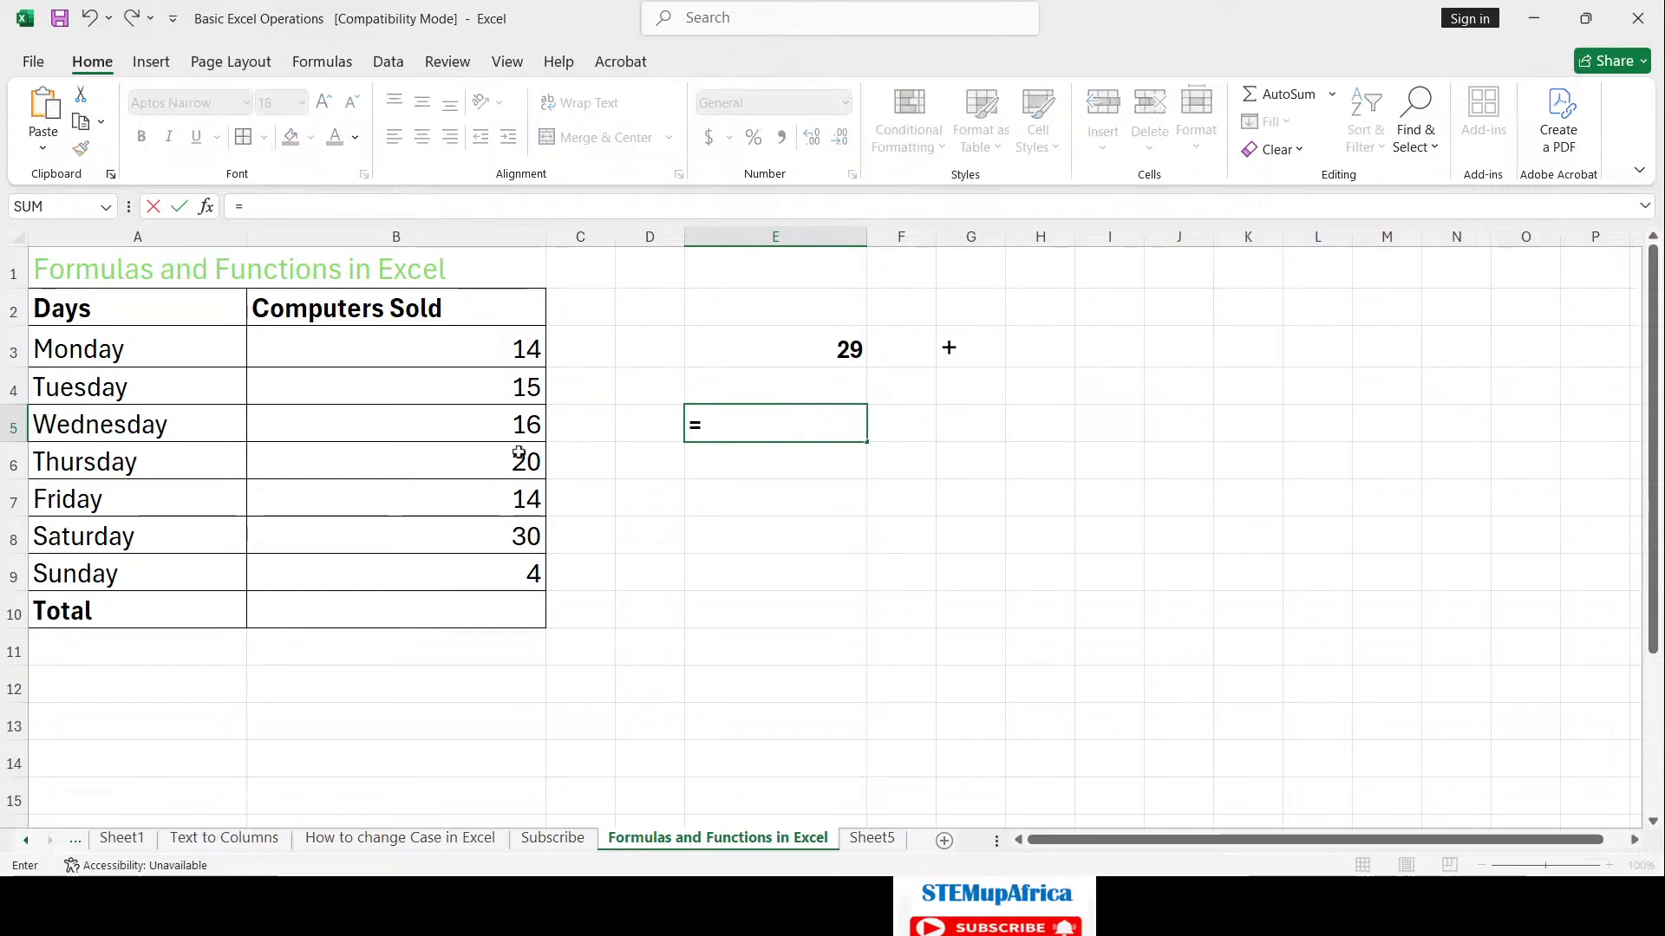
{"action": "left_click", "coordinate": [513, 453]}
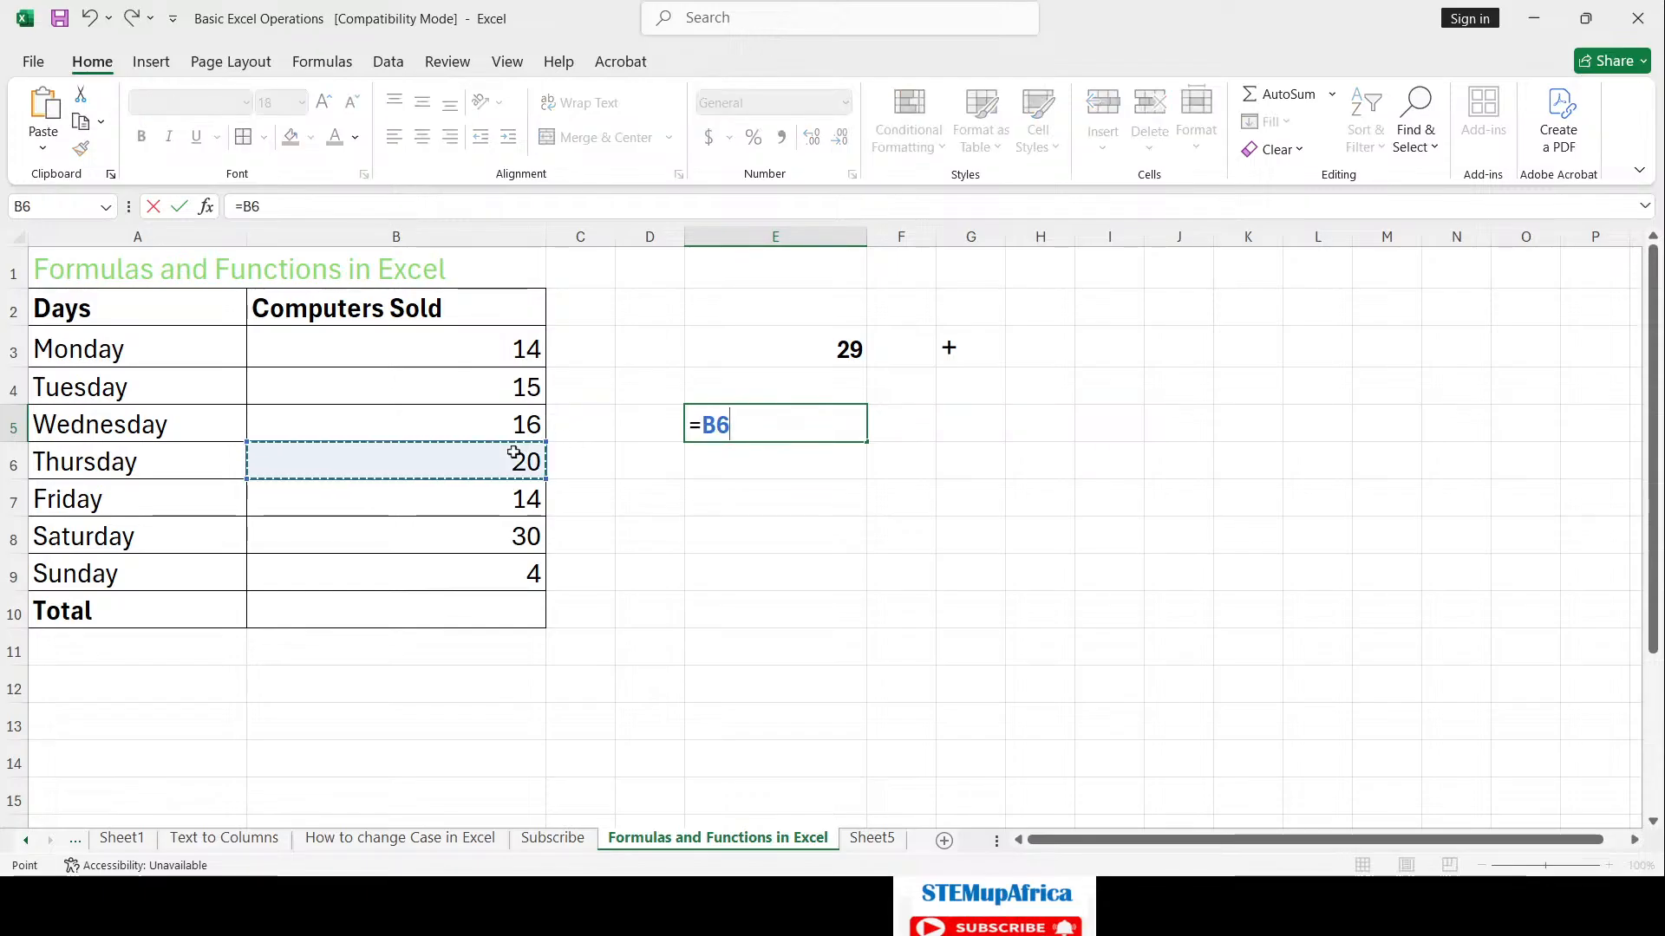
{"action": "type", "text": "-"}
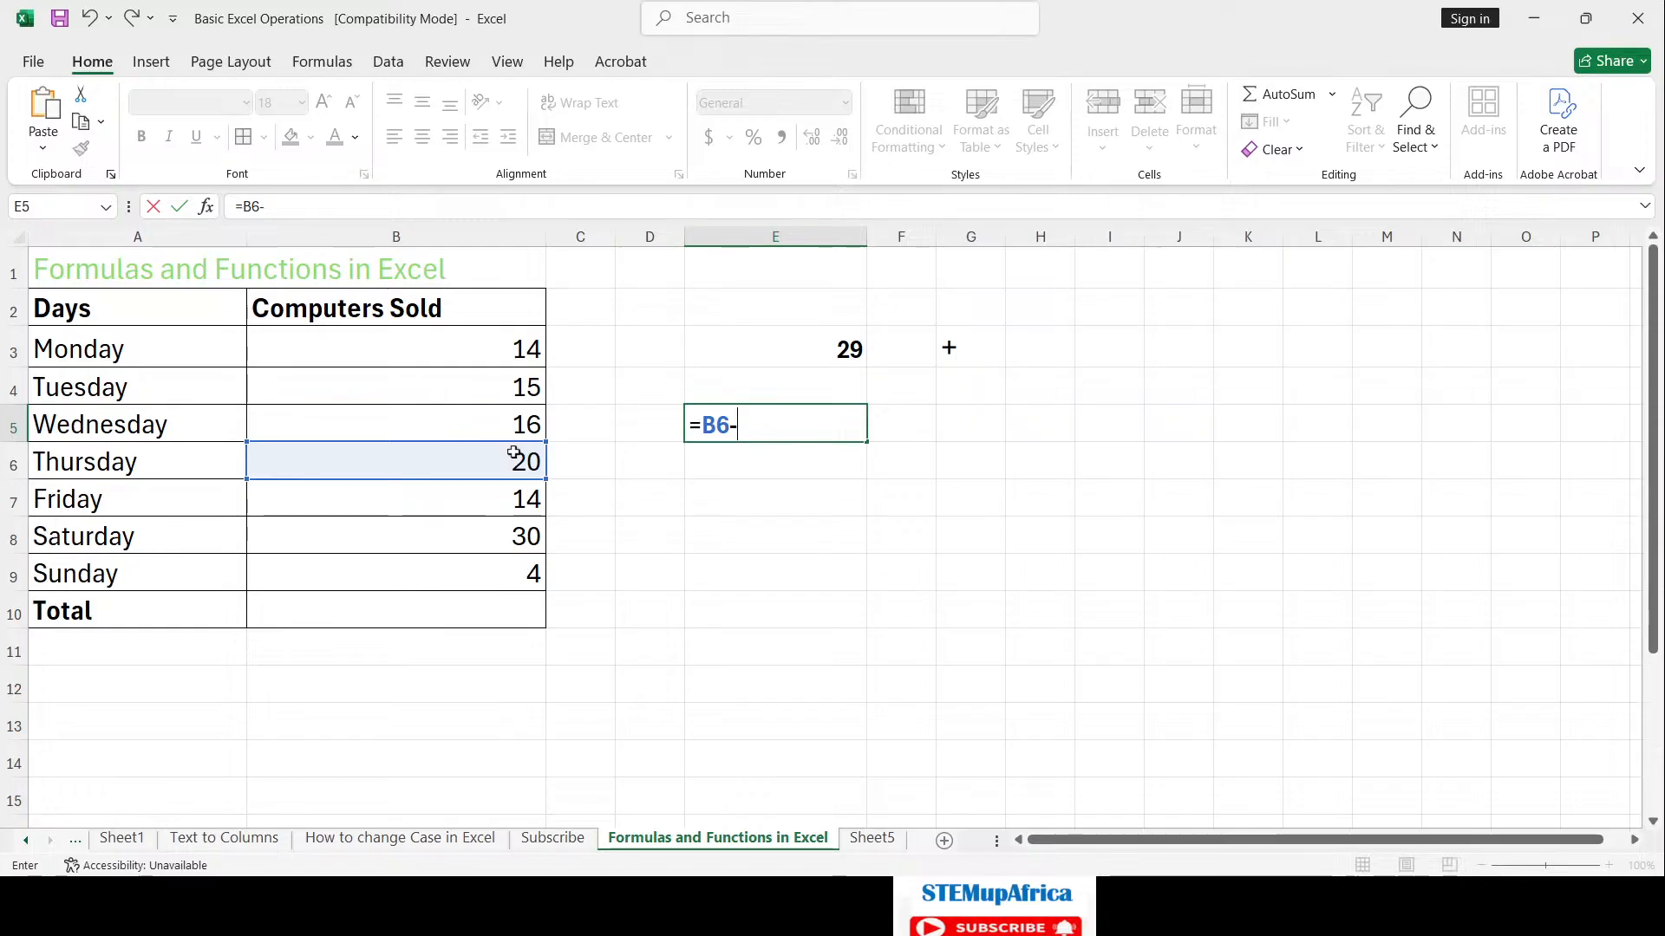
{"action": "left_click", "coordinate": [499, 427]}
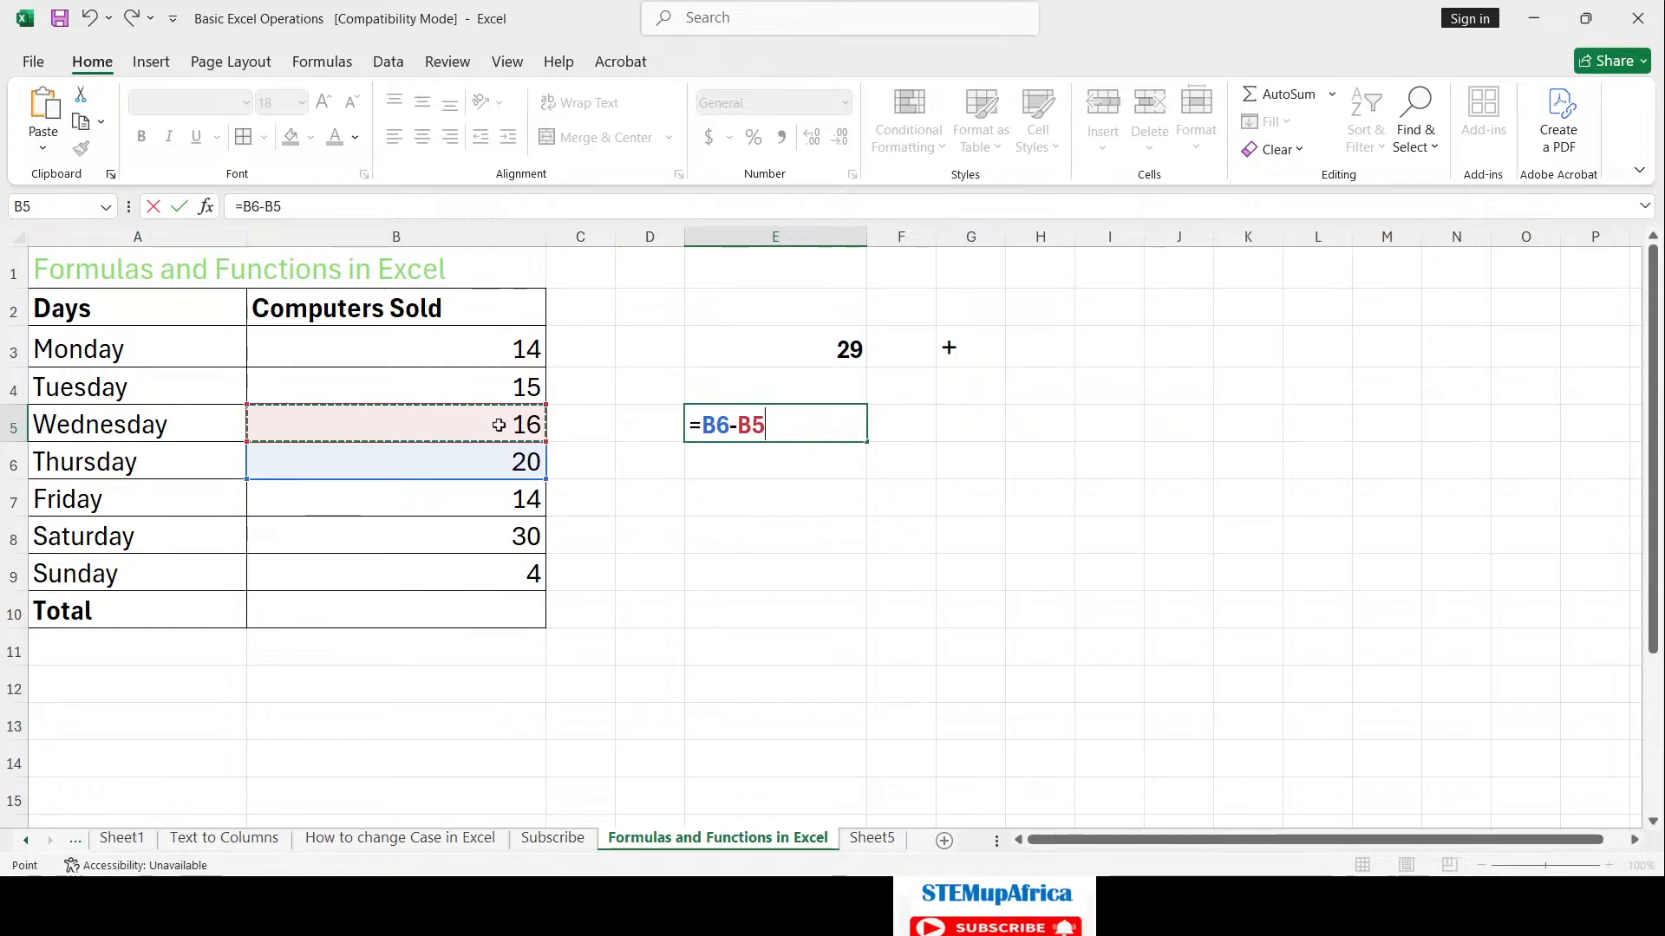
{"action": "key", "text": "Return"}
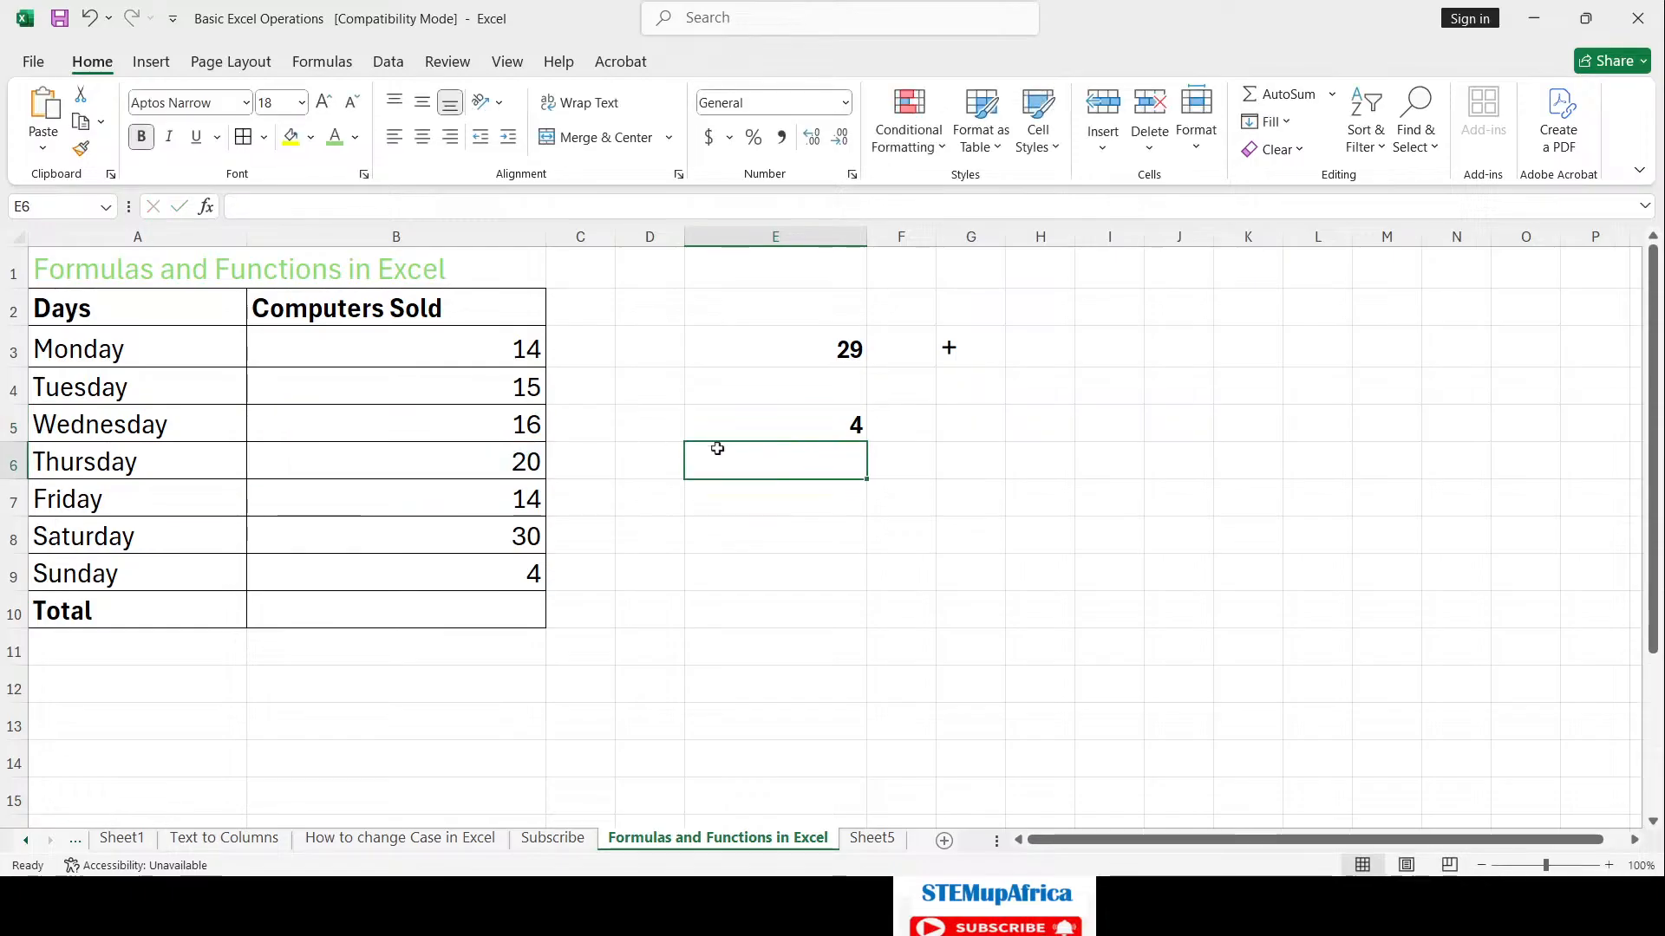
{"action": "left_click", "coordinate": [843, 423]}
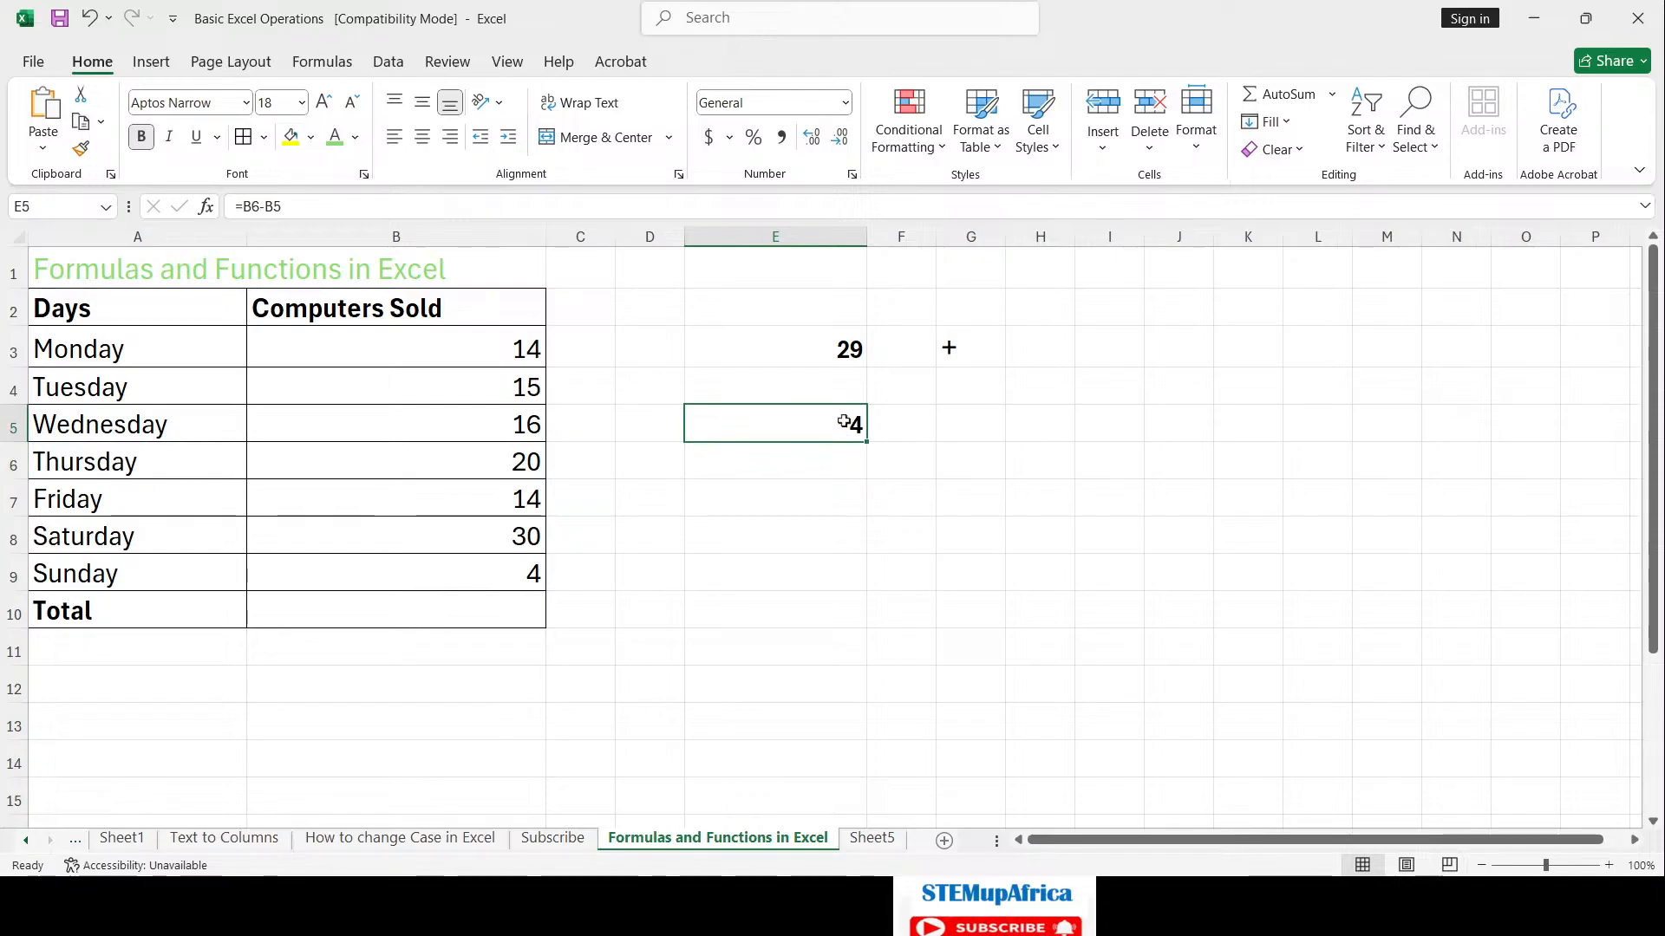
Step: Change Wednesday's sales in B5 from 16 to 18 so E5 shows 2
{"action": "left_click", "coordinate": [522, 423]}
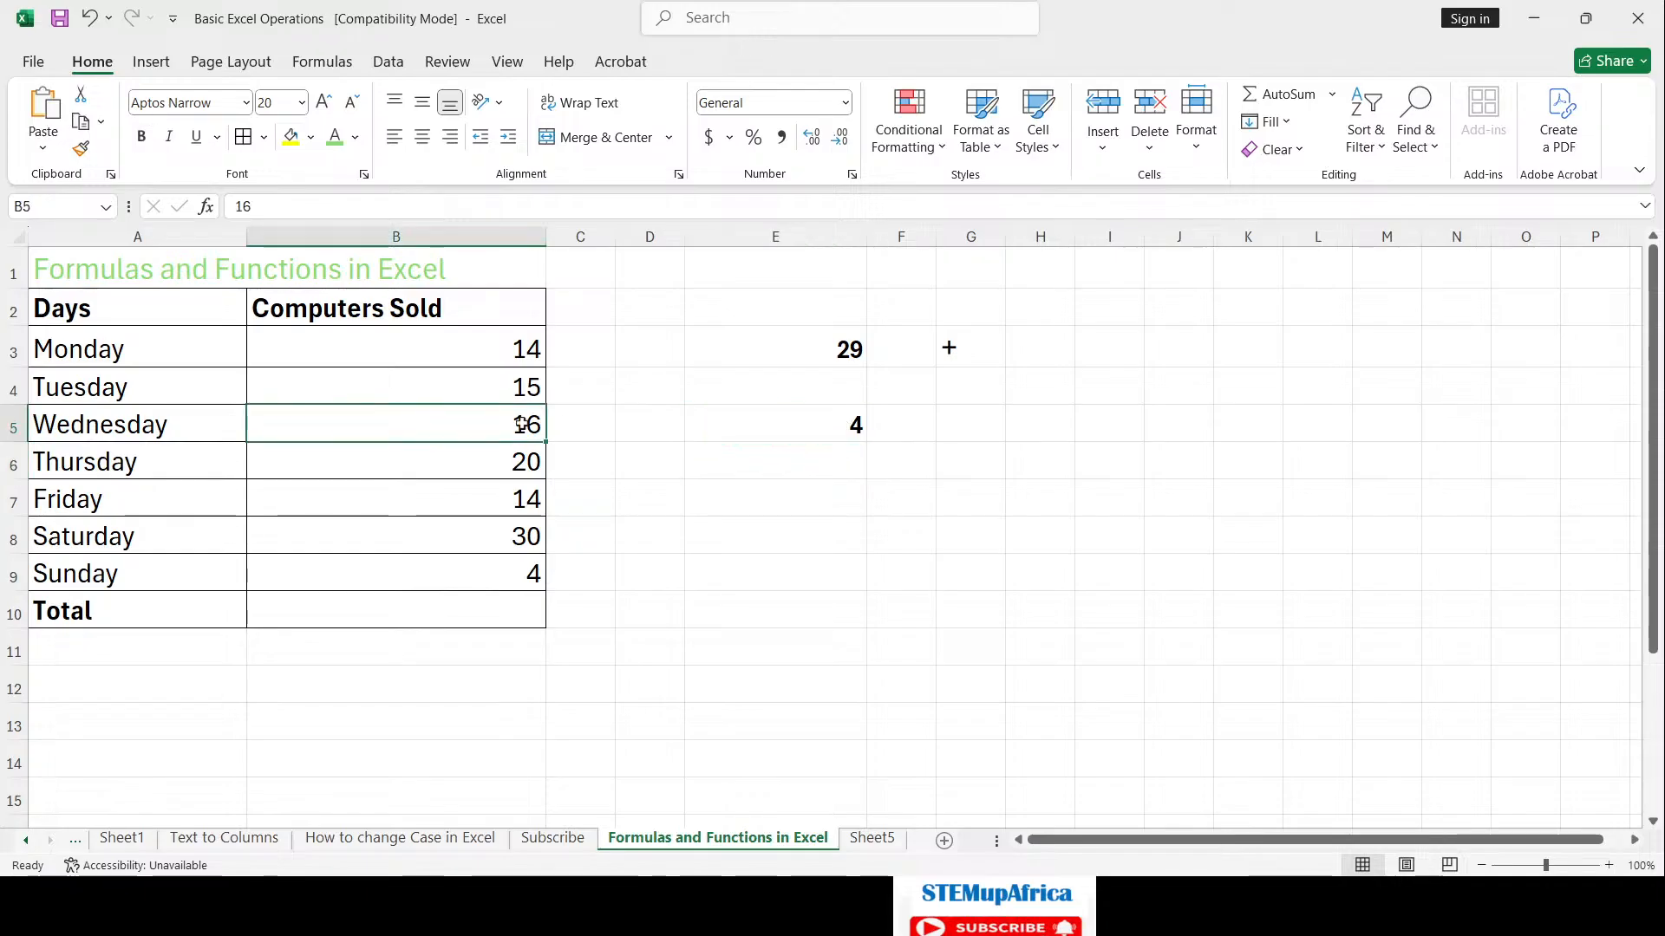
{"action": "type", "text": "8"}
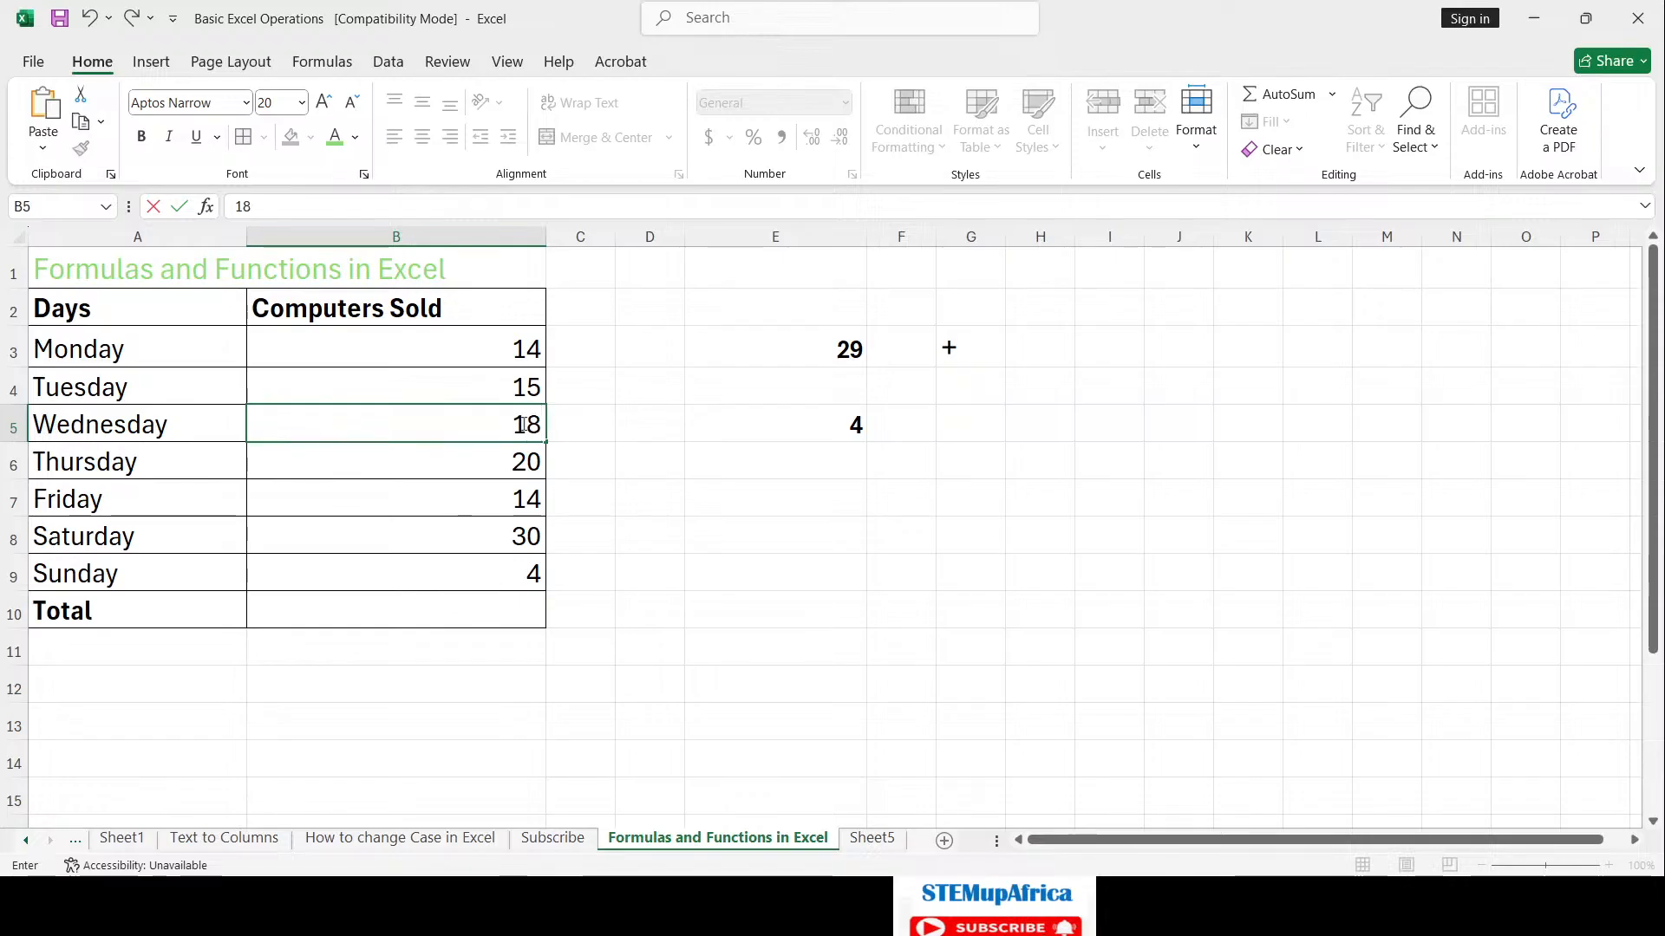
{"action": "key", "text": "Return"}
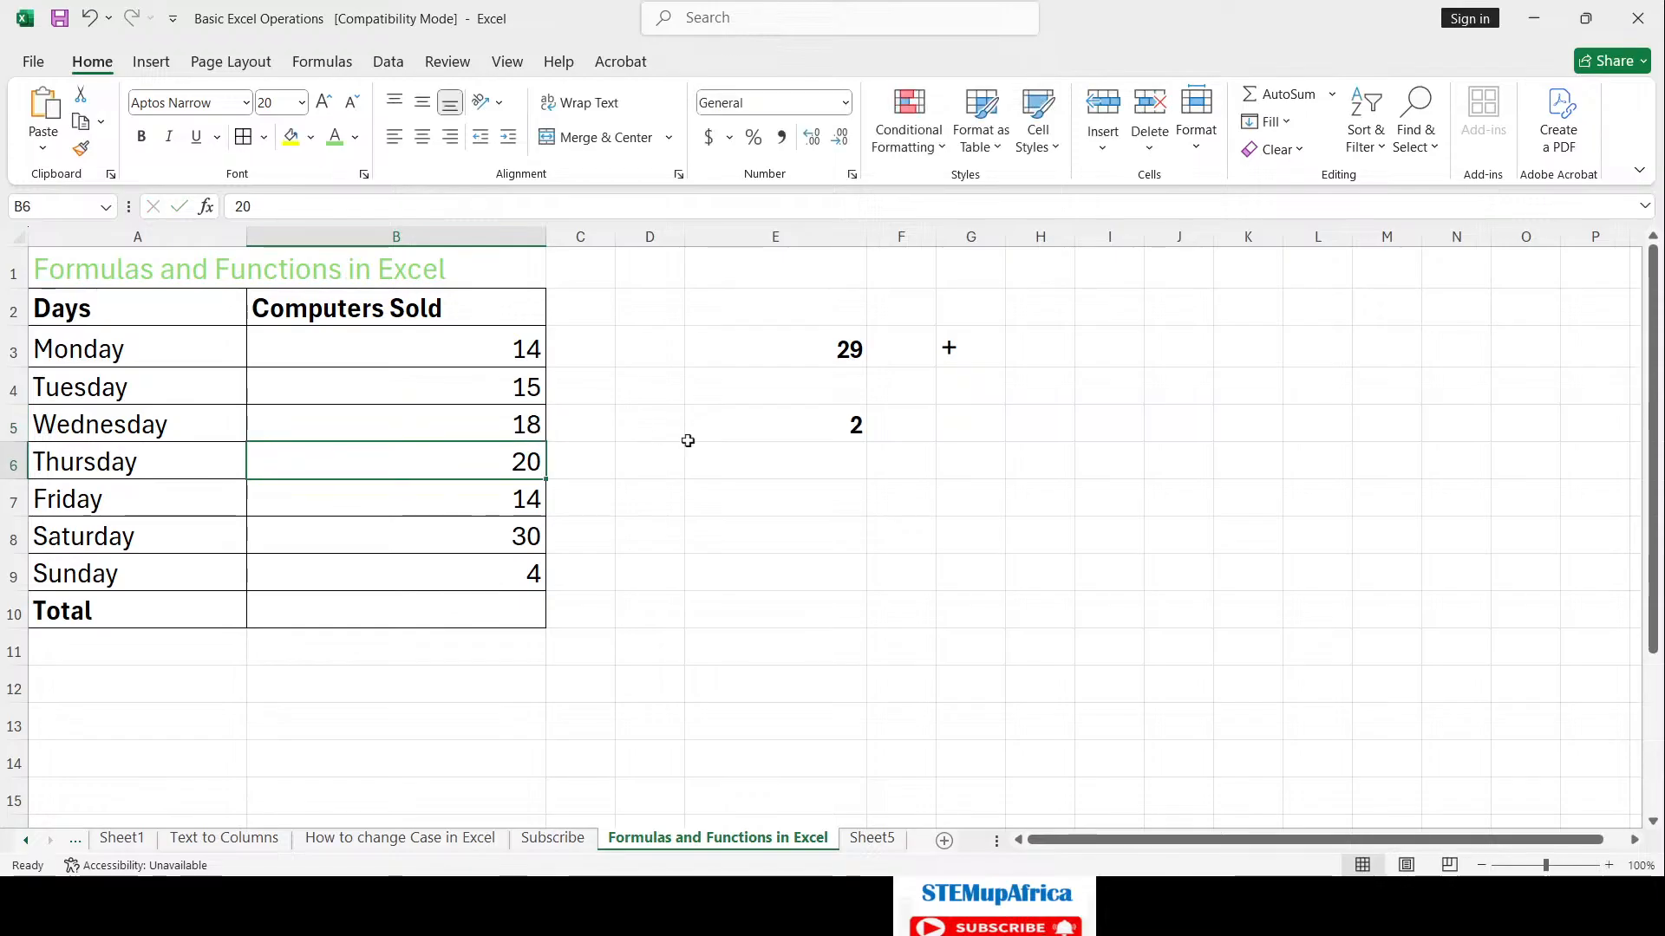
{"action": "left_click", "coordinate": [812, 431]}
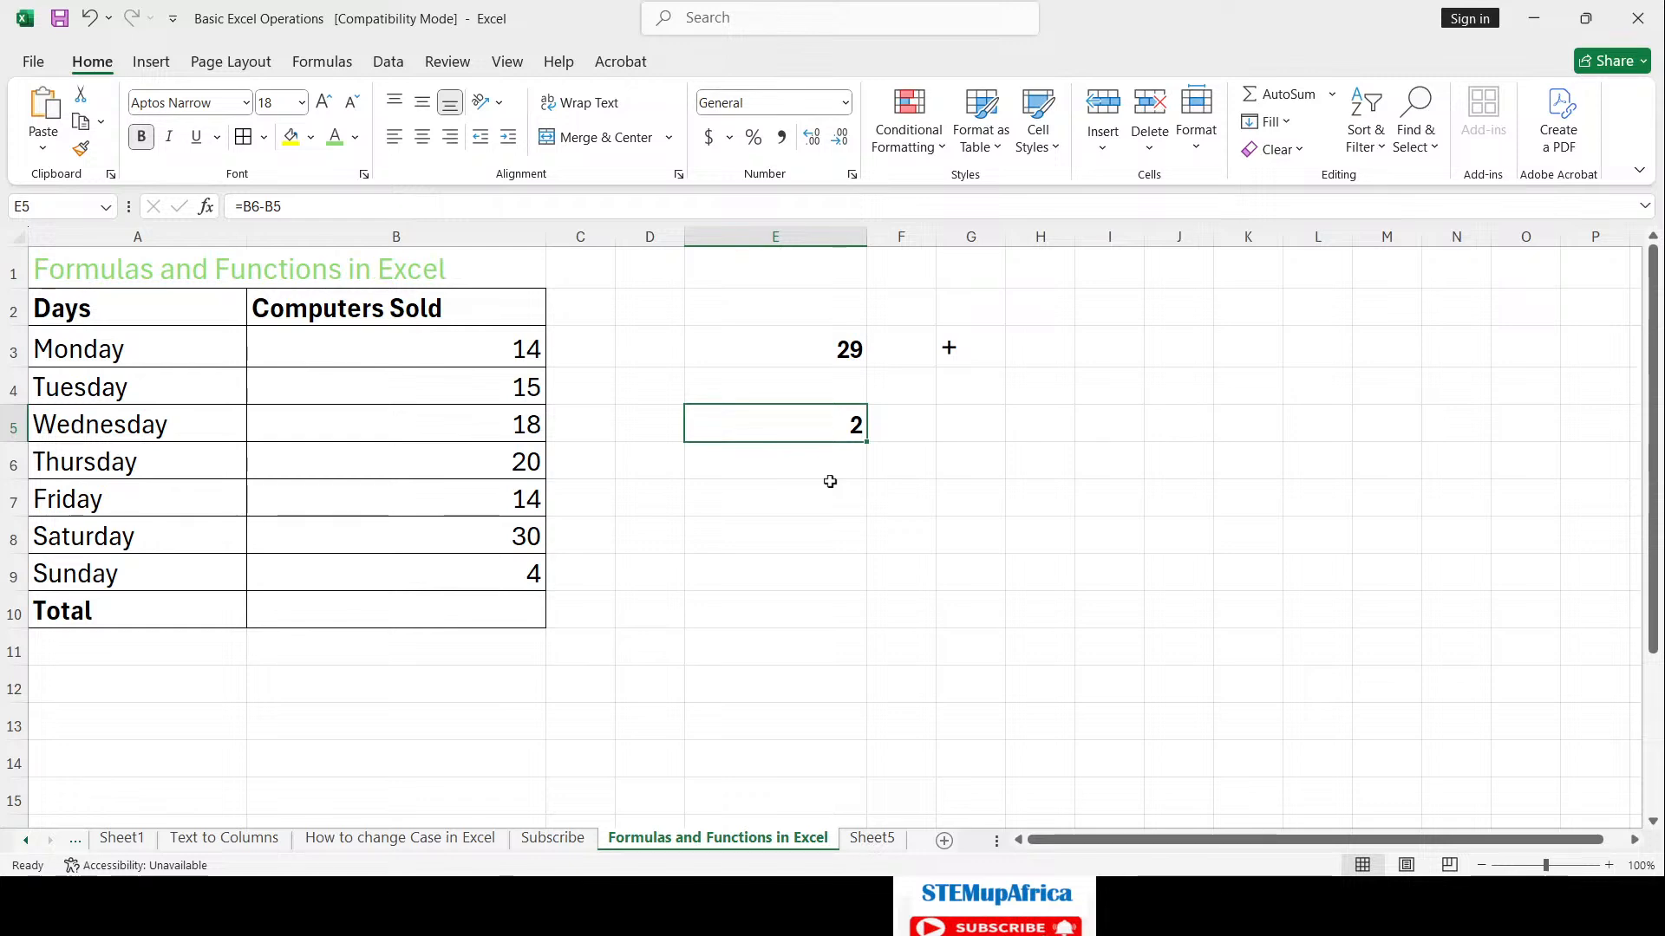
{"action": "left_click", "coordinate": [963, 432]}
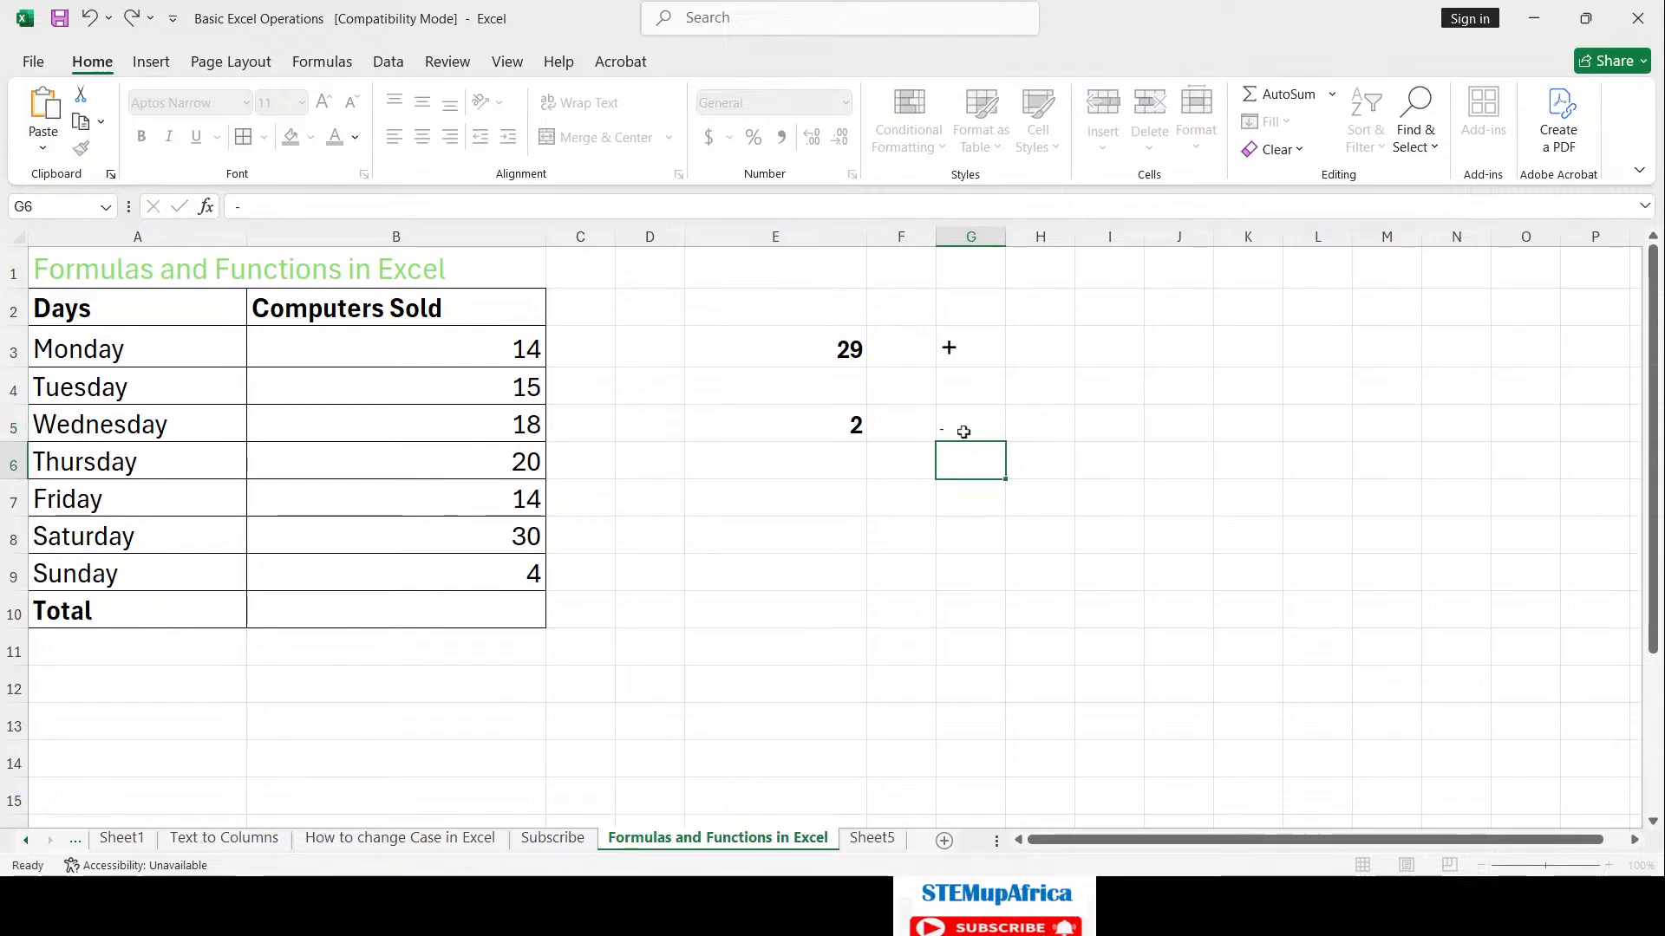
Step: Enter a minus sign in G5 enlarged to size 28, then review results E3:E5
{"action": "type", "text": "-"}
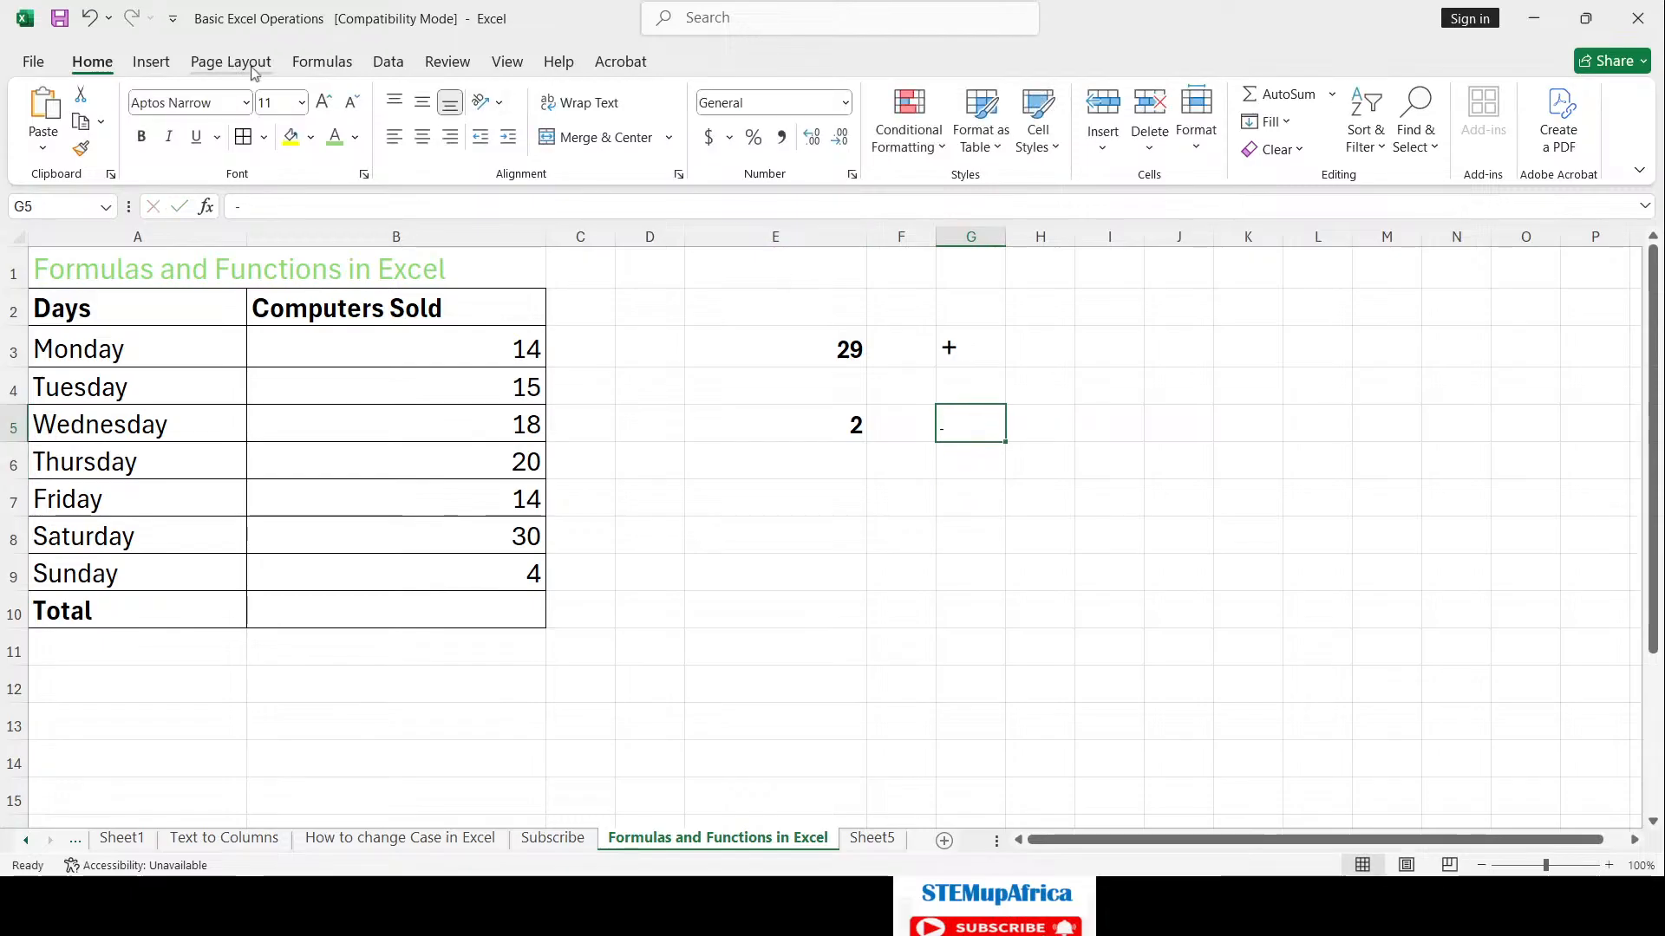
{"action": "left_click", "coordinate": [328, 100]}
{"action": "left_click", "coordinate": [328, 101]}
{"action": "left_click", "coordinate": [328, 100]}
{"action": "left_click", "coordinate": [328, 101]}
{"action": "left_click", "coordinate": [328, 101]}
{"action": "left_click", "coordinate": [327, 99]}
{"action": "left_click", "coordinate": [326, 99]}
{"action": "left_click", "coordinate": [326, 97]}
{"action": "left_click", "coordinate": [326, 97]}
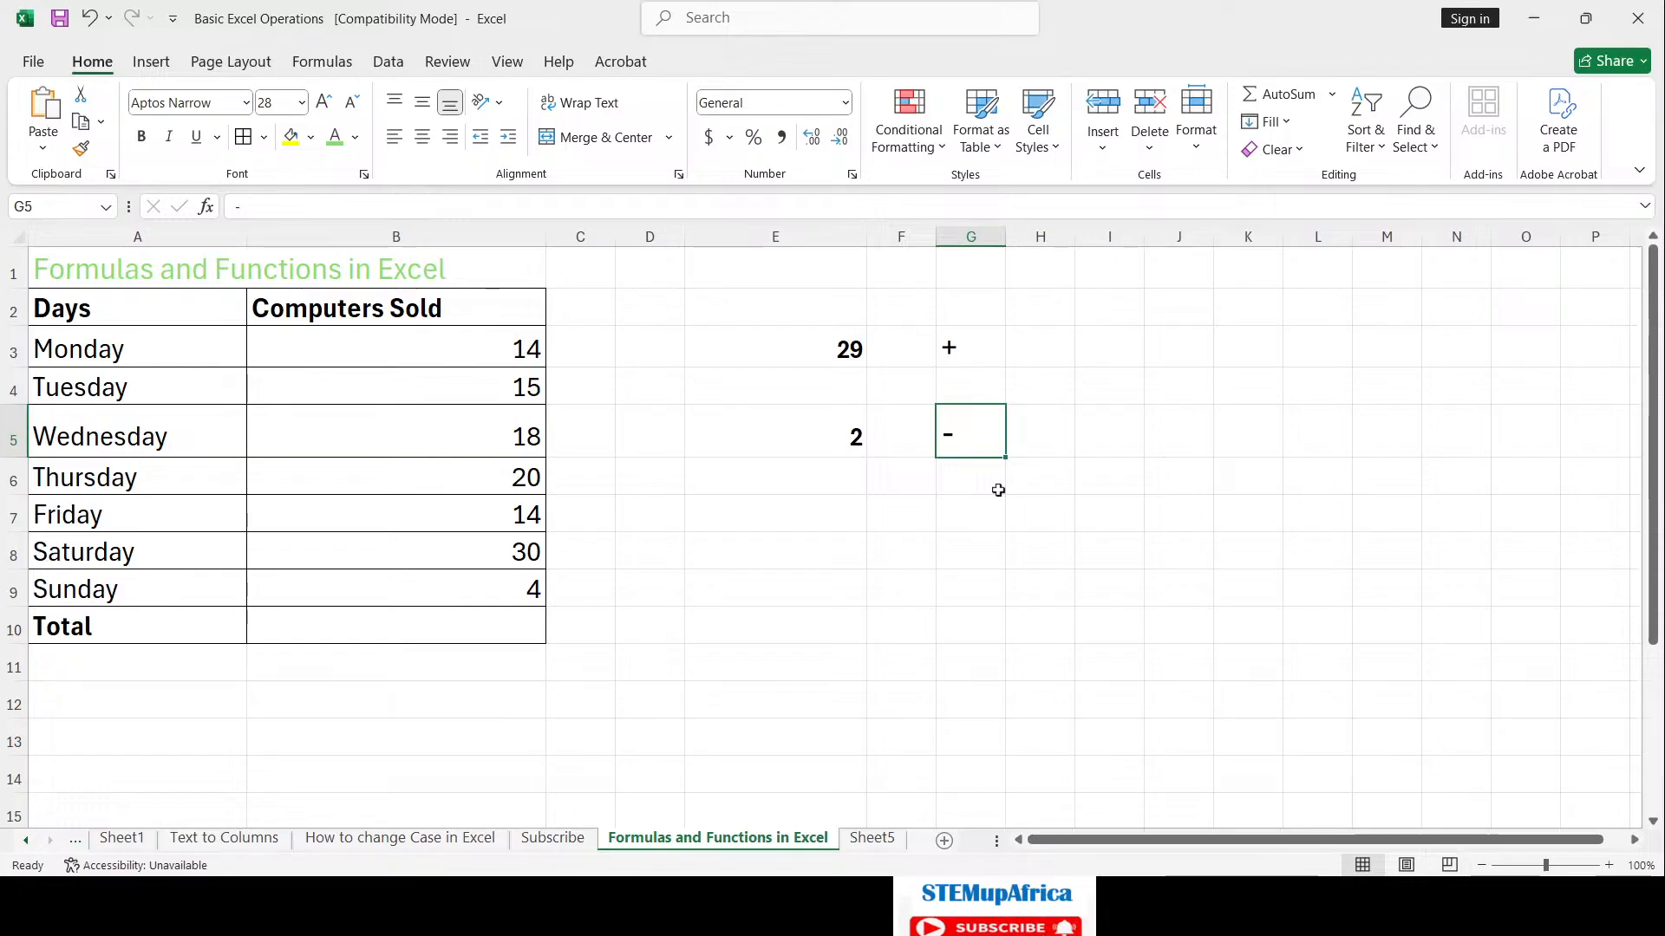
{"action": "left_click", "coordinate": [835, 513]}
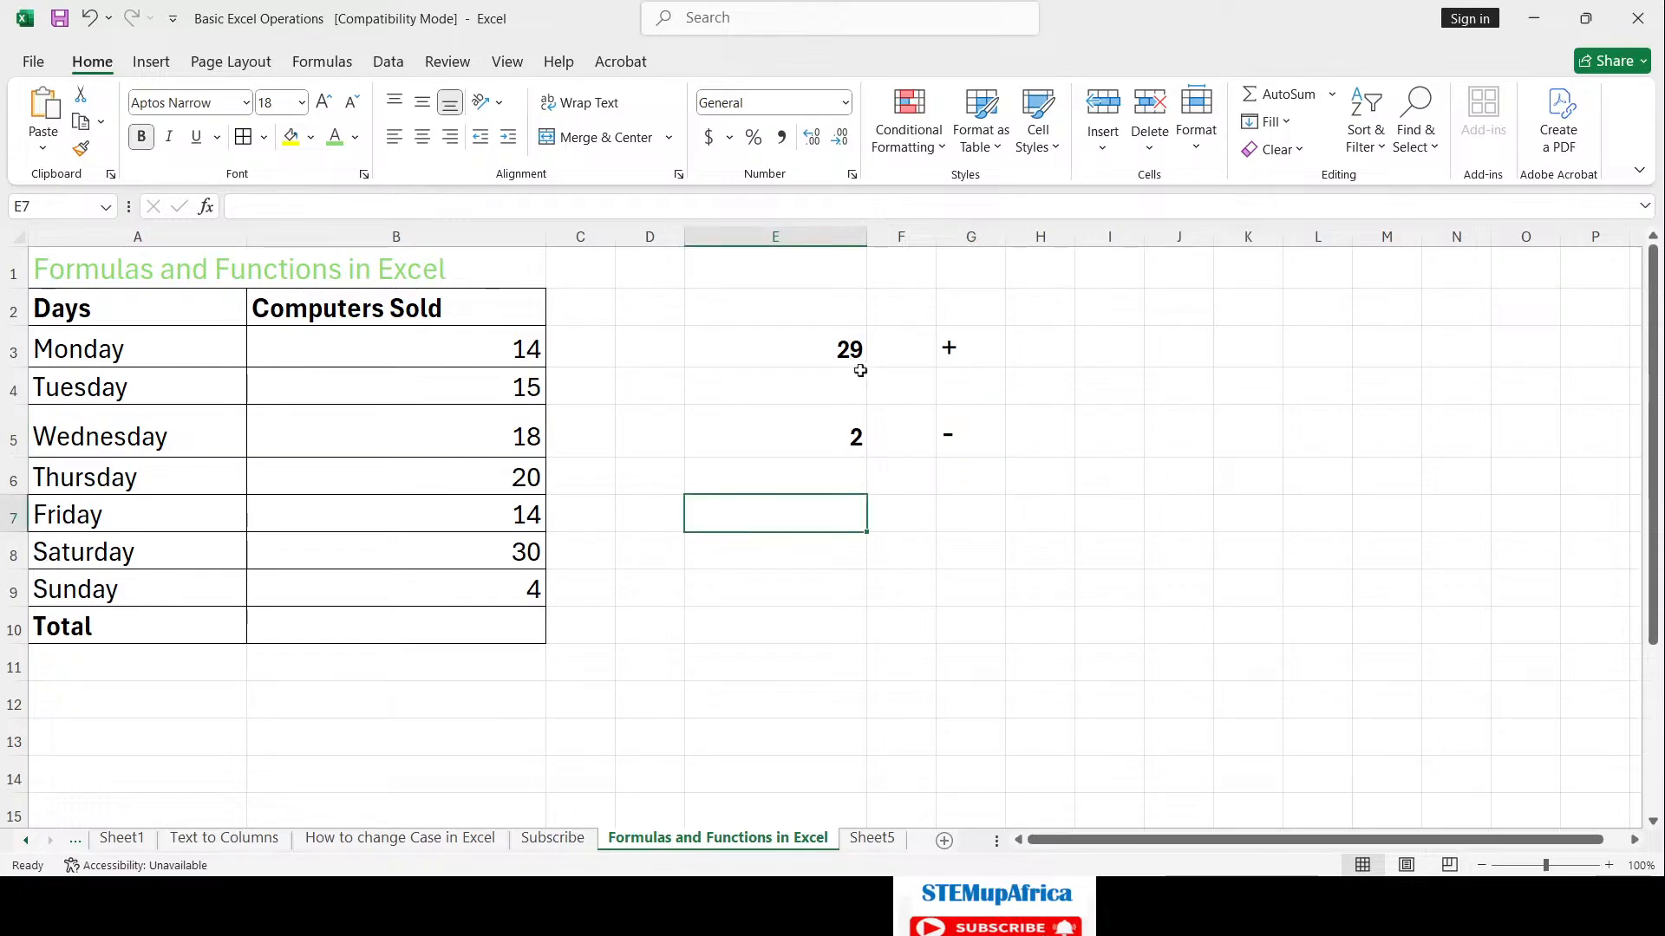
{"action": "left_click_drag", "start_coordinate": [841, 341], "coordinate": [841, 419]}
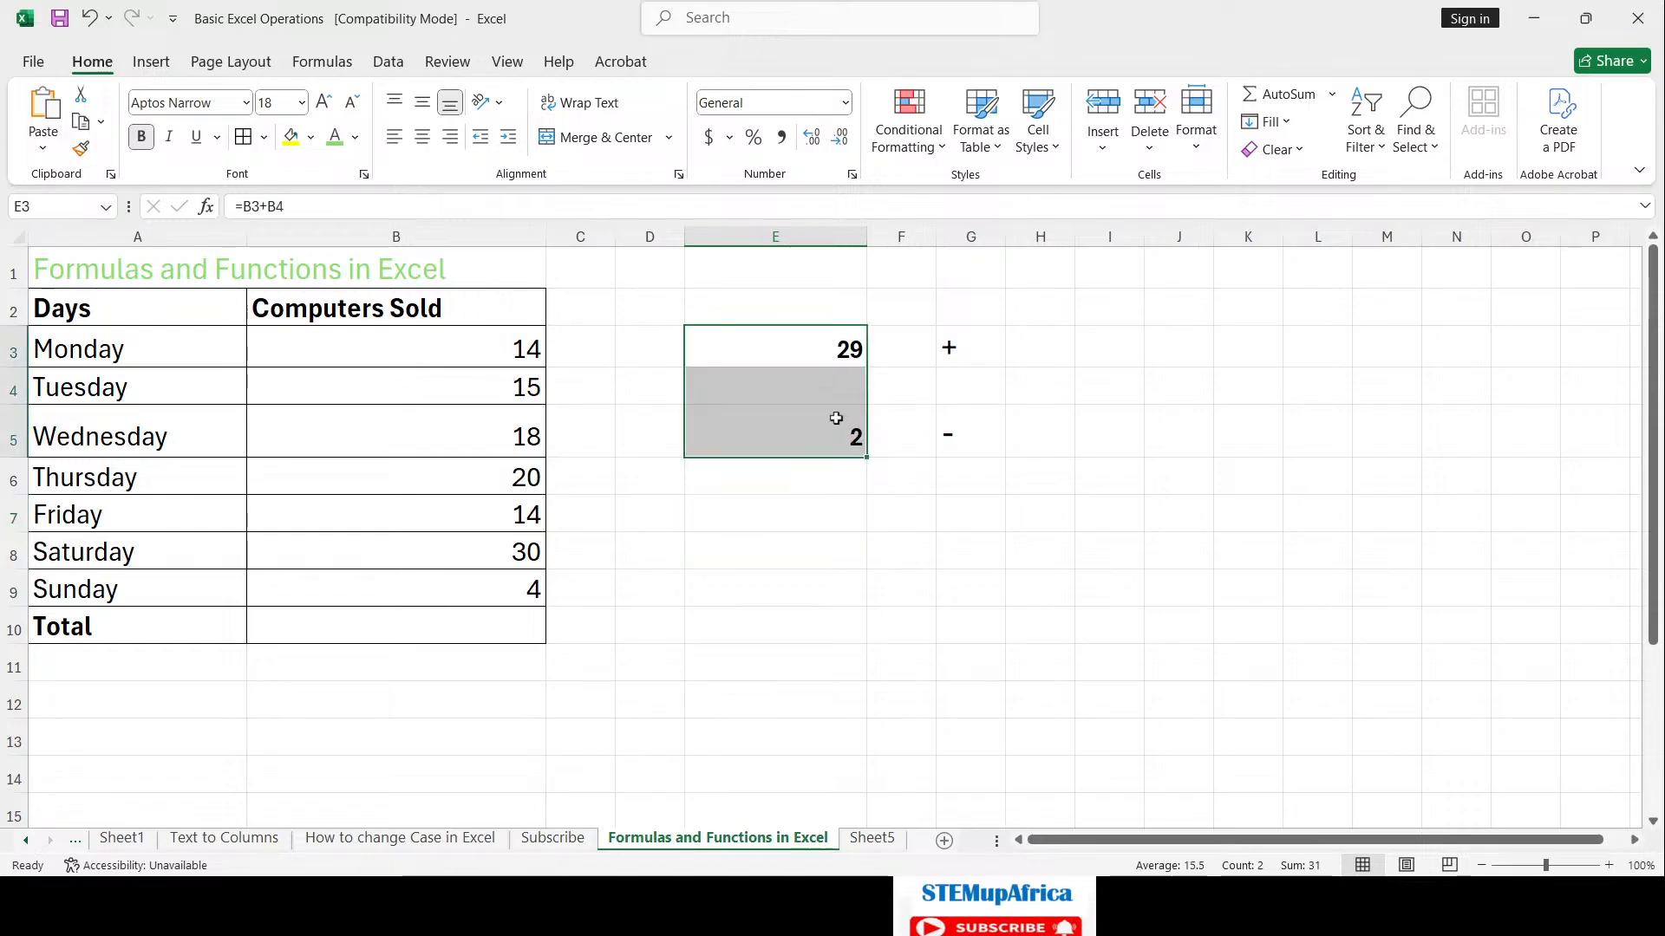
{"action": "left_click", "coordinate": [977, 519]}
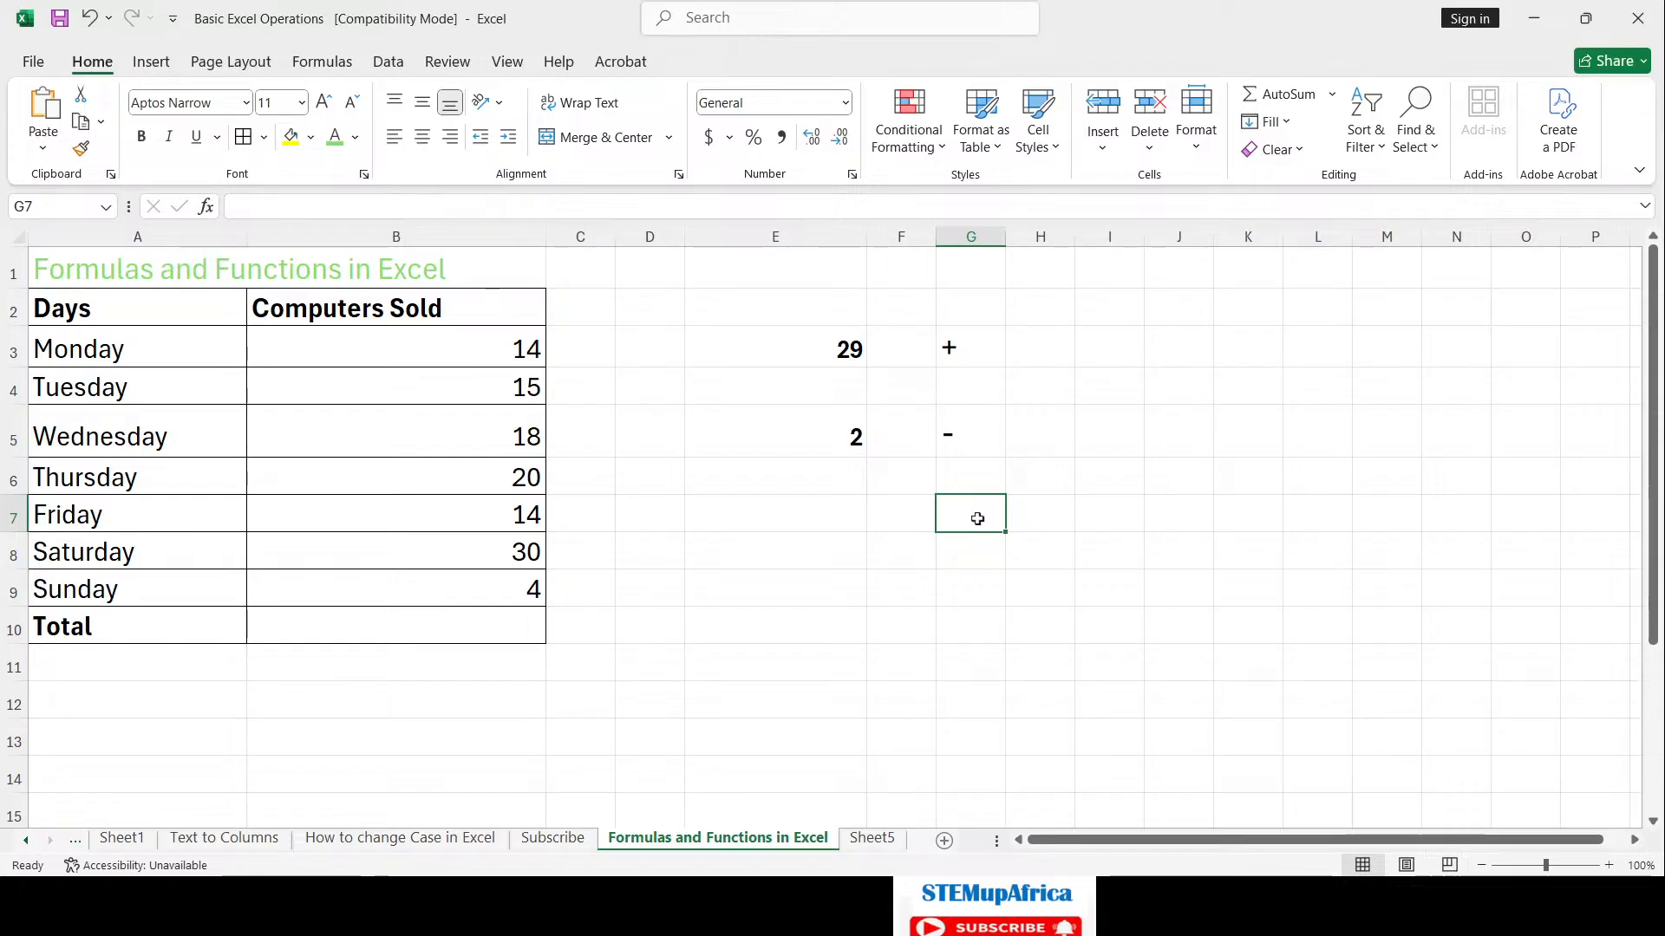
Step: Enter an asterisk in G7 and make it bold at 22 pt
{"action": "type", "text": "*"}
{"action": "key", "text": "Return"}
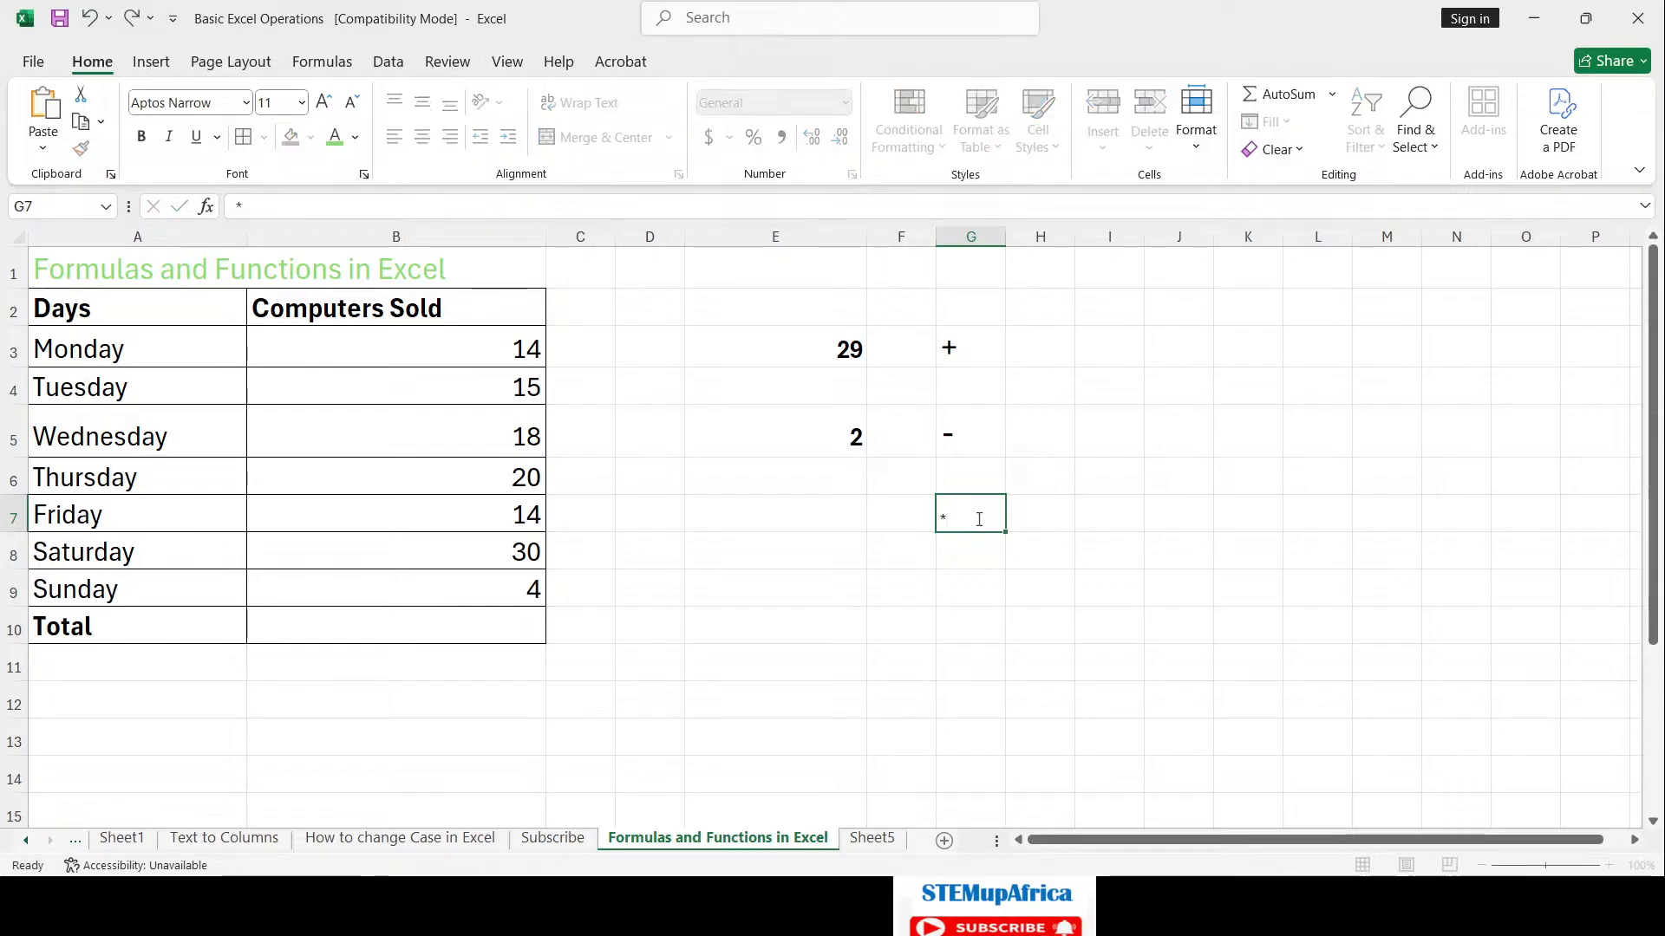
{"action": "left_click", "coordinate": [969, 516]}
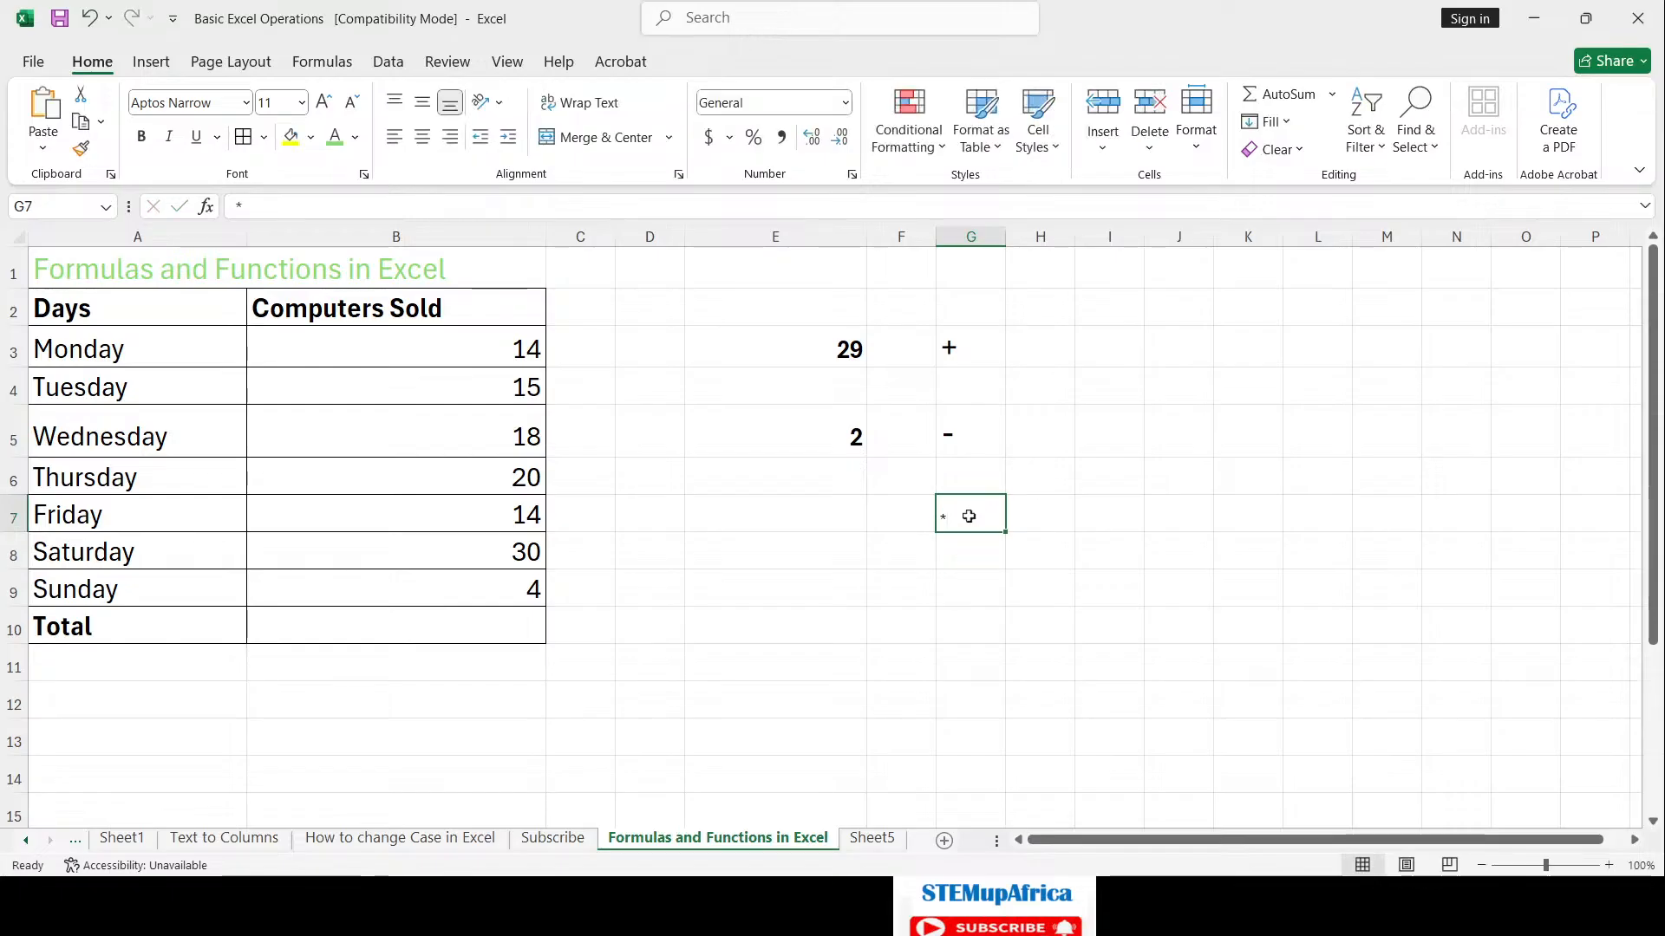
{"action": "left_click", "coordinate": [962, 251]}
{"action": "left_click", "coordinate": [964, 239]}
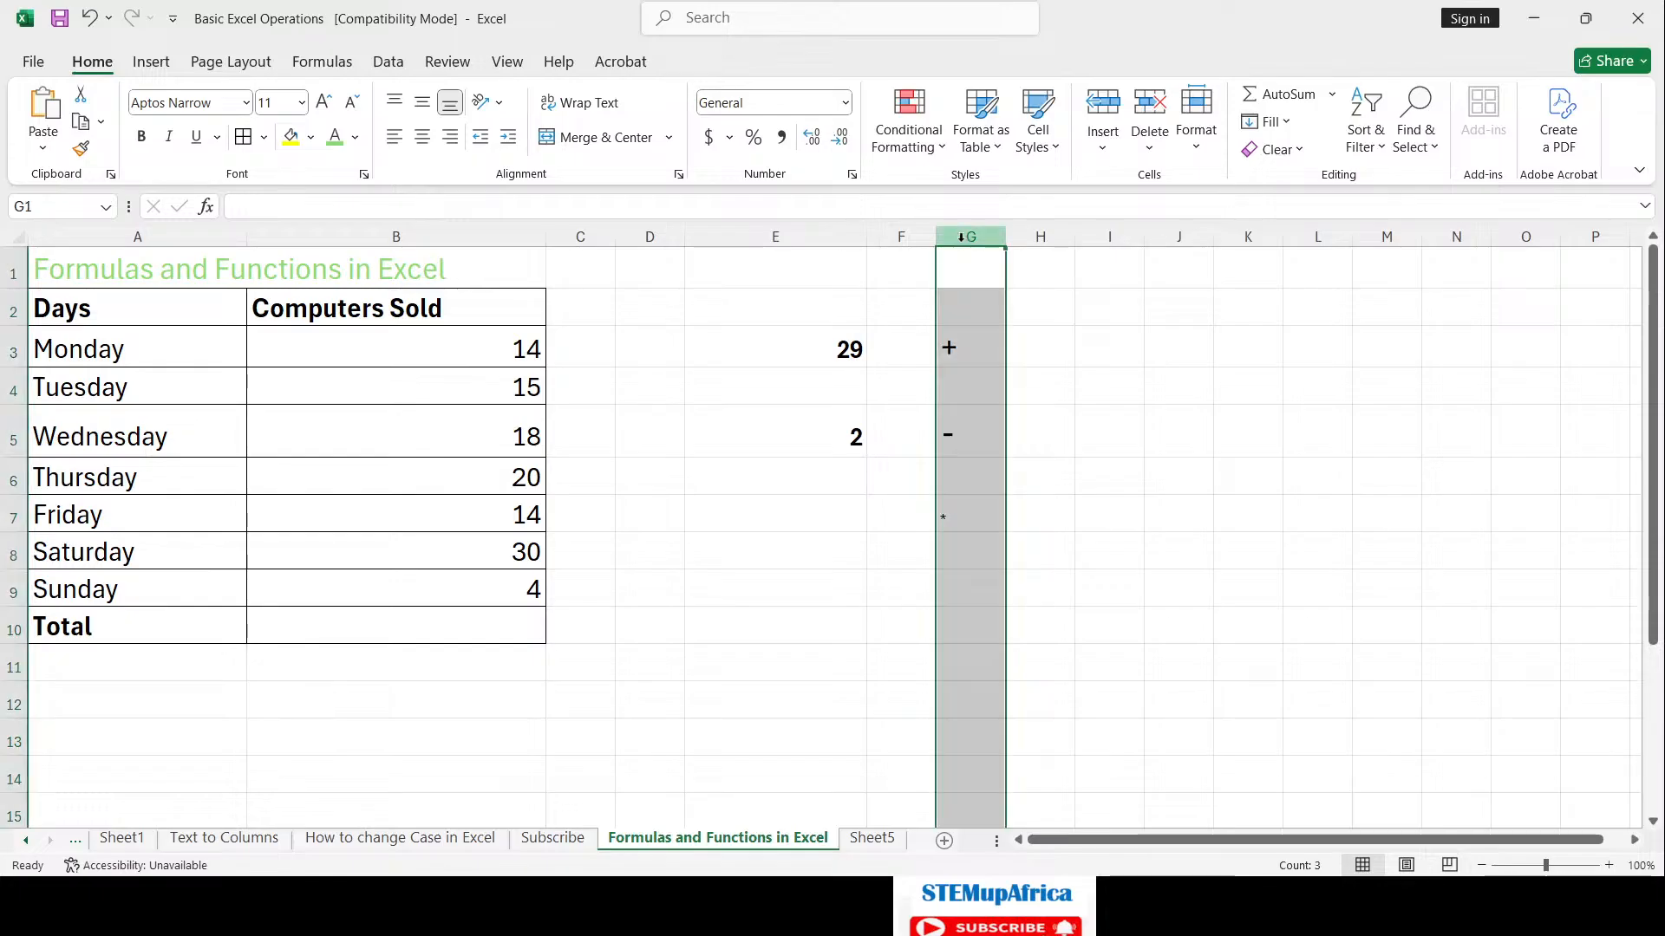
{"action": "left_click", "coordinate": [954, 517]}
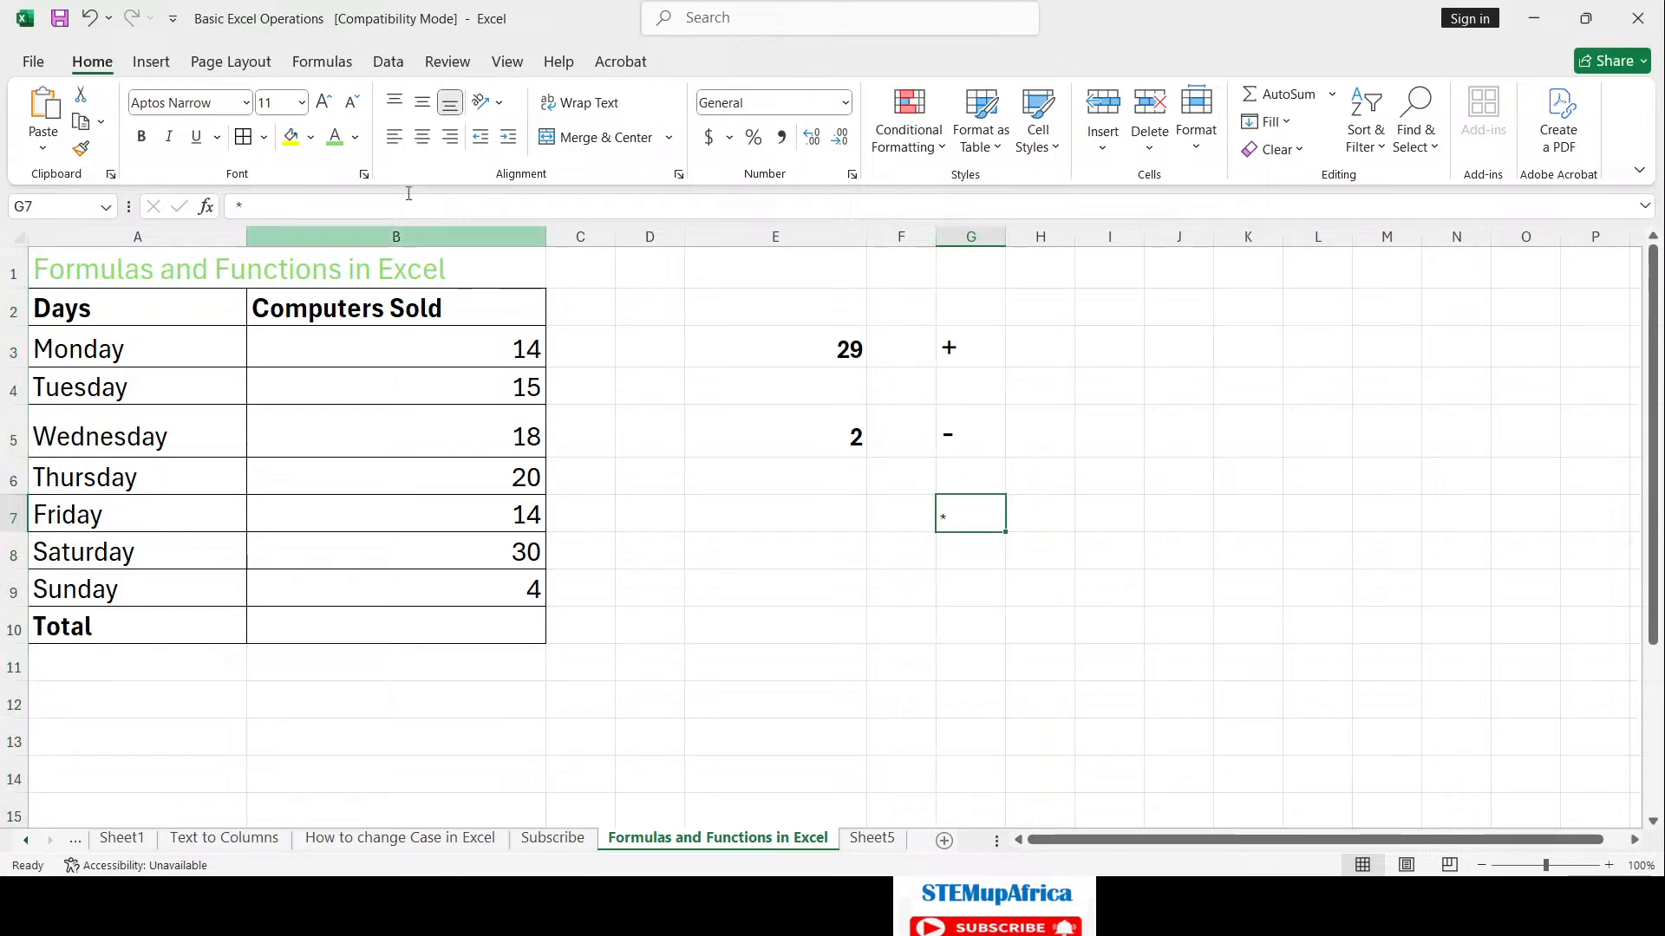
{"action": "left_click", "coordinate": [327, 101]}
{"action": "left_click", "coordinate": [328, 101]}
{"action": "left_click", "coordinate": [328, 101]}
{"action": "left_click", "coordinate": [327, 100]}
{"action": "left_click", "coordinate": [327, 101]}
{"action": "left_click", "coordinate": [328, 101]}
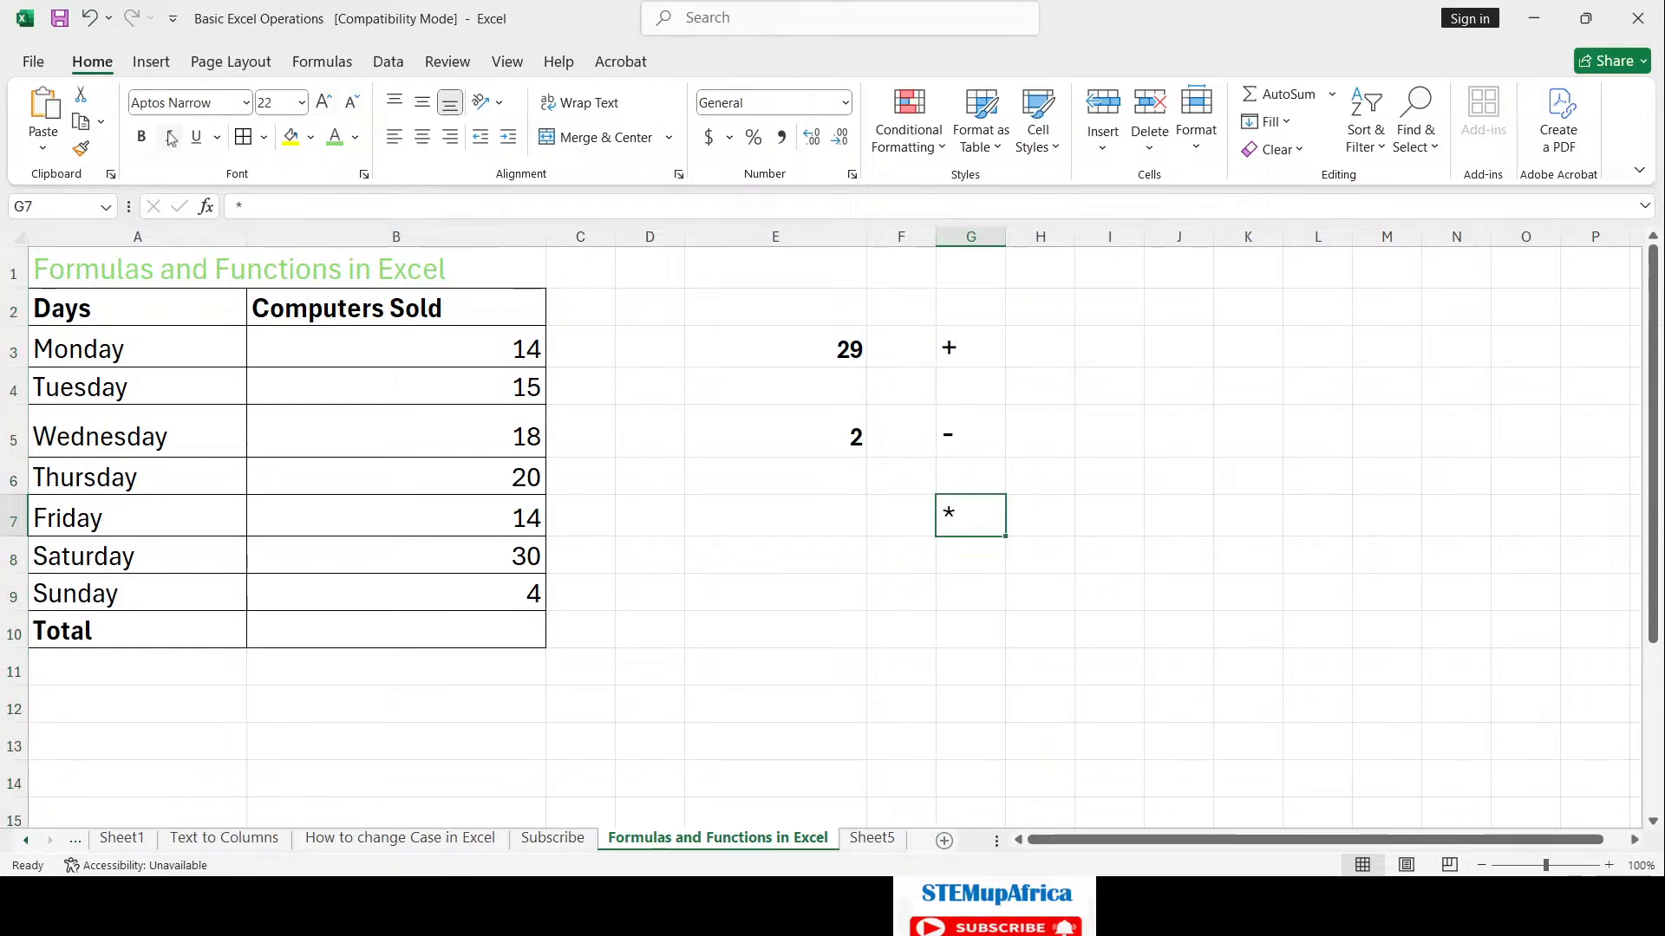
{"action": "left_click", "coordinate": [142, 137]}
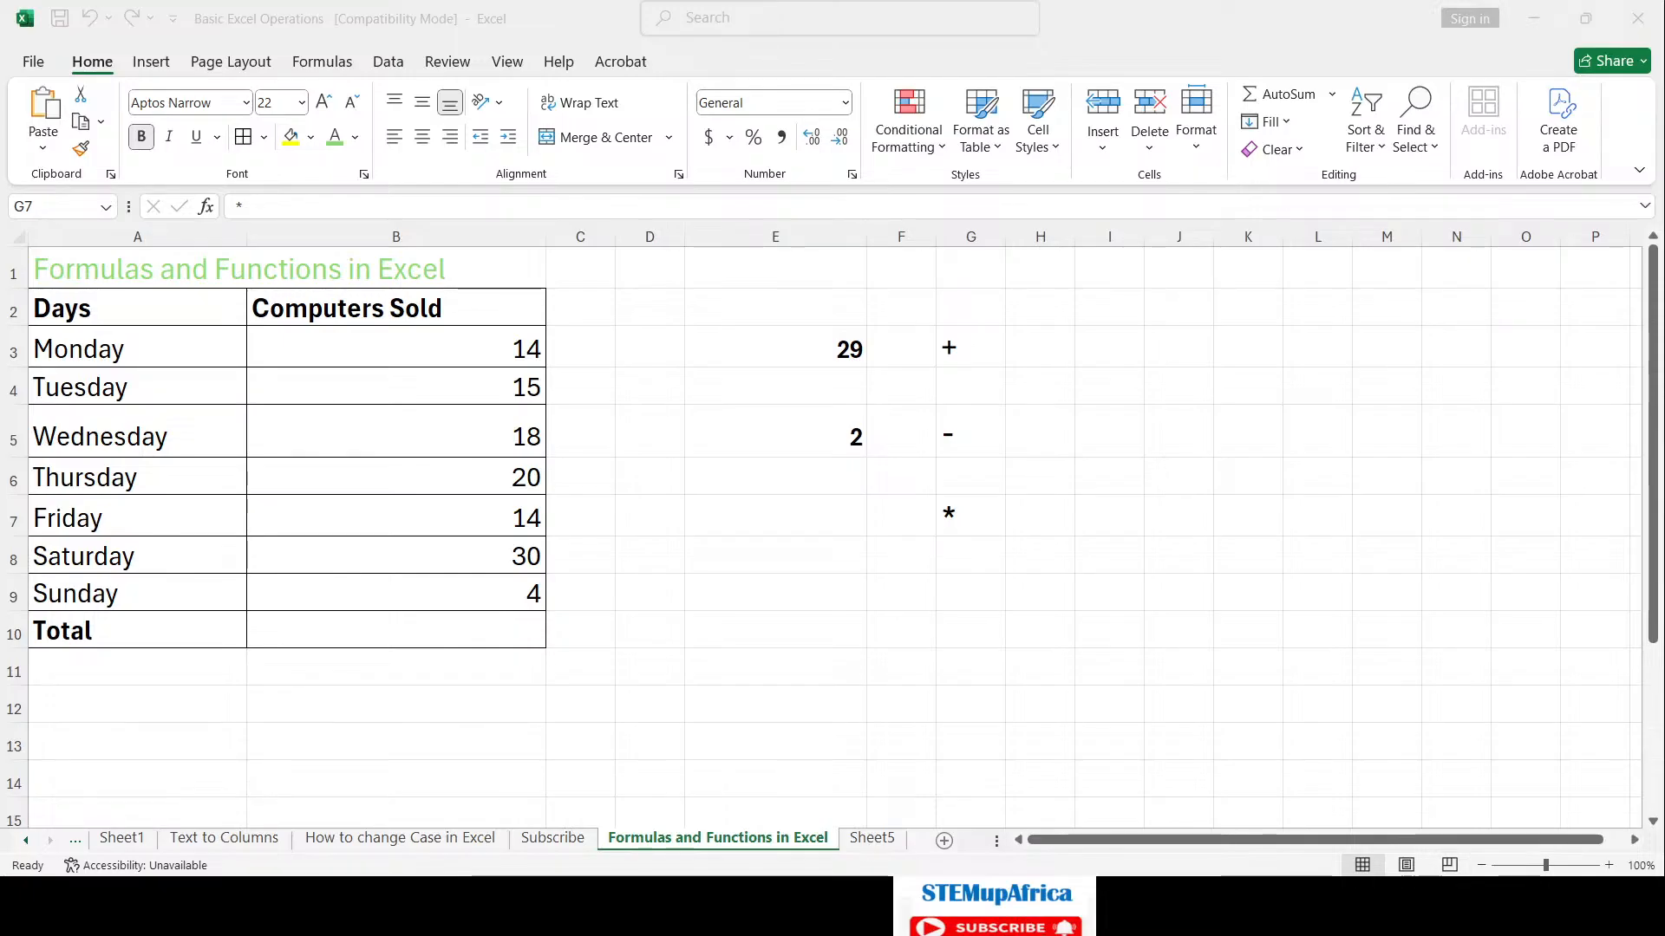
Step: Check E7's product of 58 beside the * sign in G7
{"action": "left_click", "coordinate": [1533, 21]}
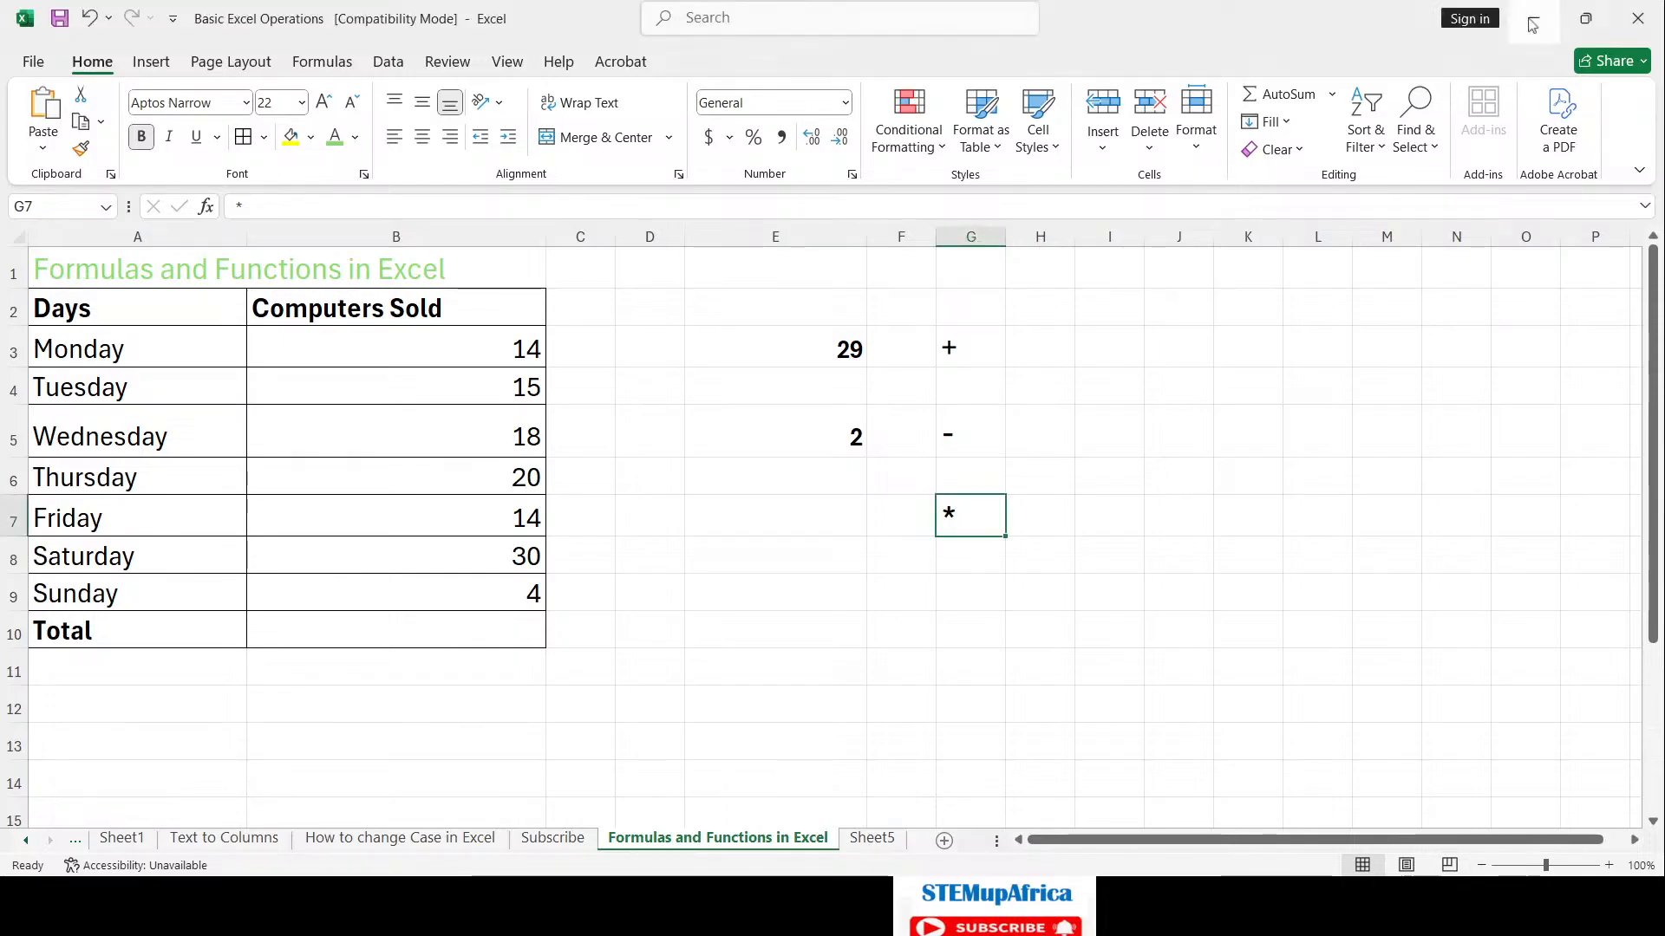
{"action": "left_click", "coordinate": [910, 519]}
{"action": "left_click", "coordinate": [978, 517]}
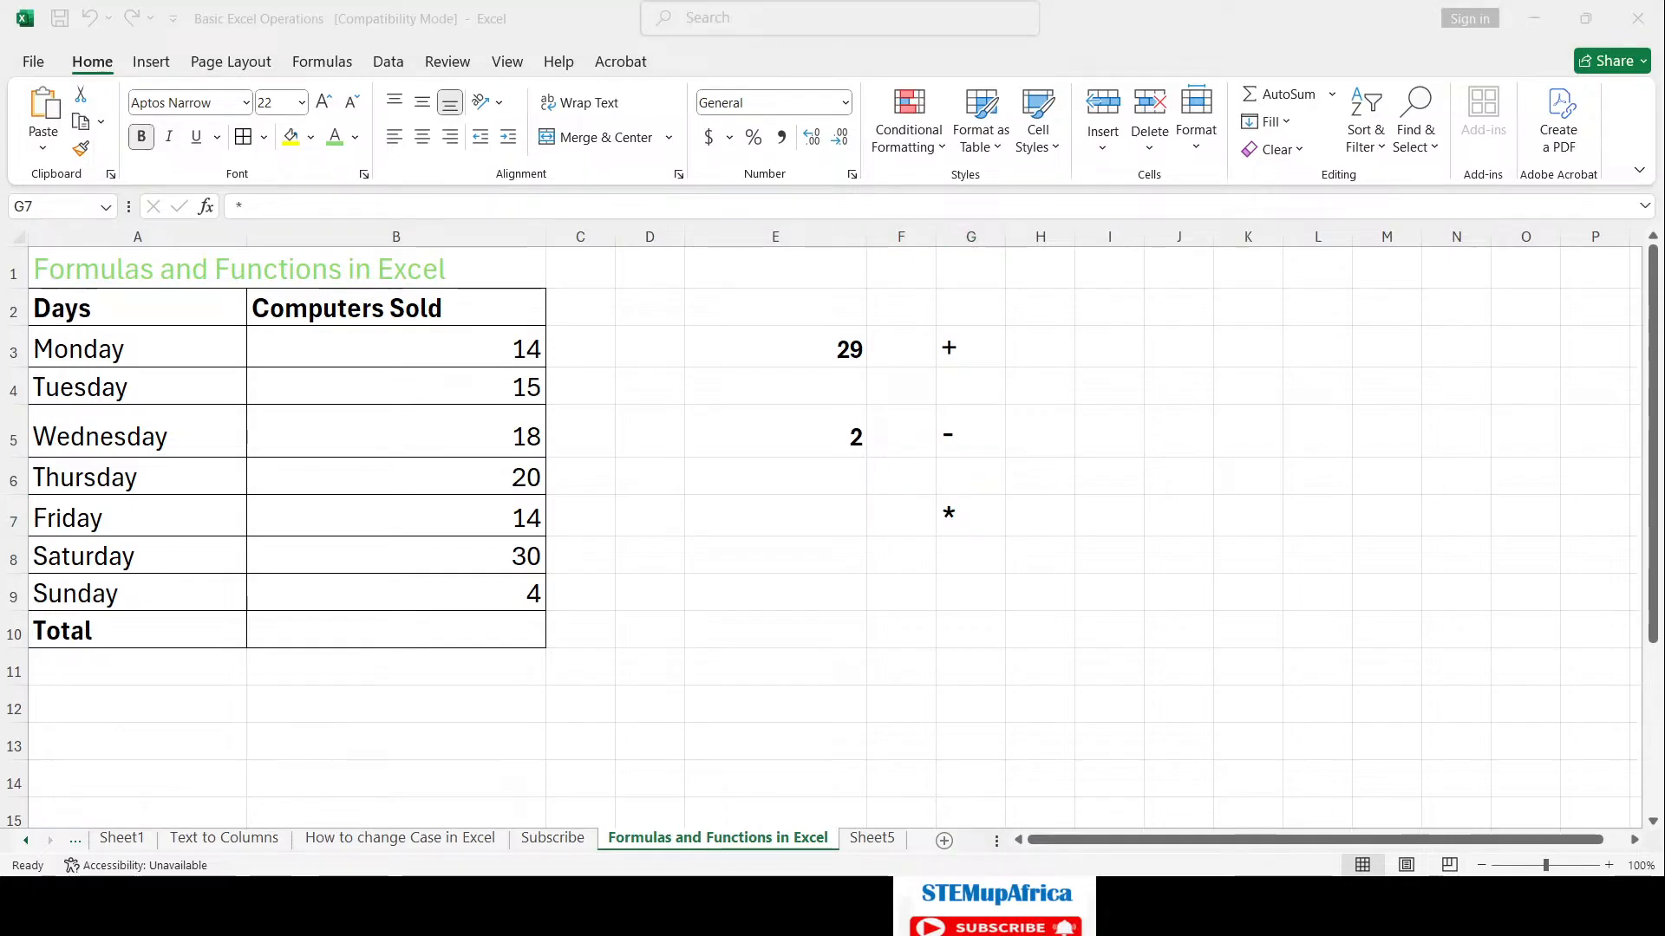
{"action": "left_click", "coordinate": [909, 518]}
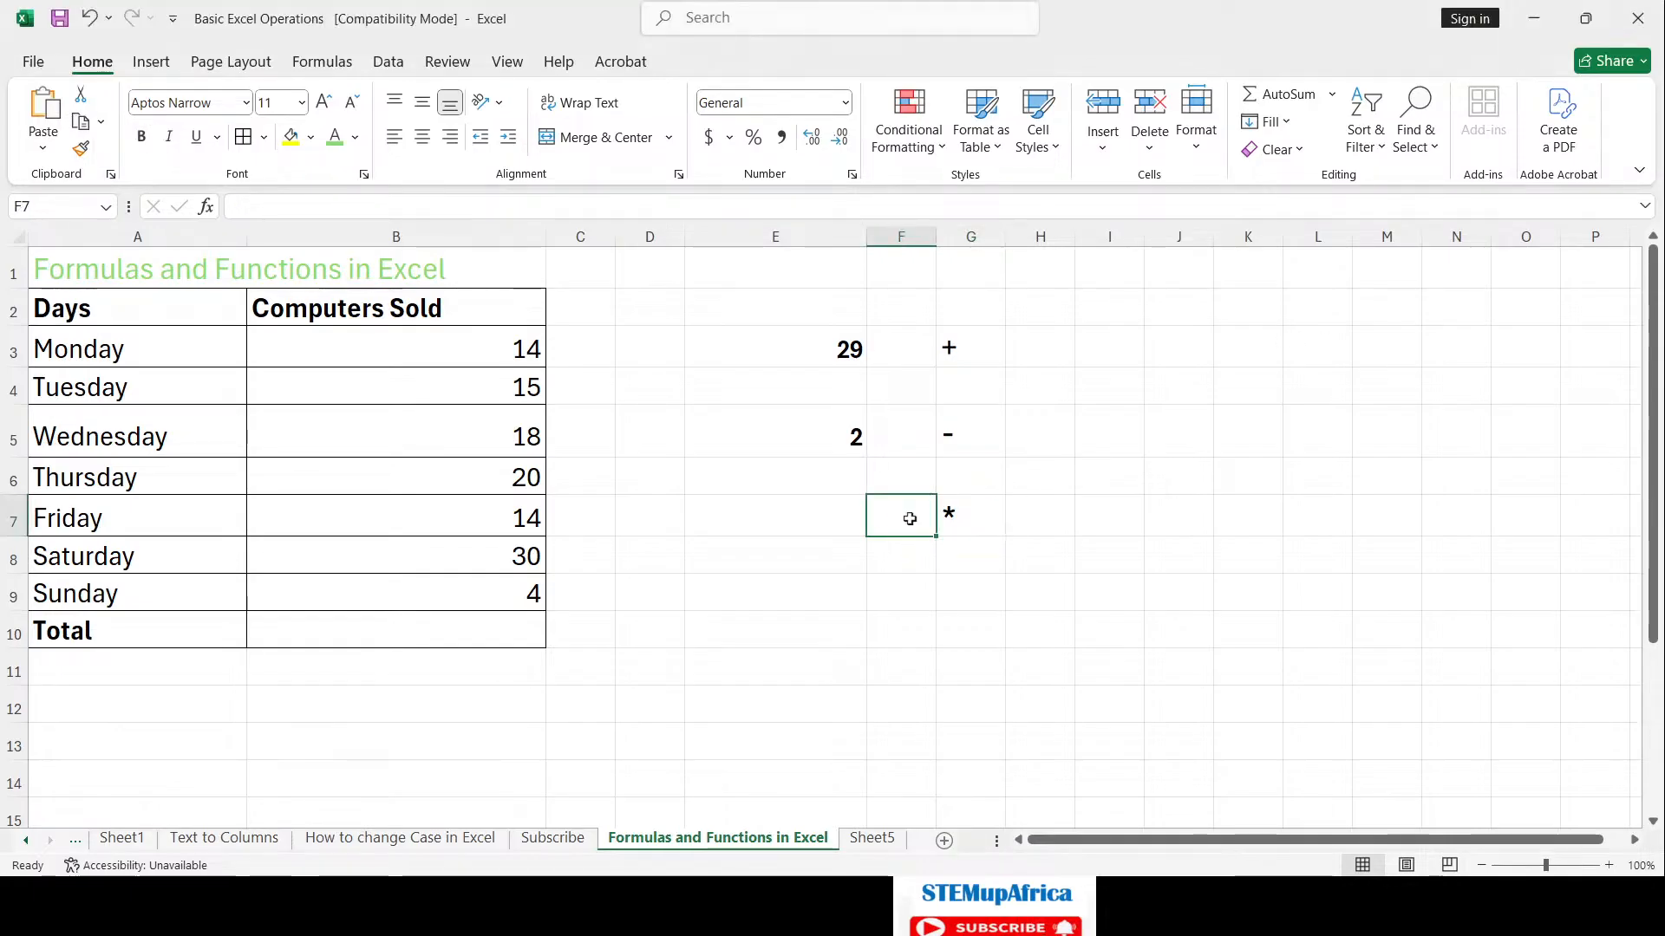
{"action": "left_click", "coordinate": [975, 517]}
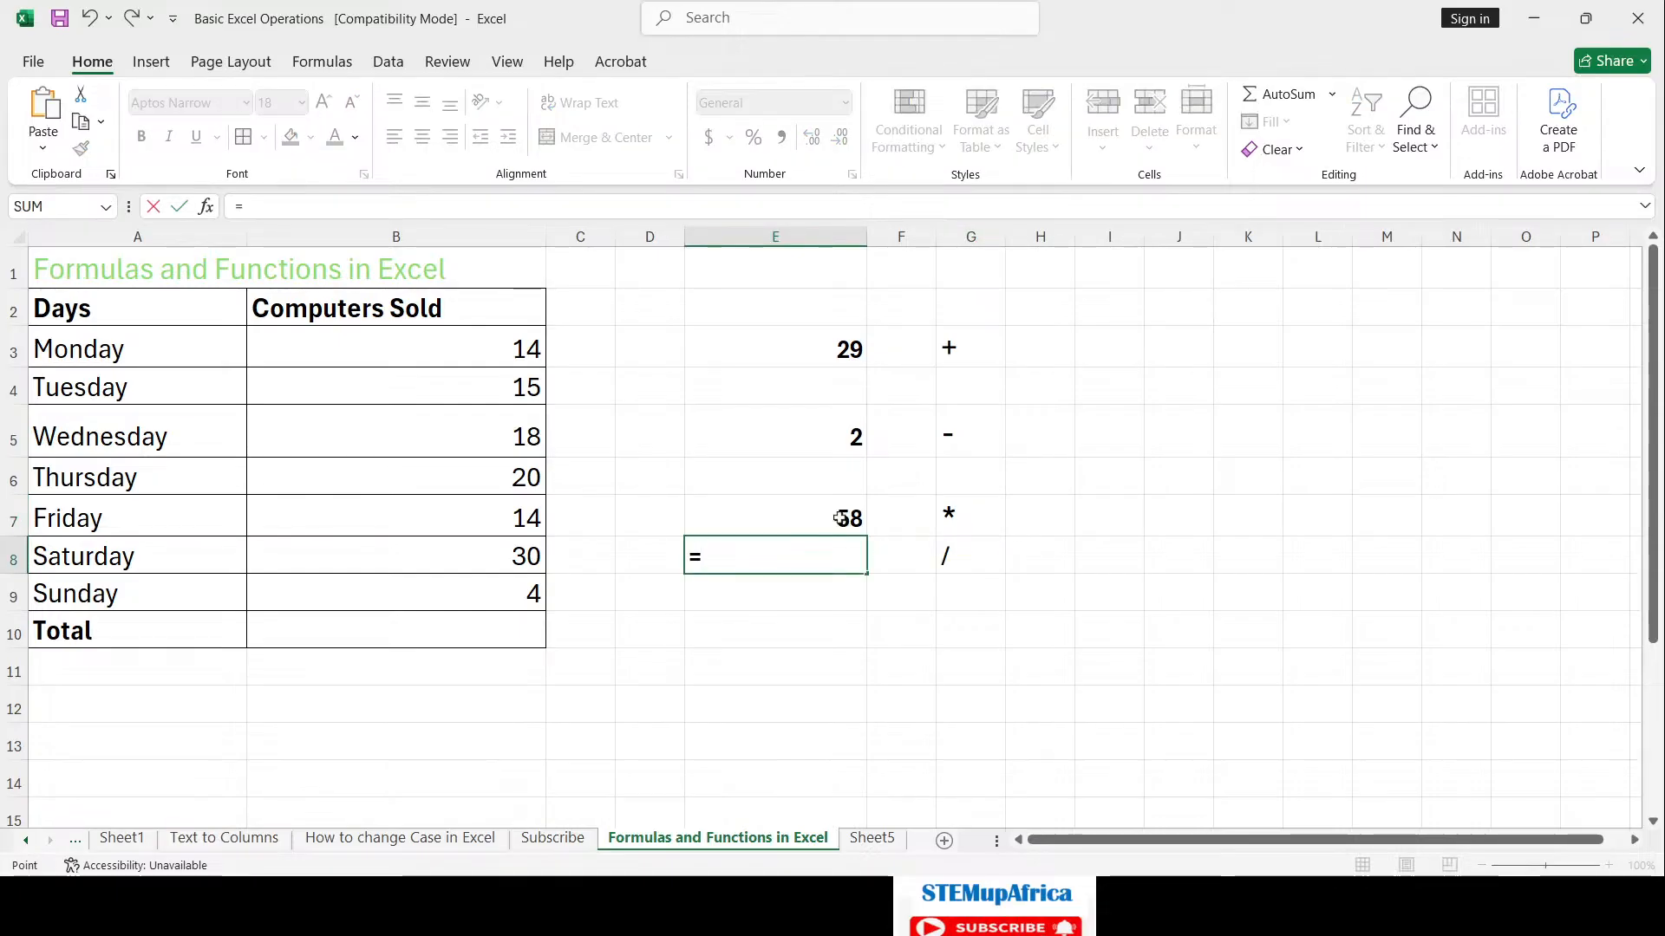
Step: Enter an enlarged division slash in G8 to label the E8 result
{"action": "left_click", "coordinate": [838, 518]}
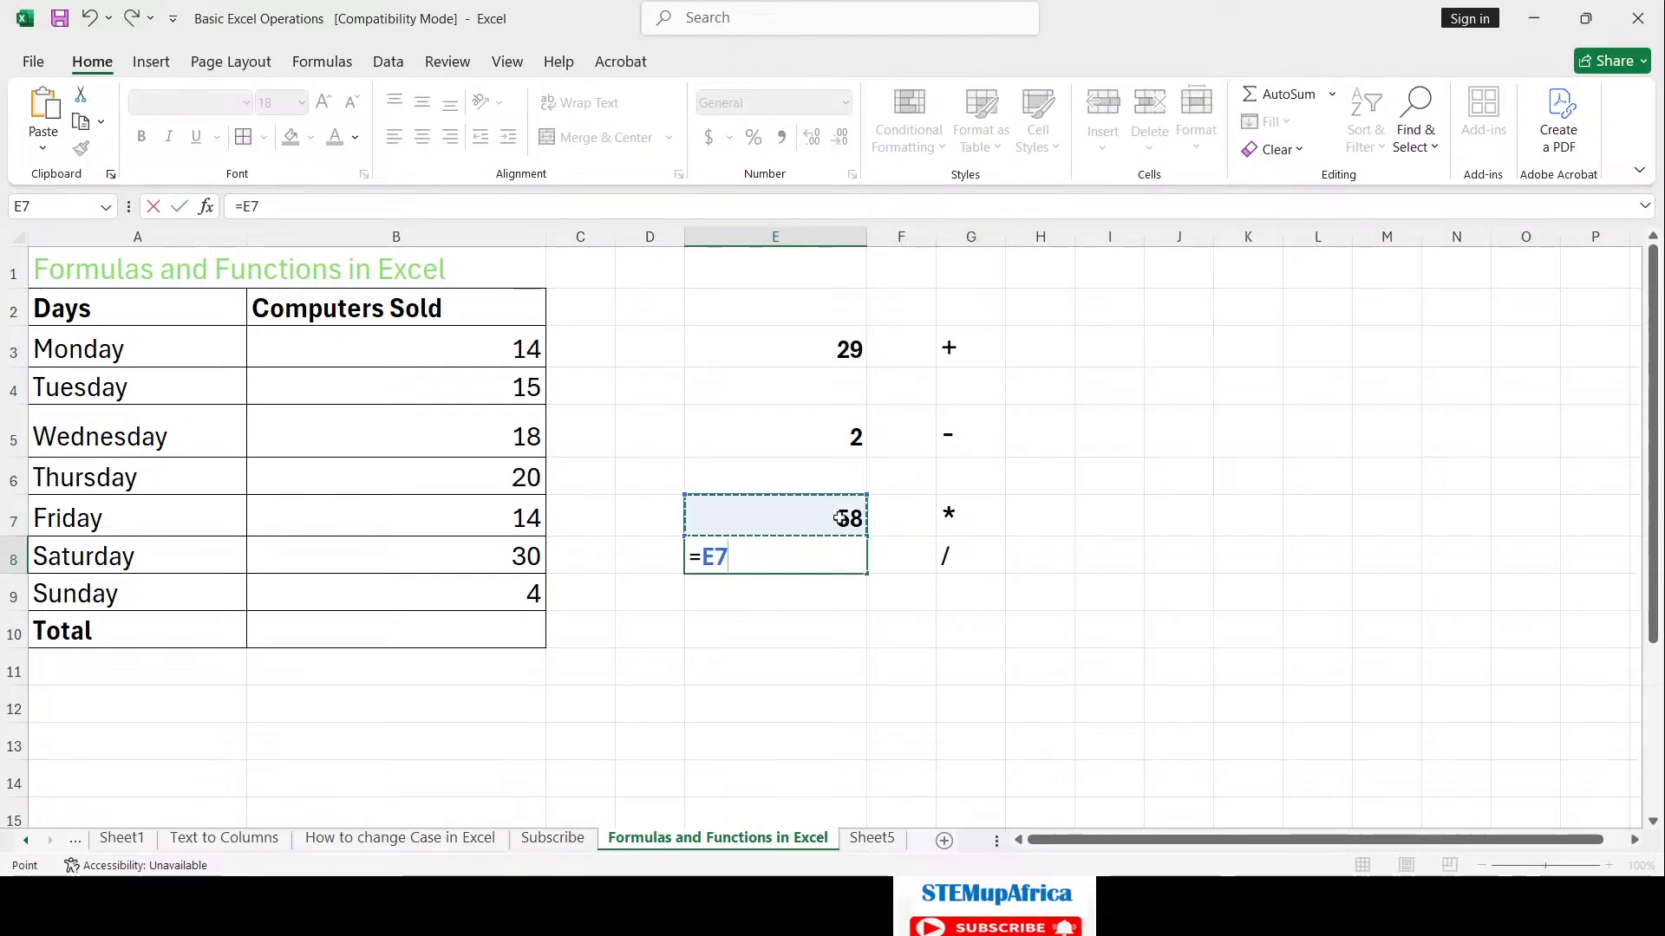
{"action": "type", "text": "/"}
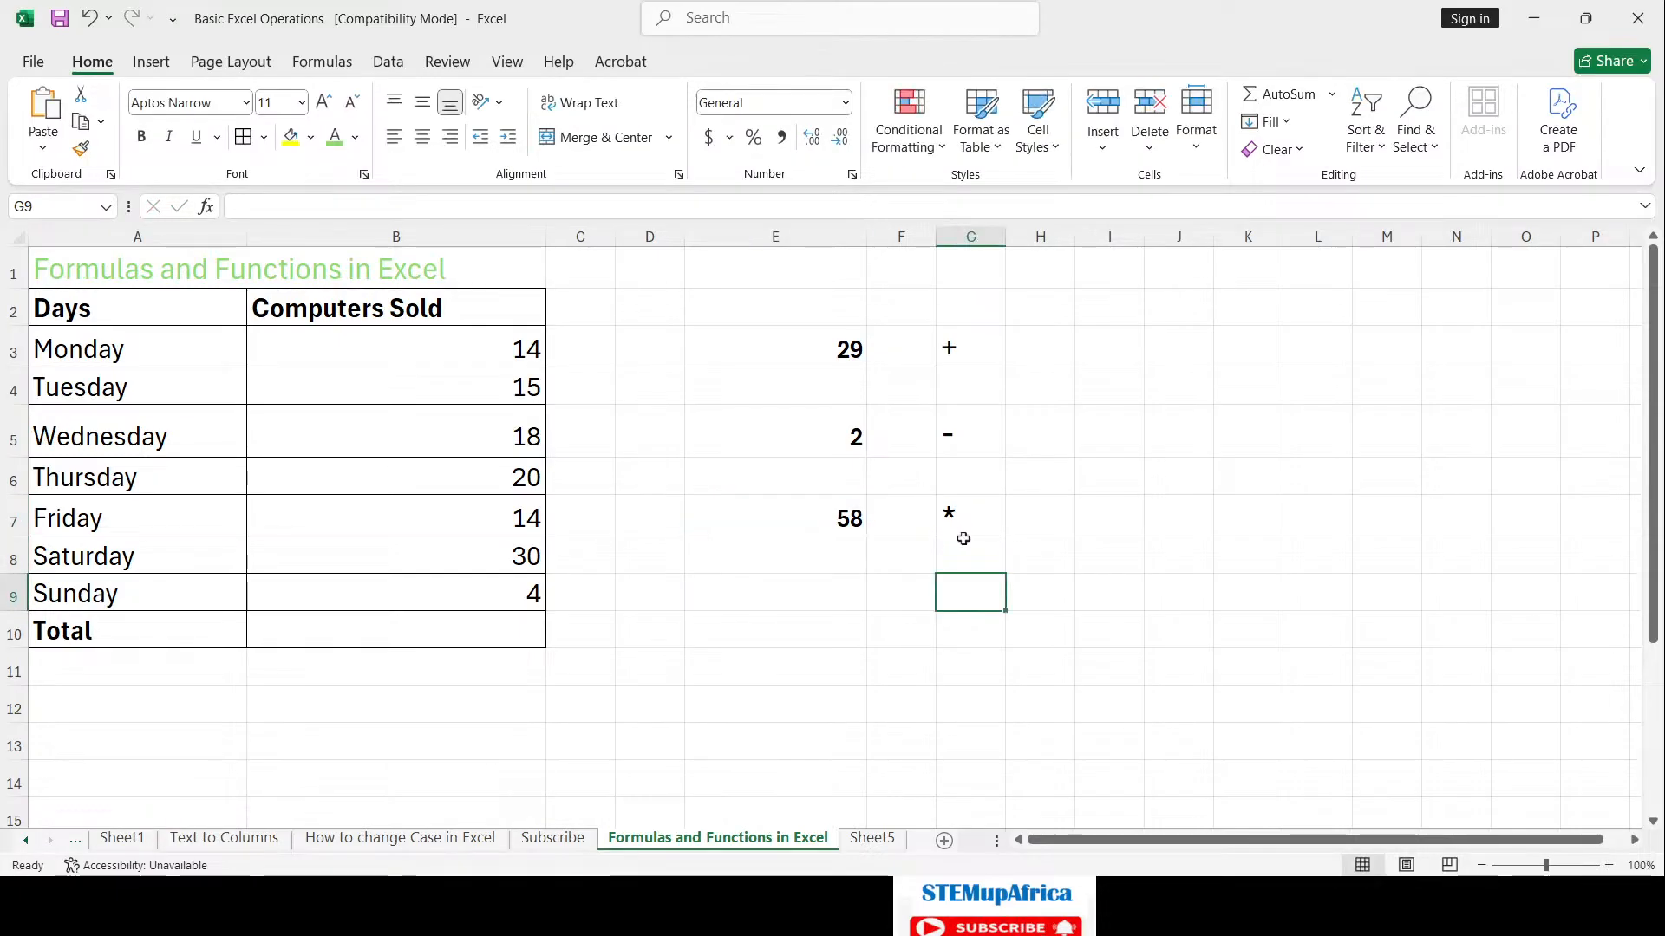
{"action": "left_click", "coordinate": [969, 555]}
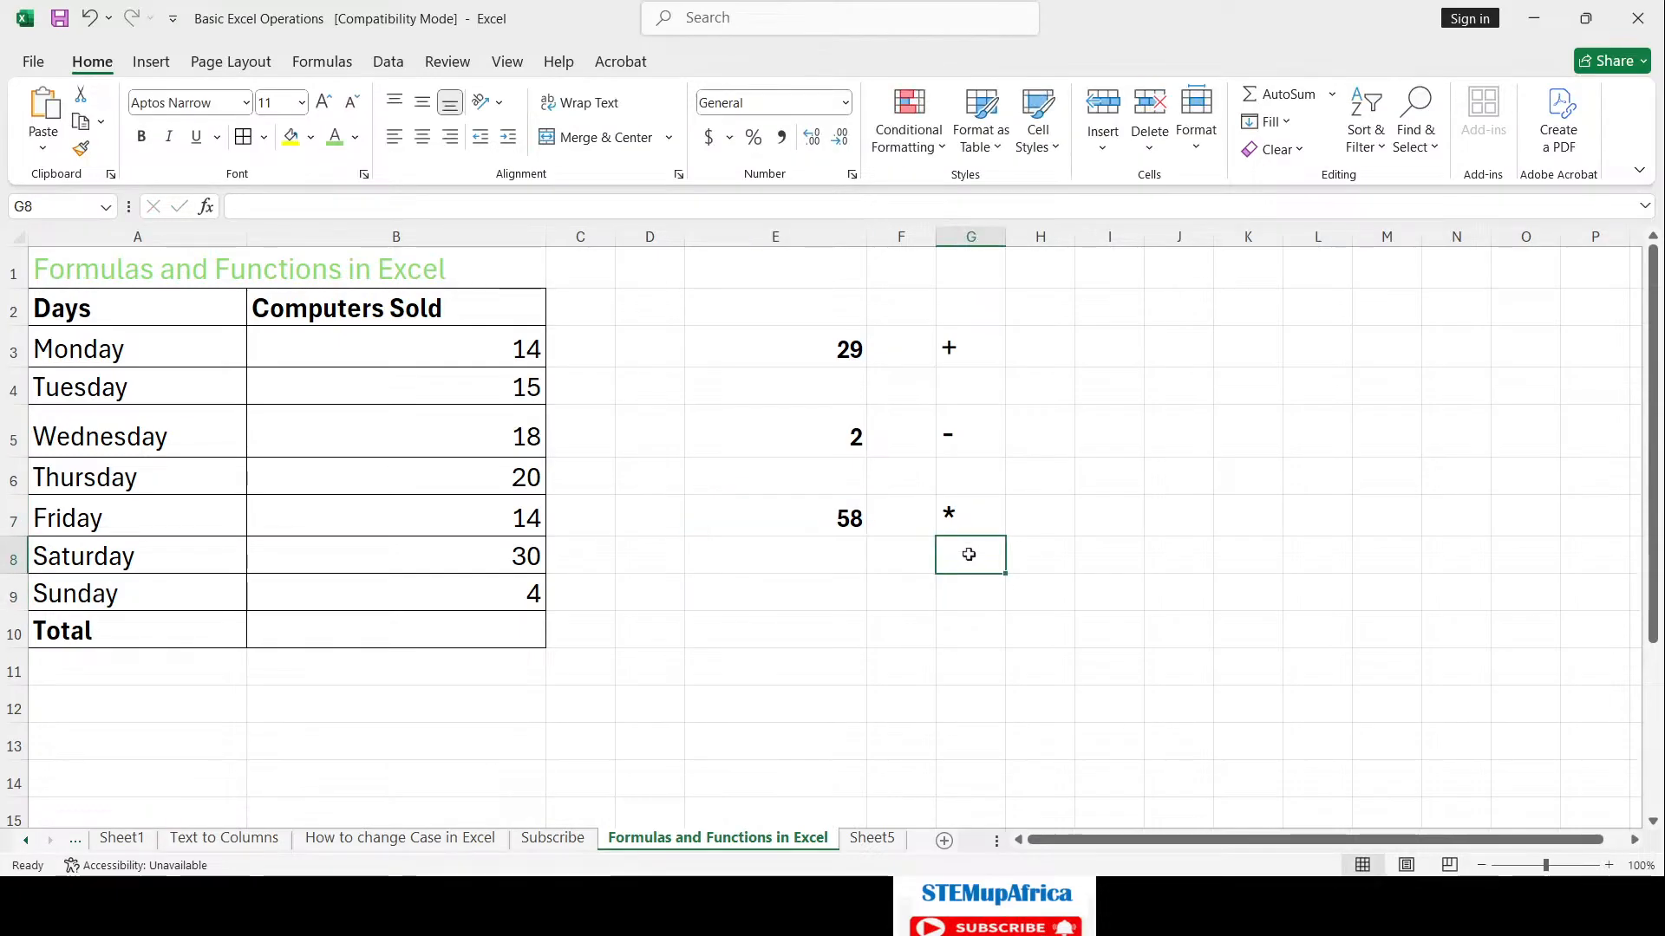
{"action": "type", "text": "/"}
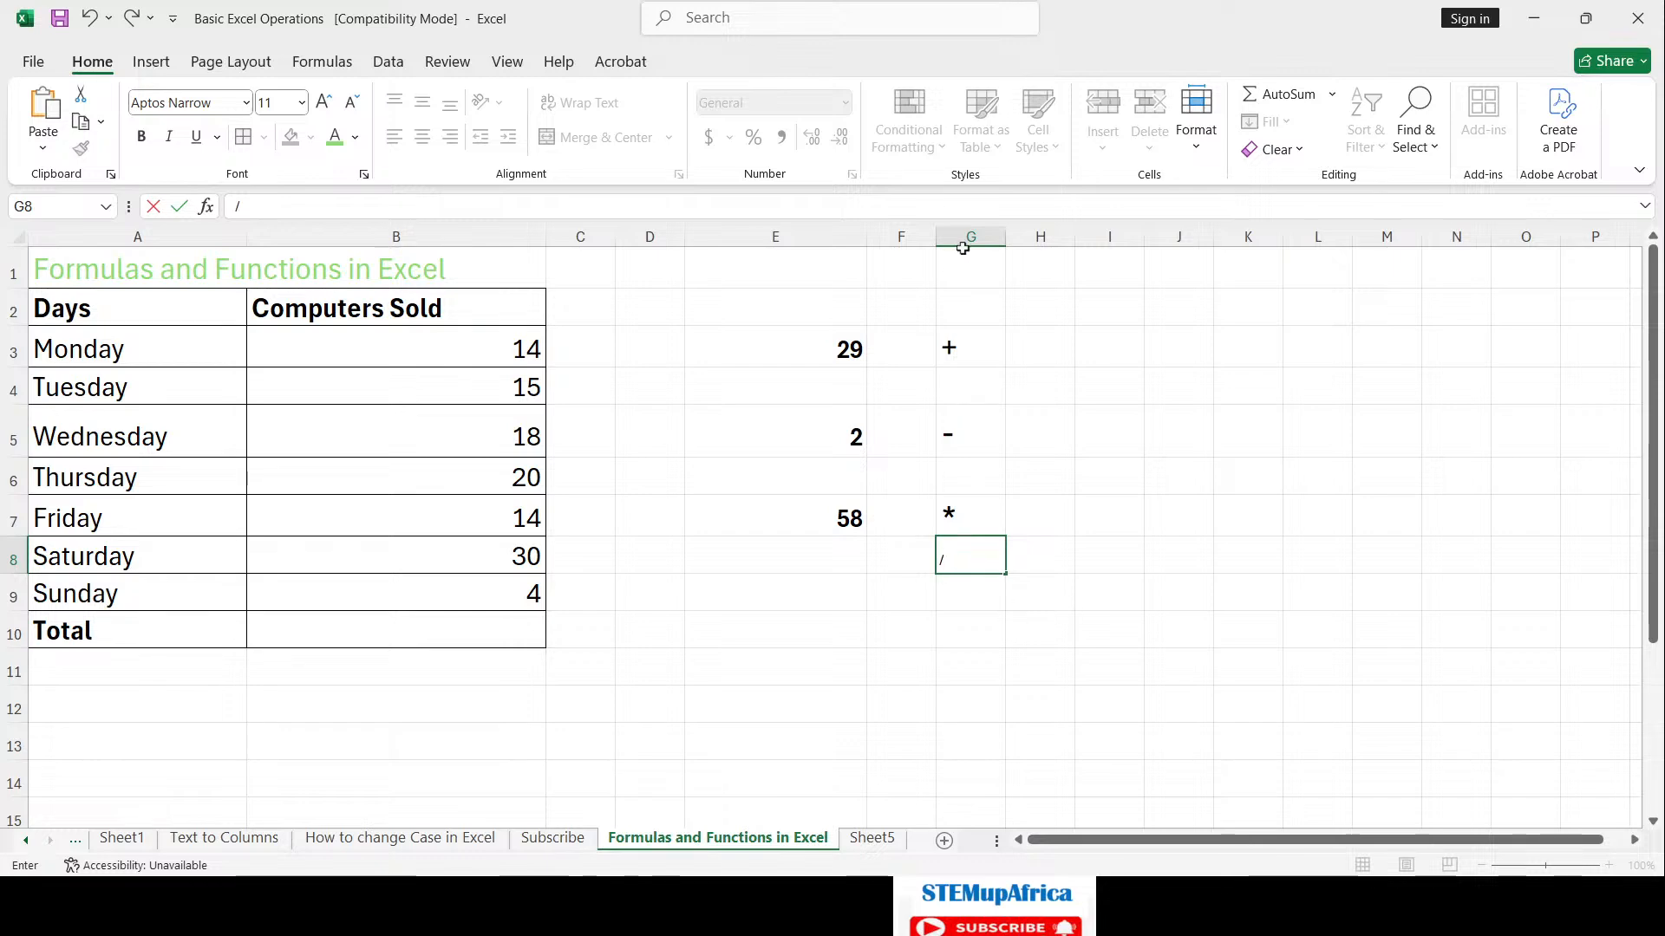
{"action": "left_click", "coordinate": [975, 587]}
{"action": "left_click", "coordinate": [974, 562]}
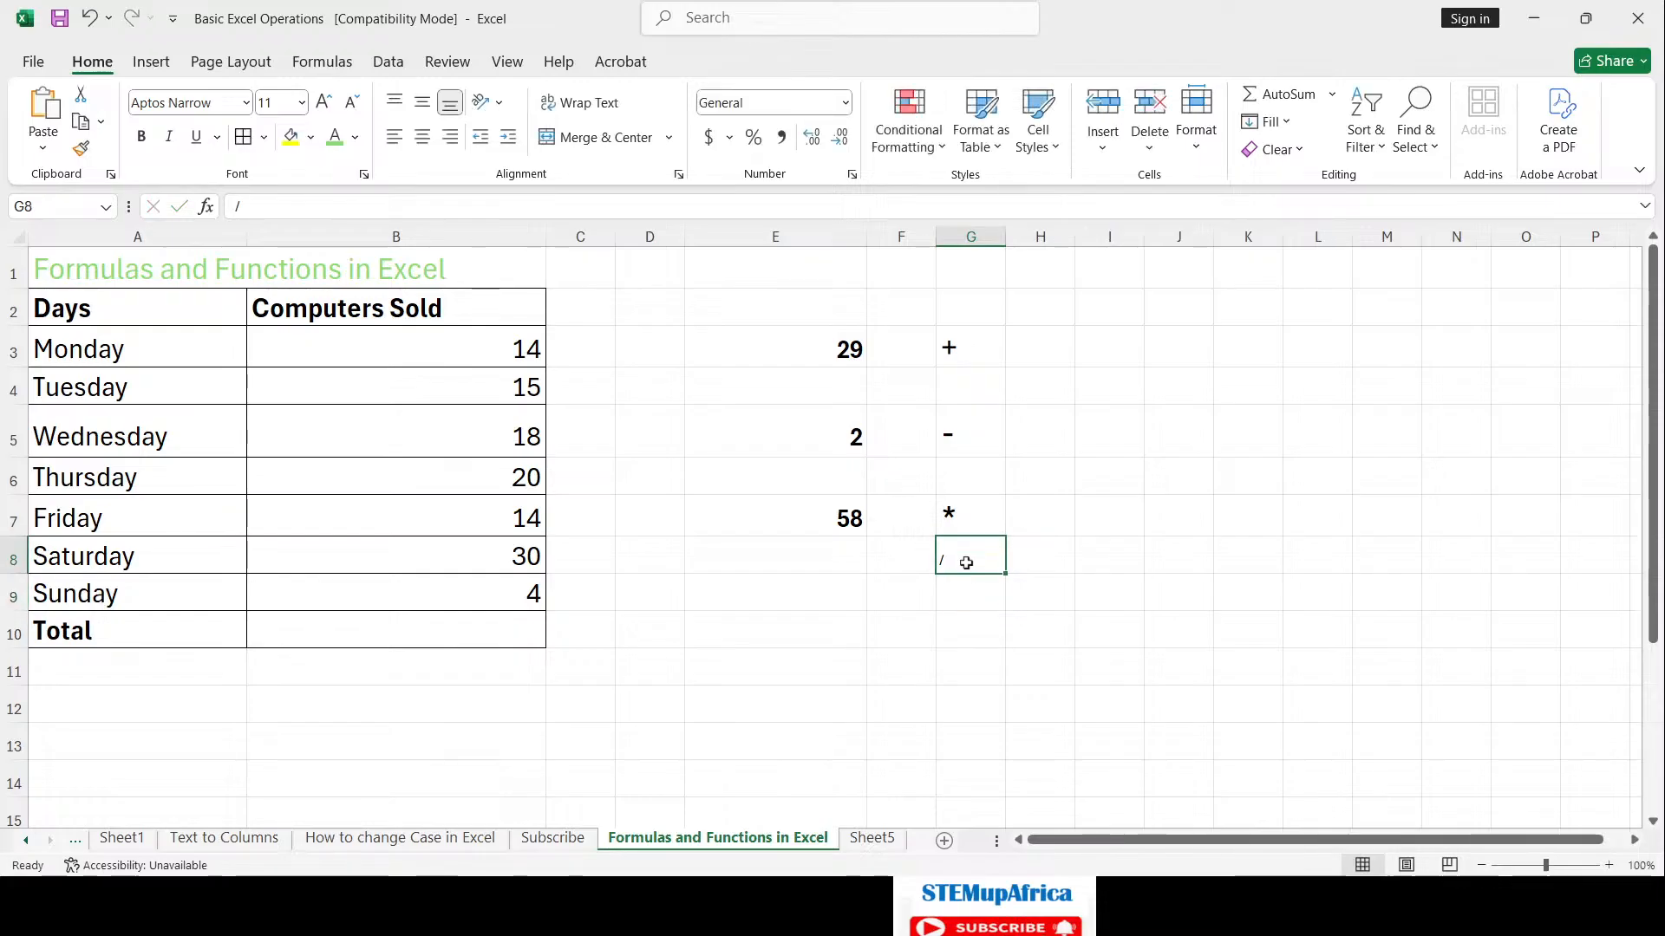
{"action": "left_click", "coordinate": [326, 103]}
{"action": "left_click", "coordinate": [326, 102]}
{"action": "left_click", "coordinate": [326, 103]}
{"action": "left_click", "coordinate": [326, 102]}
{"action": "left_click", "coordinate": [326, 102]}
{"action": "left_click", "coordinate": [970, 587]}
{"action": "left_click", "coordinate": [838, 561]}
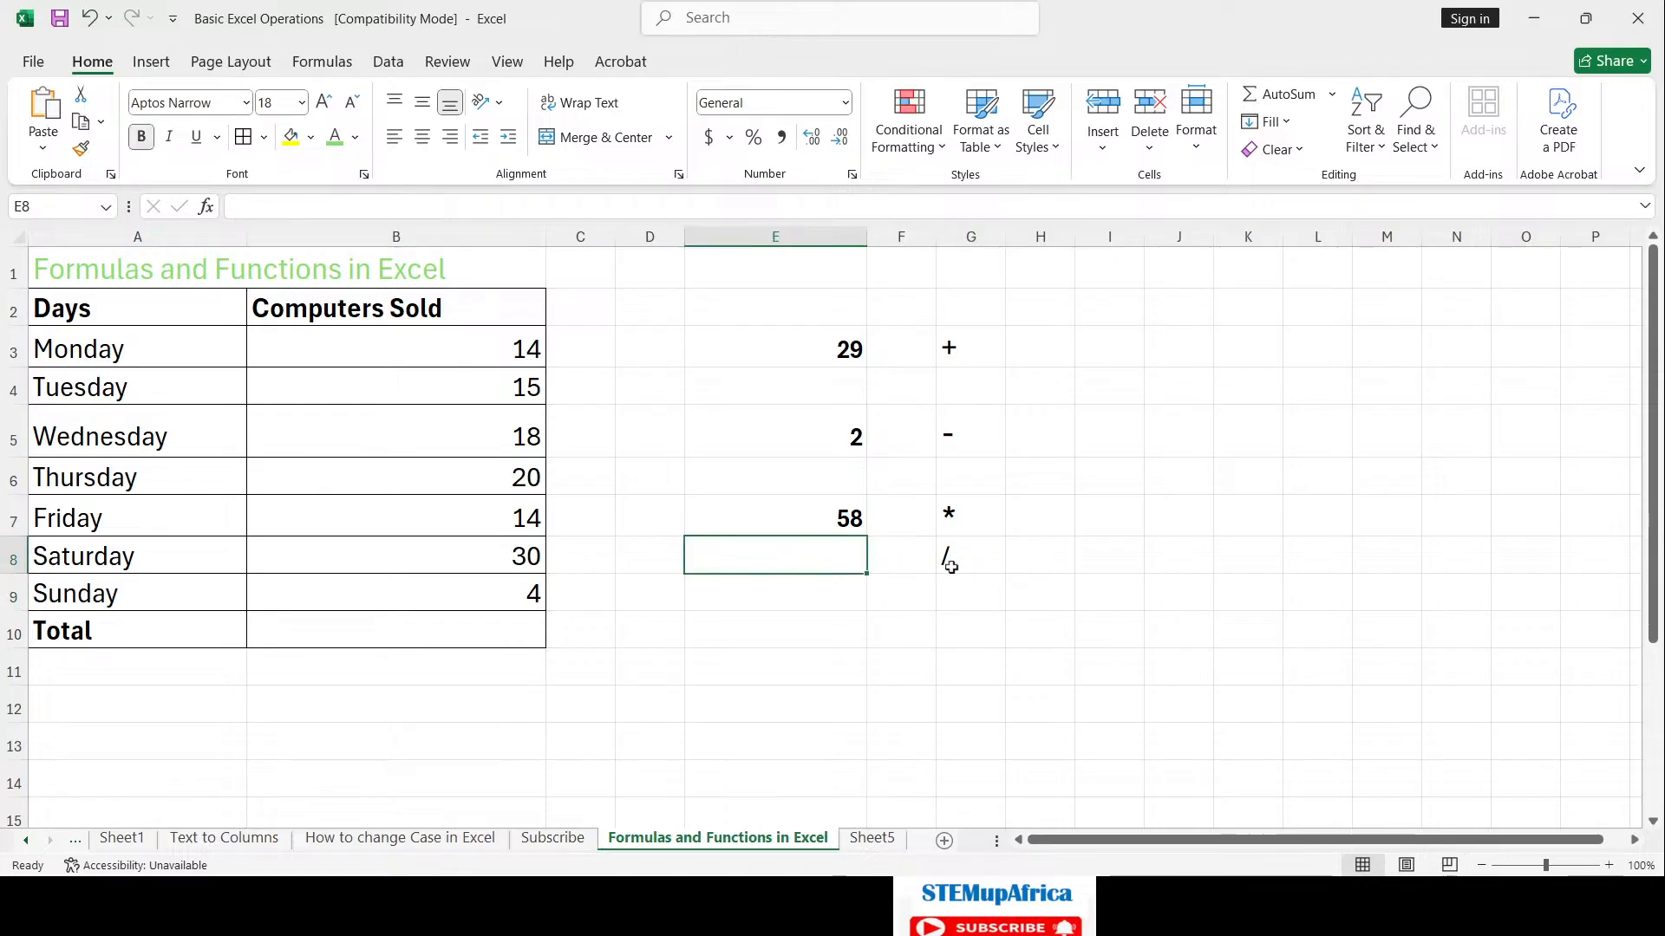
Step: Enter =E7/2 in E8 to divide the product by 2
{"action": "type", "text": "="}
{"action": "left_click", "coordinate": [839, 518]}
{"action": "type", "text": "/2"}
{"action": "key", "text": "Return"}
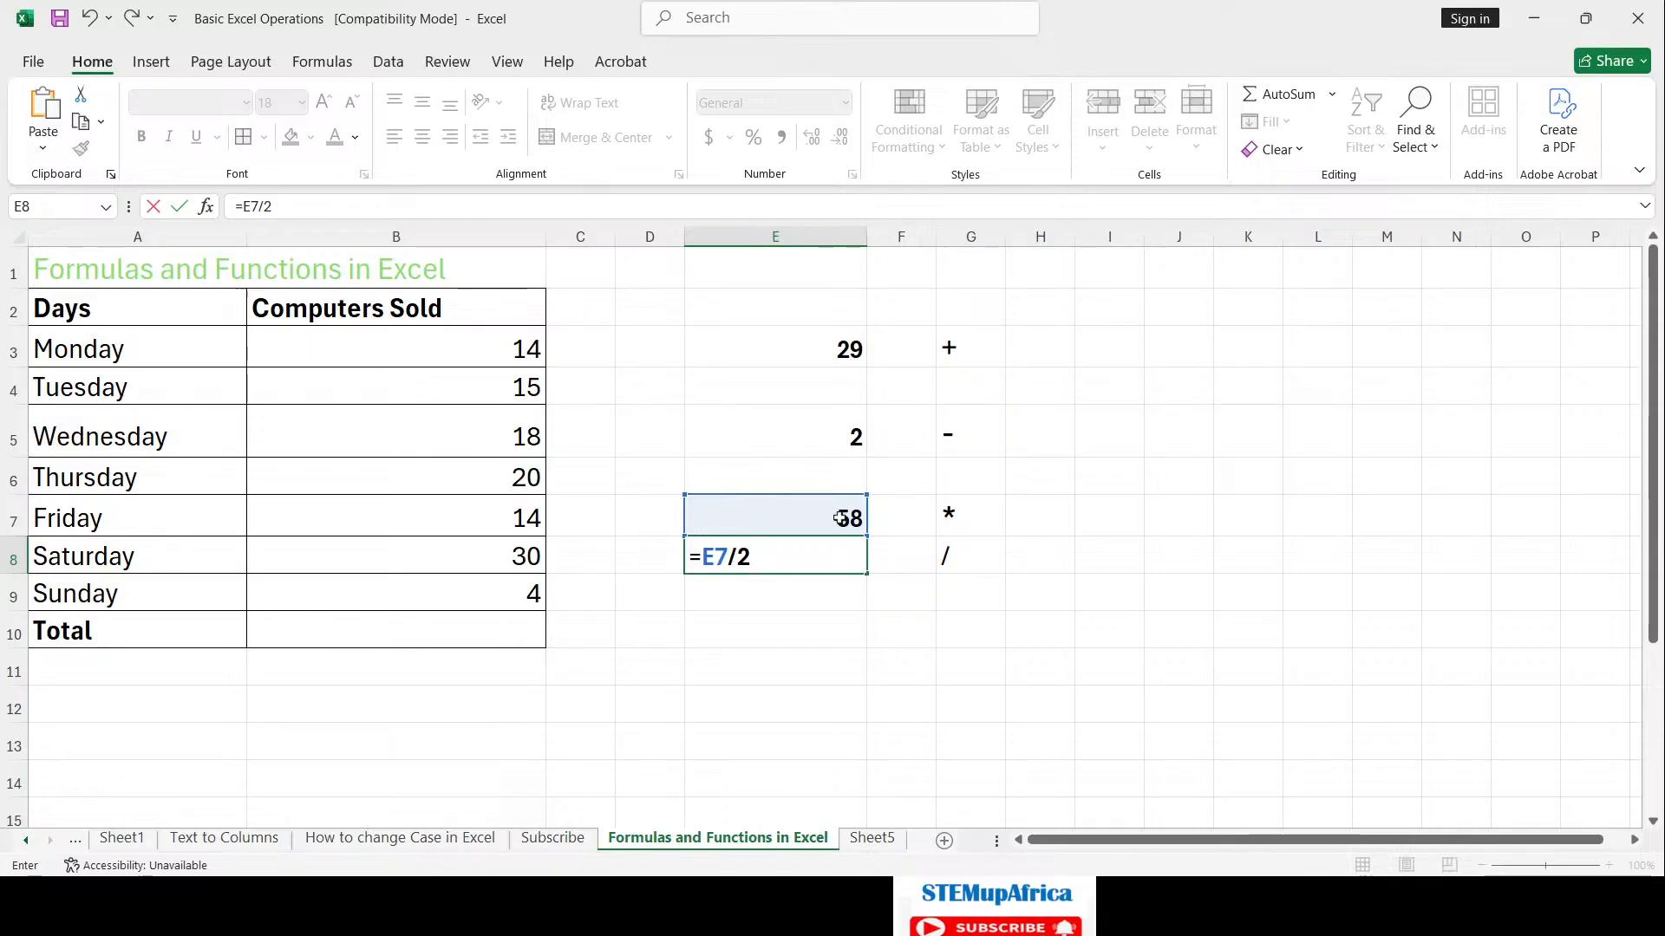
{"action": "key", "text": "Return"}
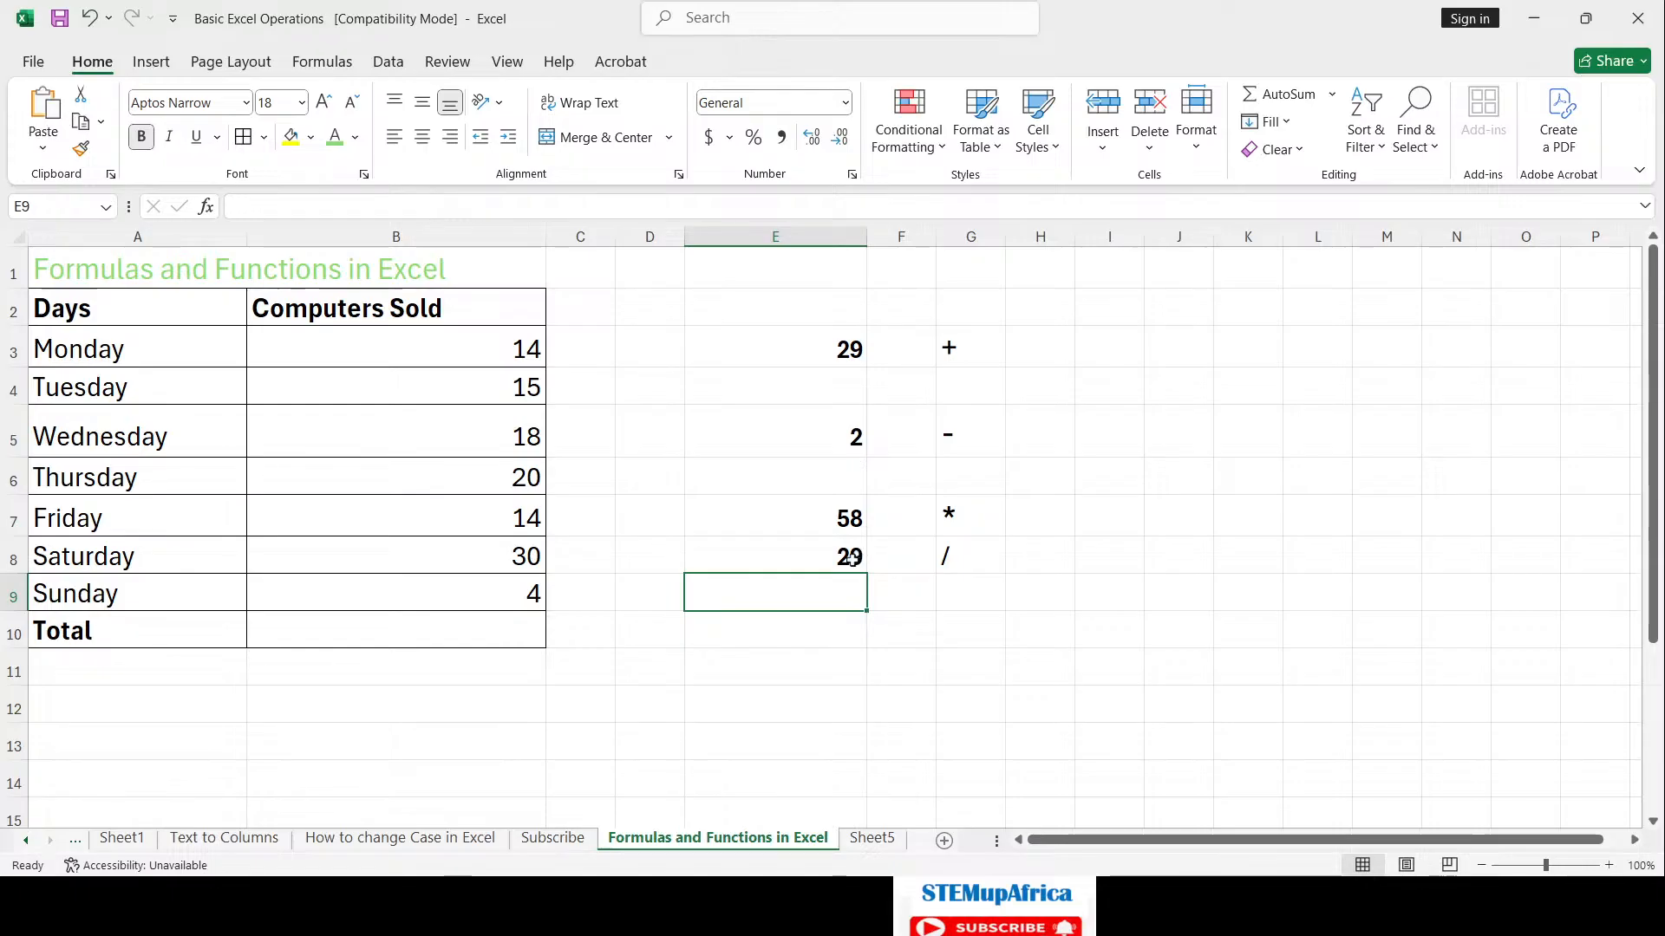
Step: Rewrite E8 as =E7/E5, dividing 58 by E5's 2 to show 29
{"action": "left_click", "coordinate": [849, 557]}
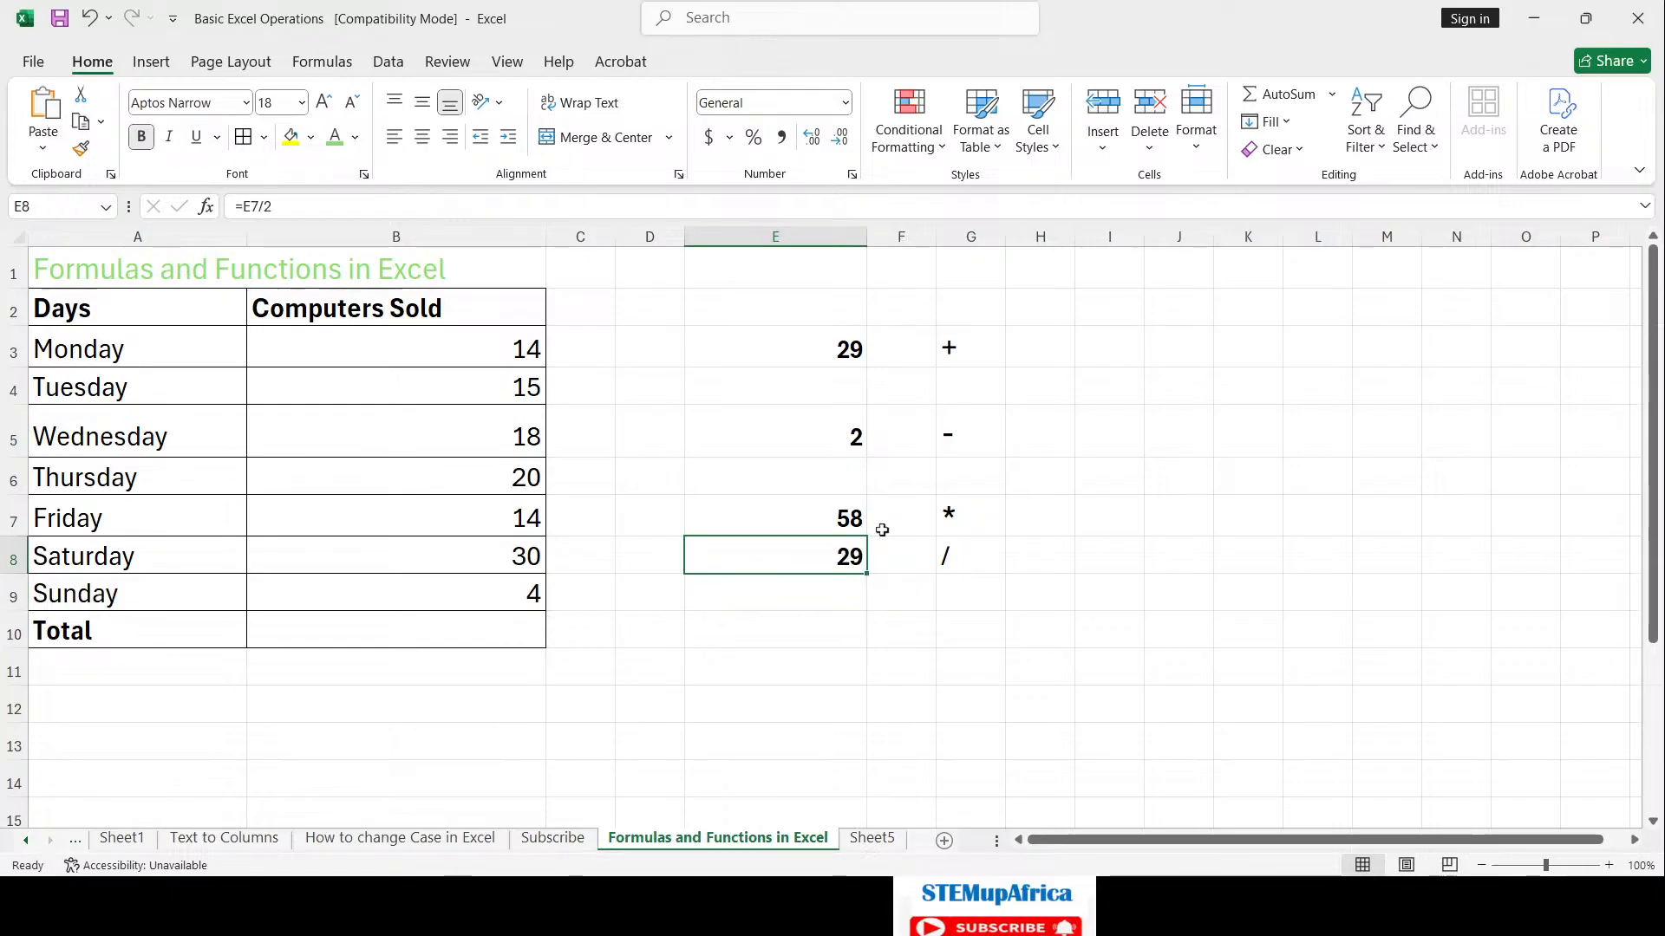
{"action": "type", "text": "="}
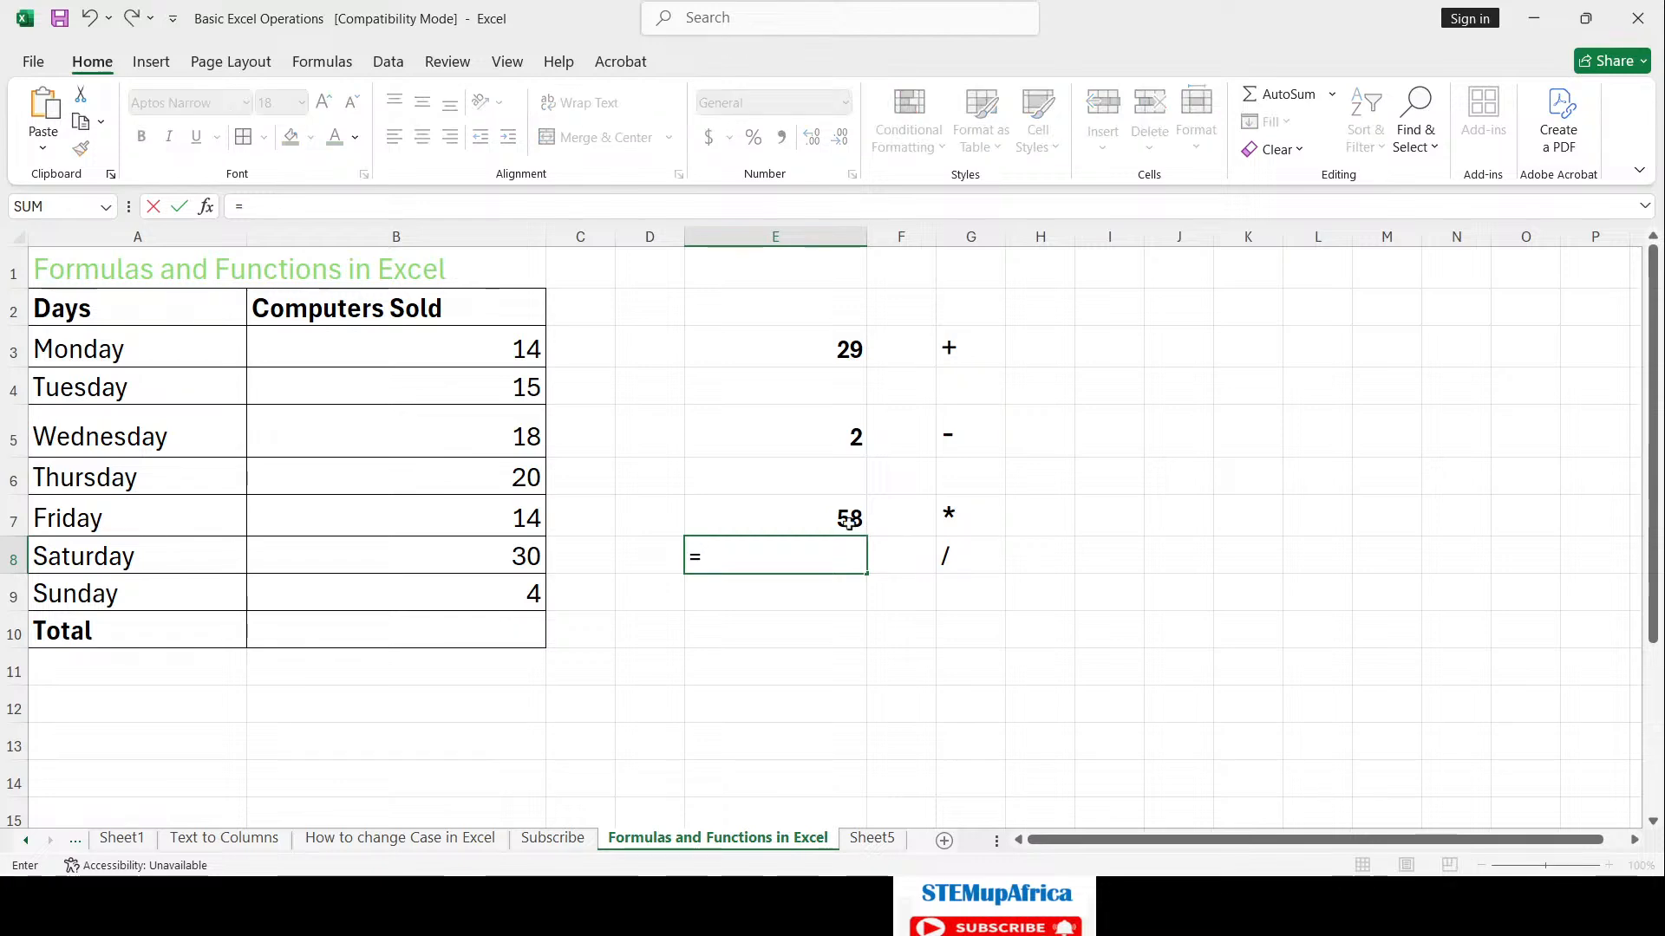
{"action": "left_click", "coordinate": [845, 514]}
{"action": "type", "text": "/"}
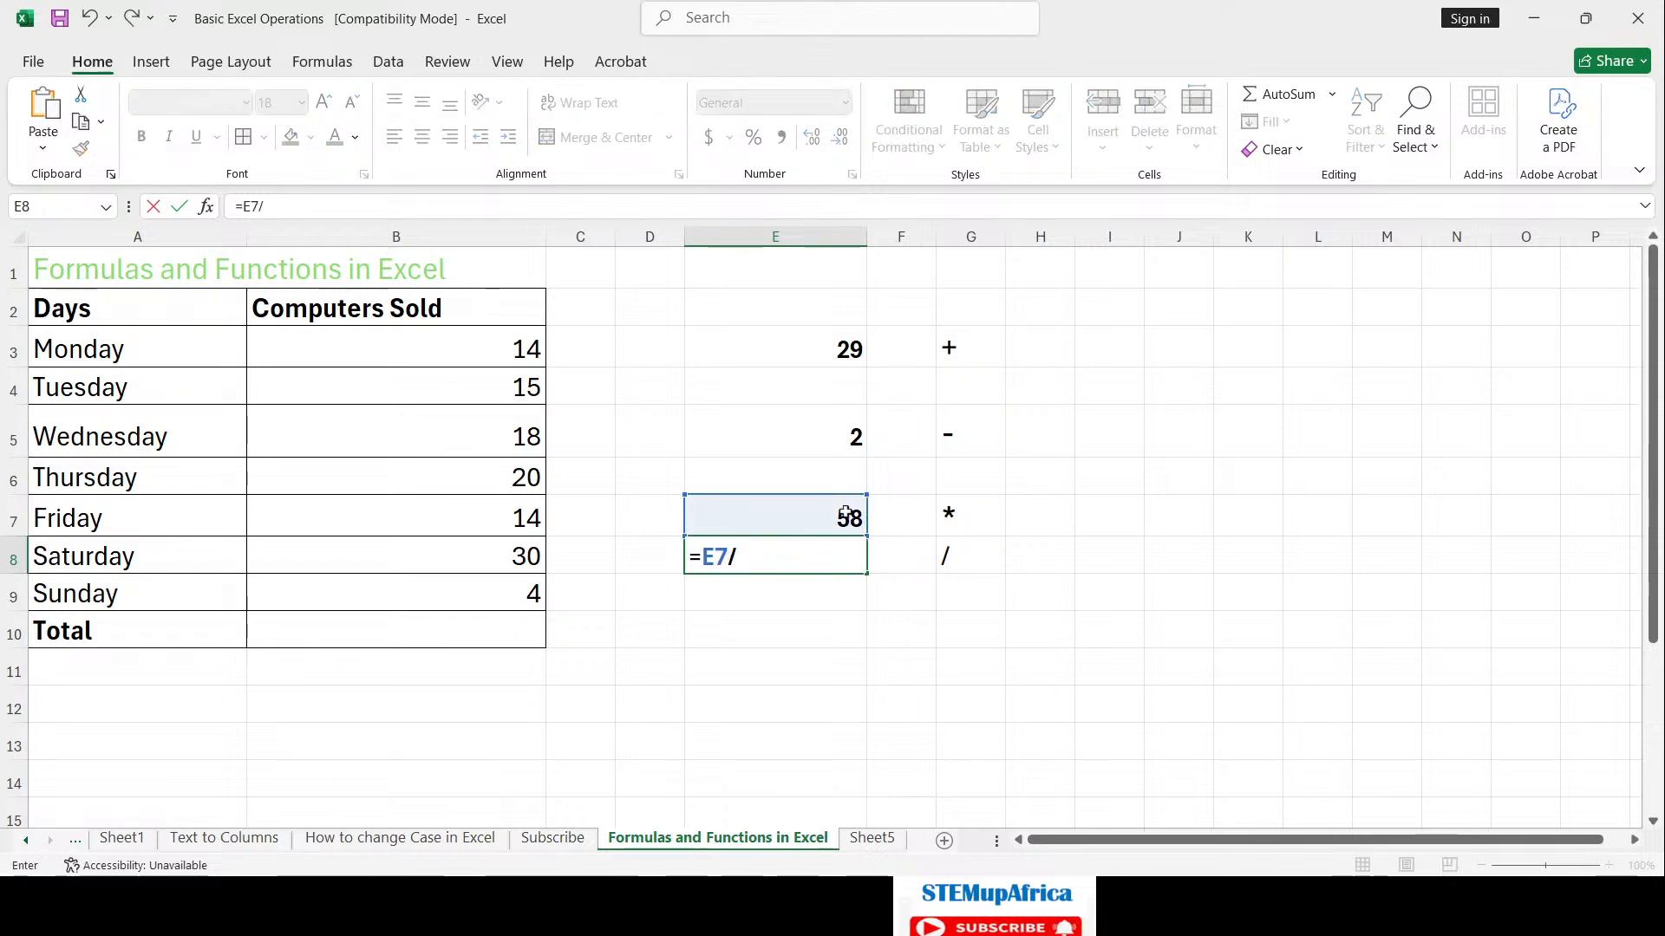
{"action": "left_click", "coordinate": [843, 437]}
{"action": "key", "text": "Return"}
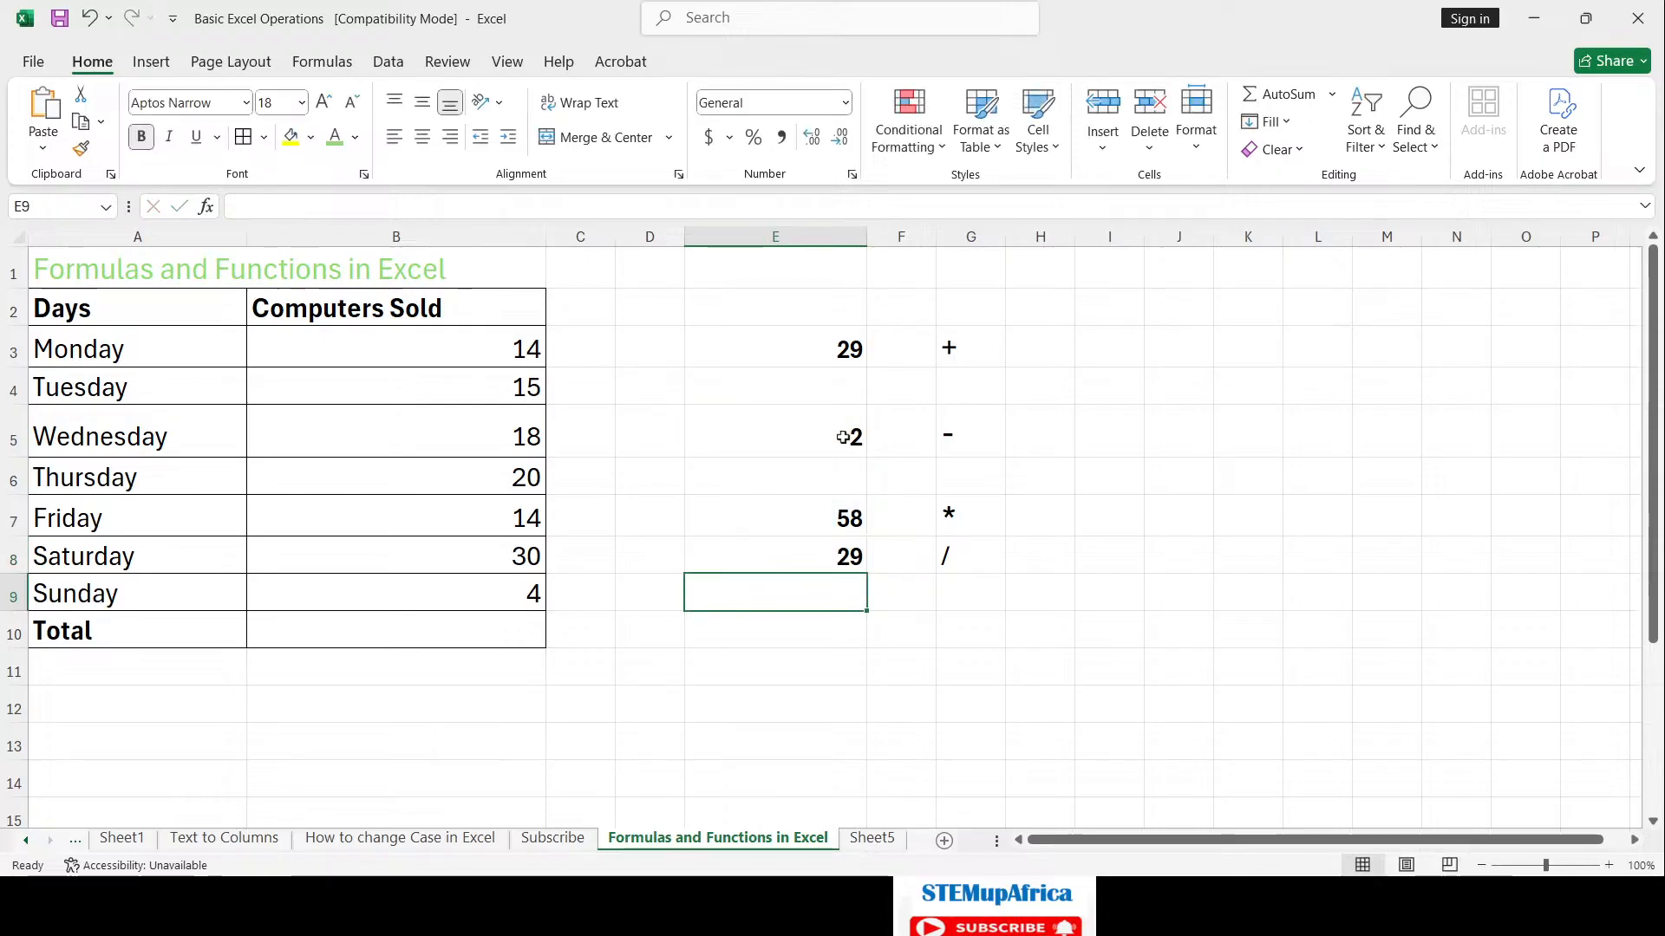
{"action": "left_click", "coordinate": [855, 563]}
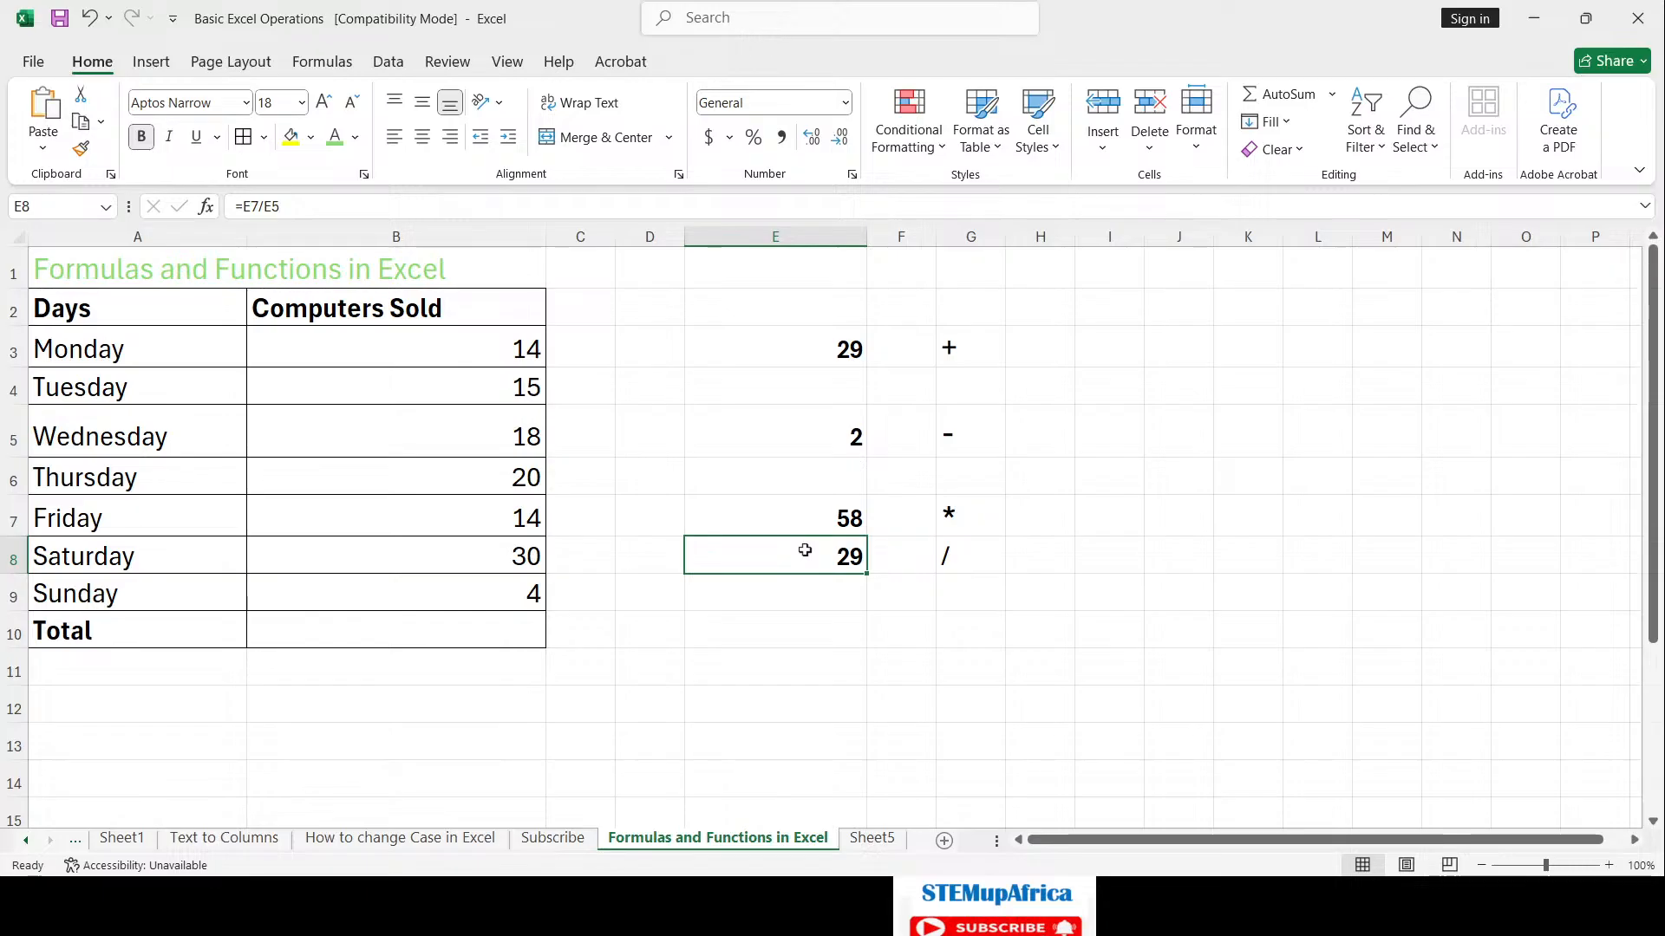
Step: Review the results 29, 2, 58 and 29 in E3:E8, then clear the selection
{"action": "left_click_drag", "start_coordinate": [832, 342], "coordinate": [841, 545]}
{"action": "left_click", "coordinate": [812, 626]}
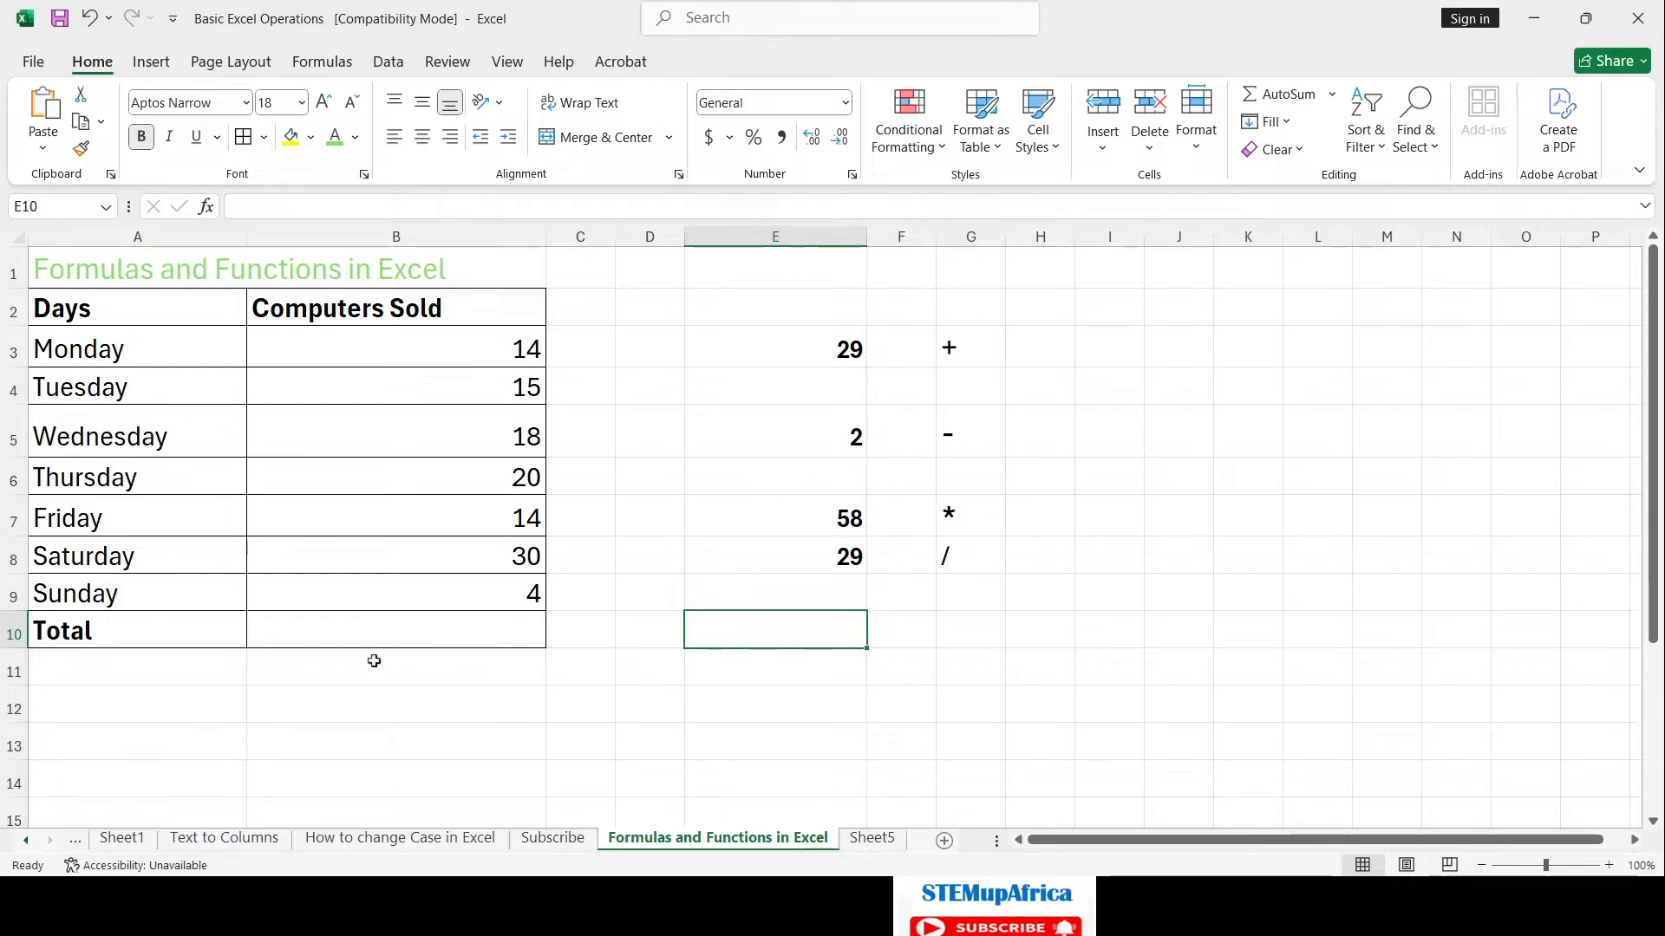
Step: Review the Computers Sold figures in B3:B9 and start a formula with = in Total cell B10
{"action": "left_click", "coordinate": [471, 622]}
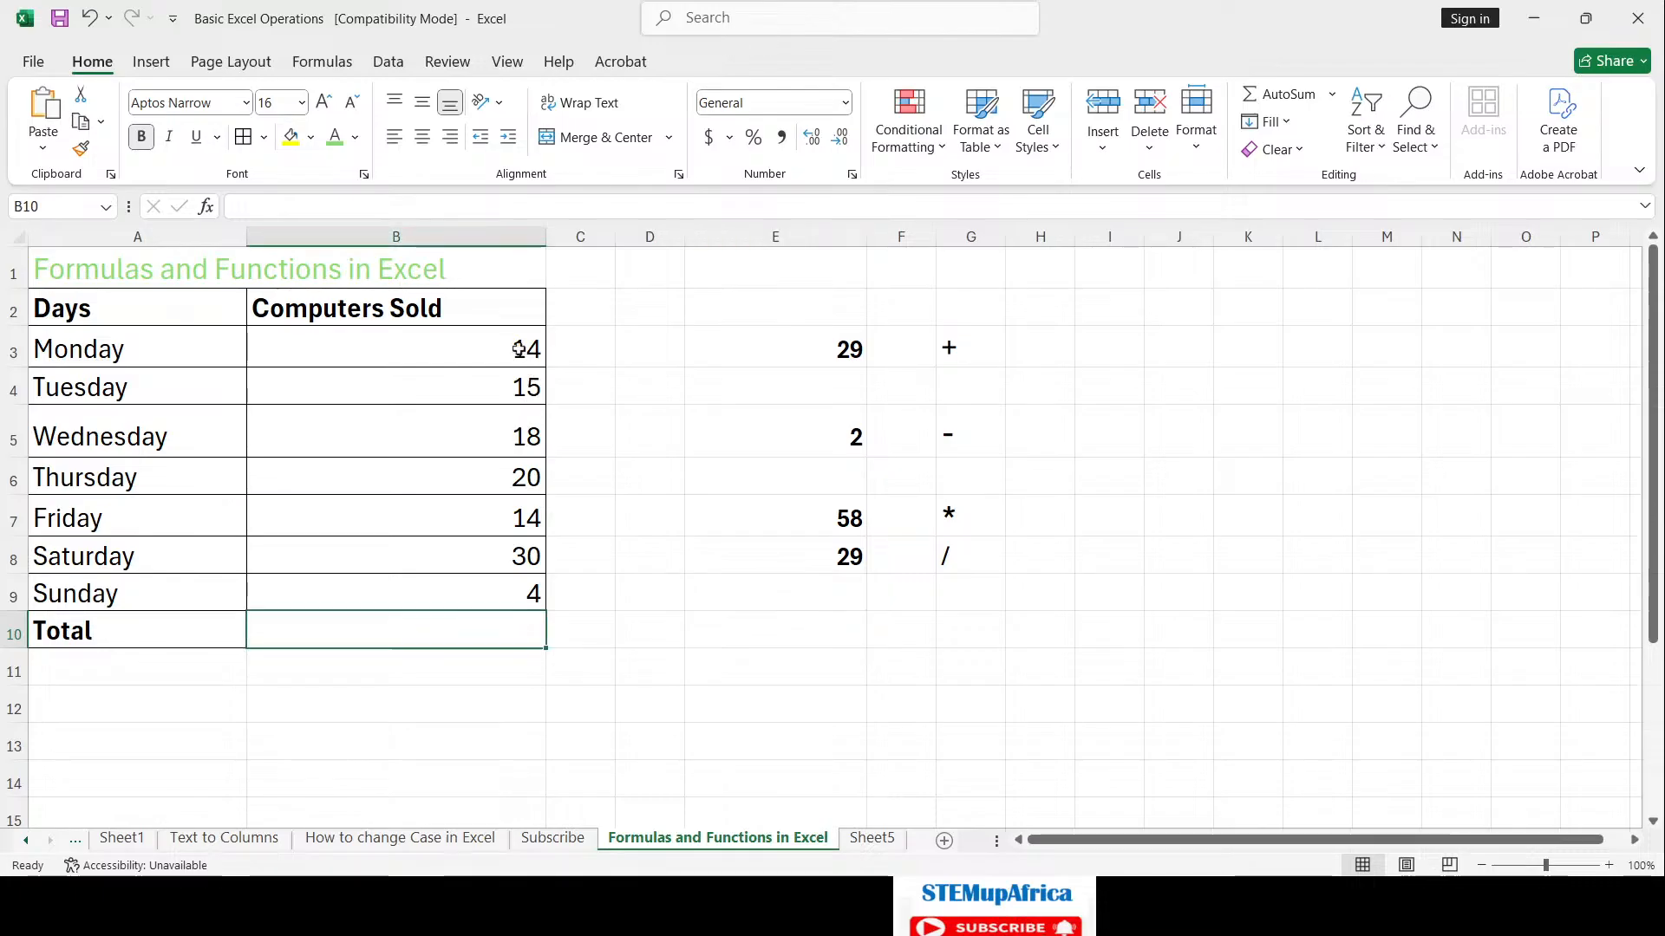
{"action": "left_click_drag", "start_coordinate": [519, 349], "coordinate": [501, 576]}
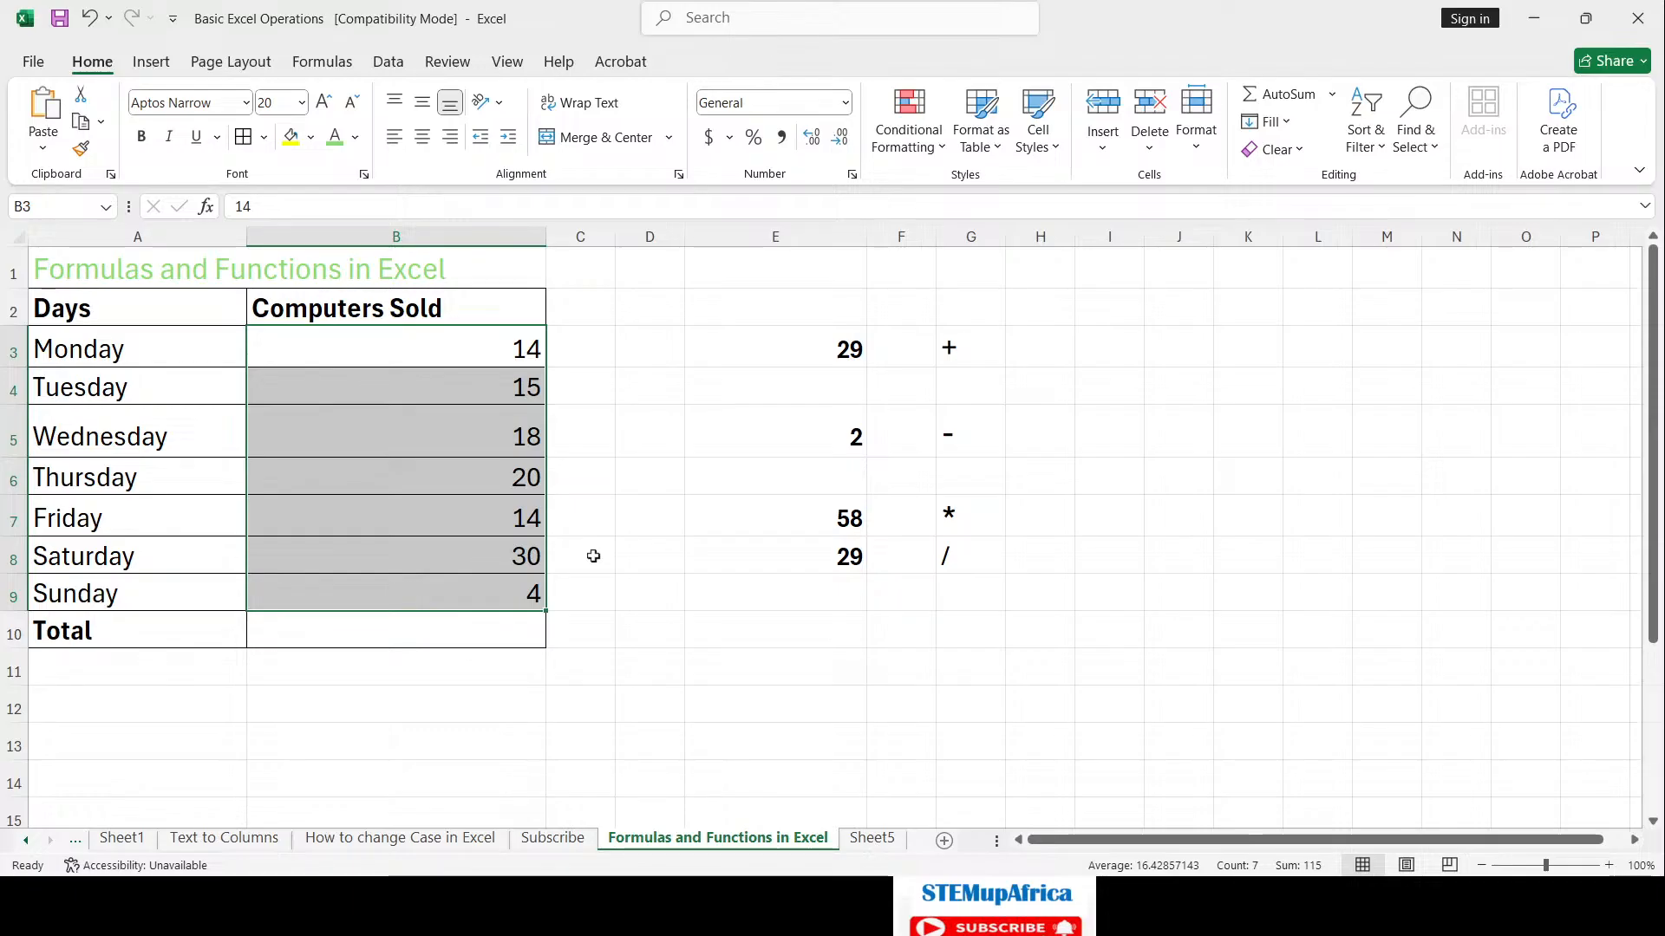
{"action": "left_click", "coordinate": [486, 631]}
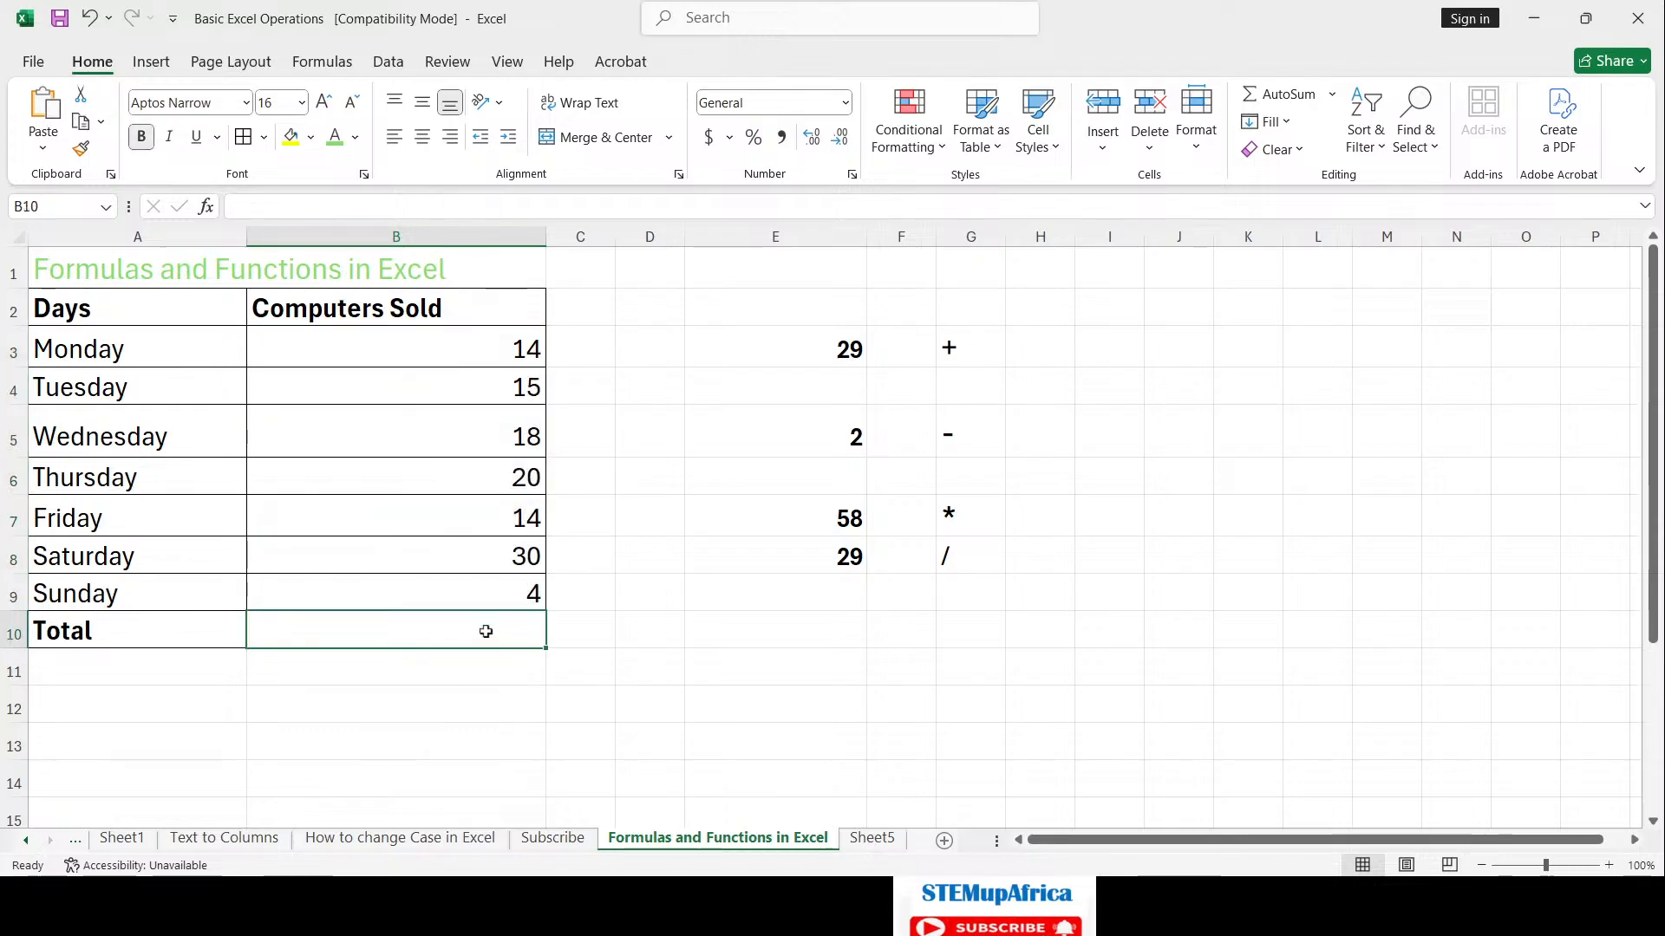
{"action": "type", "text": "="}
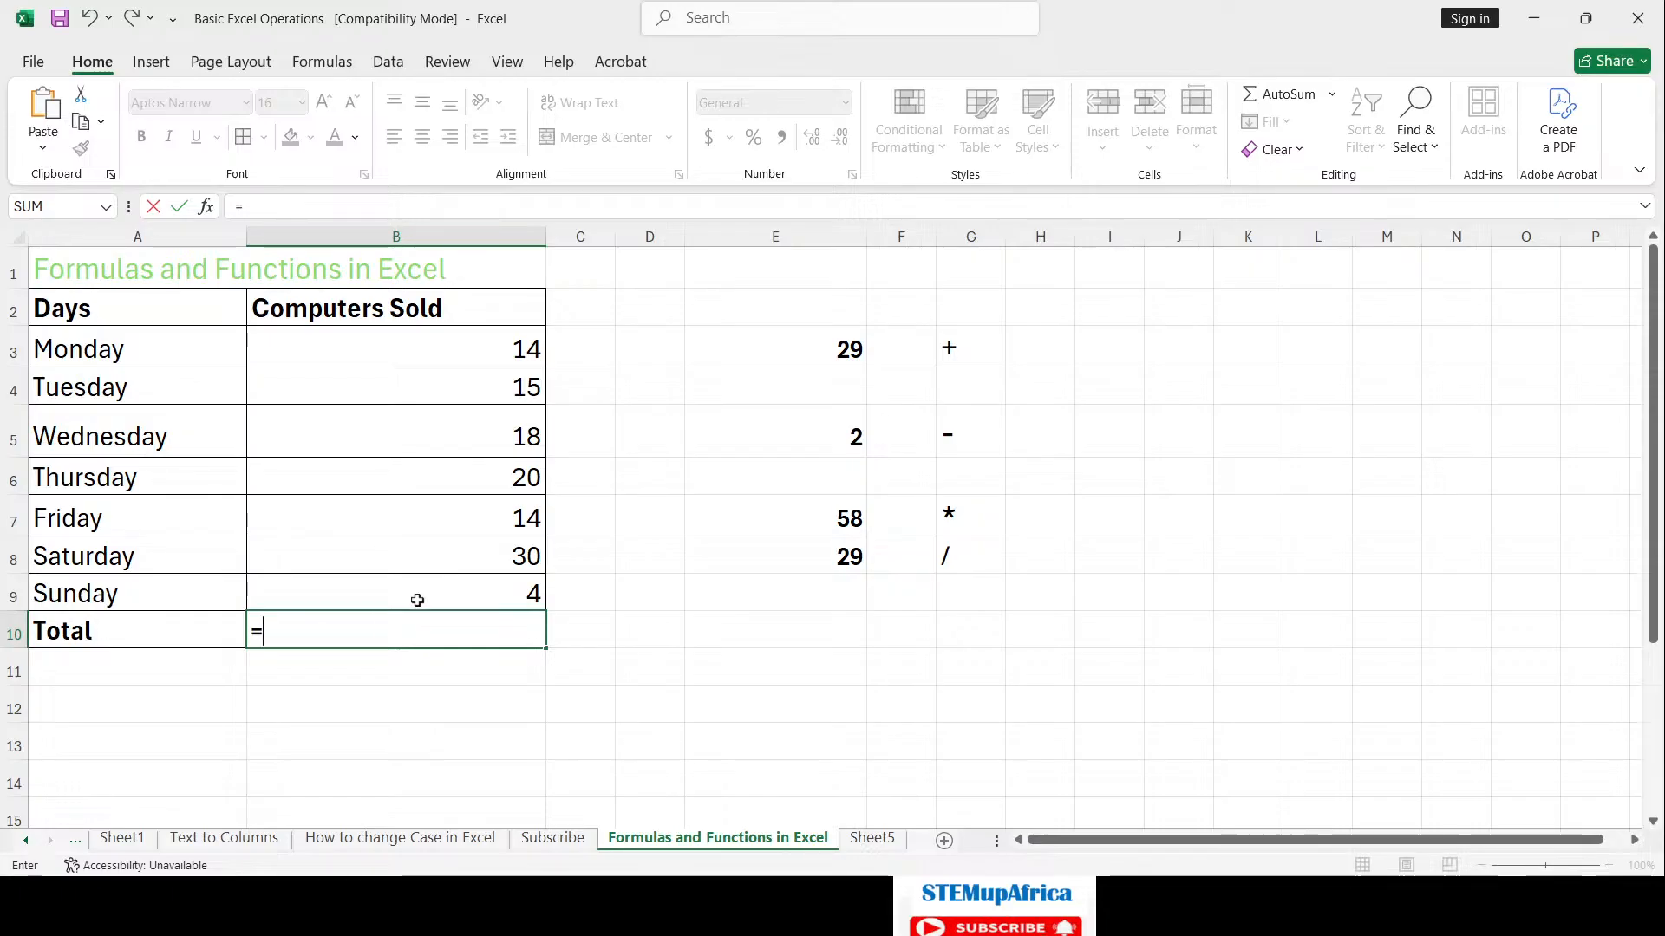
Step: Build =B3+B4+B5+B6+B7+B8+B9 in B10 to total the week's 115 computers sold
{"action": "type", "text": "2"}
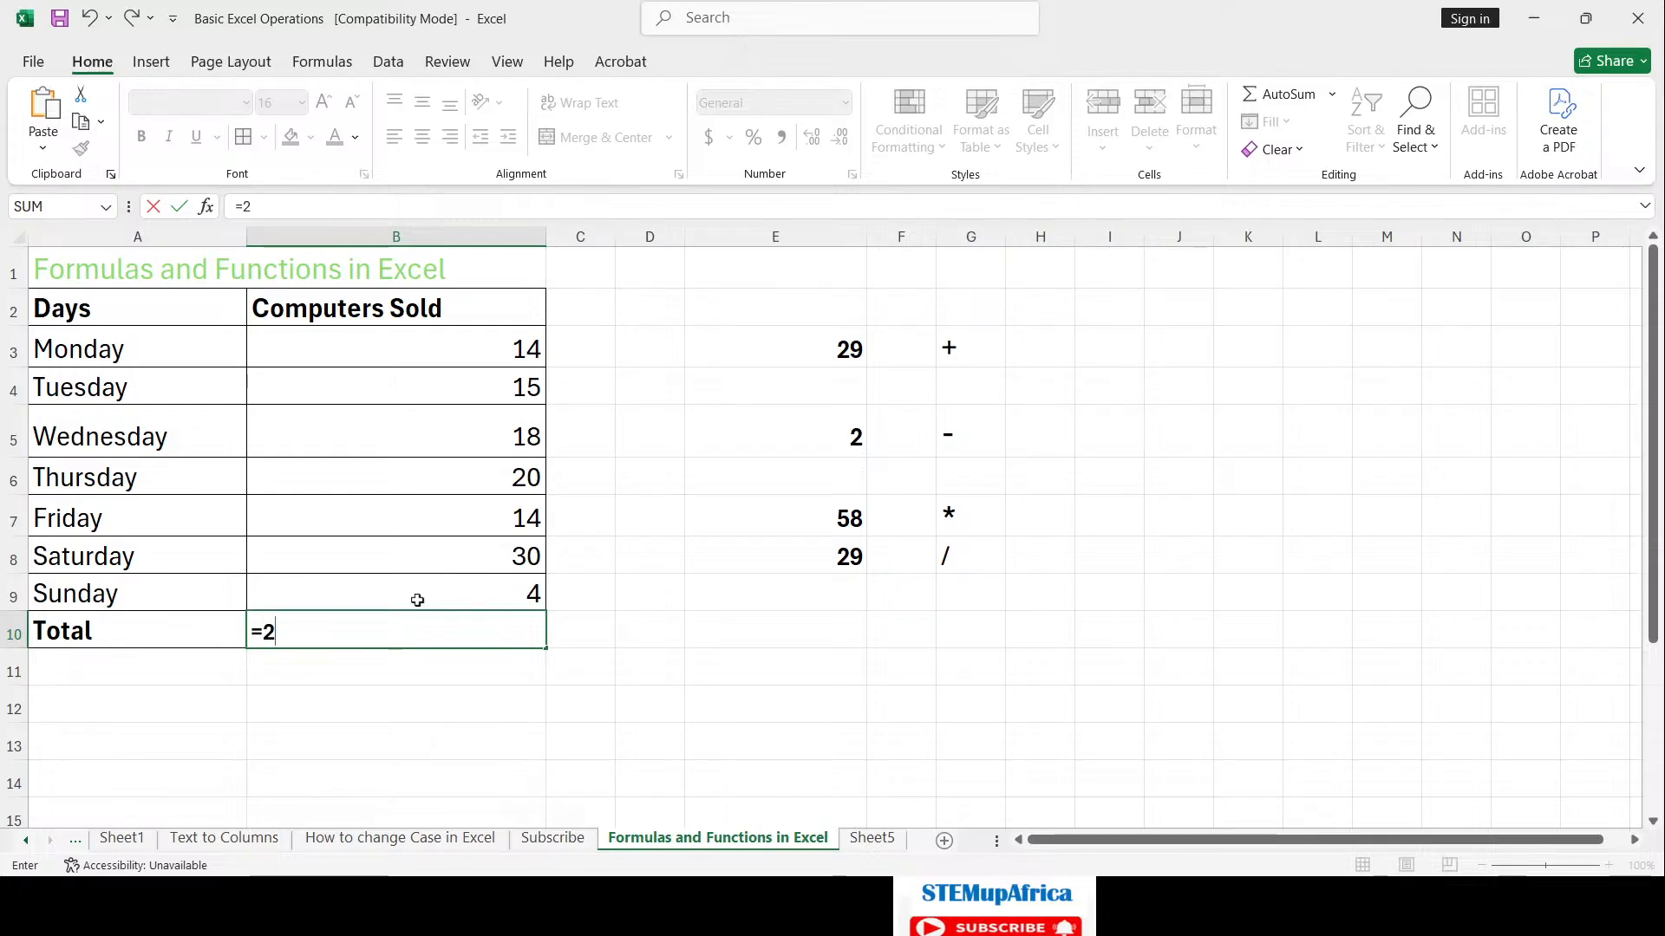
{"action": "key", "text": "BackSpace"}
{"action": "left_click", "coordinate": [502, 345]}
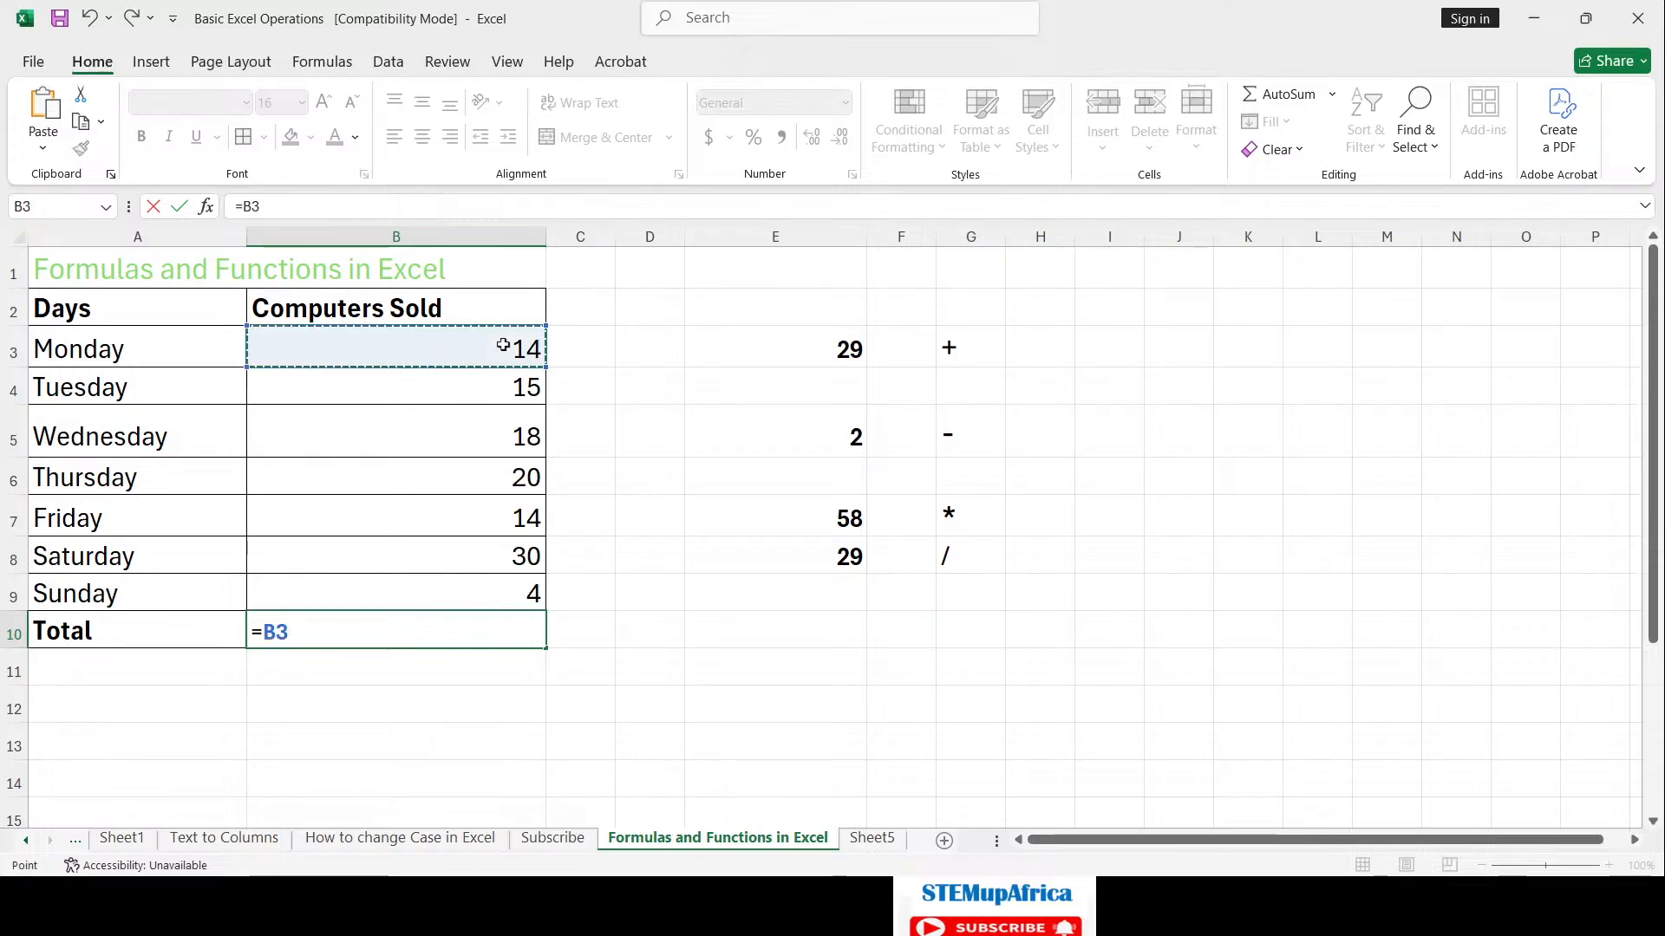
{"action": "type", "text": "+"}
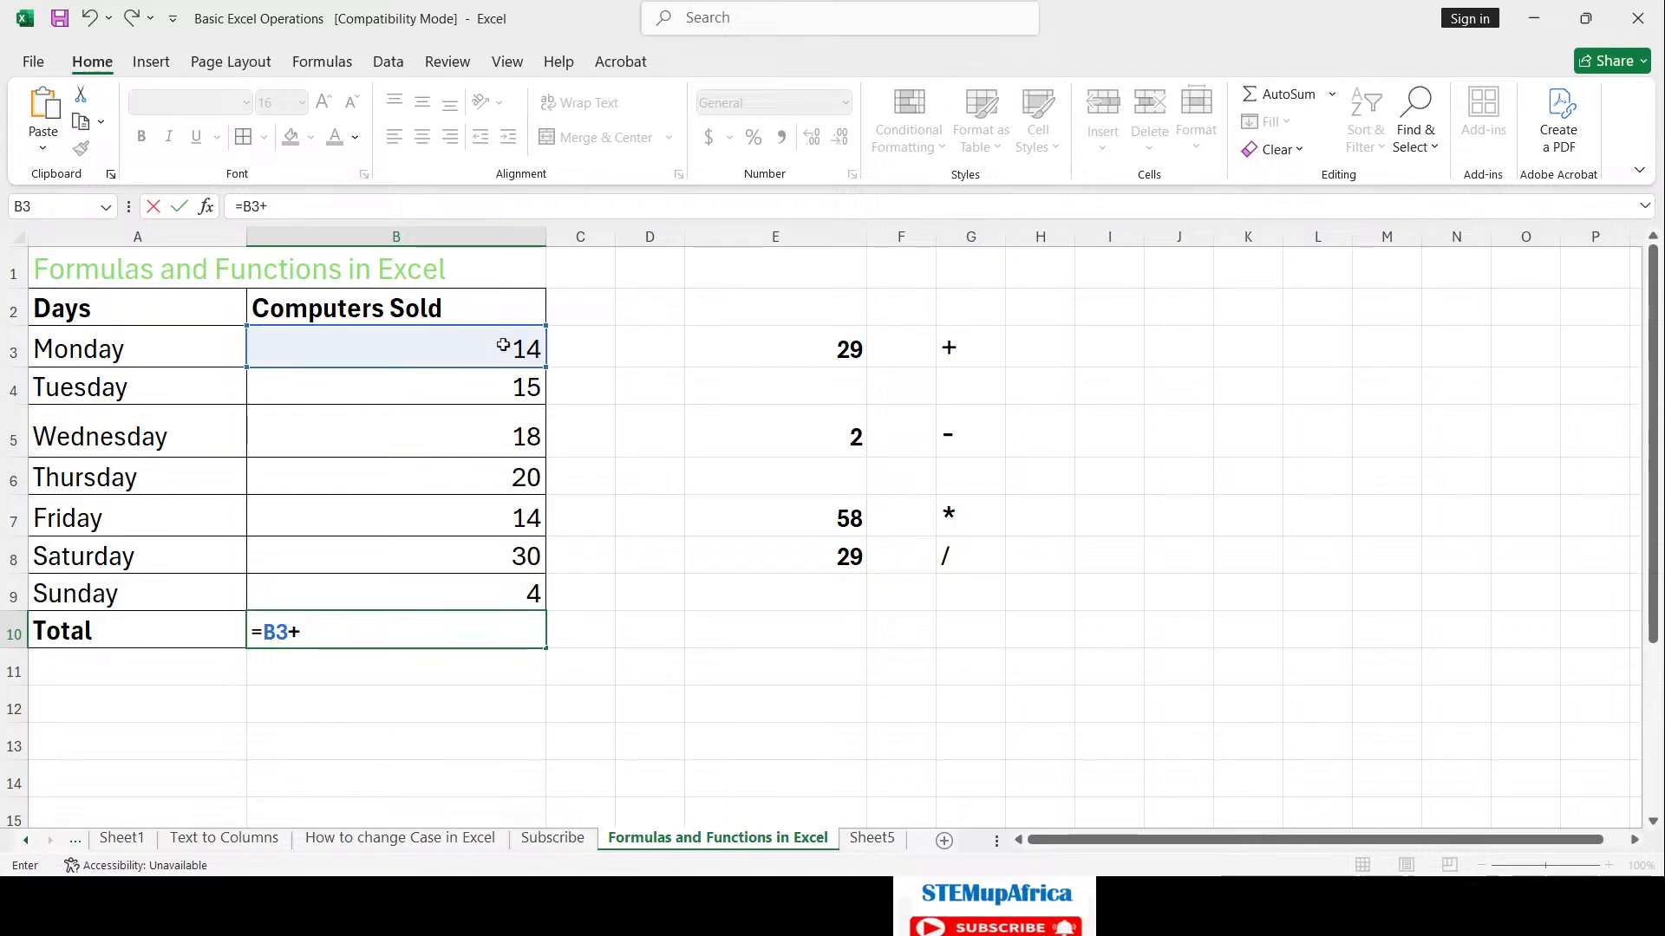
{"action": "left_click", "coordinate": [532, 386]}
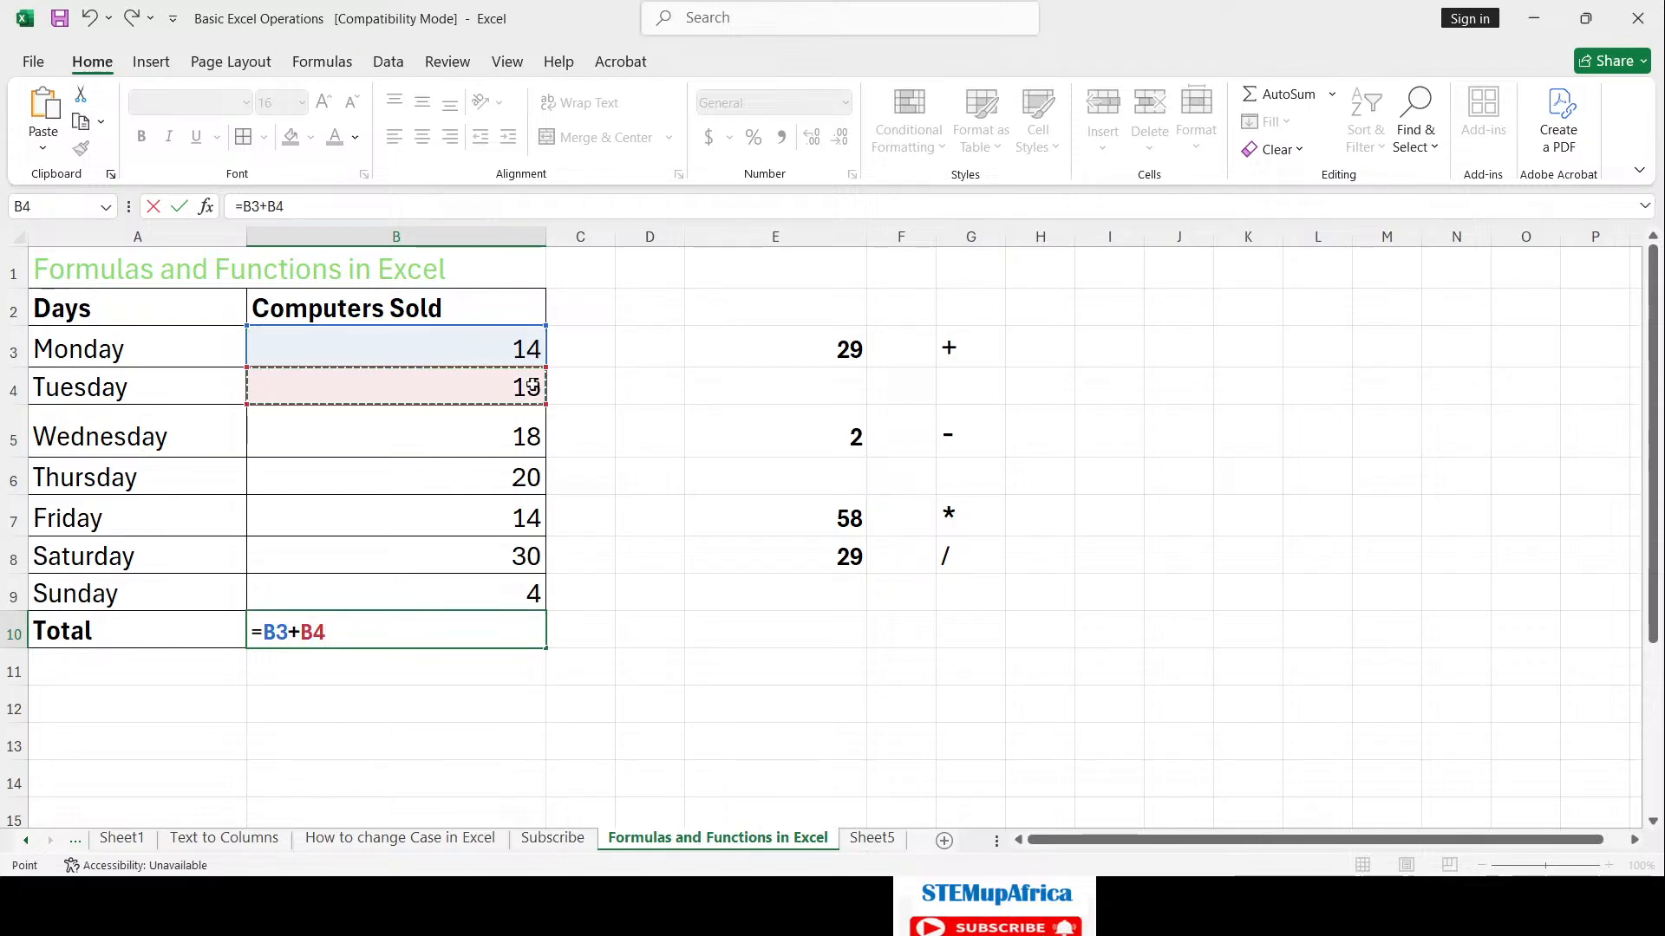
{"action": "type", "text": "+"}
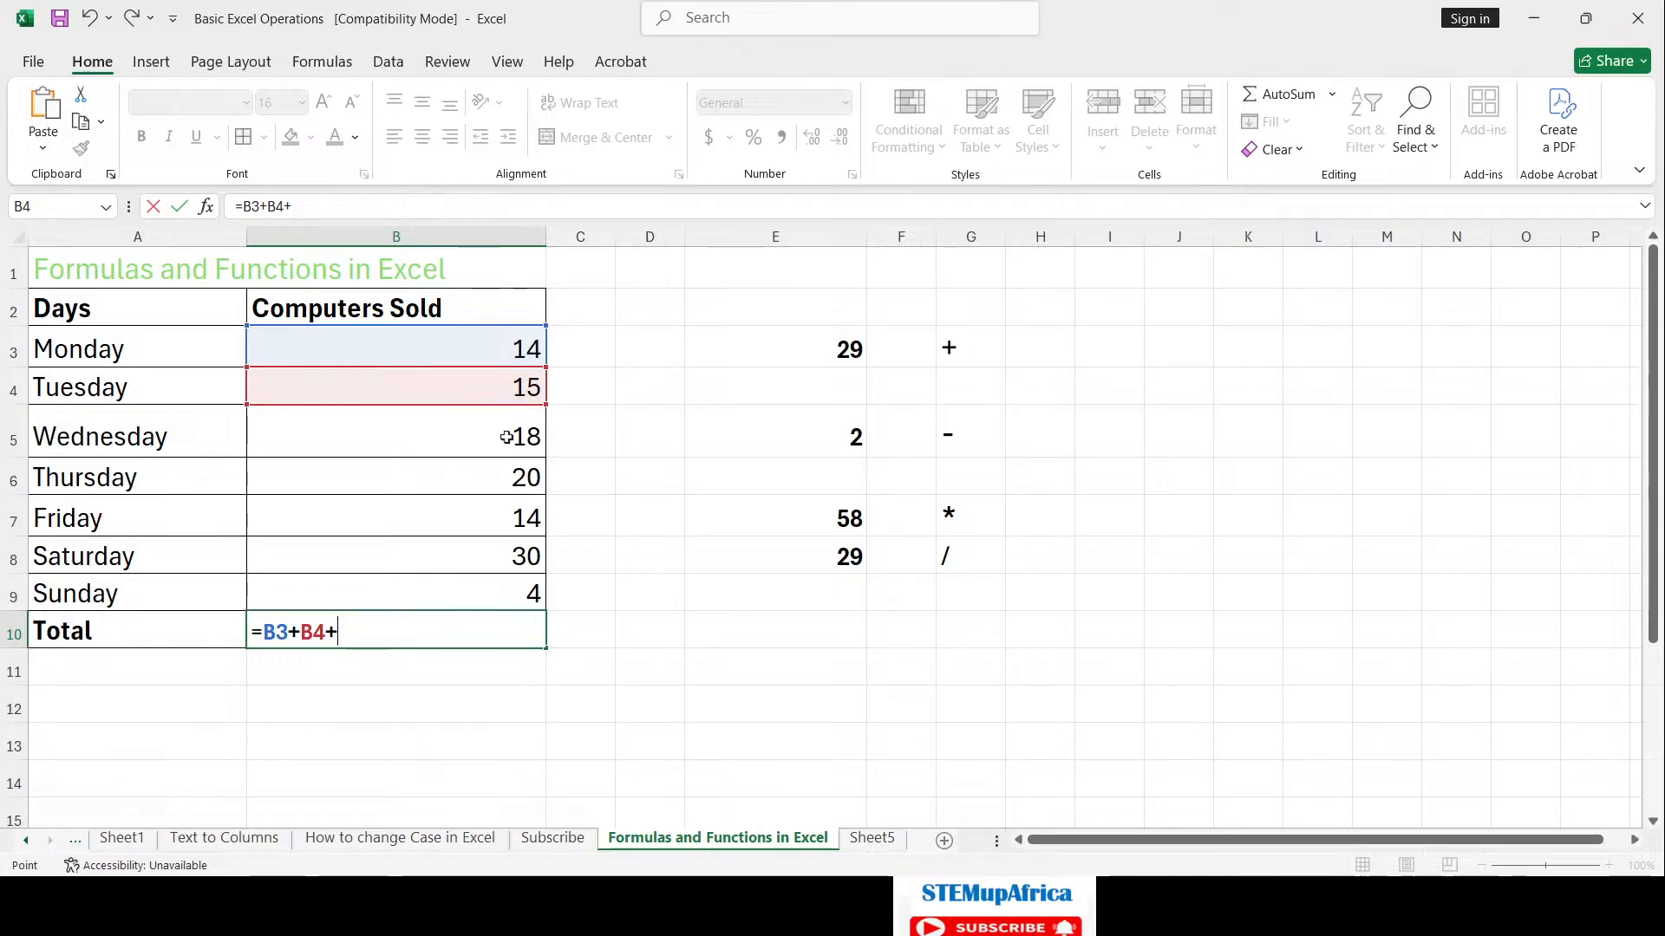
{"action": "left_click", "coordinate": [506, 437]}
{"action": "type", "text": "+"}
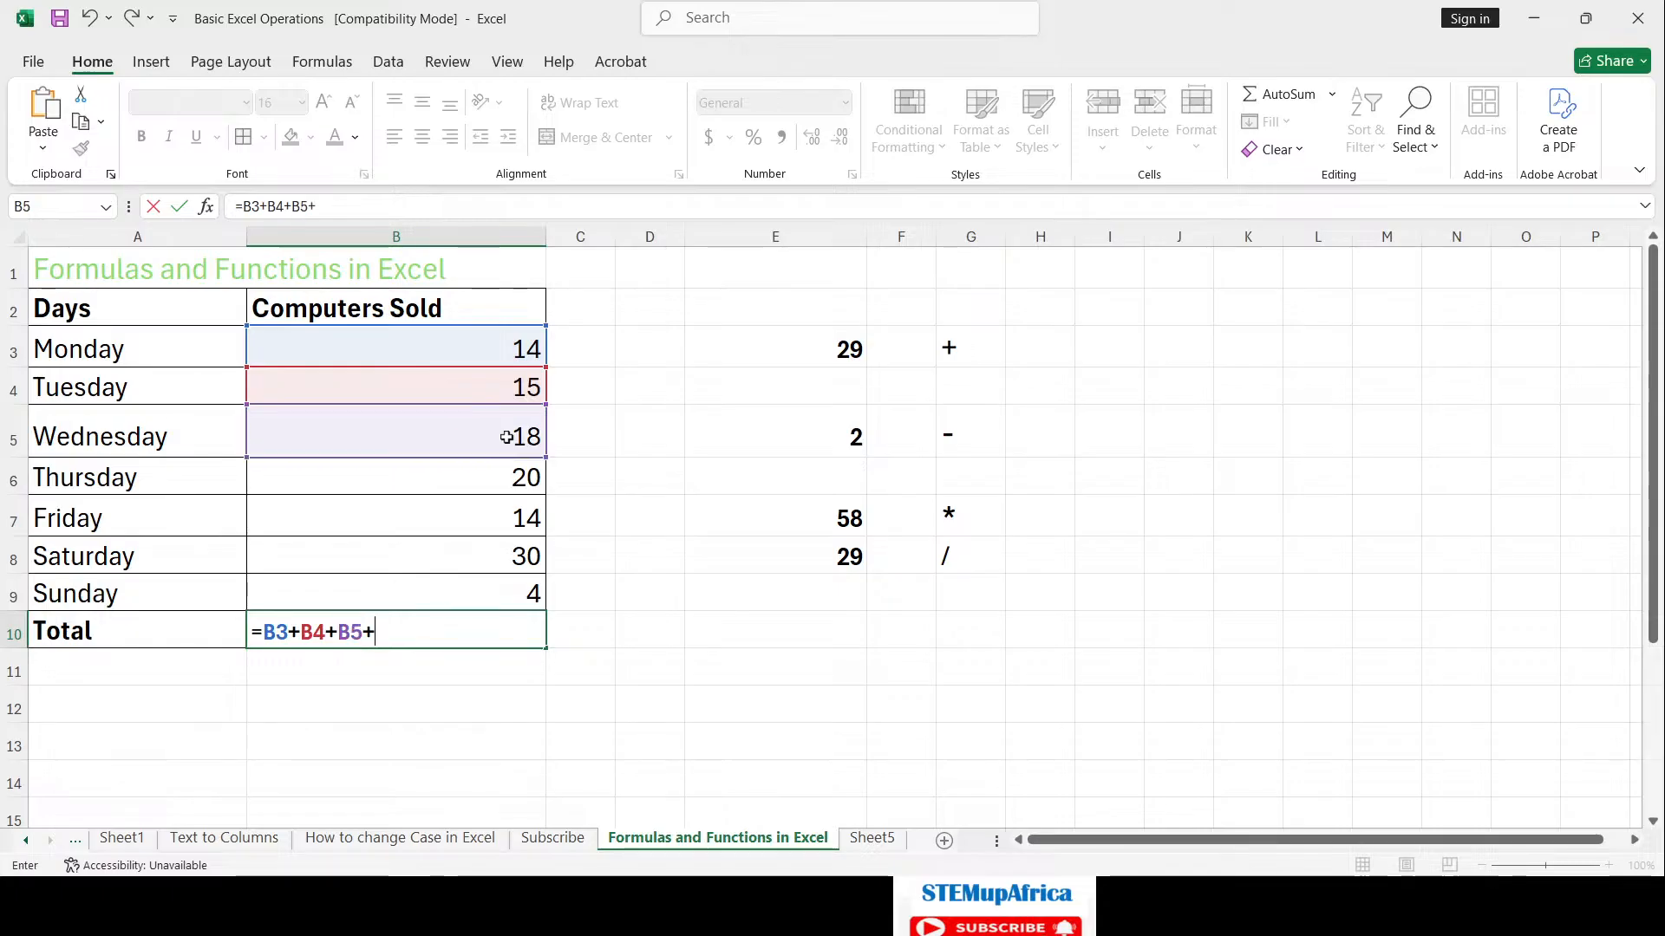
{"action": "left_click", "coordinate": [506, 469]}
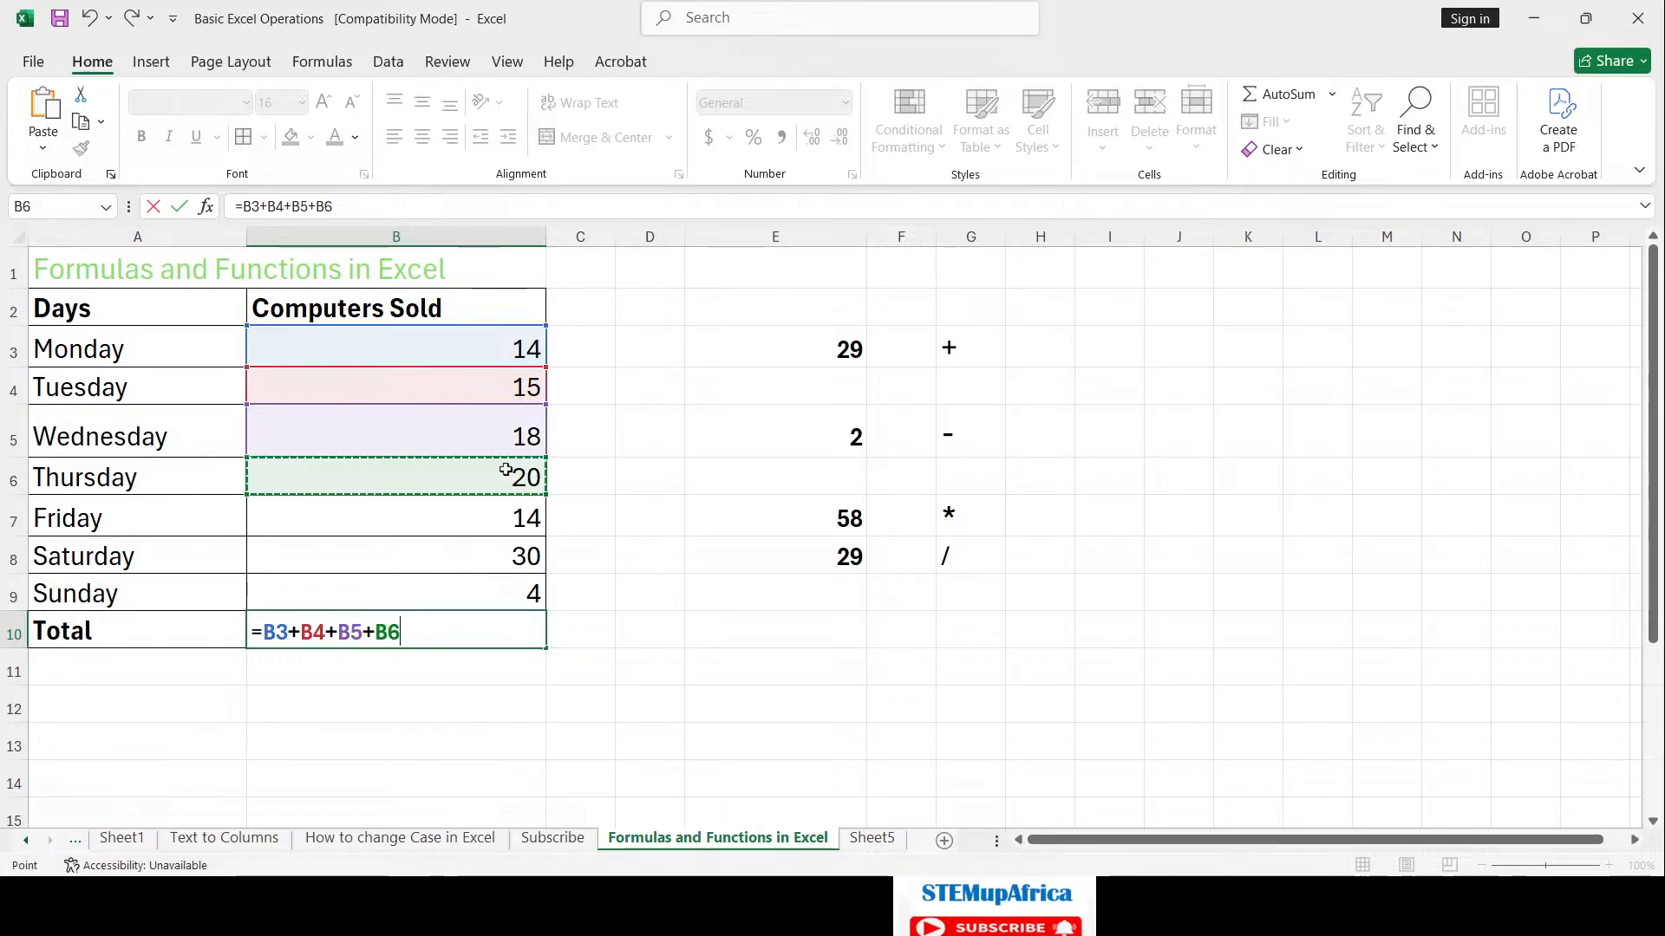
{"action": "type", "text": "+"}
{"action": "left_click", "coordinate": [519, 525]}
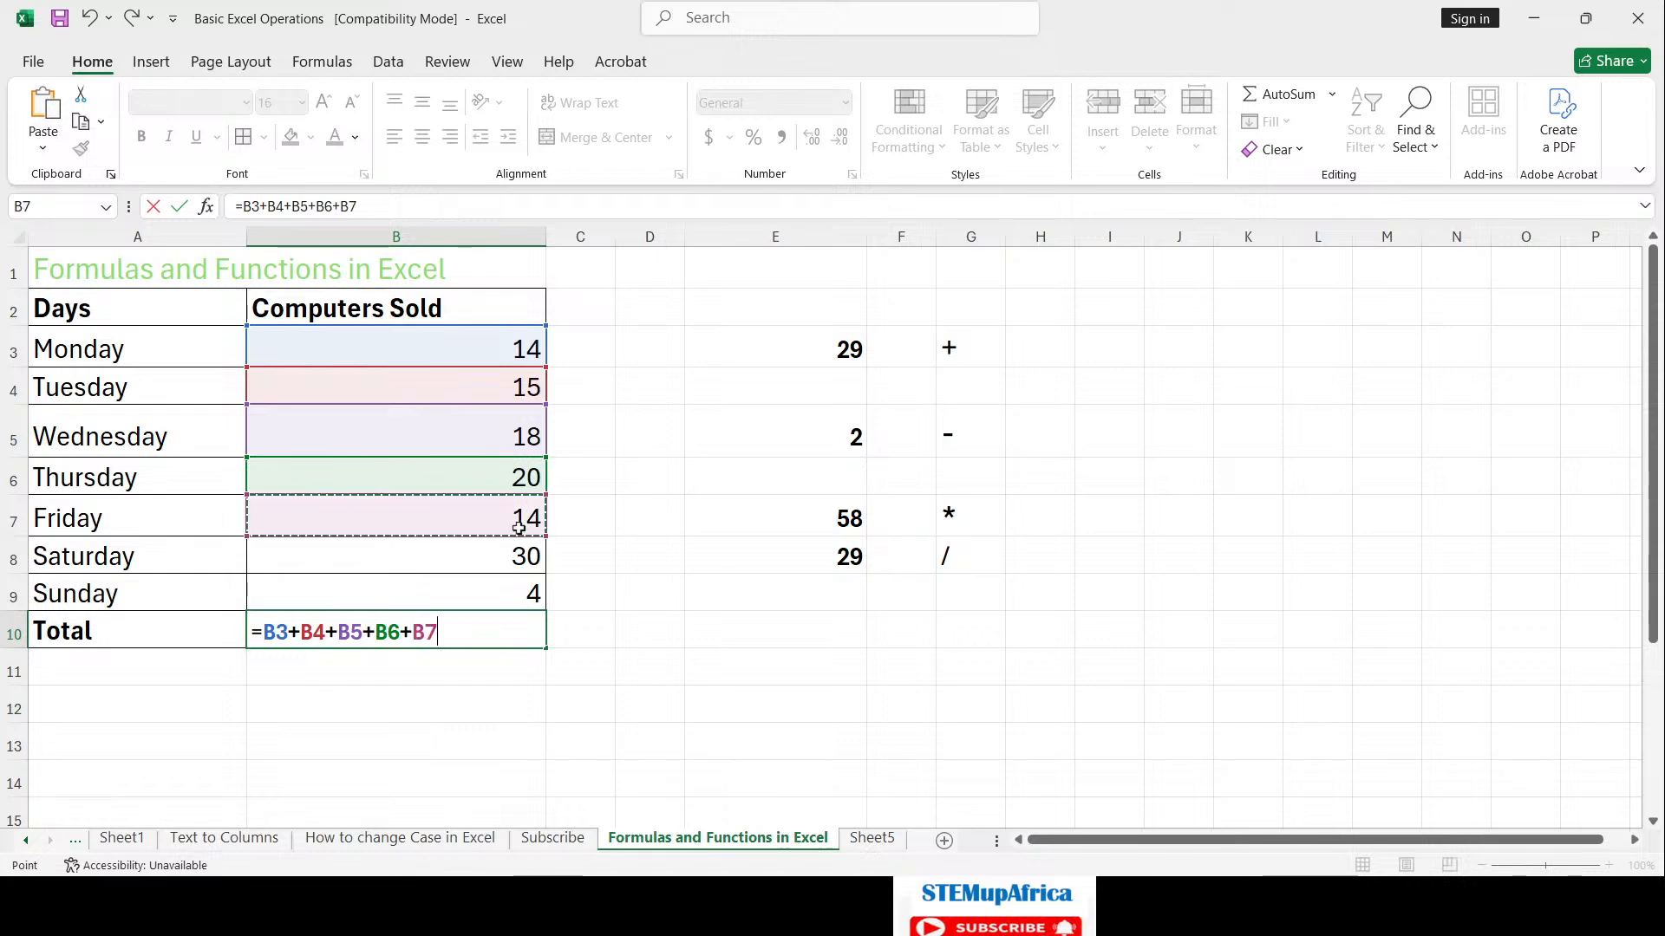
{"action": "type", "text": "+"}
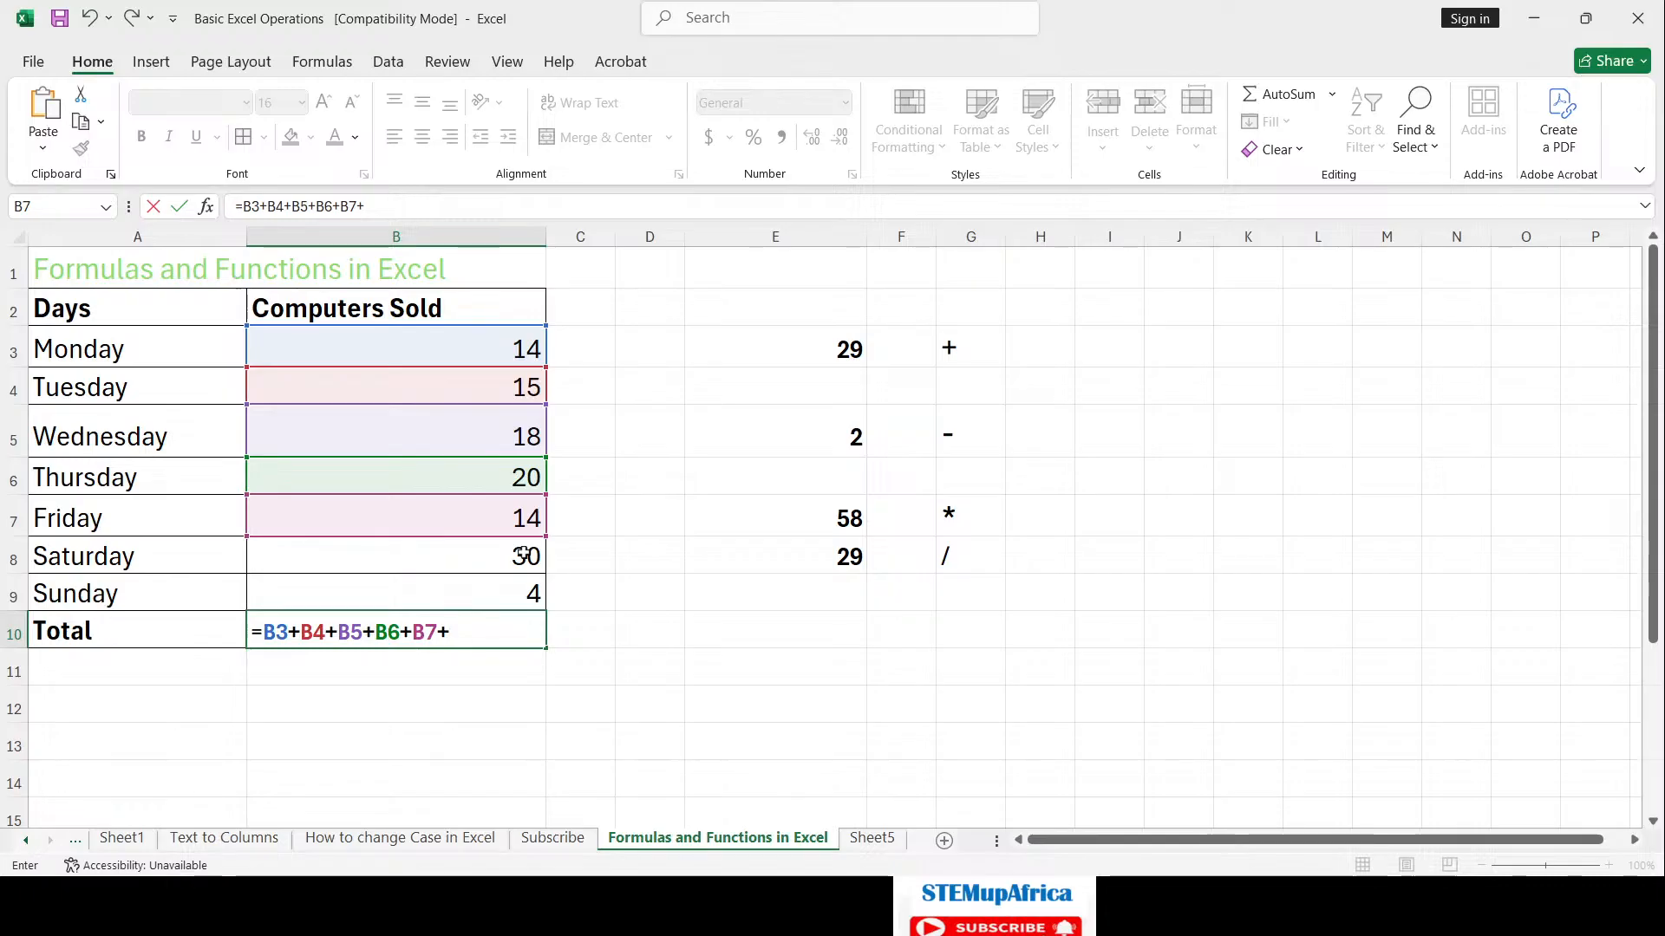
{"action": "left_click", "coordinate": [523, 554]}
{"action": "type", "text": "+"}
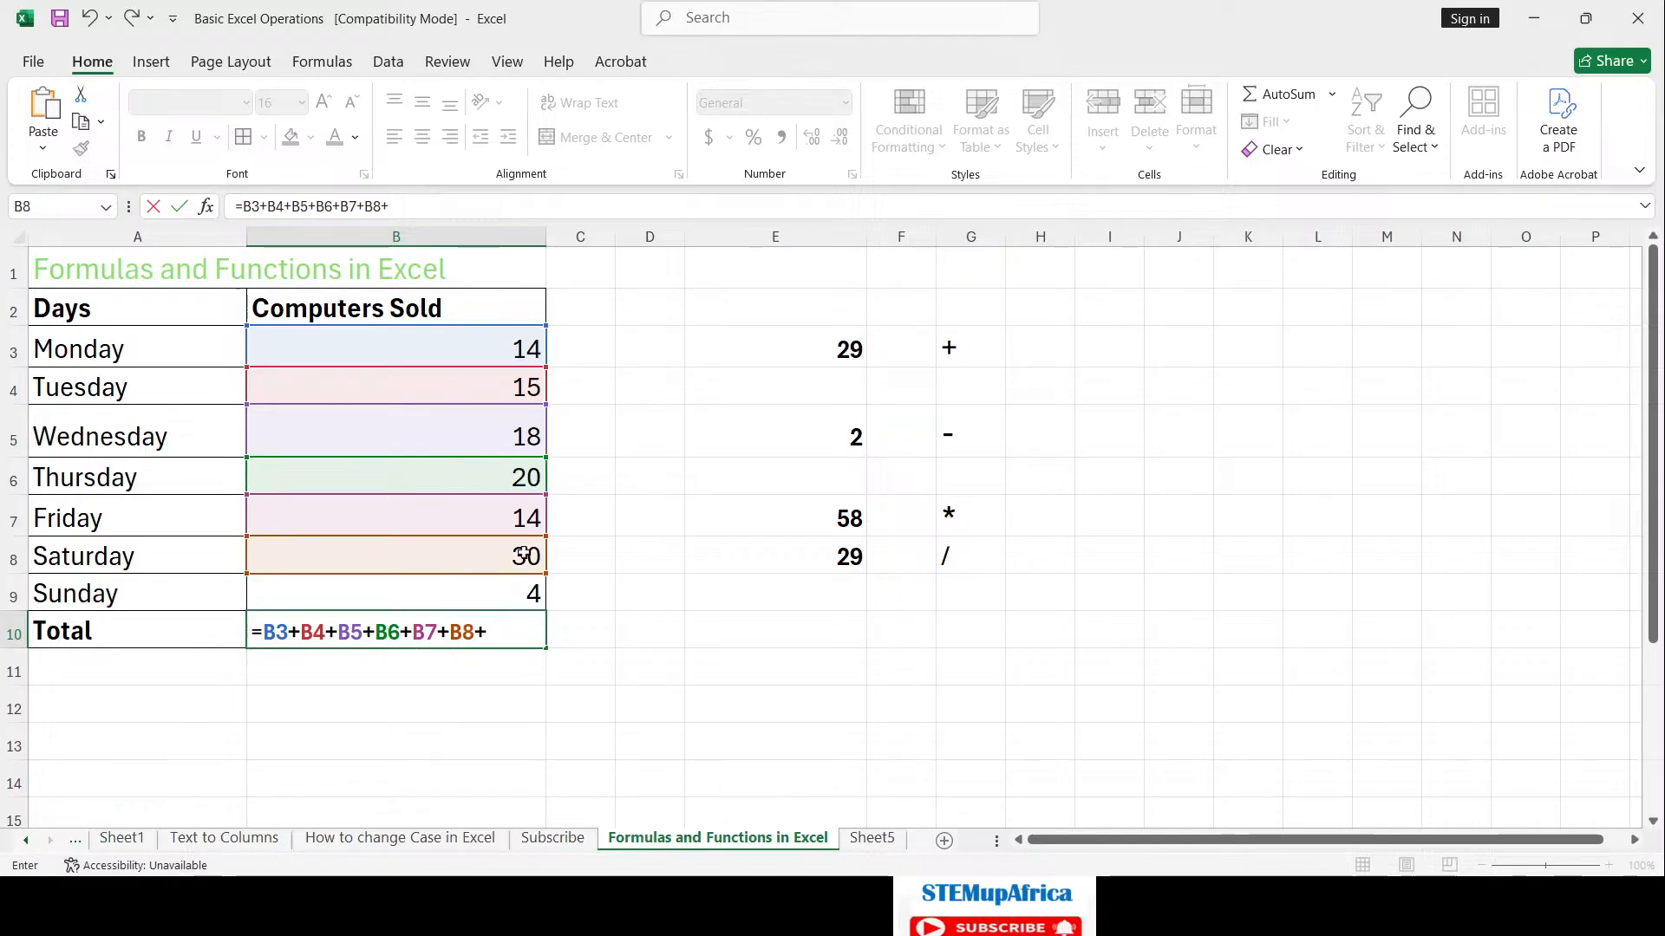
{"action": "left_click", "coordinate": [535, 595]}
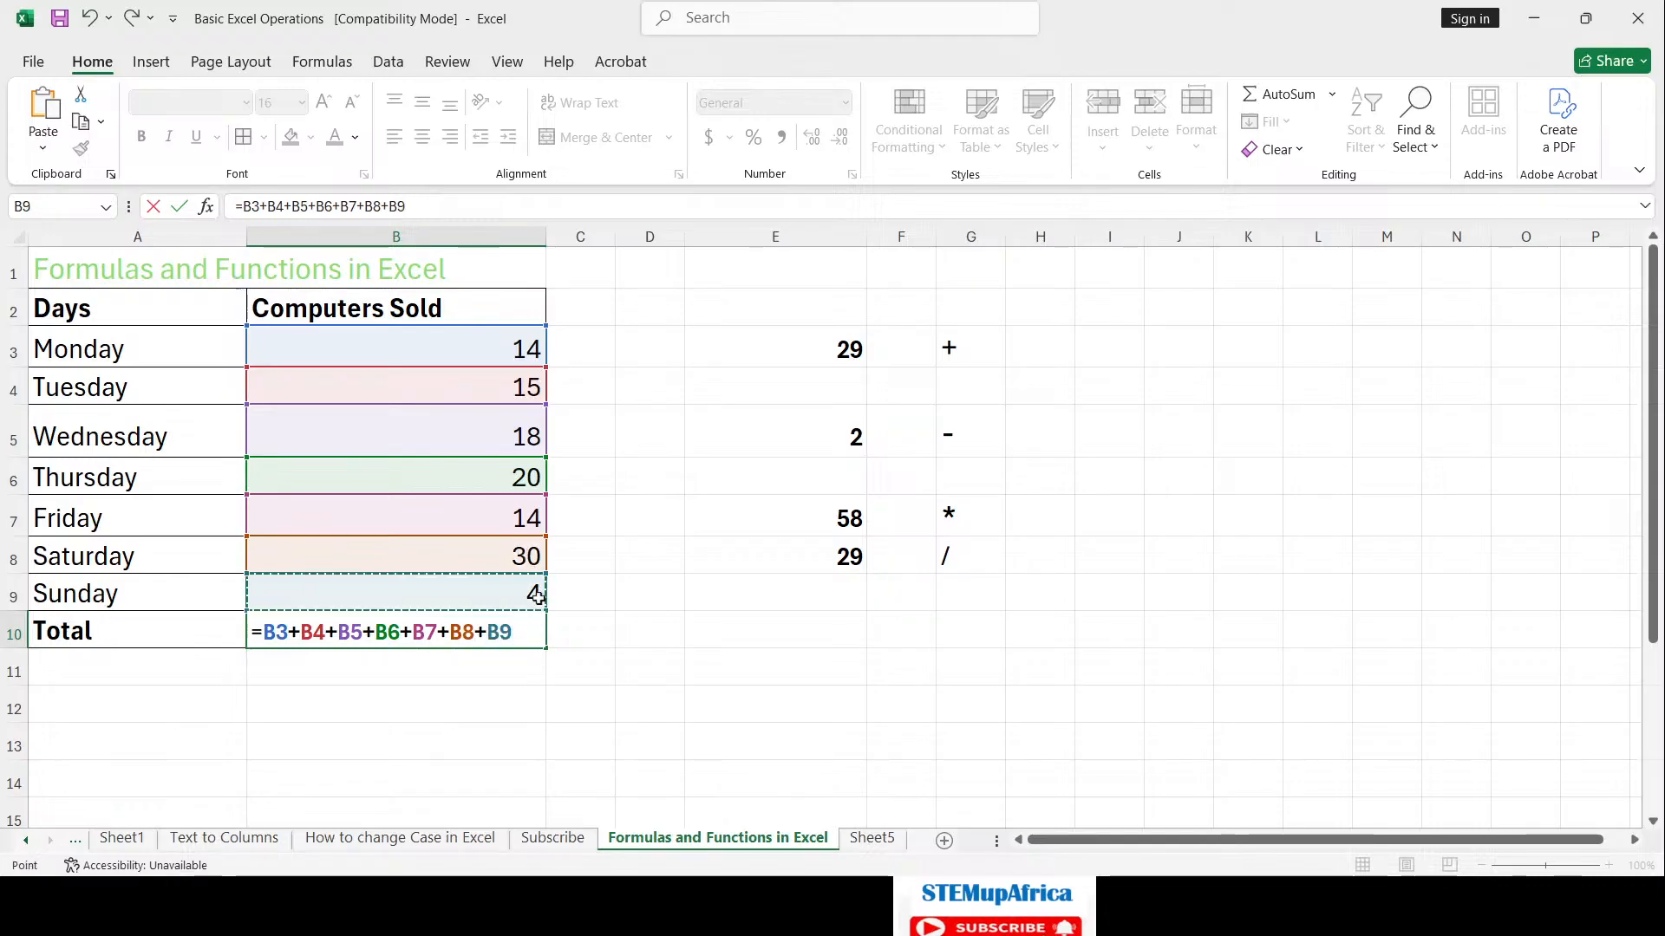
{"action": "key", "text": "Return"}
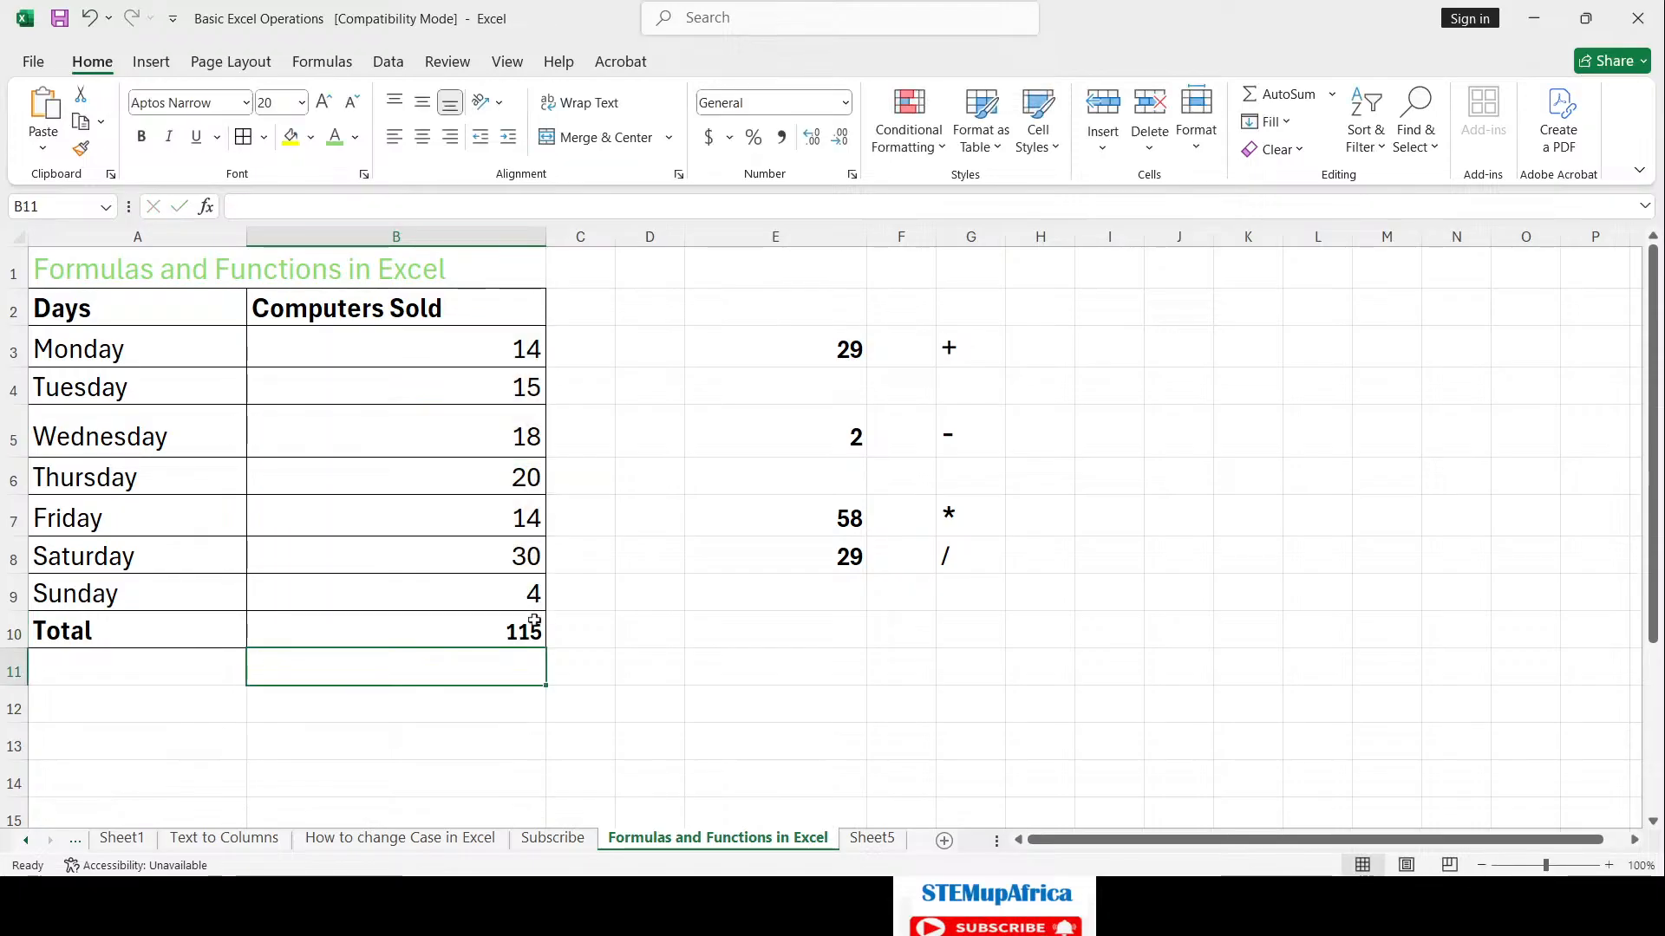
{"action": "left_click", "coordinate": [533, 626]}
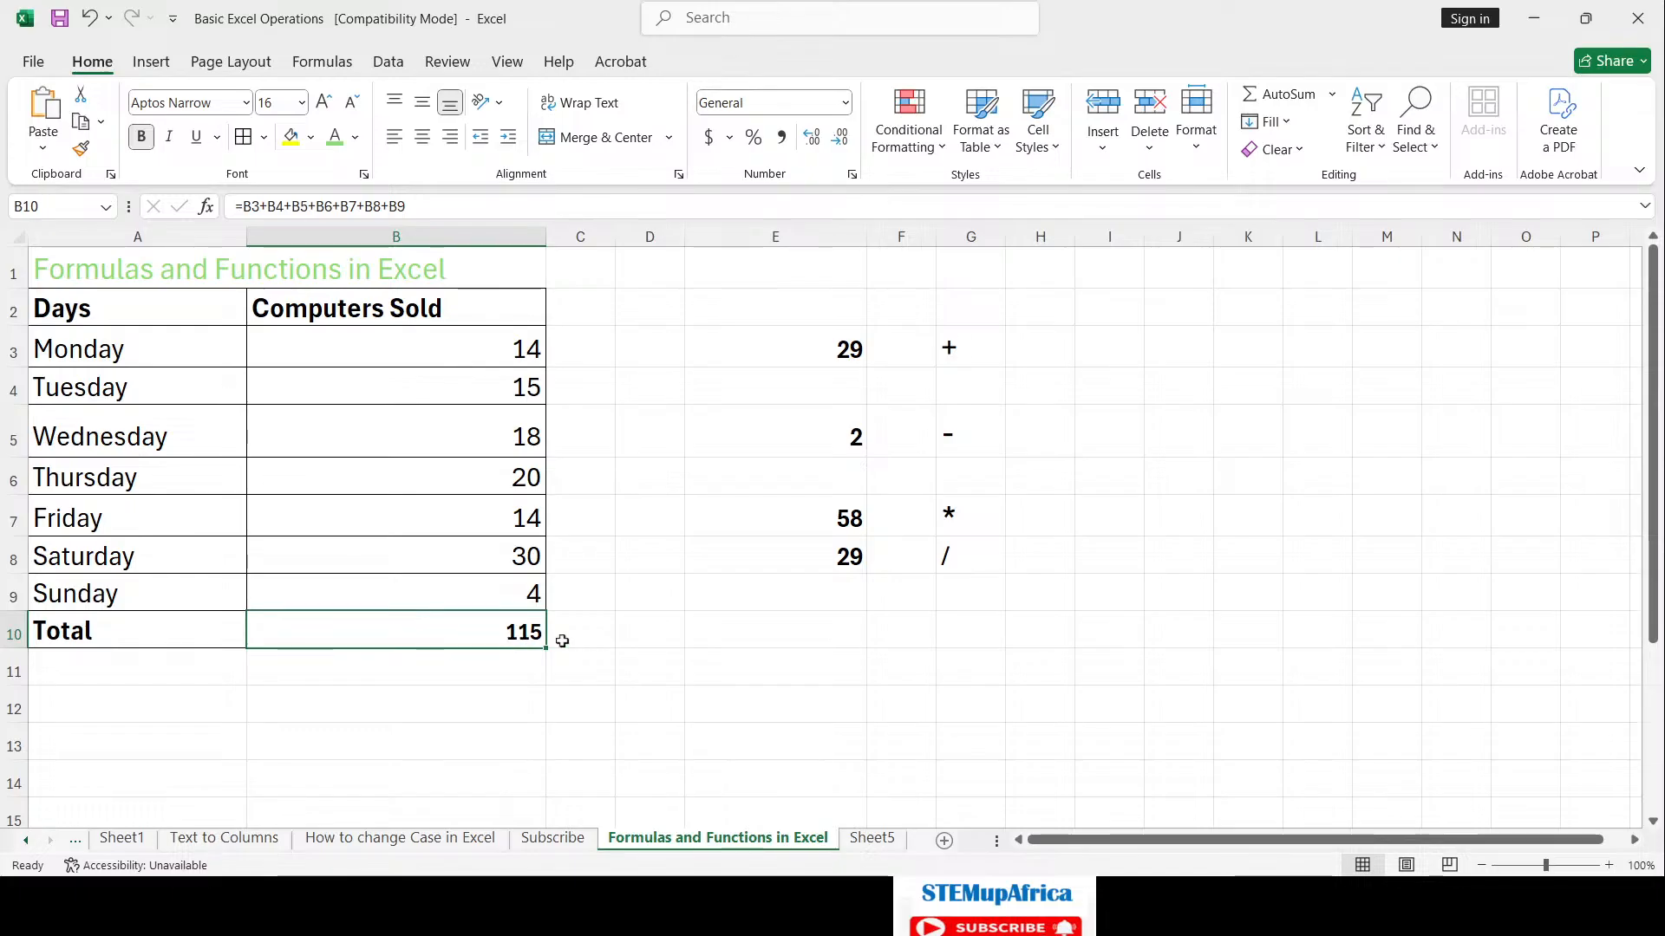
{"action": "left_click", "coordinate": [495, 665]}
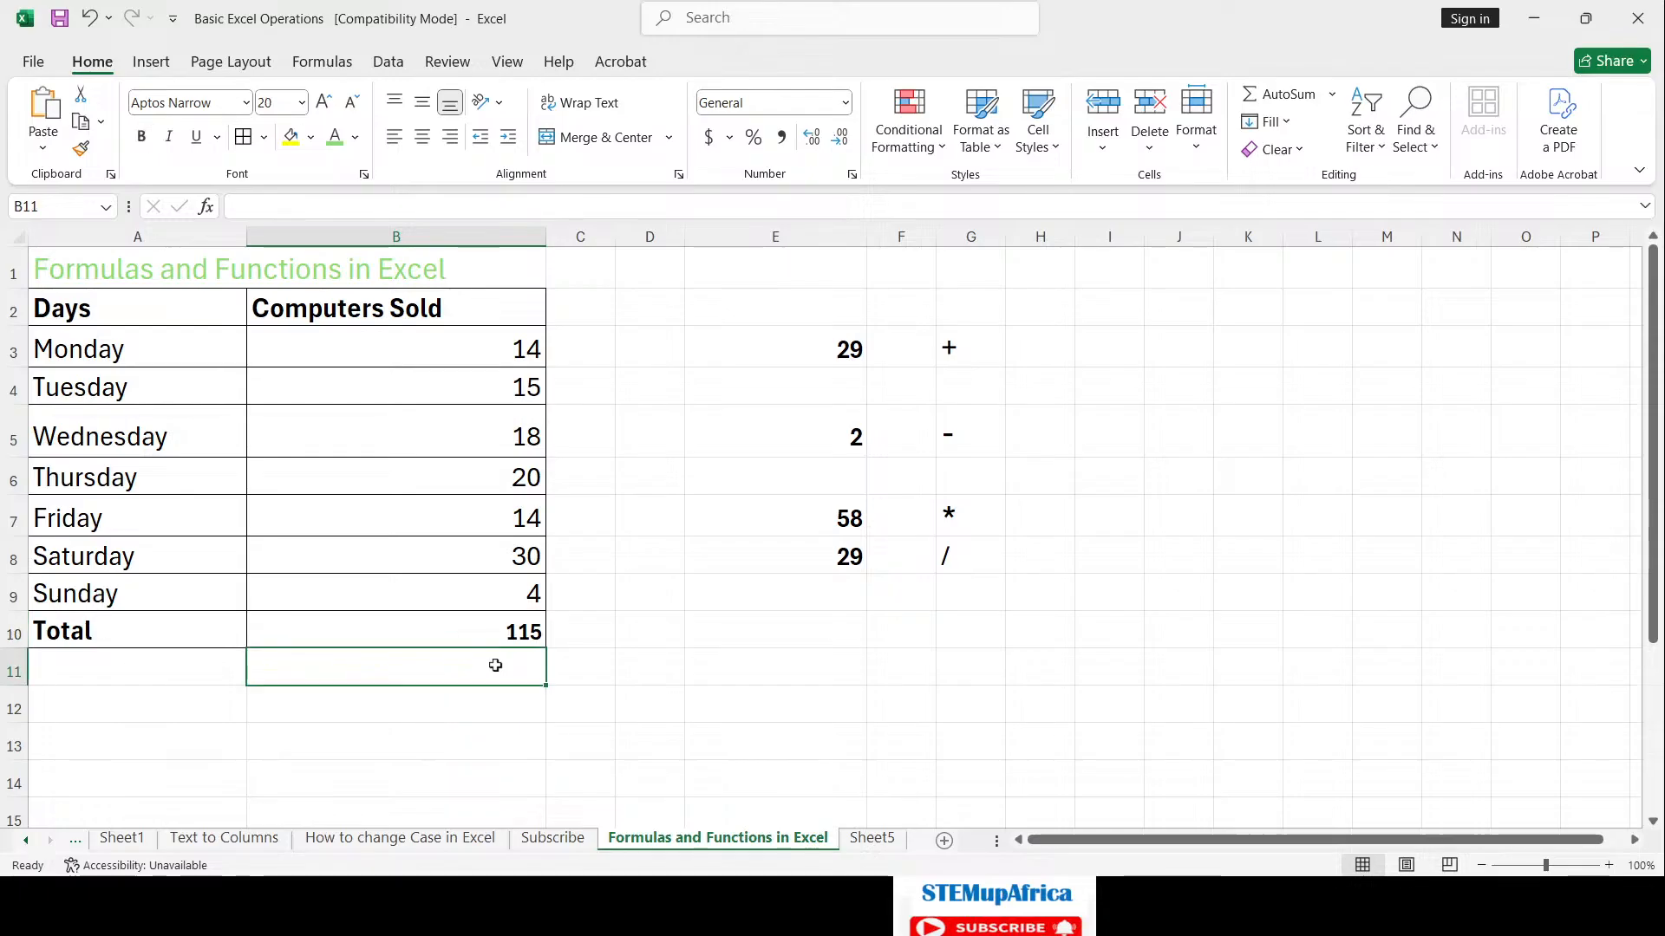
{"action": "type", "text": "="}
{"action": "key", "text": "BackSpace"}
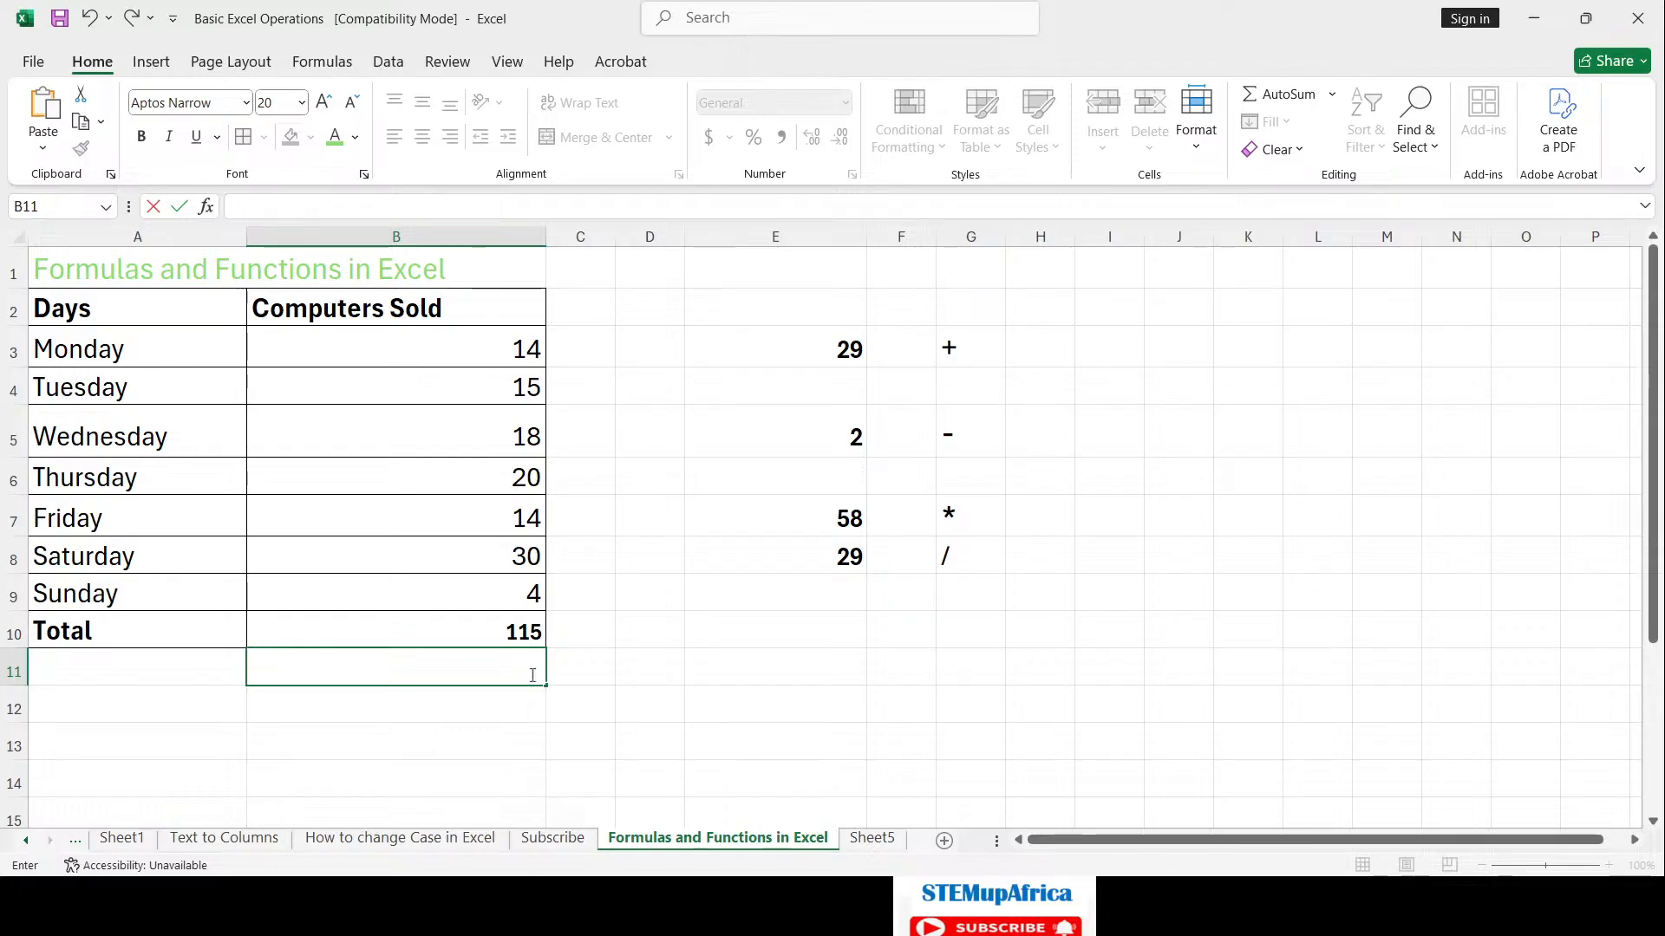
{"action": "left_click", "coordinate": [469, 724]}
{"action": "left_click", "coordinate": [499, 637]}
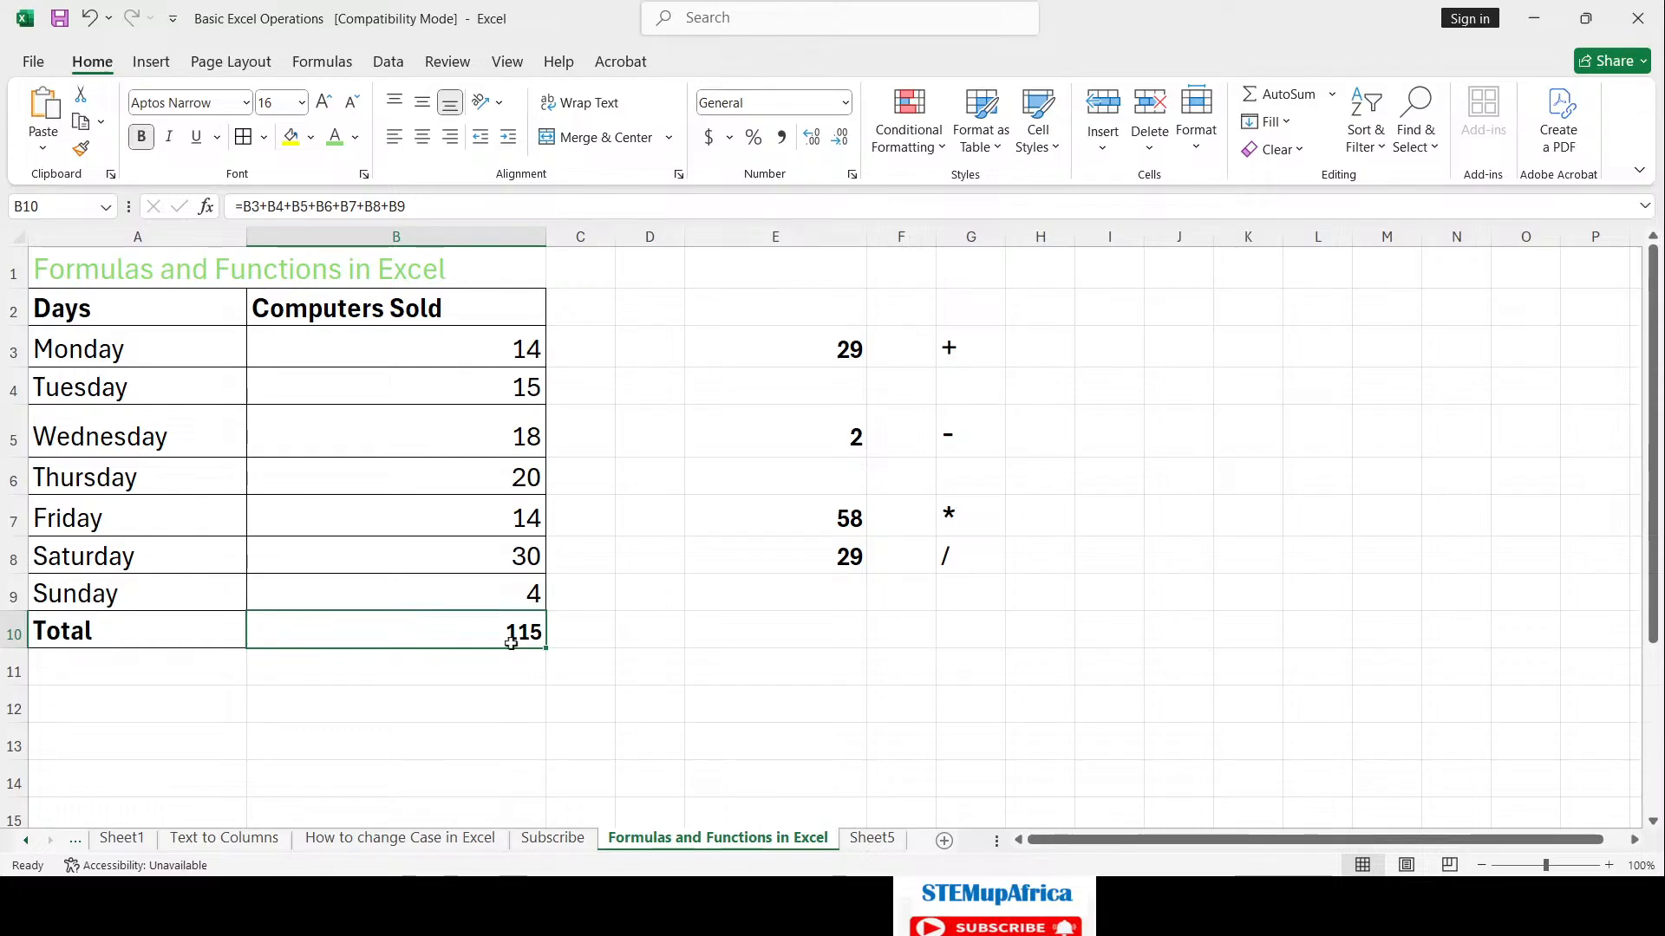
{"action": "left_click", "coordinate": [498, 662]}
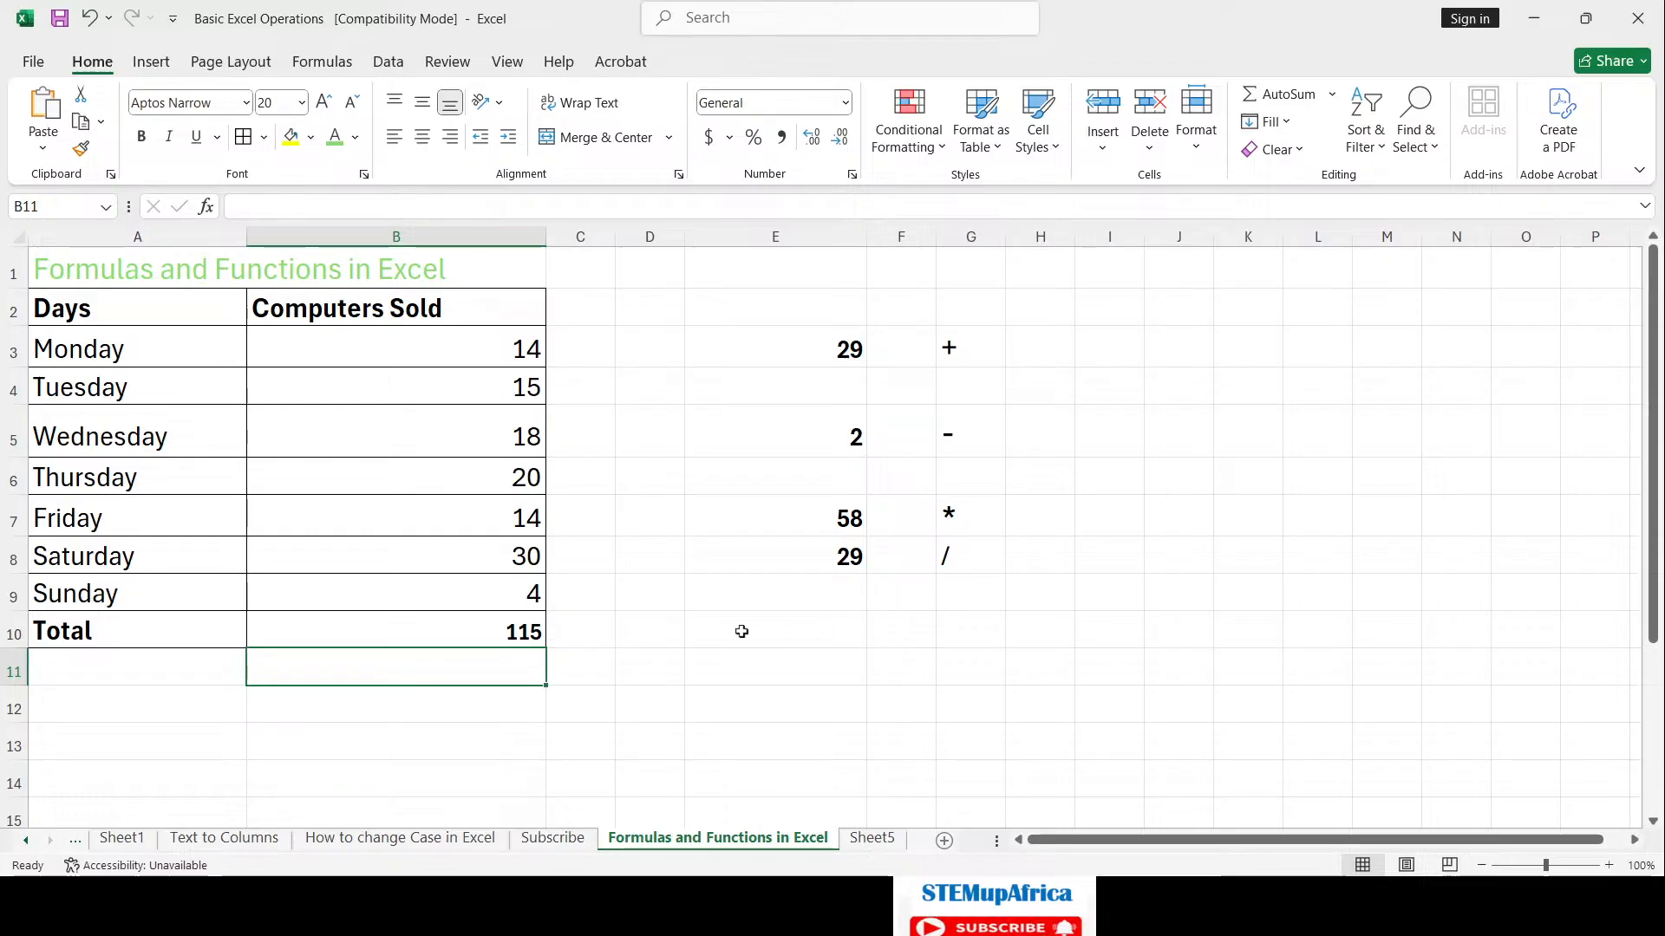
{"action": "left_click", "coordinate": [775, 660]}
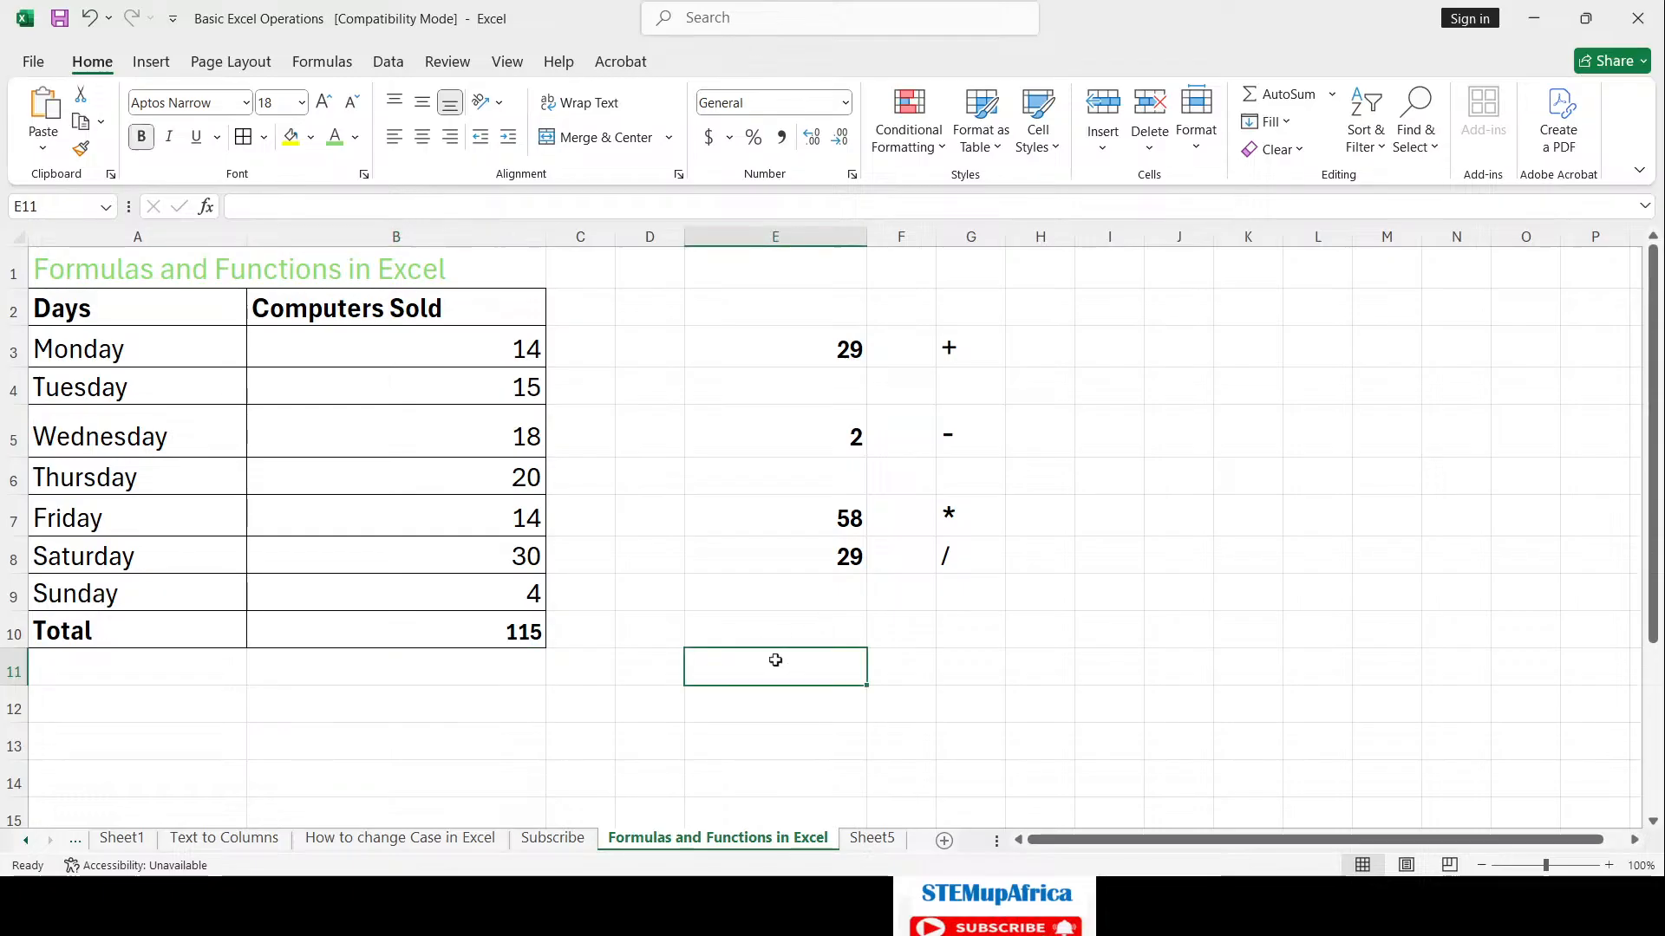
{"action": "type", "text": "=s"}
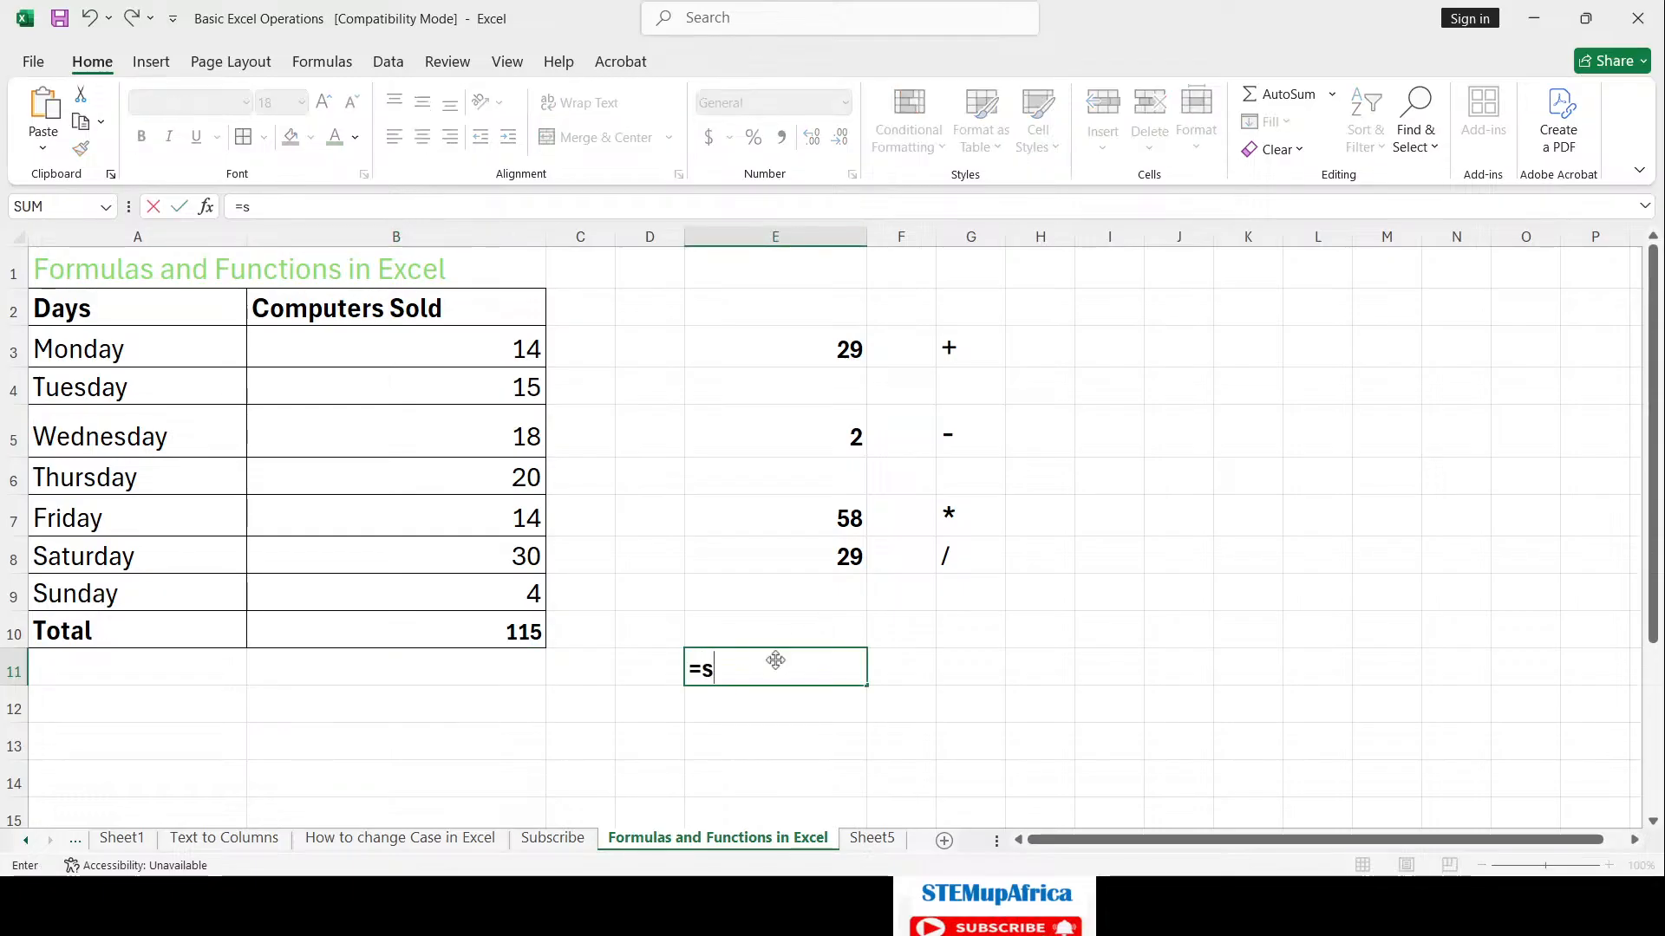
{"action": "key", "text": "Escape"}
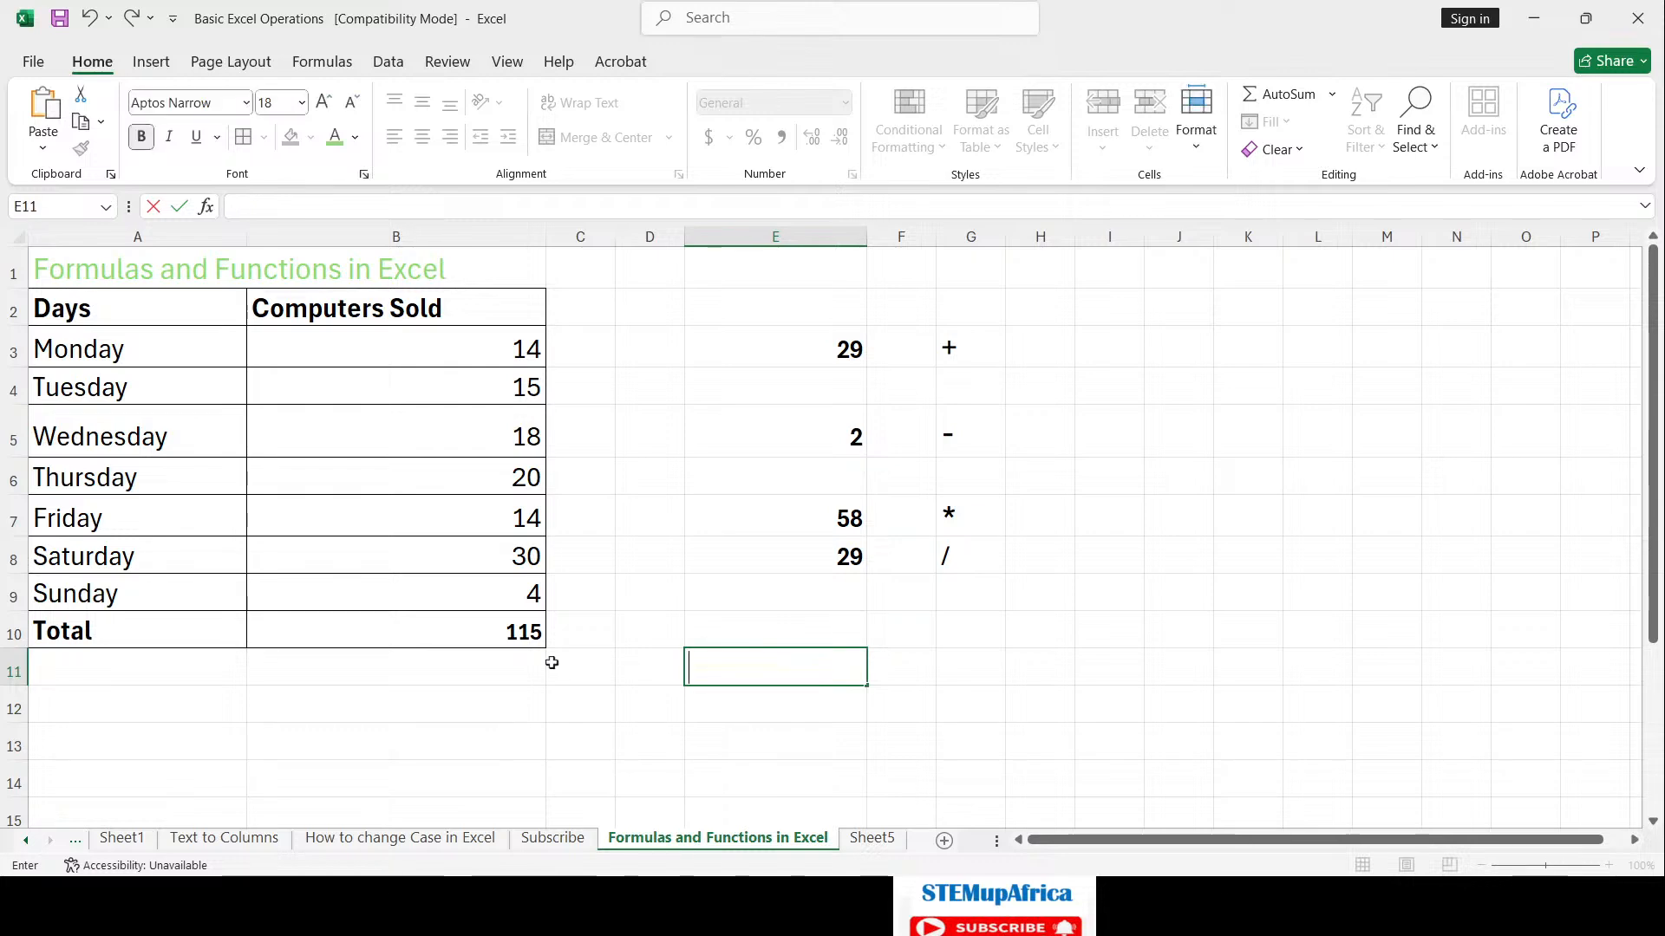
{"action": "left_click", "coordinate": [515, 665]}
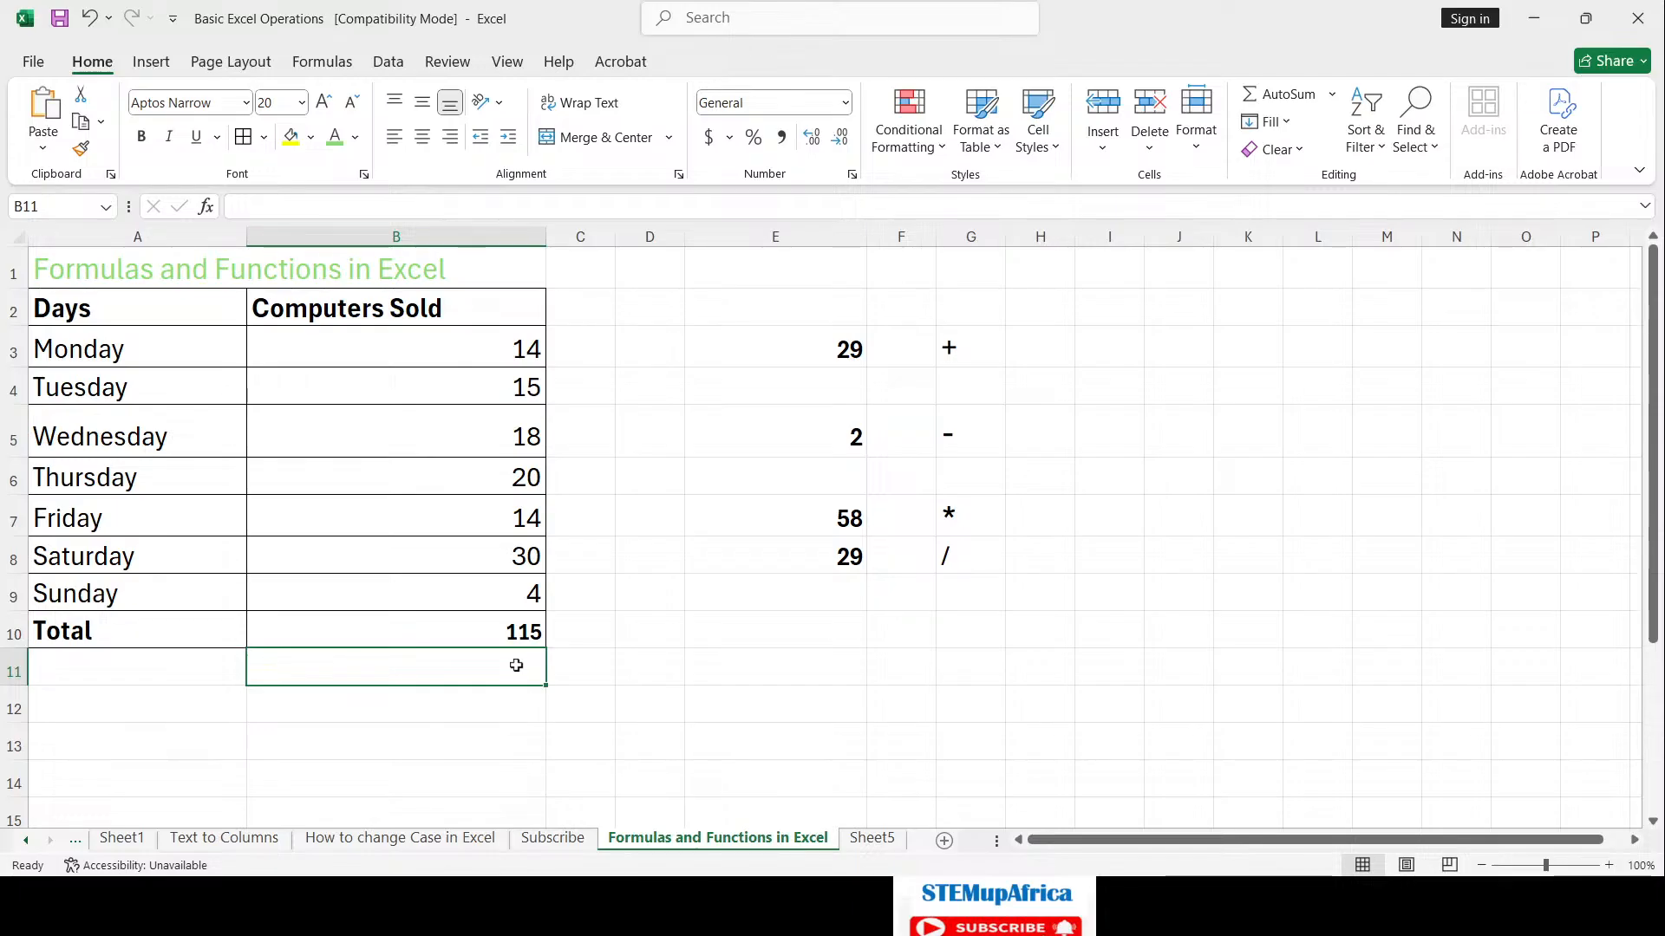
Step: Enter =SUM(B3:B9) in B11, giving the same 115 total
{"action": "type", "text": "=s"}
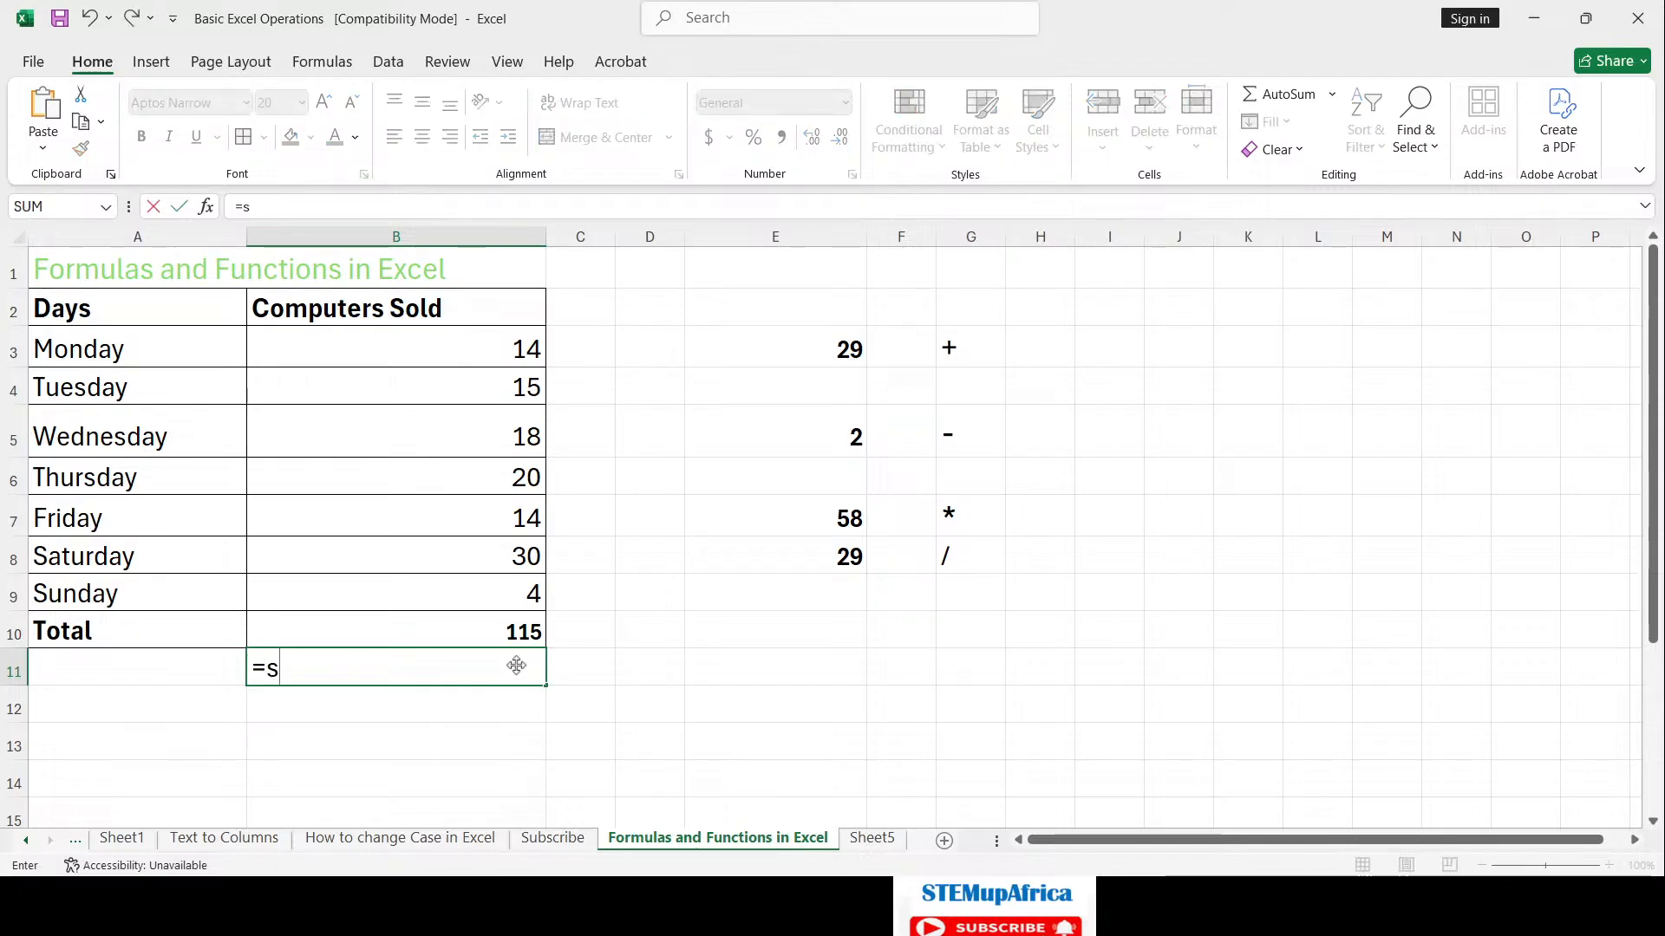
{"action": "type", "text": "um("}
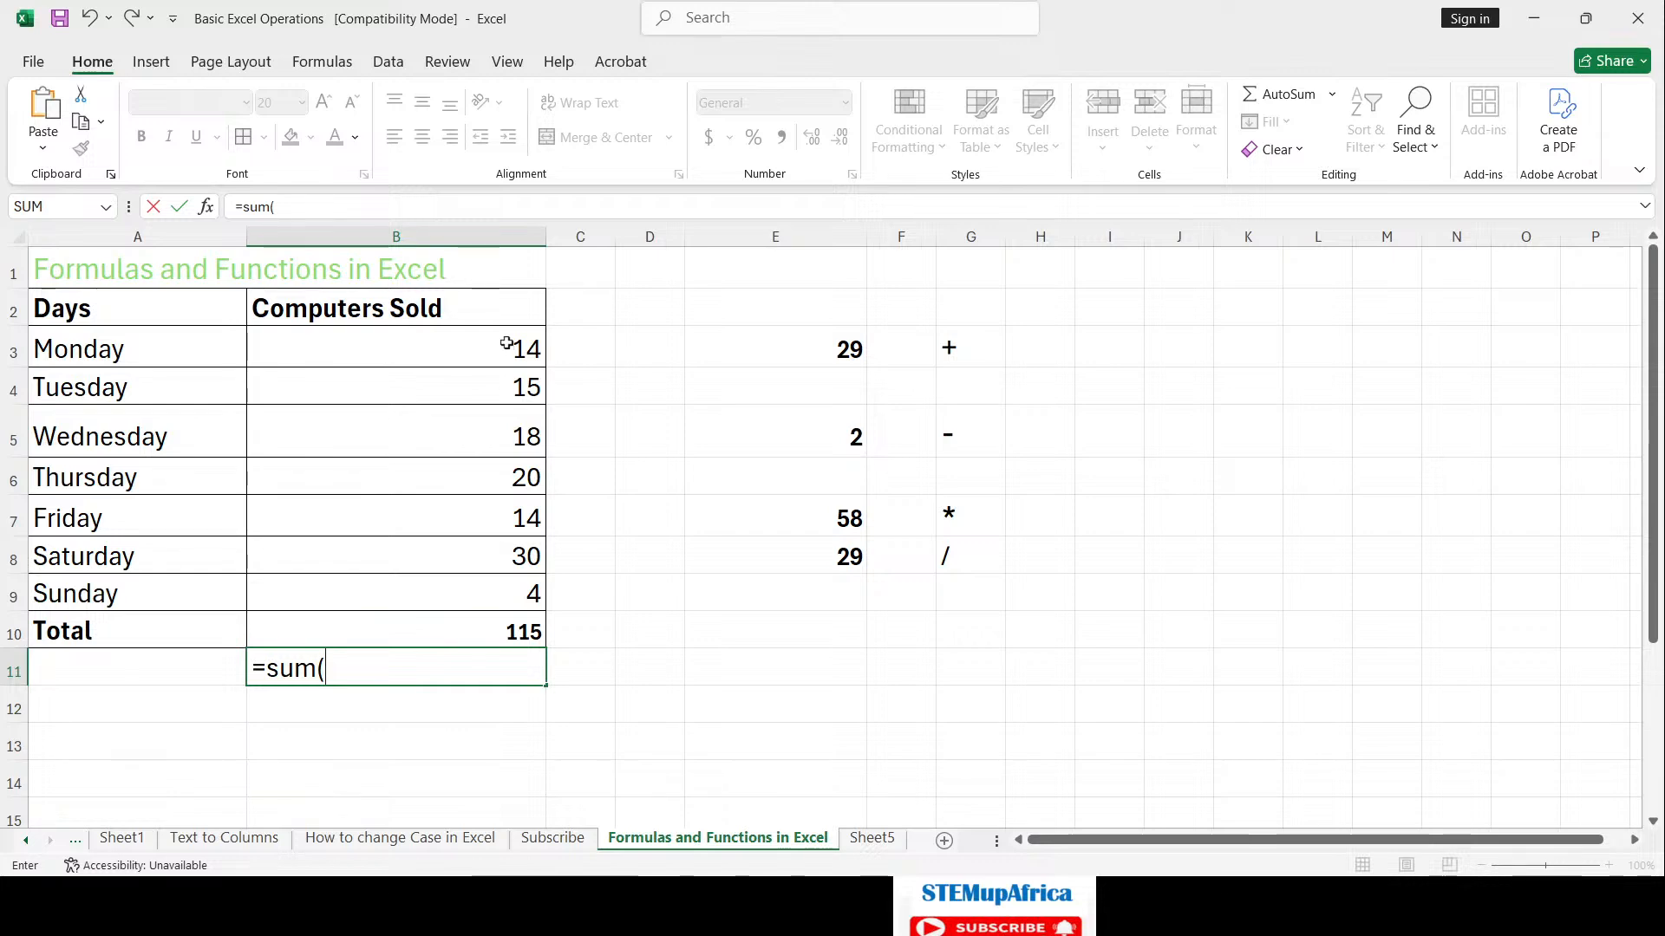
{"action": "left_click_drag", "start_coordinate": [507, 344], "coordinate": [517, 575]}
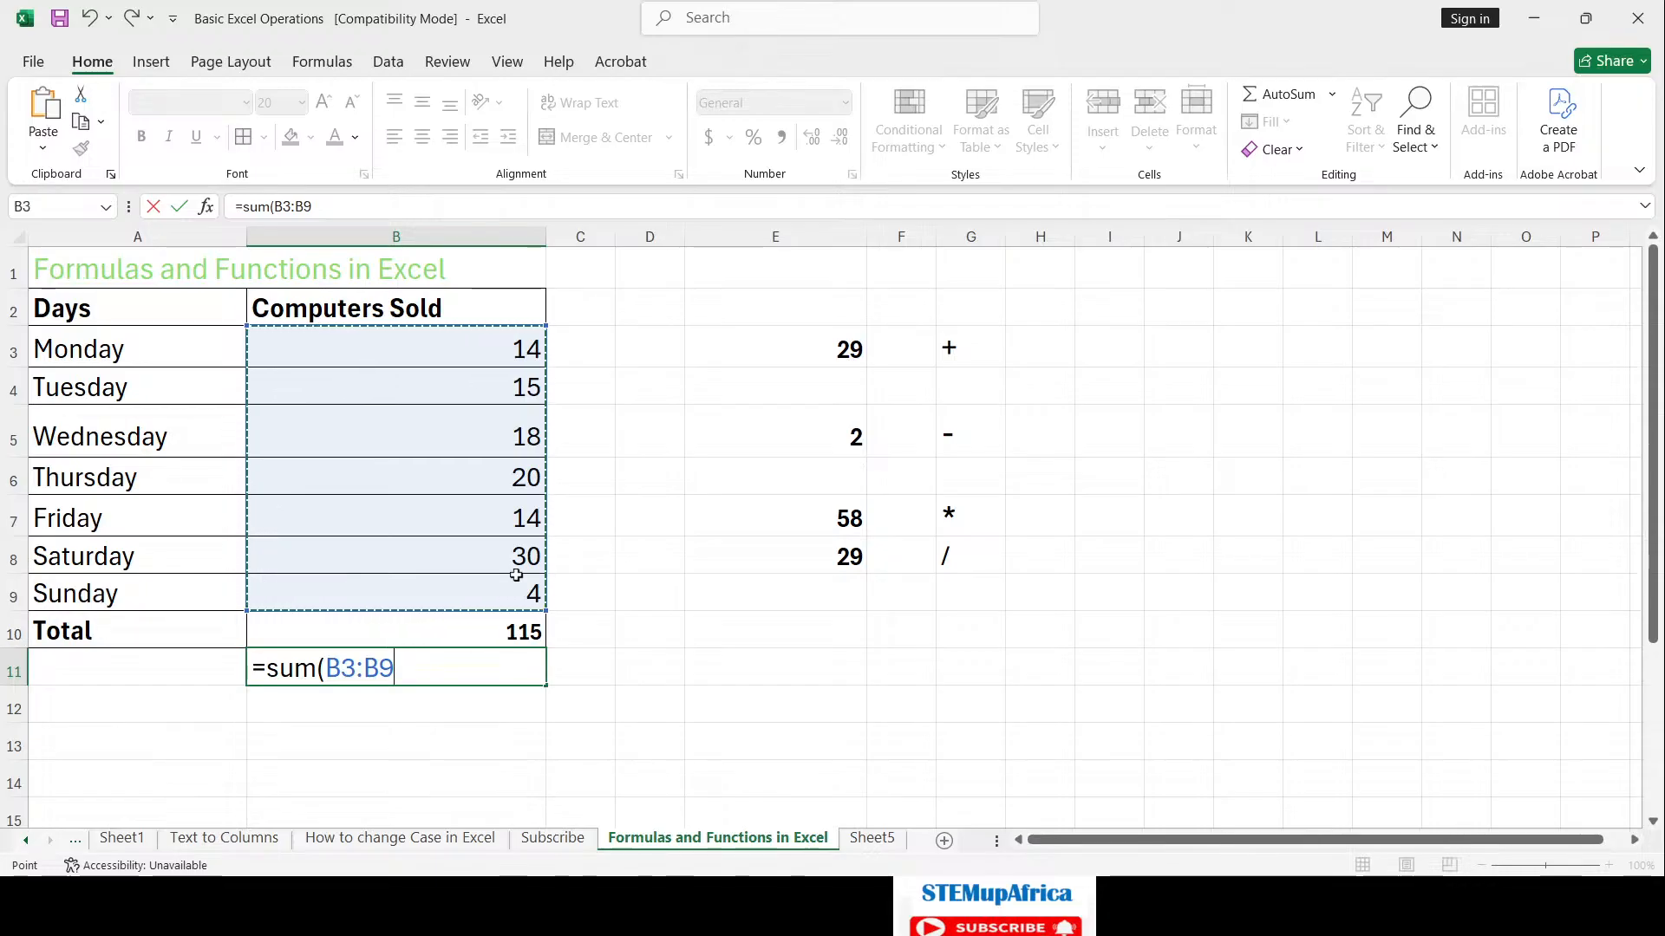
{"action": "type", "text": ")"}
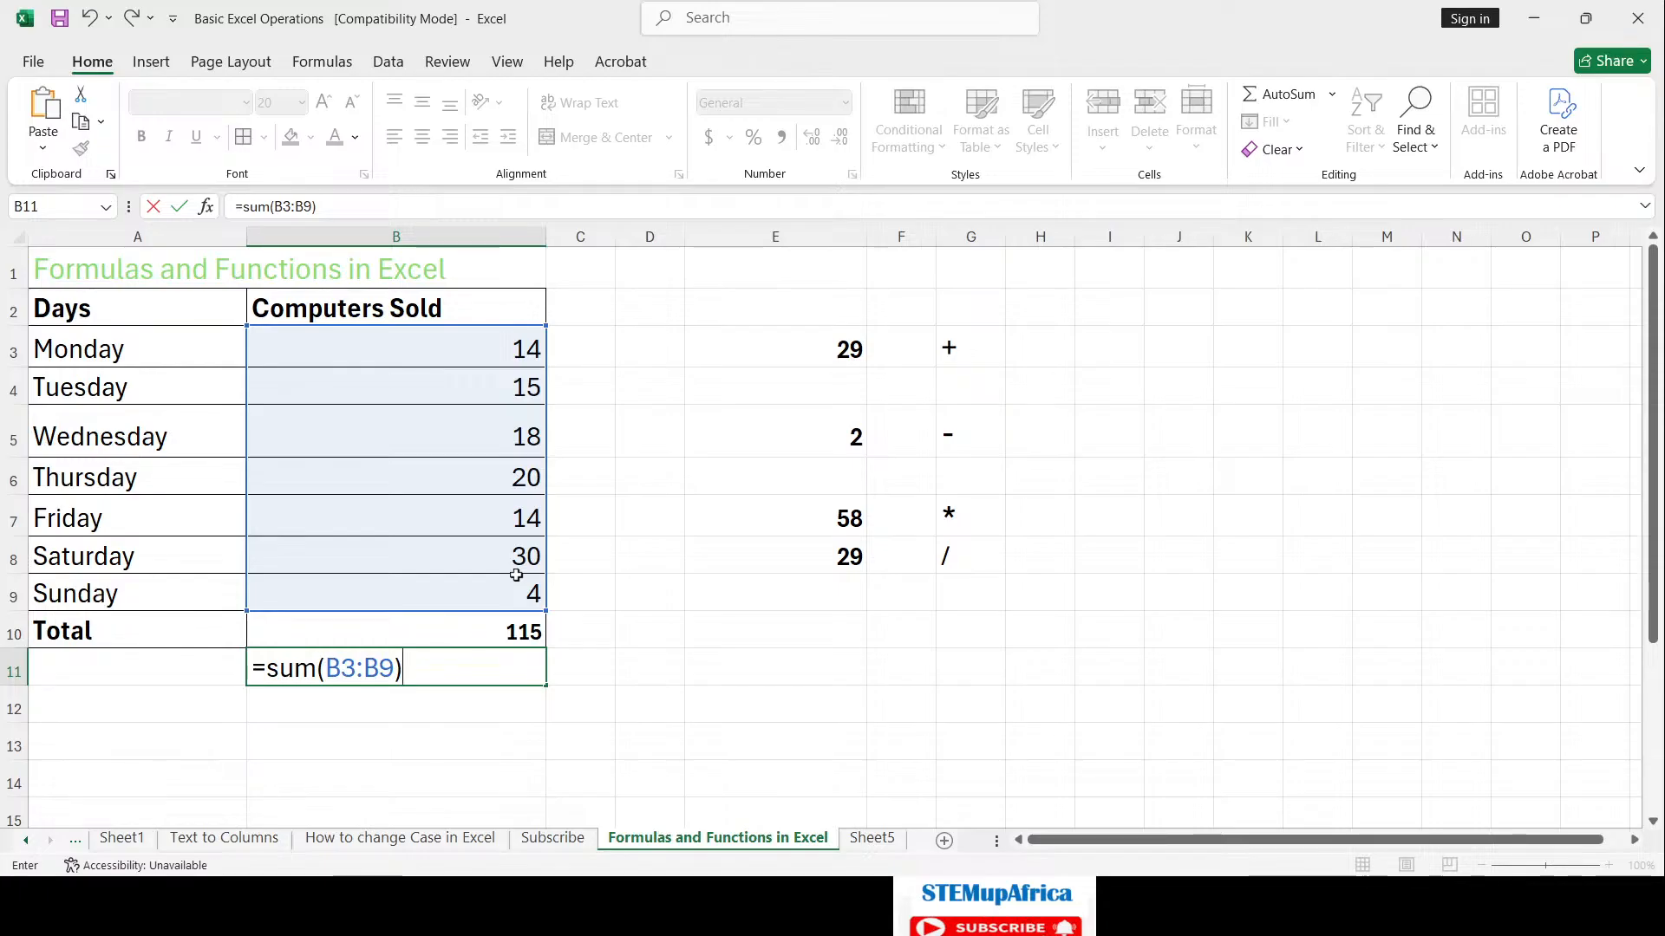
{"action": "key", "text": "Return"}
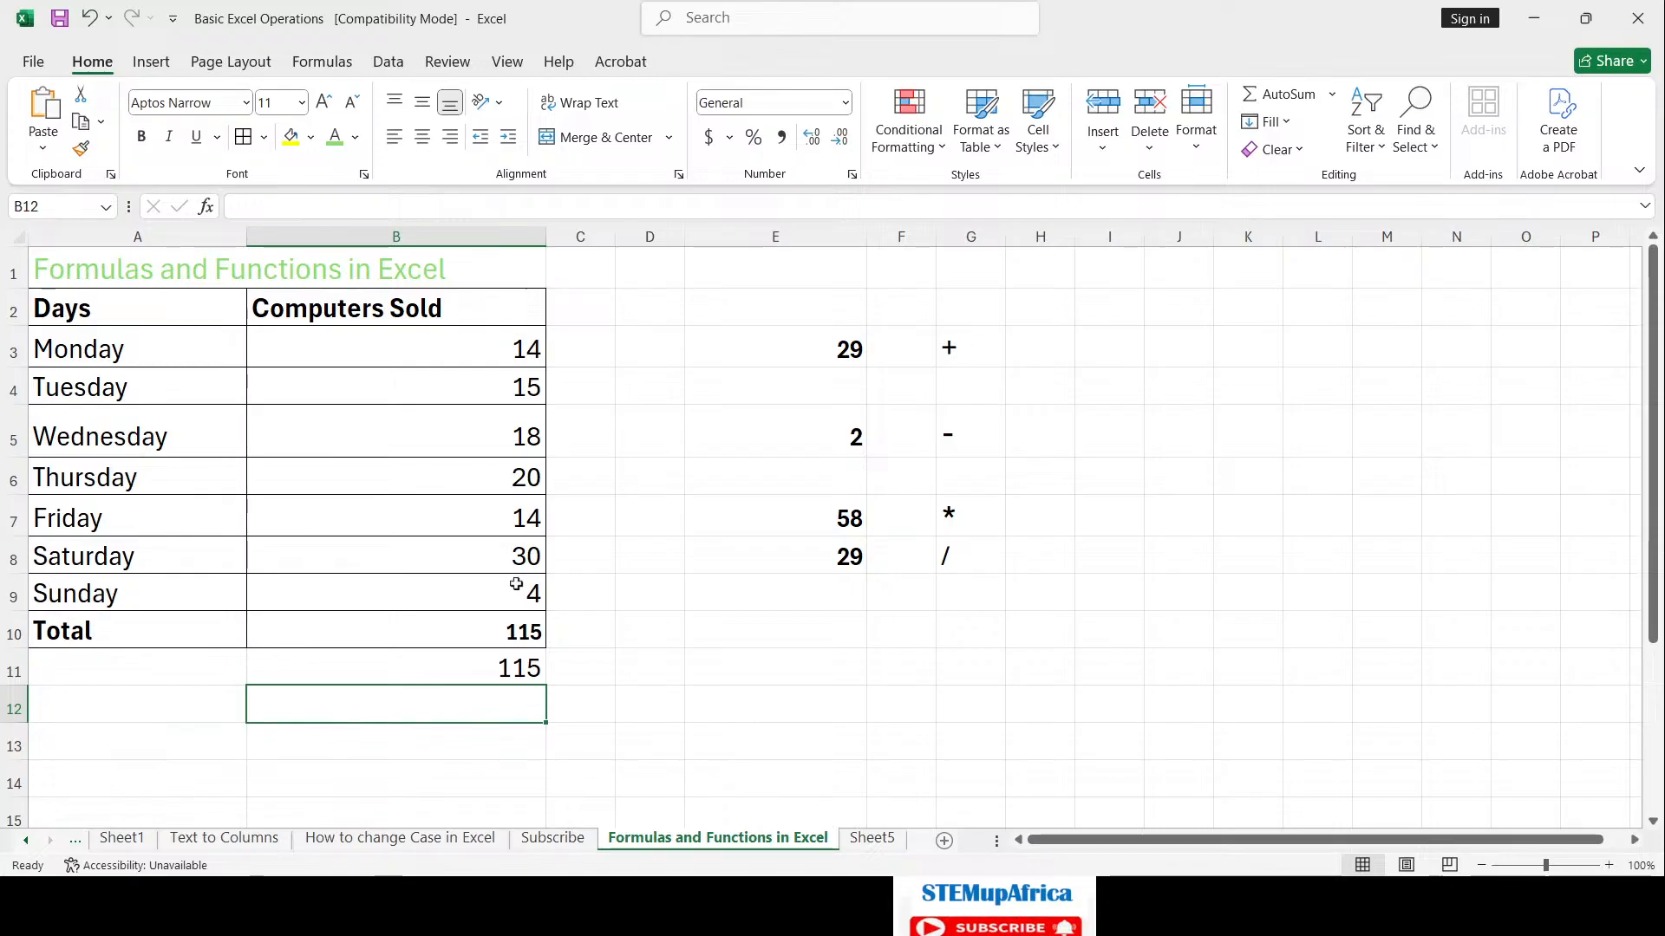
Step: Inspect B10's addition formula and leave it unchanged
{"action": "left_click", "coordinate": [523, 629]}
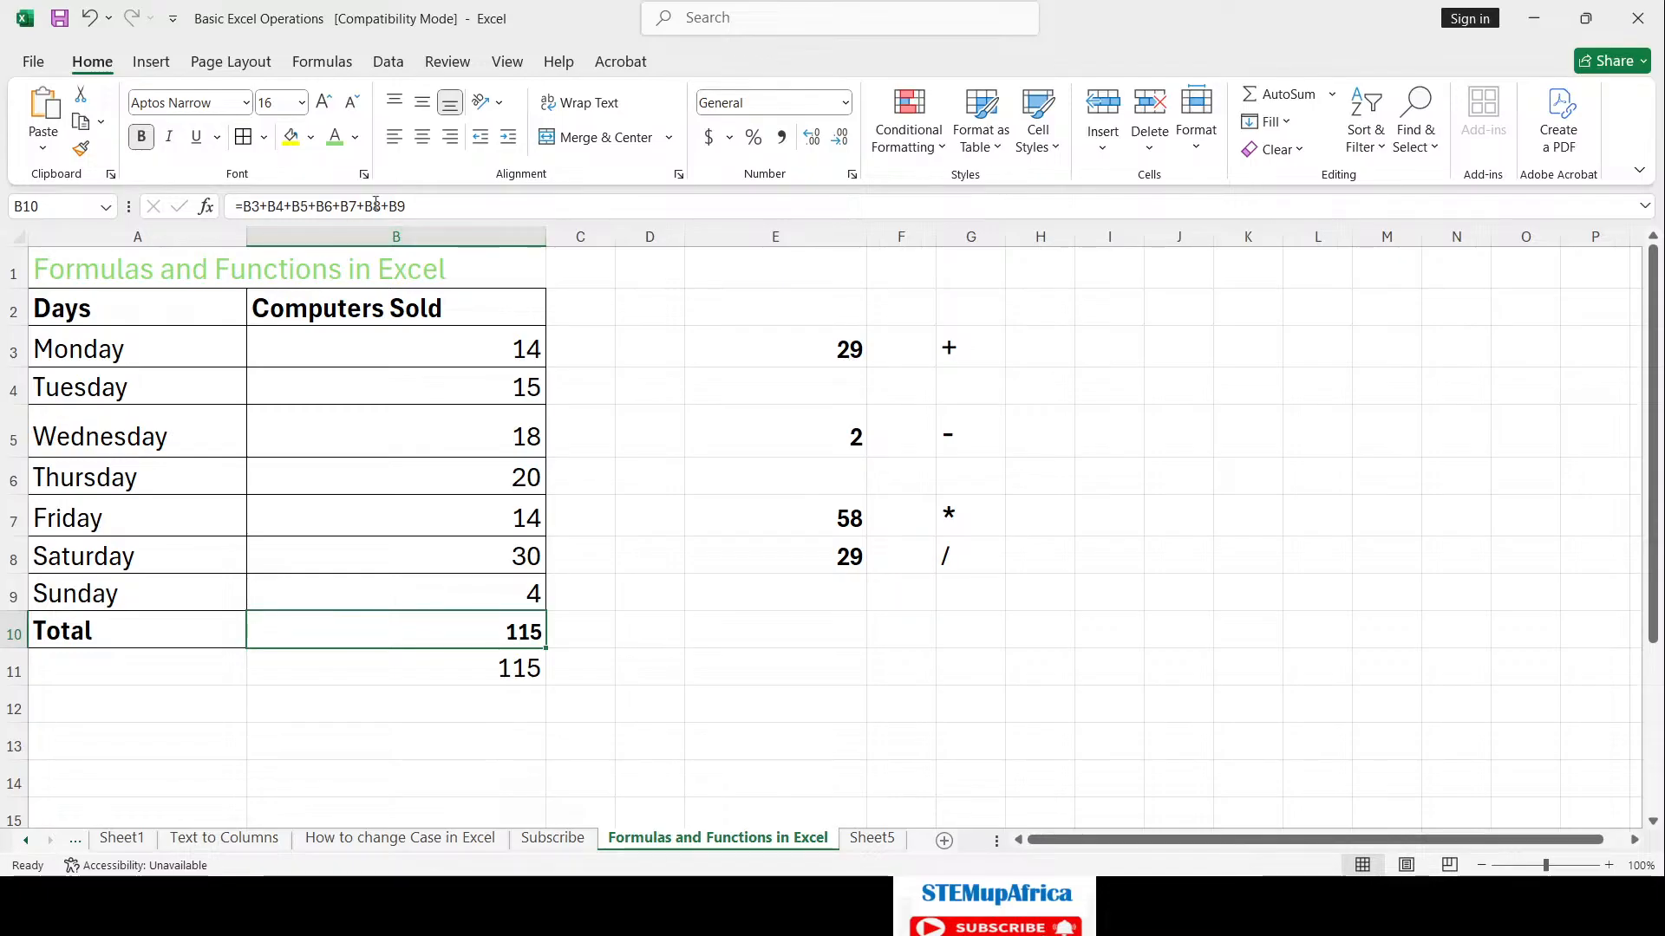
{"action": "left_click", "coordinate": [447, 199]}
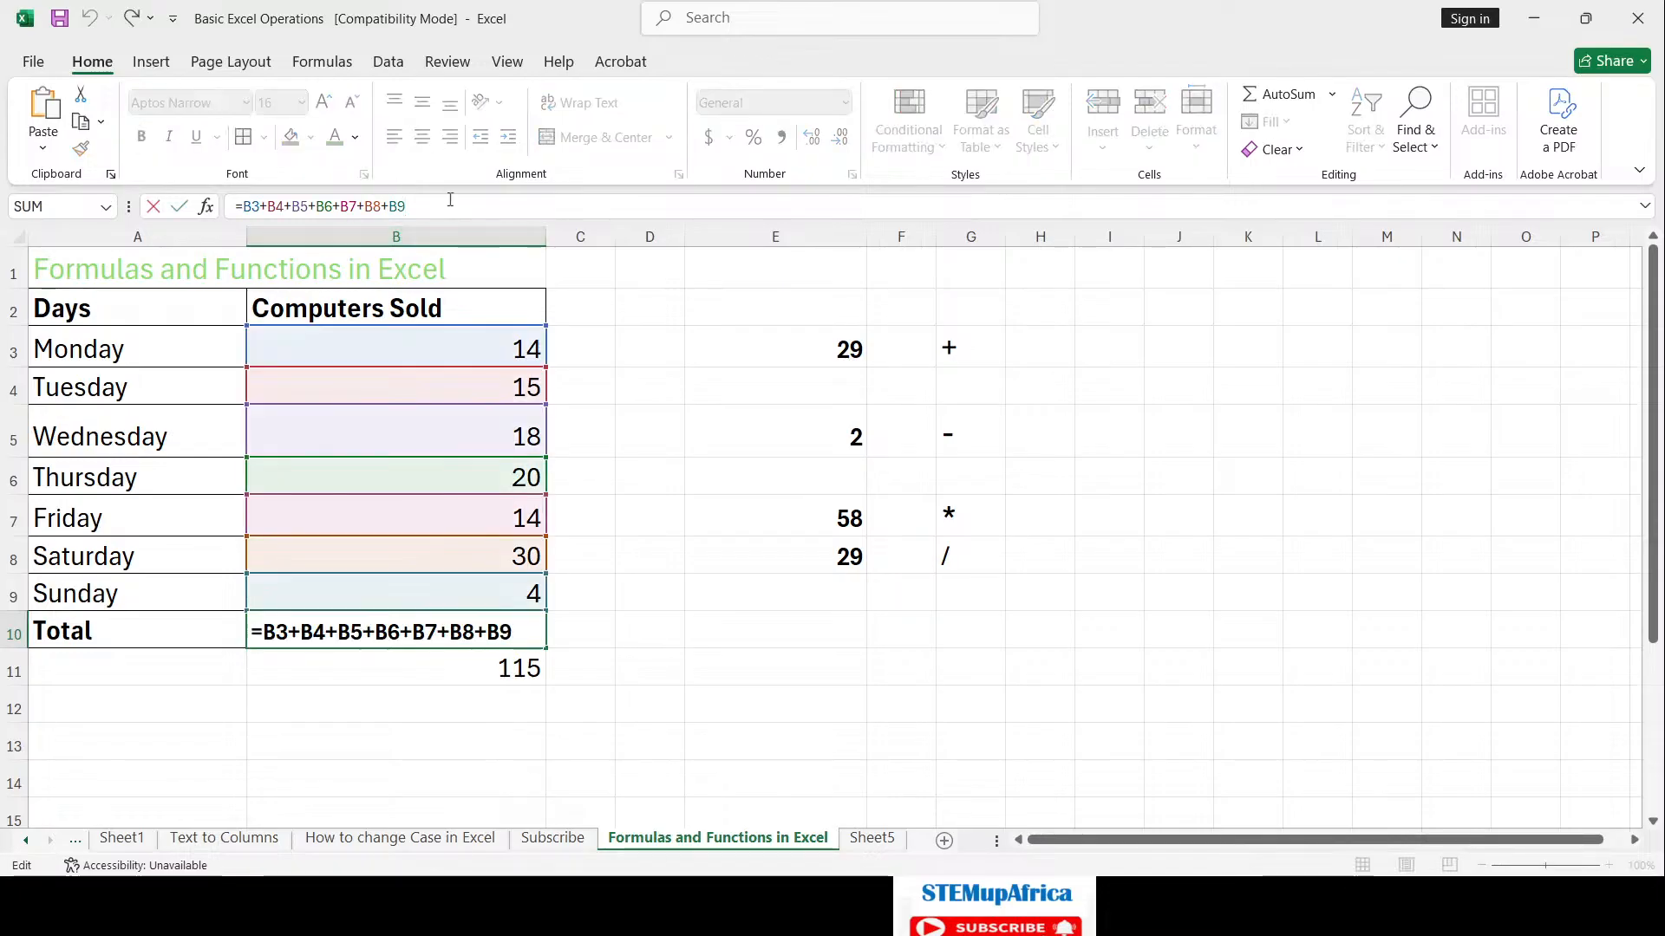
{"action": "key", "text": "ctrl+Return"}
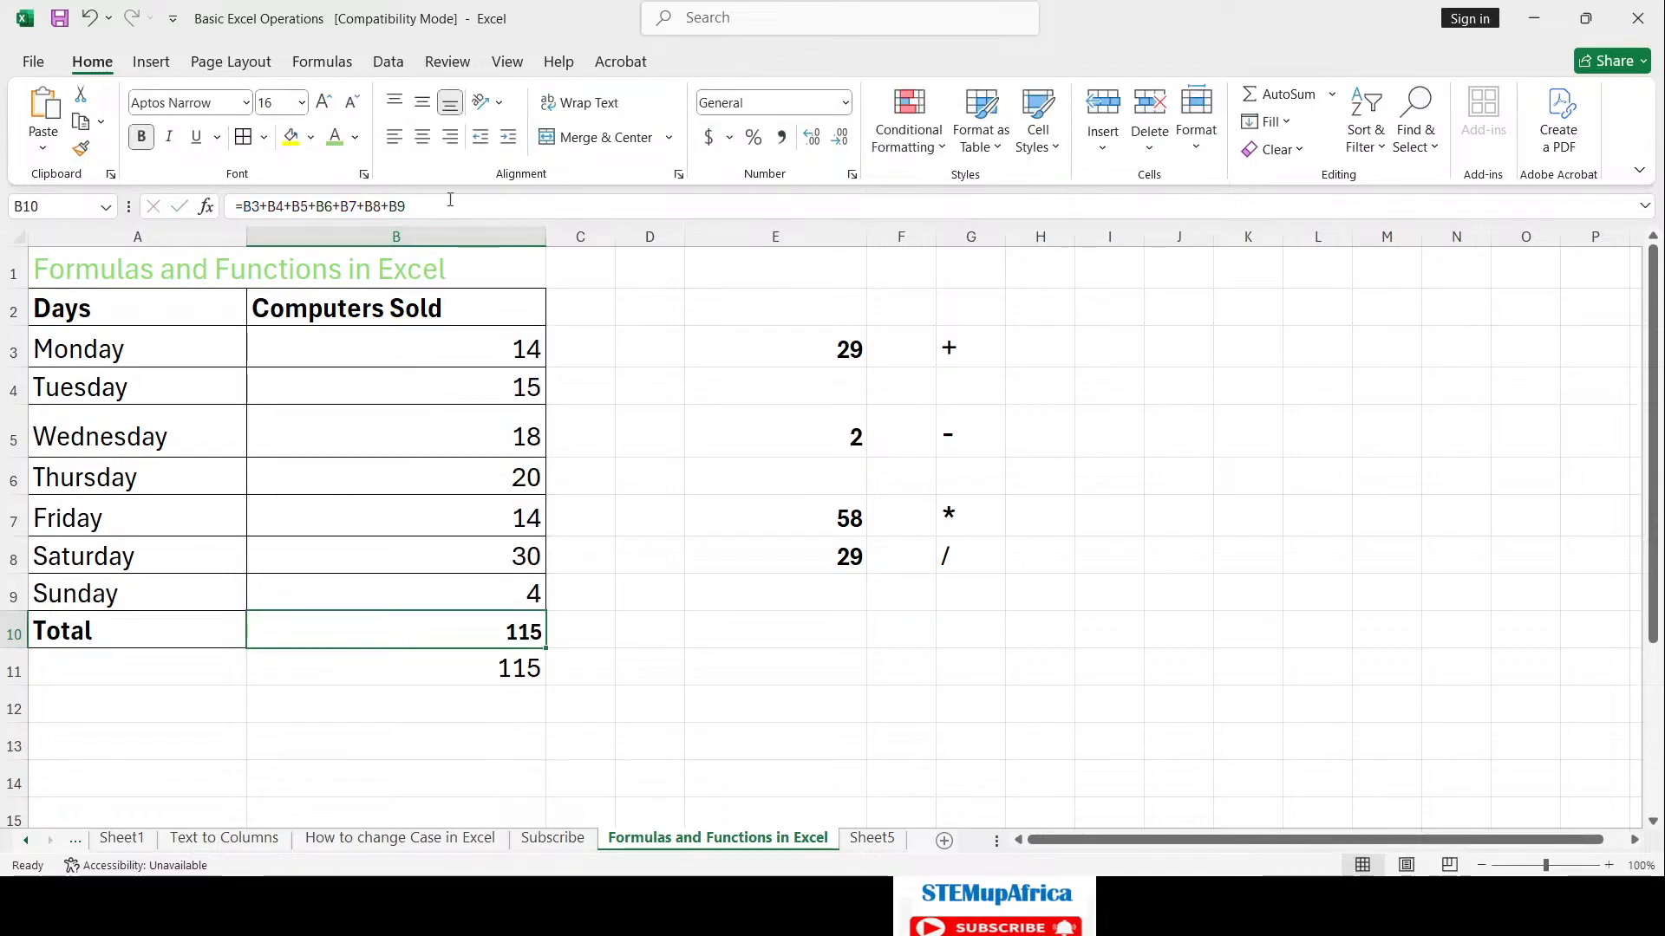
Step: Make the 115 in B11 bold, then select B3:B9 to view their sum
{"action": "left_click", "coordinate": [530, 677]}
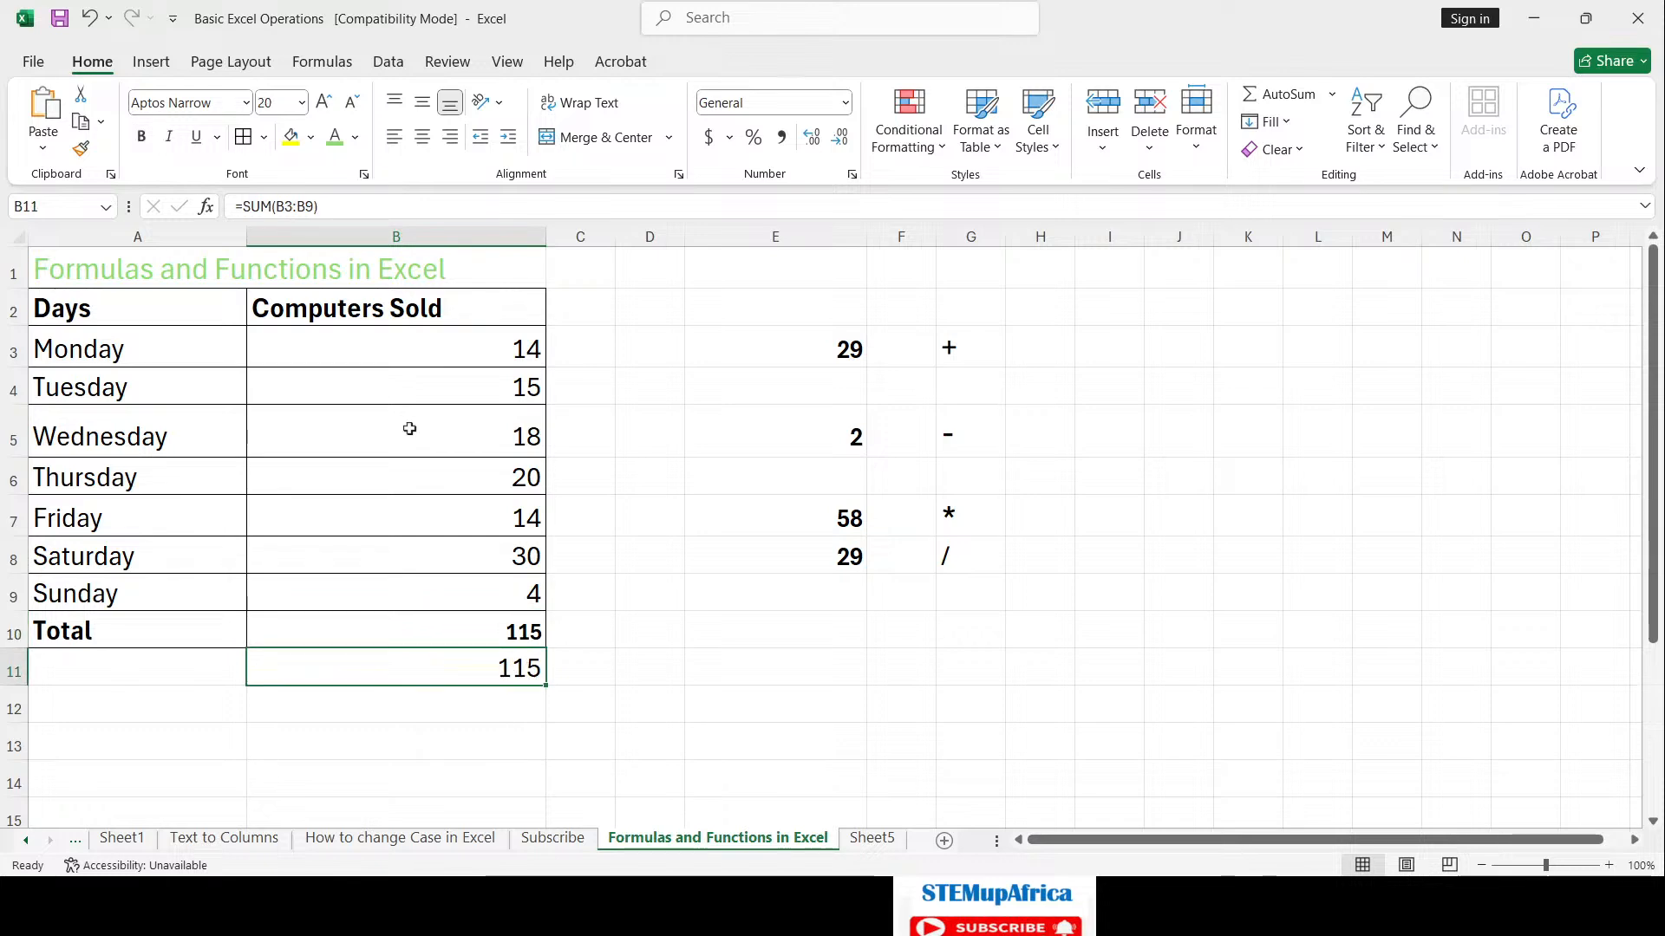
{"action": "left_click", "coordinate": [144, 137]}
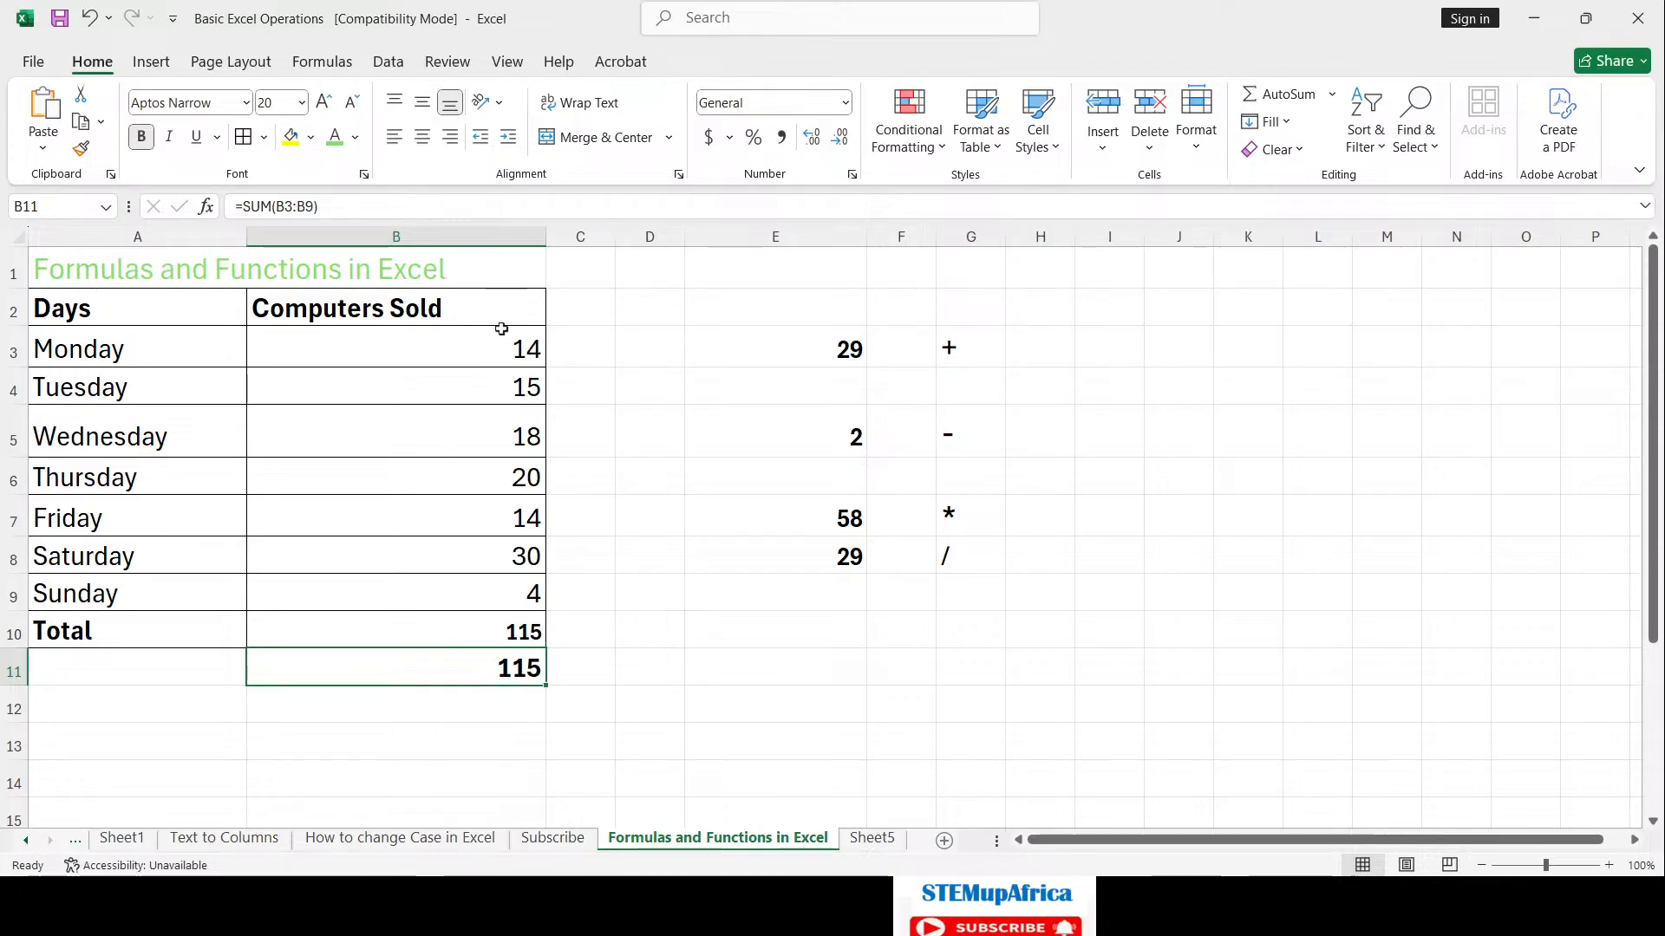
{"action": "left_click_drag", "start_coordinate": [501, 340], "coordinate": [499, 587]}
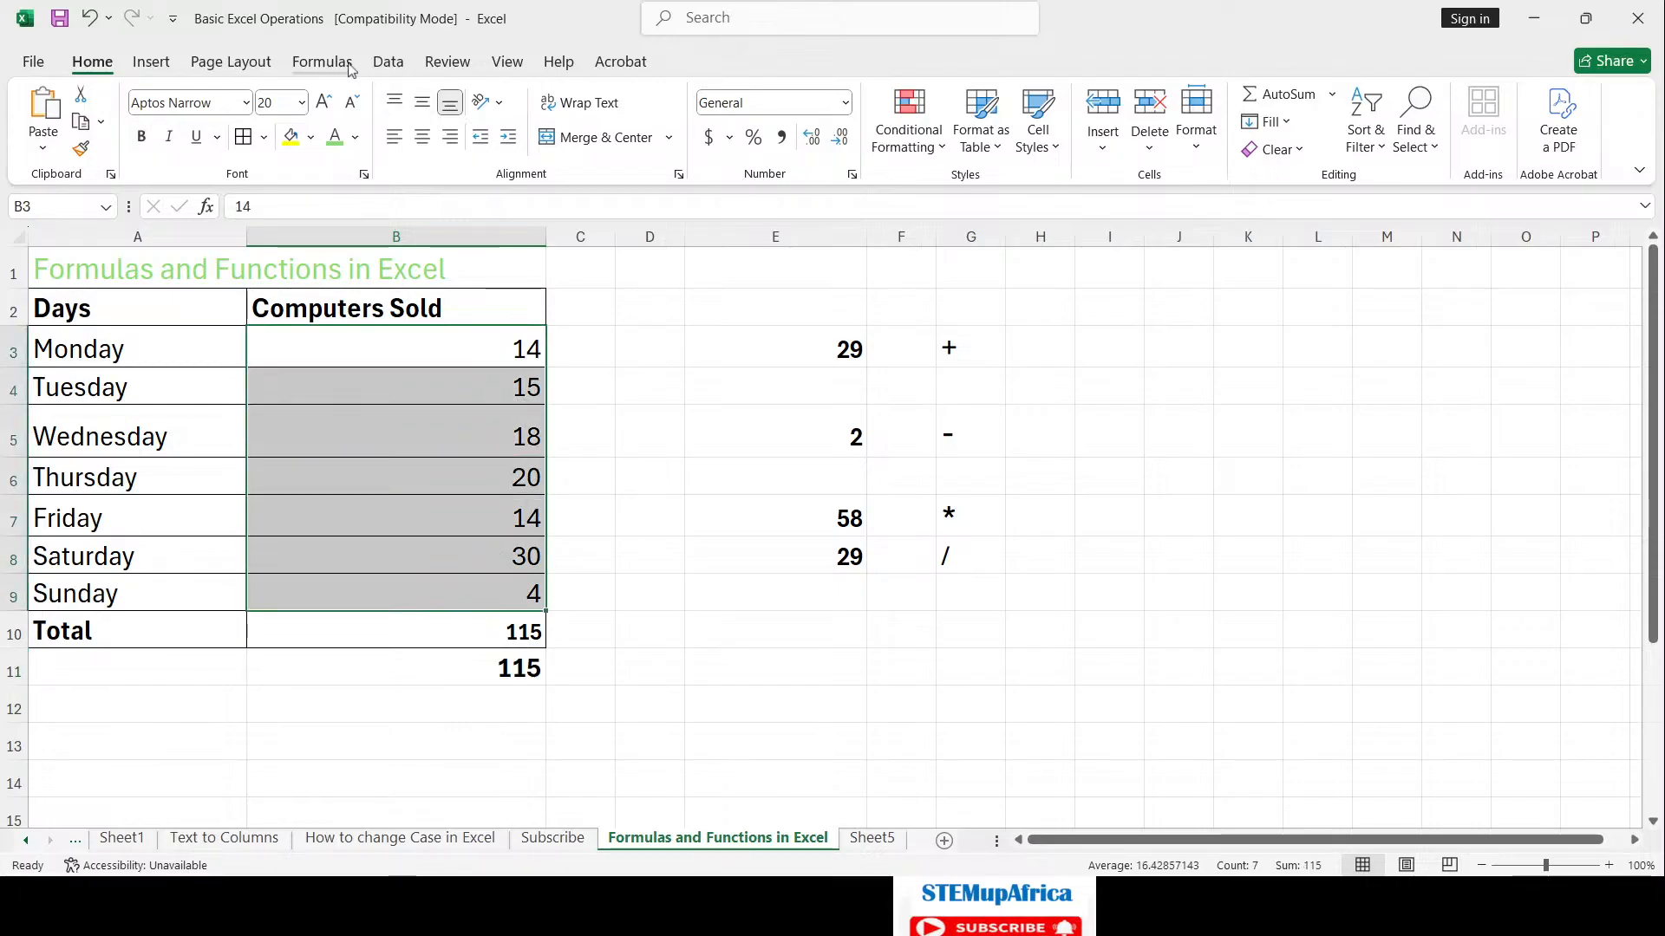
Step: Clear both existing totals from B10 and B11
{"action": "left_click", "coordinate": [322, 63]}
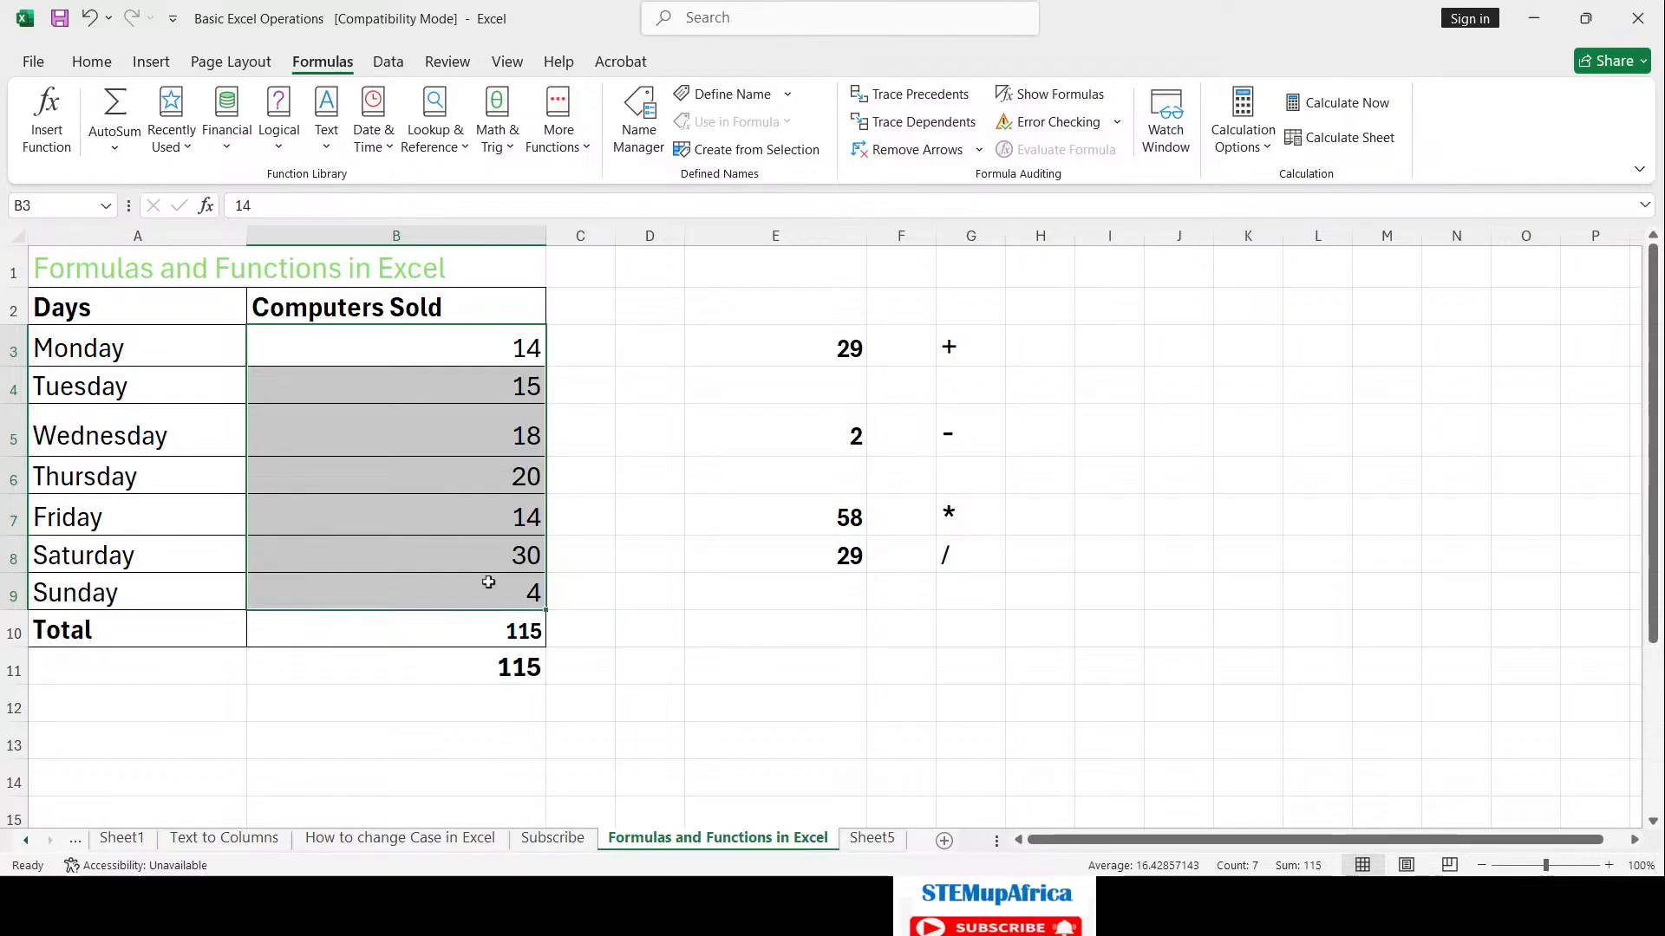
{"action": "left_click", "coordinate": [514, 698]}
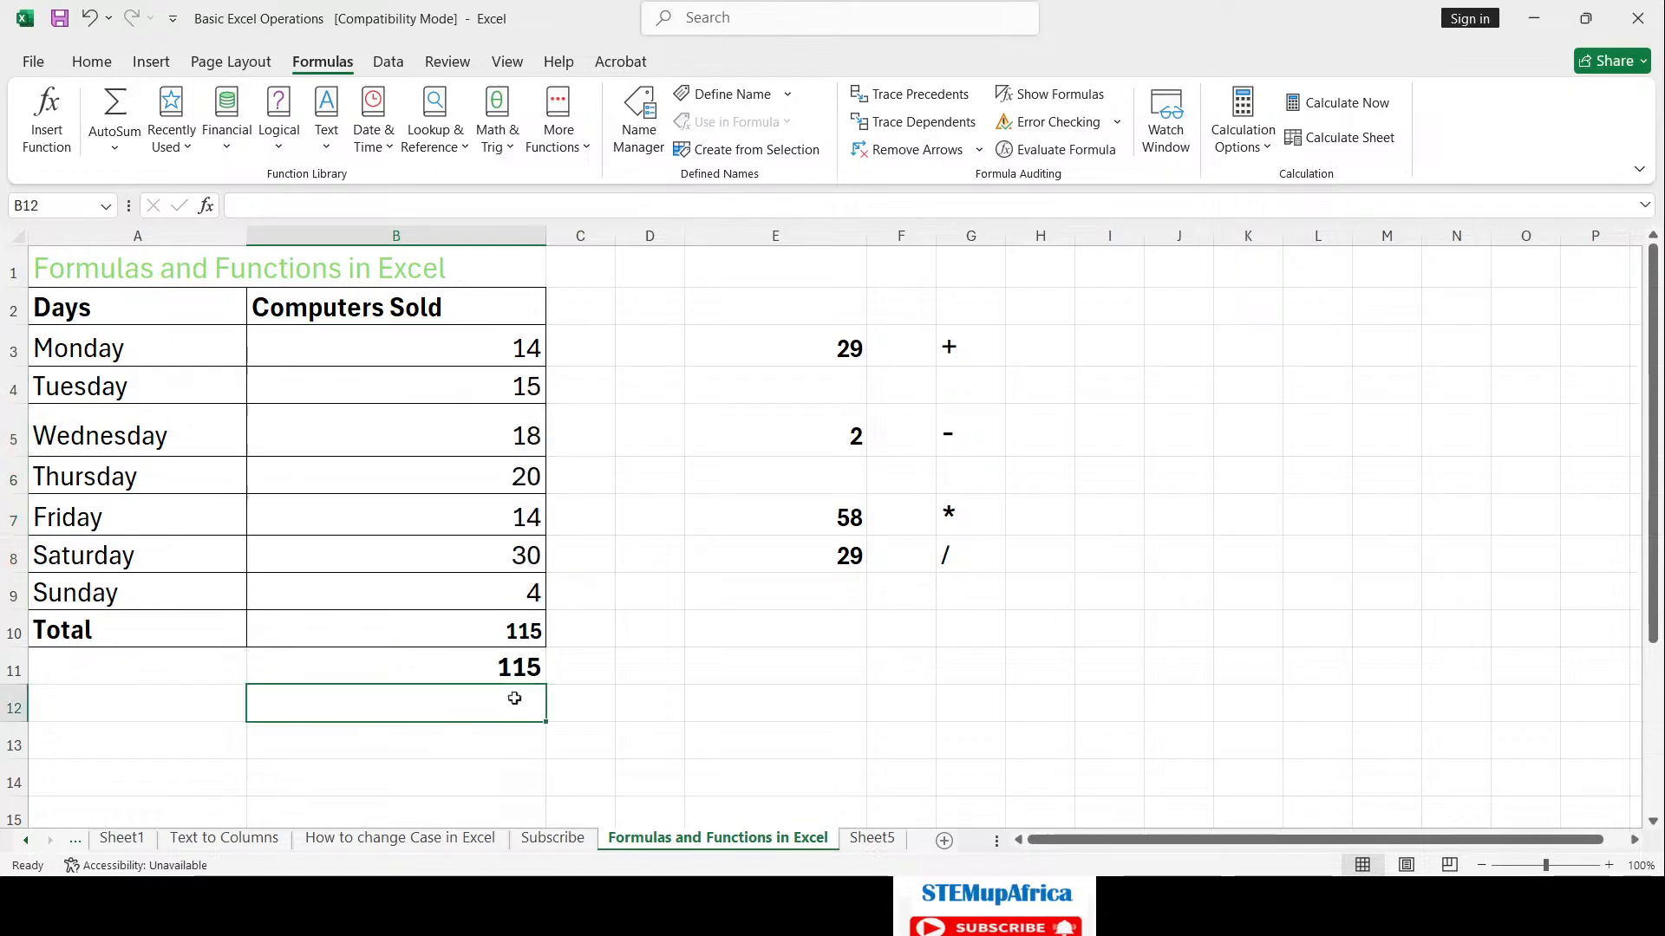
{"action": "left_click_drag", "start_coordinate": [515, 636], "coordinate": [519, 667]}
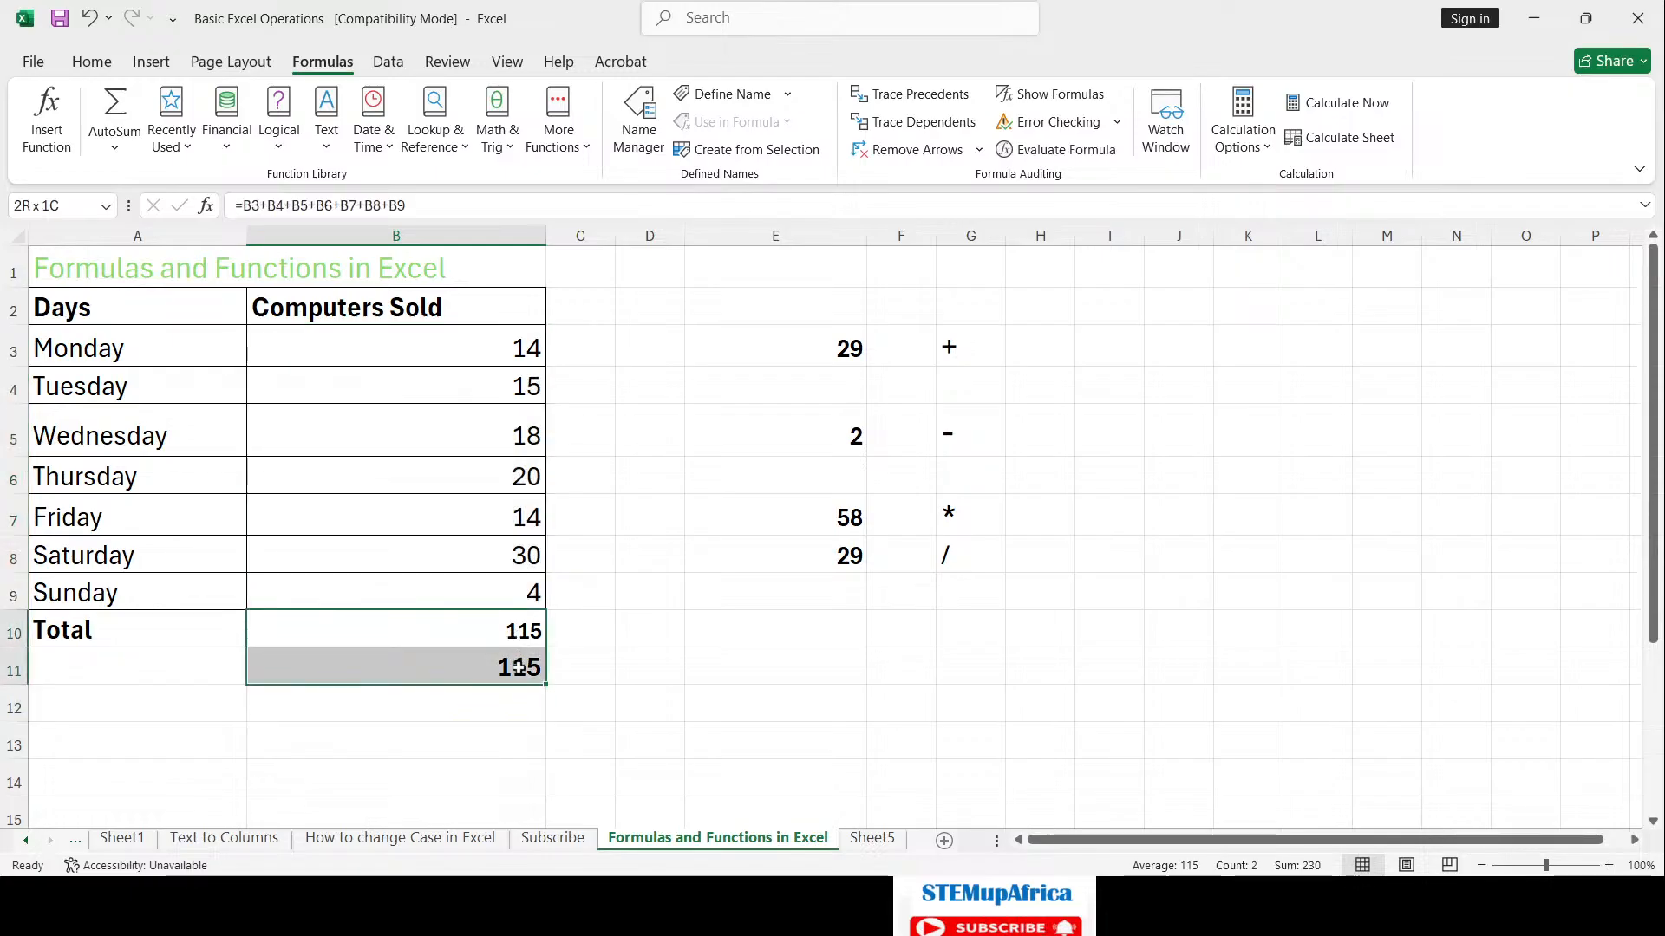
{"action": "key", "text": "Delete"}
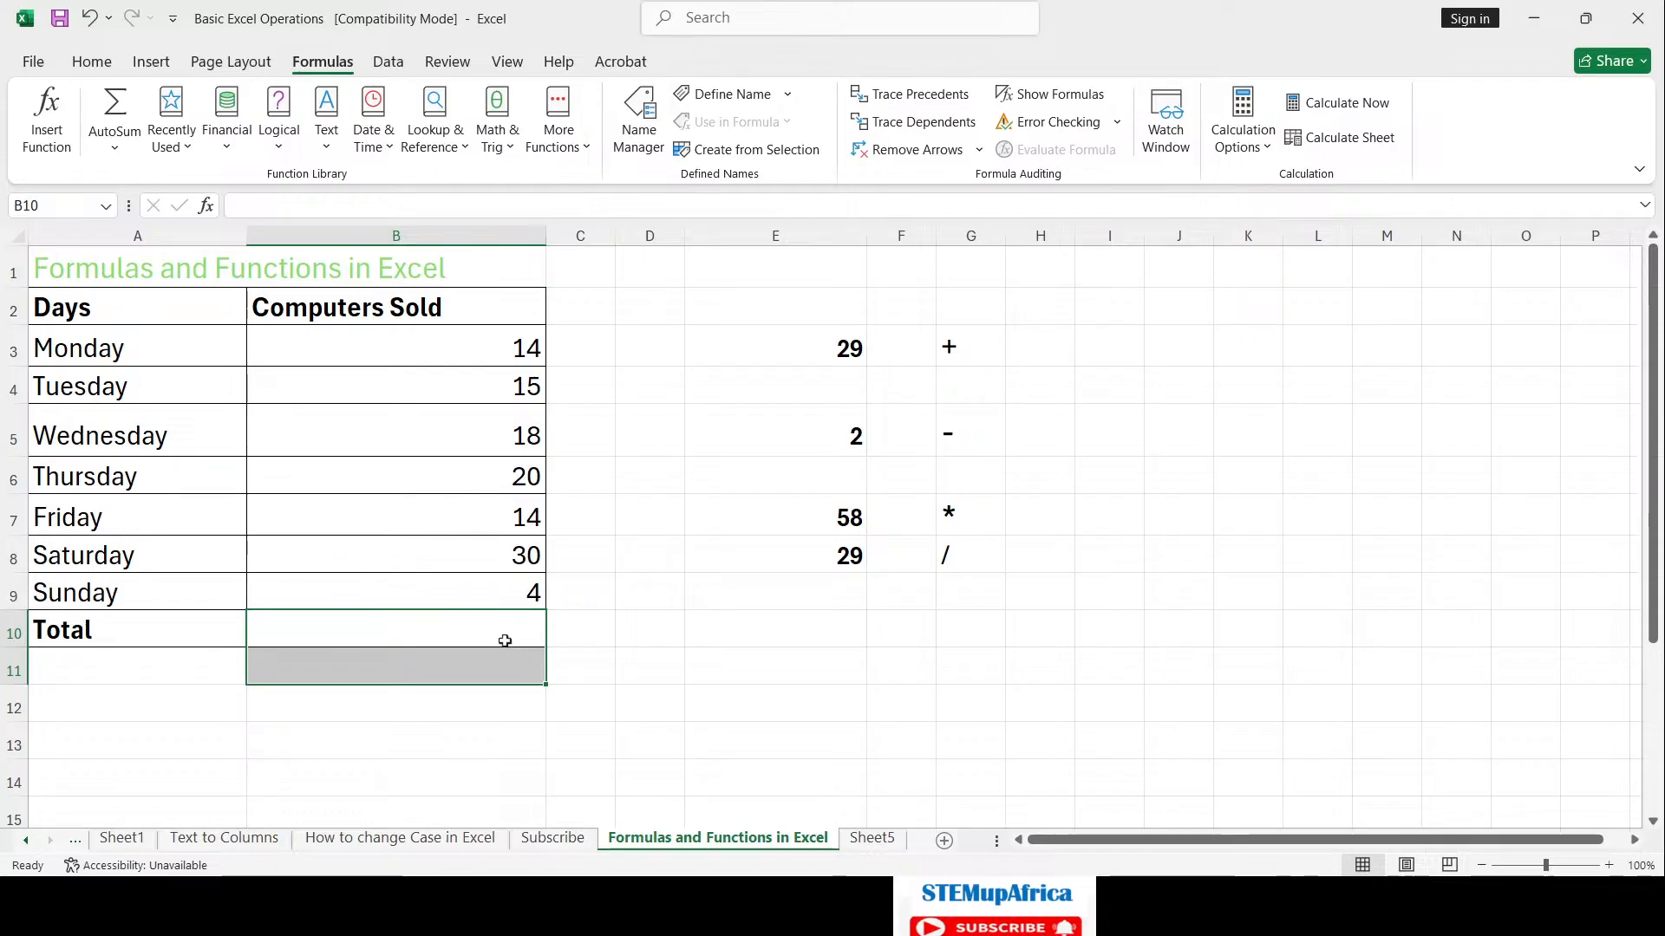
Step: Use AutoSum in B10 to total B3:B9 as =SUM(B3:B9), showing 115
{"action": "left_click", "coordinate": [505, 641]}
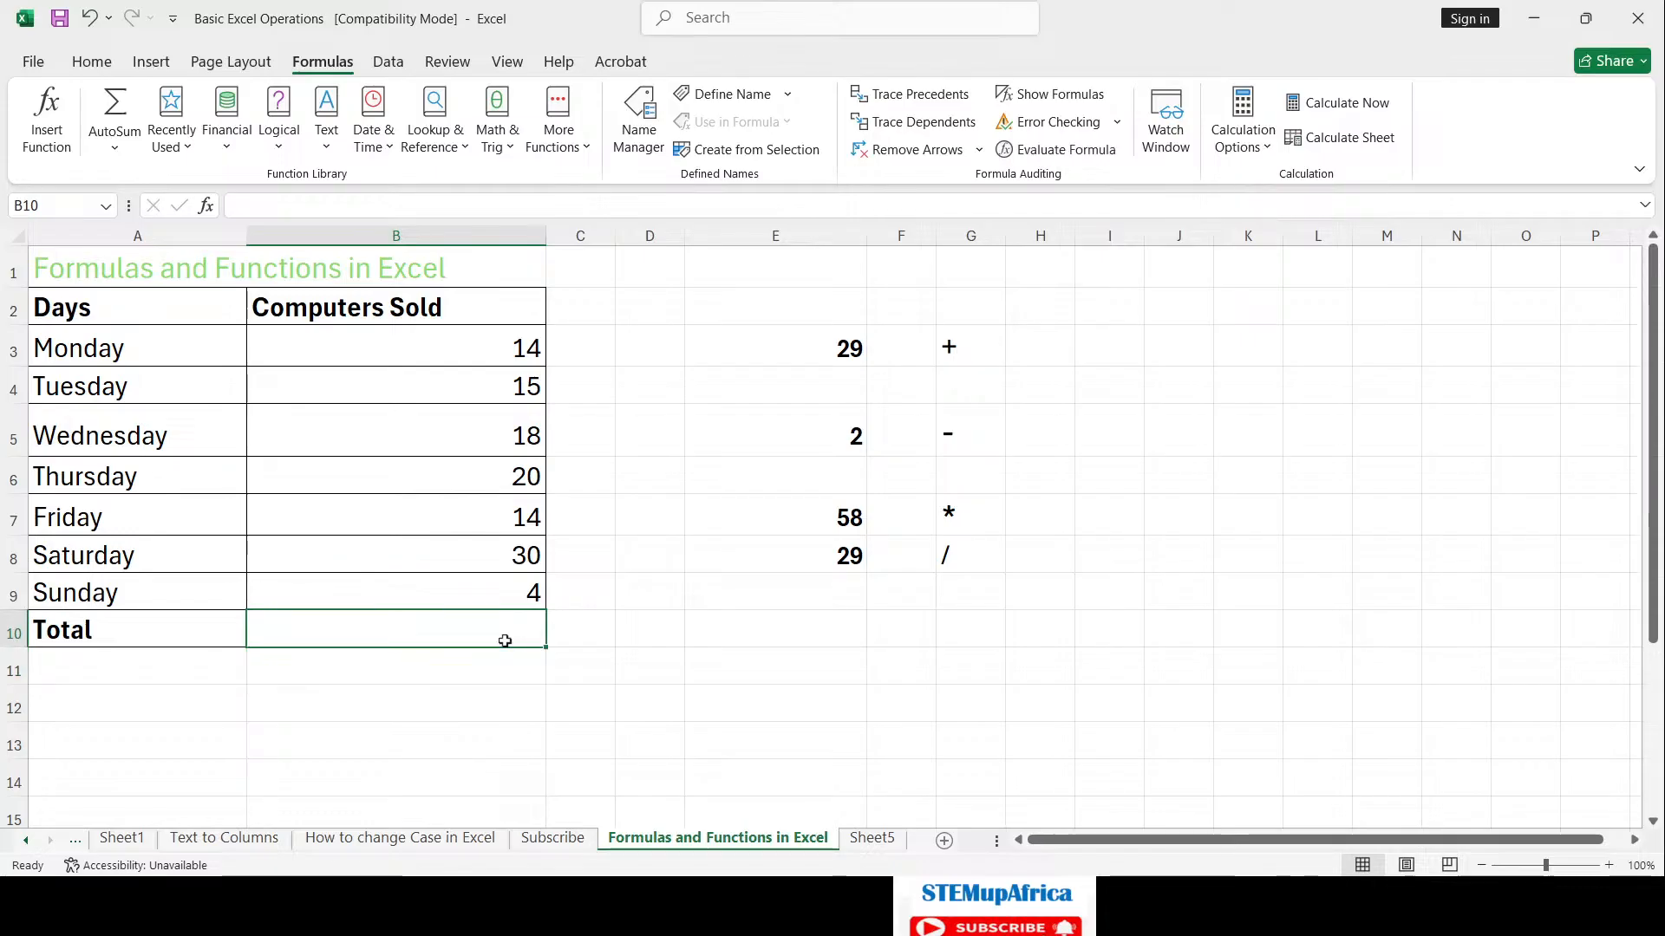
{"action": "left_click", "coordinate": [122, 155]}
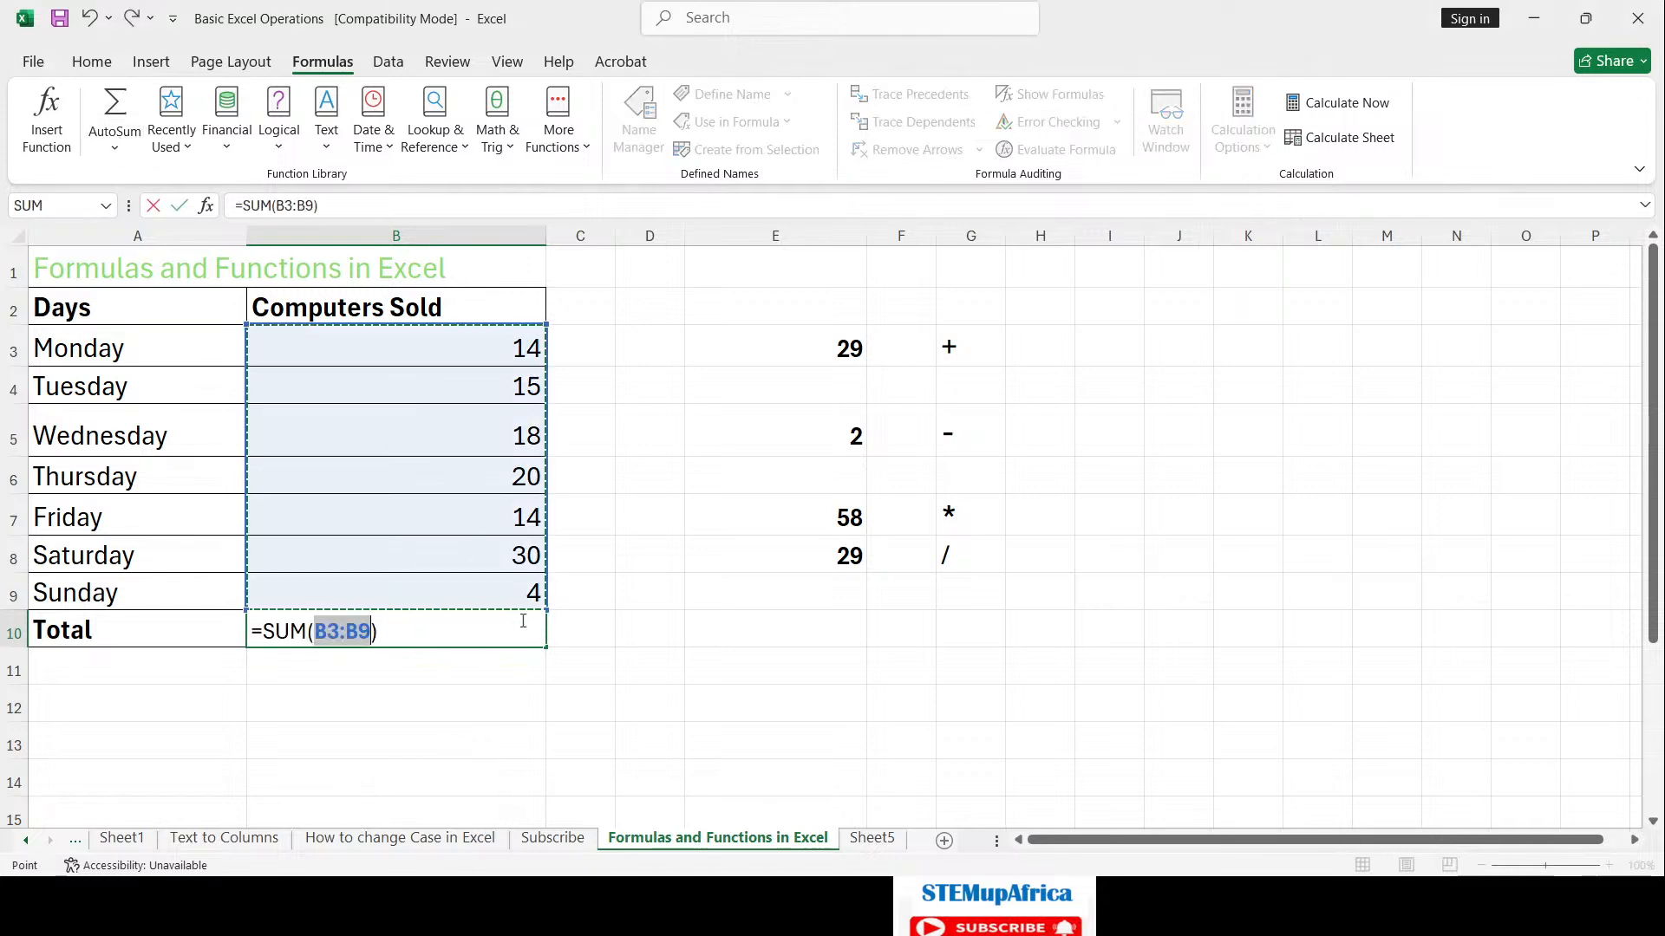
{"action": "key", "text": "Return"}
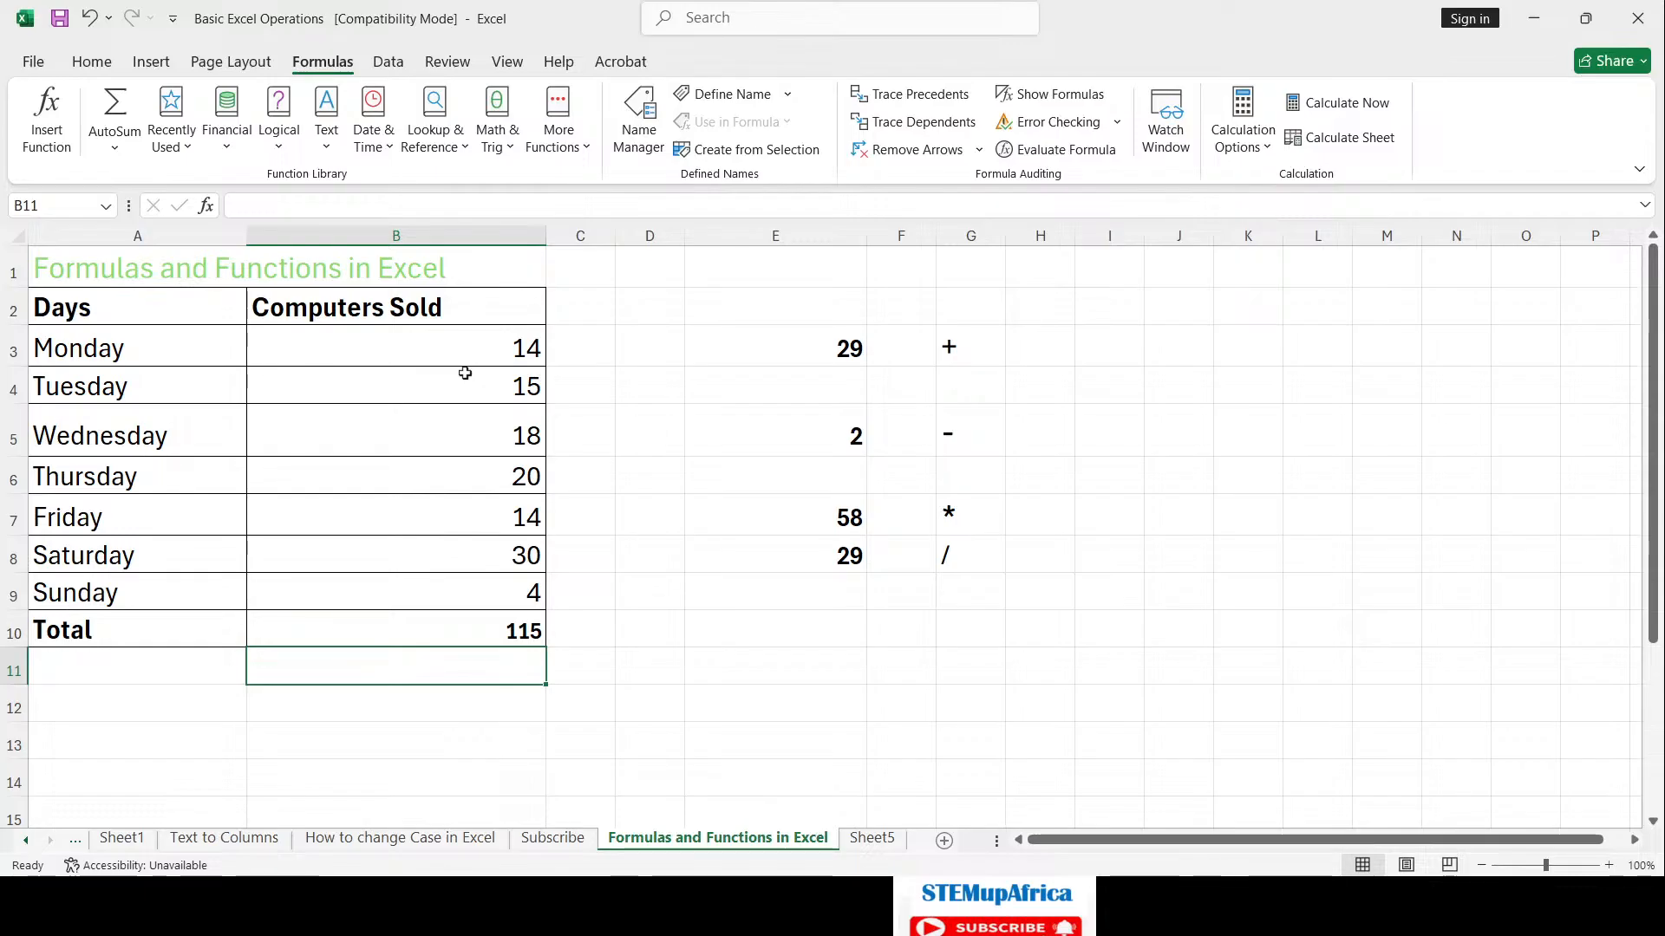
Step: Calculate the daily average in B11 as =B10/7, giving 16.42857143
{"action": "left_click", "coordinate": [519, 630]}
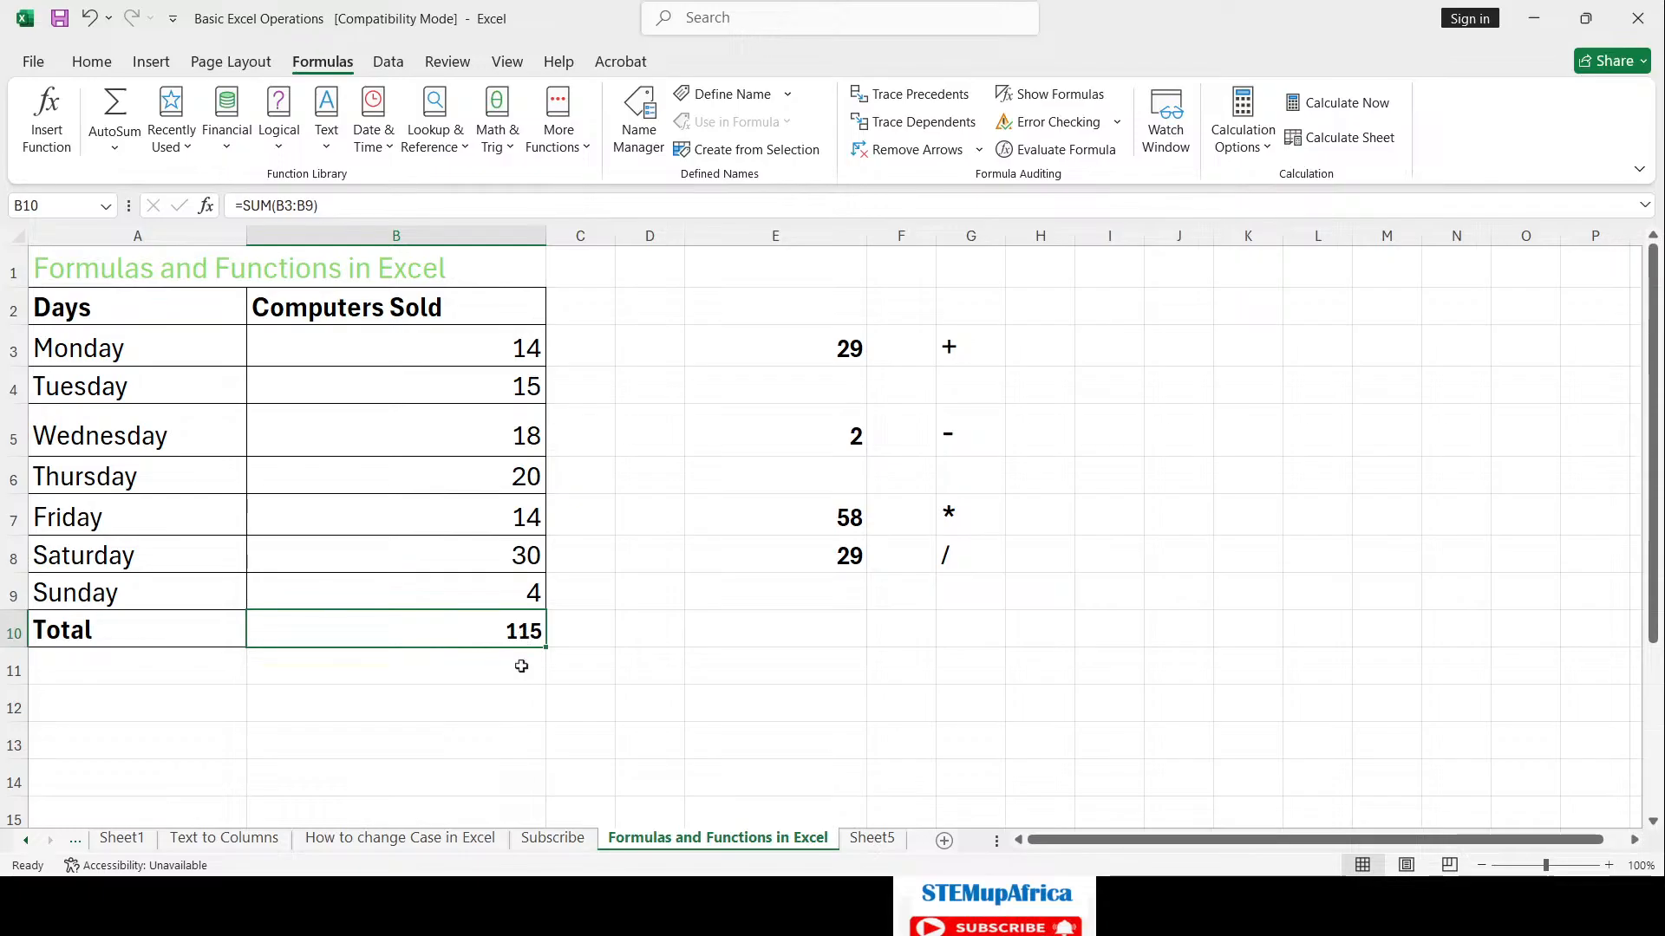
{"action": "left_click", "coordinate": [520, 666]}
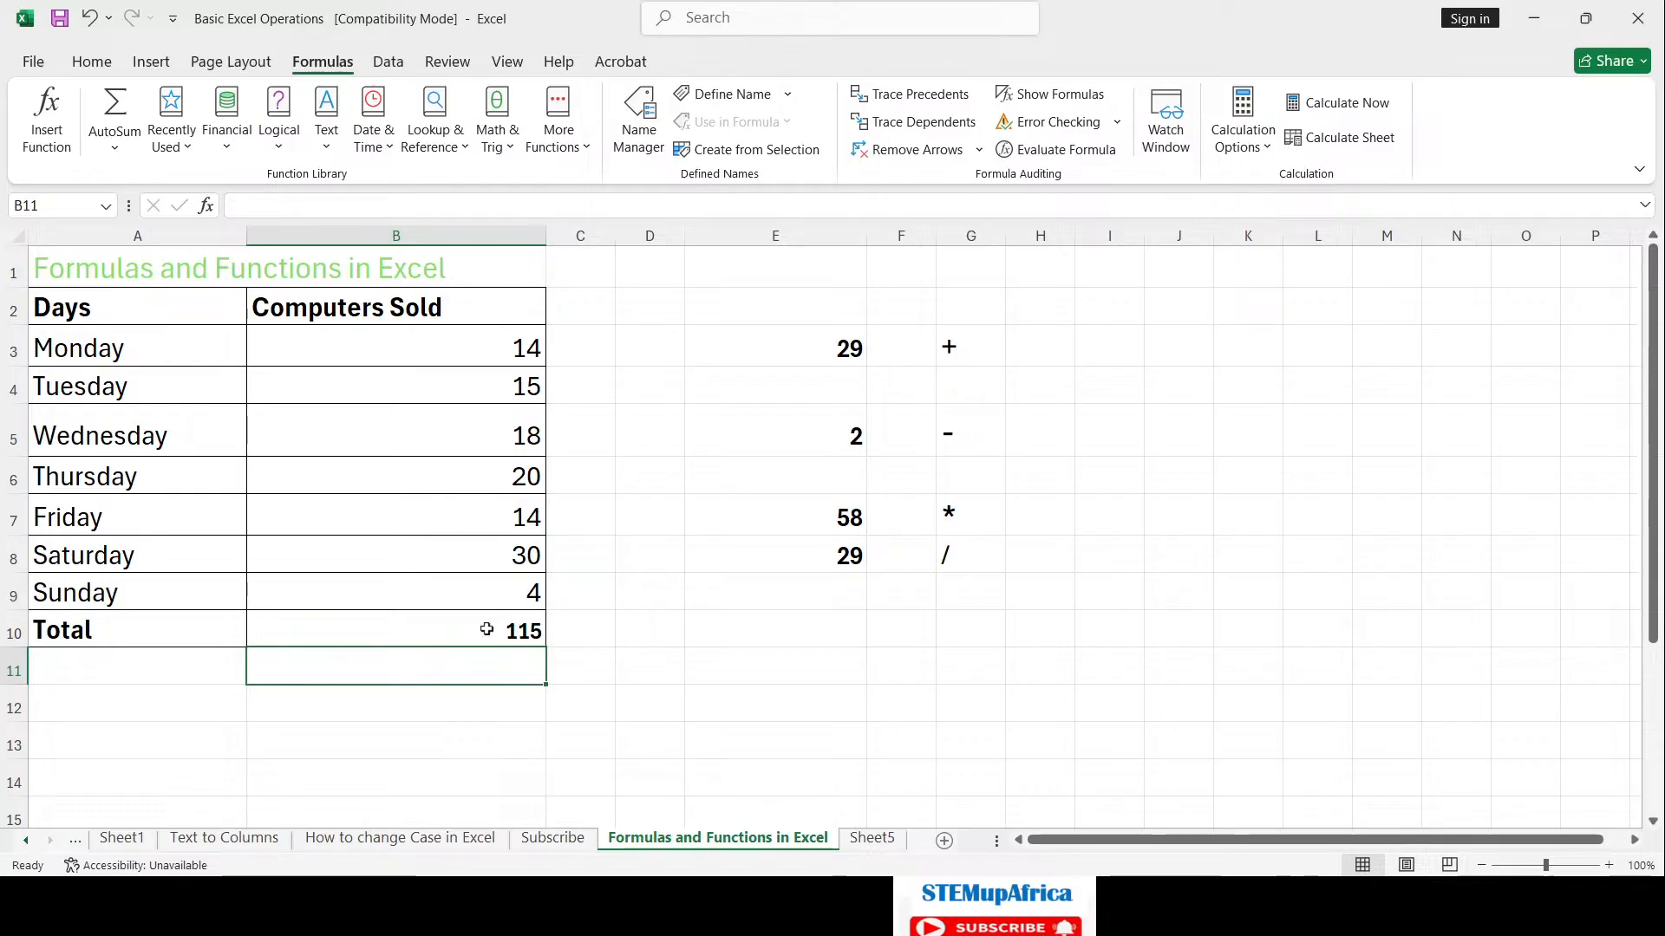
{"action": "left_click", "coordinate": [487, 629]}
{"action": "left_click", "coordinate": [507, 662]}
{"action": "type", "text": "="}
{"action": "left_click", "coordinate": [513, 630]}
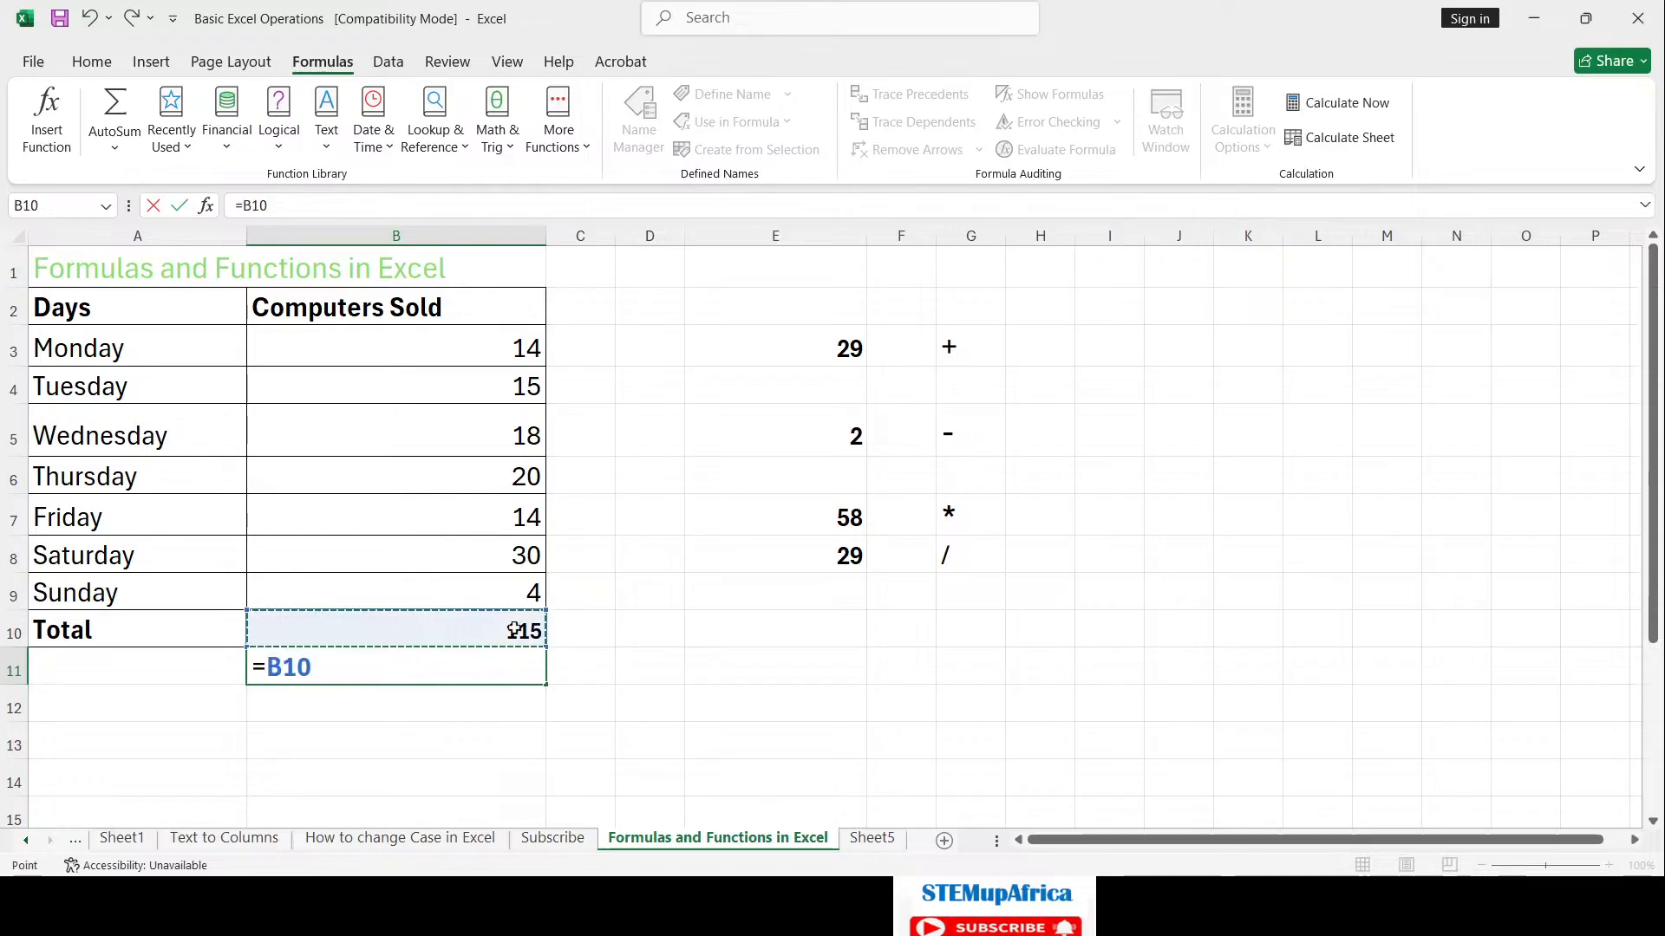
{"action": "type", "text": "/7"}
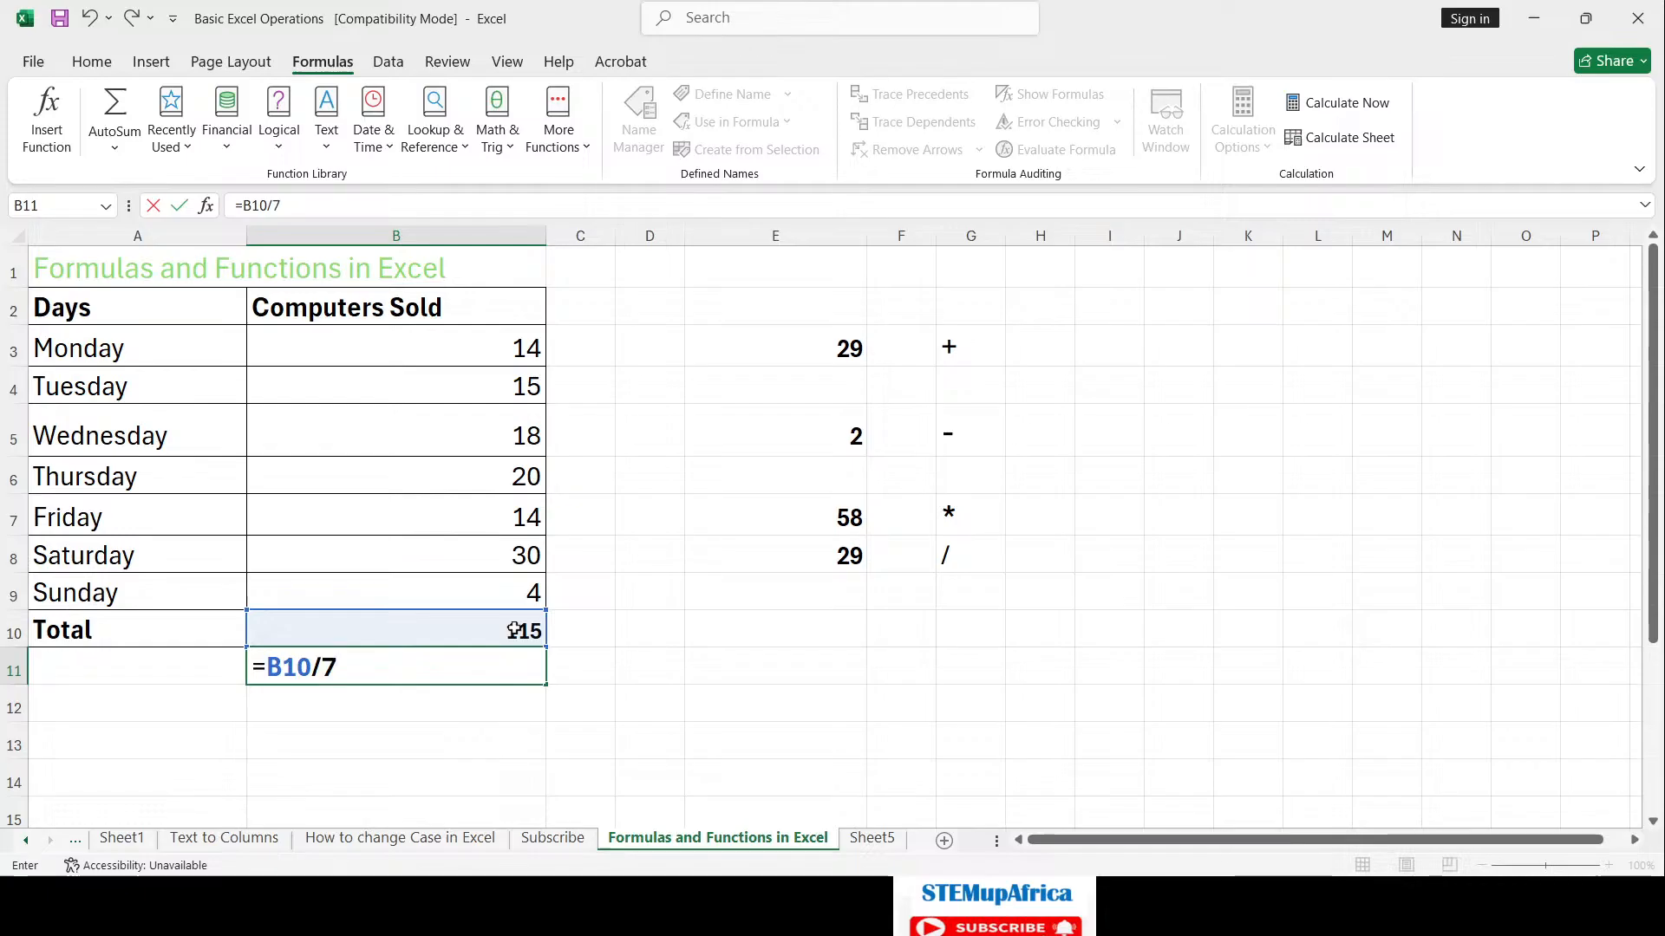
{"action": "key", "text": "Return"}
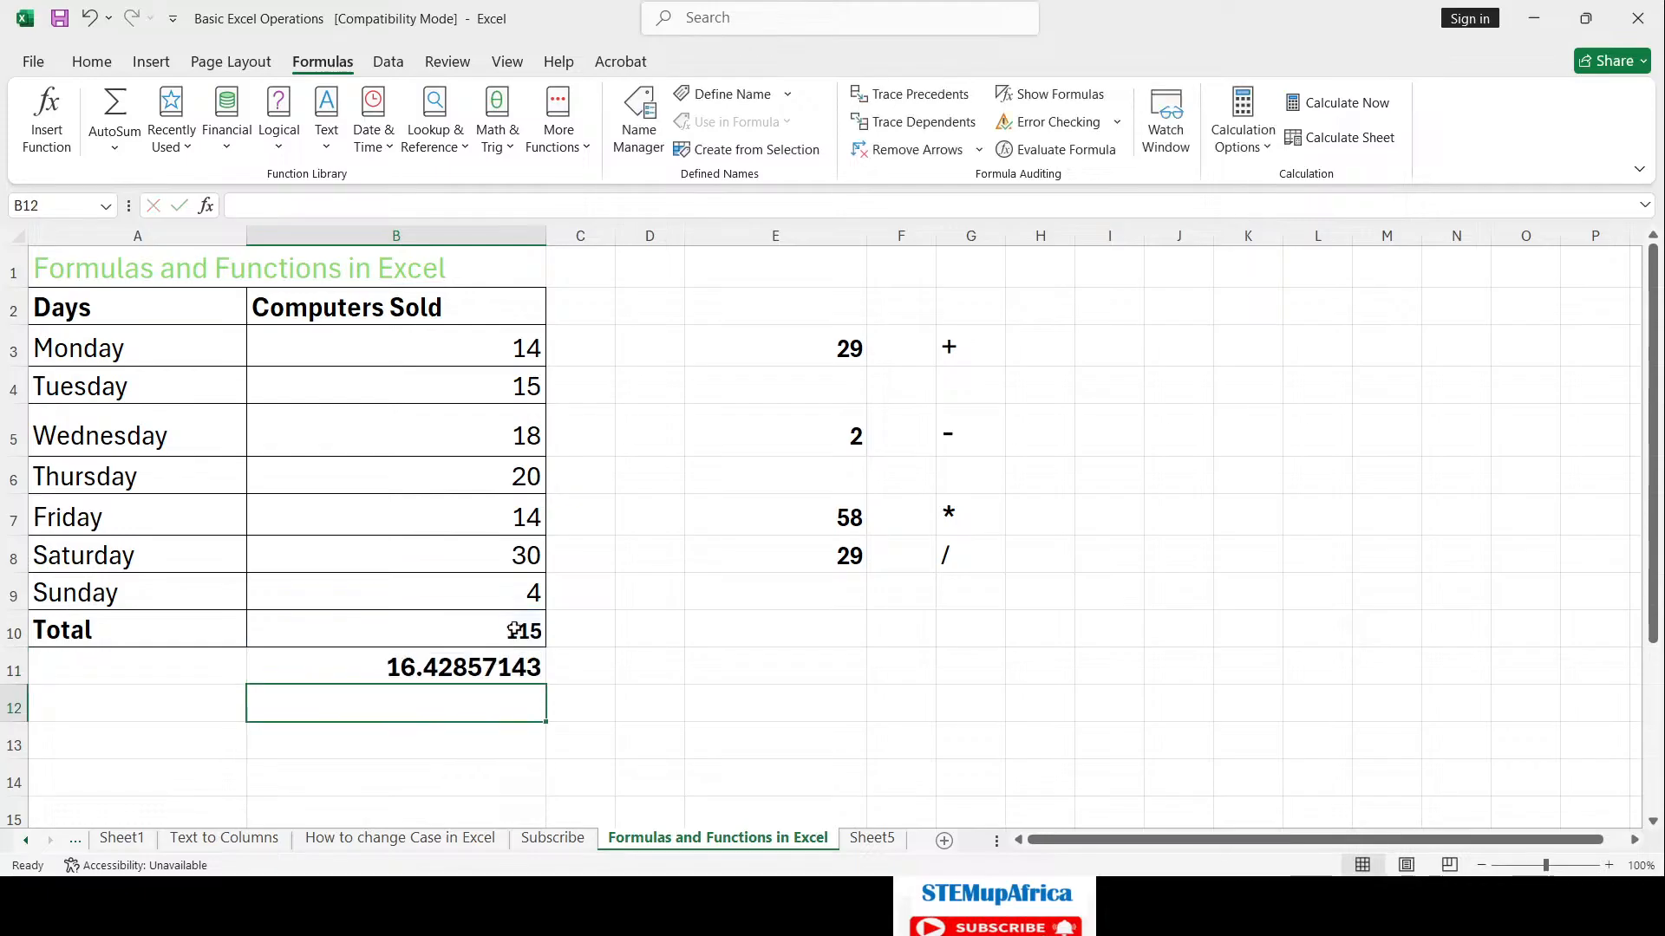
{"action": "left_click", "coordinate": [463, 660]}
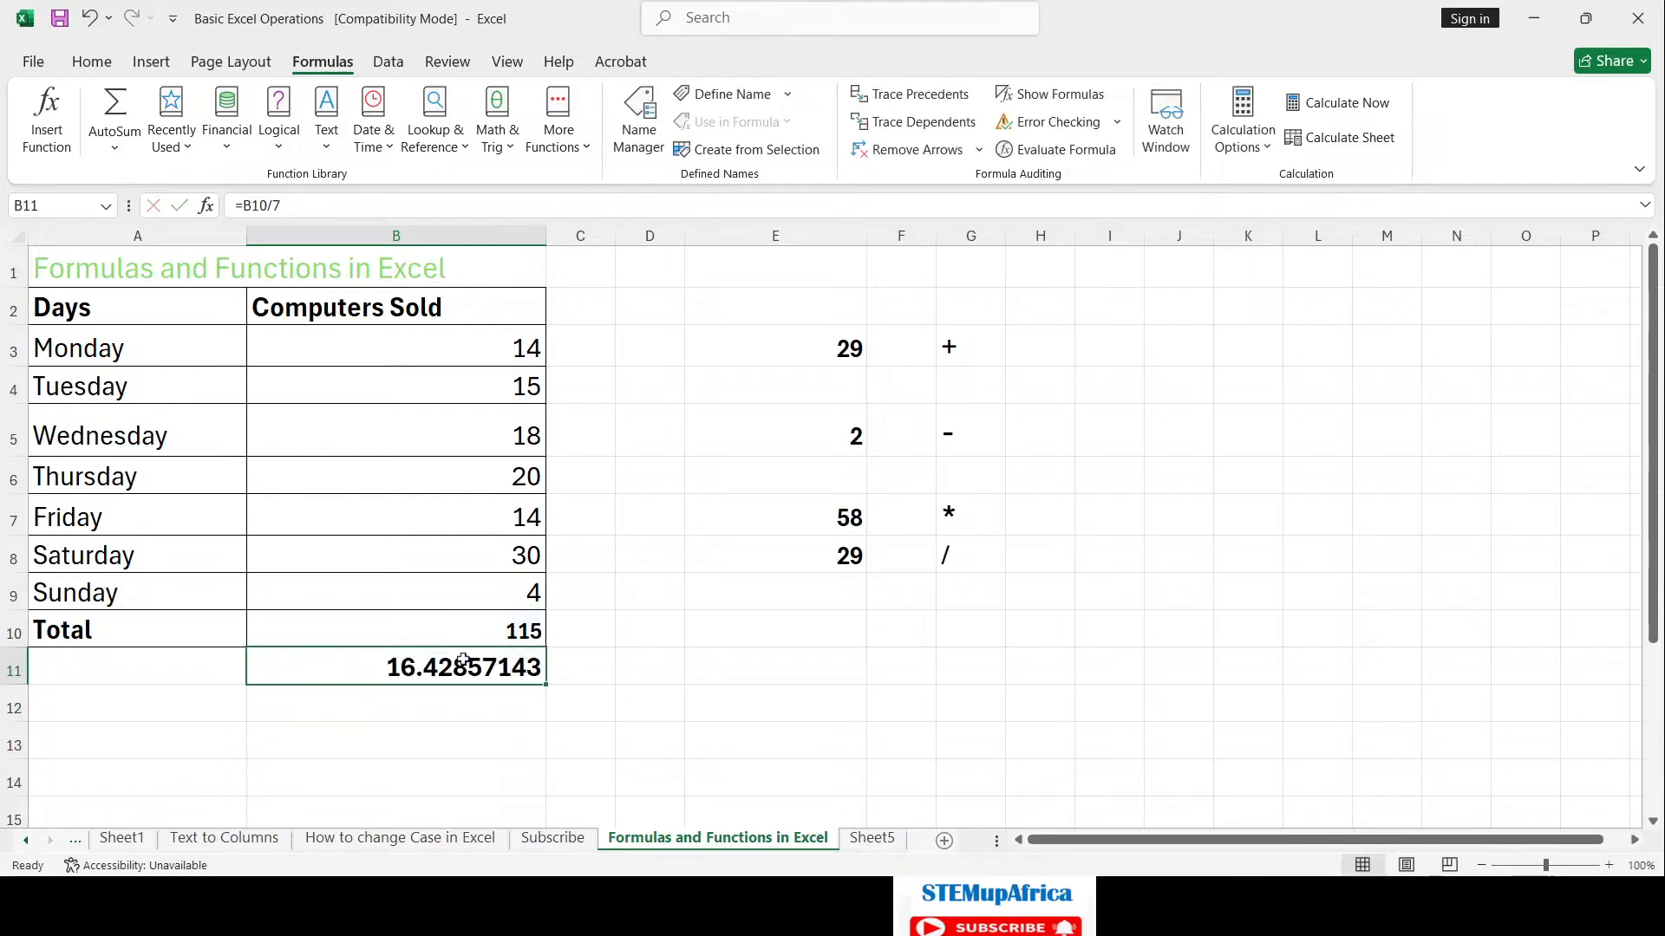
Step: Discard a mistyped entry and restart a fresh formula with = in C11
{"action": "left_click", "coordinate": [589, 661]}
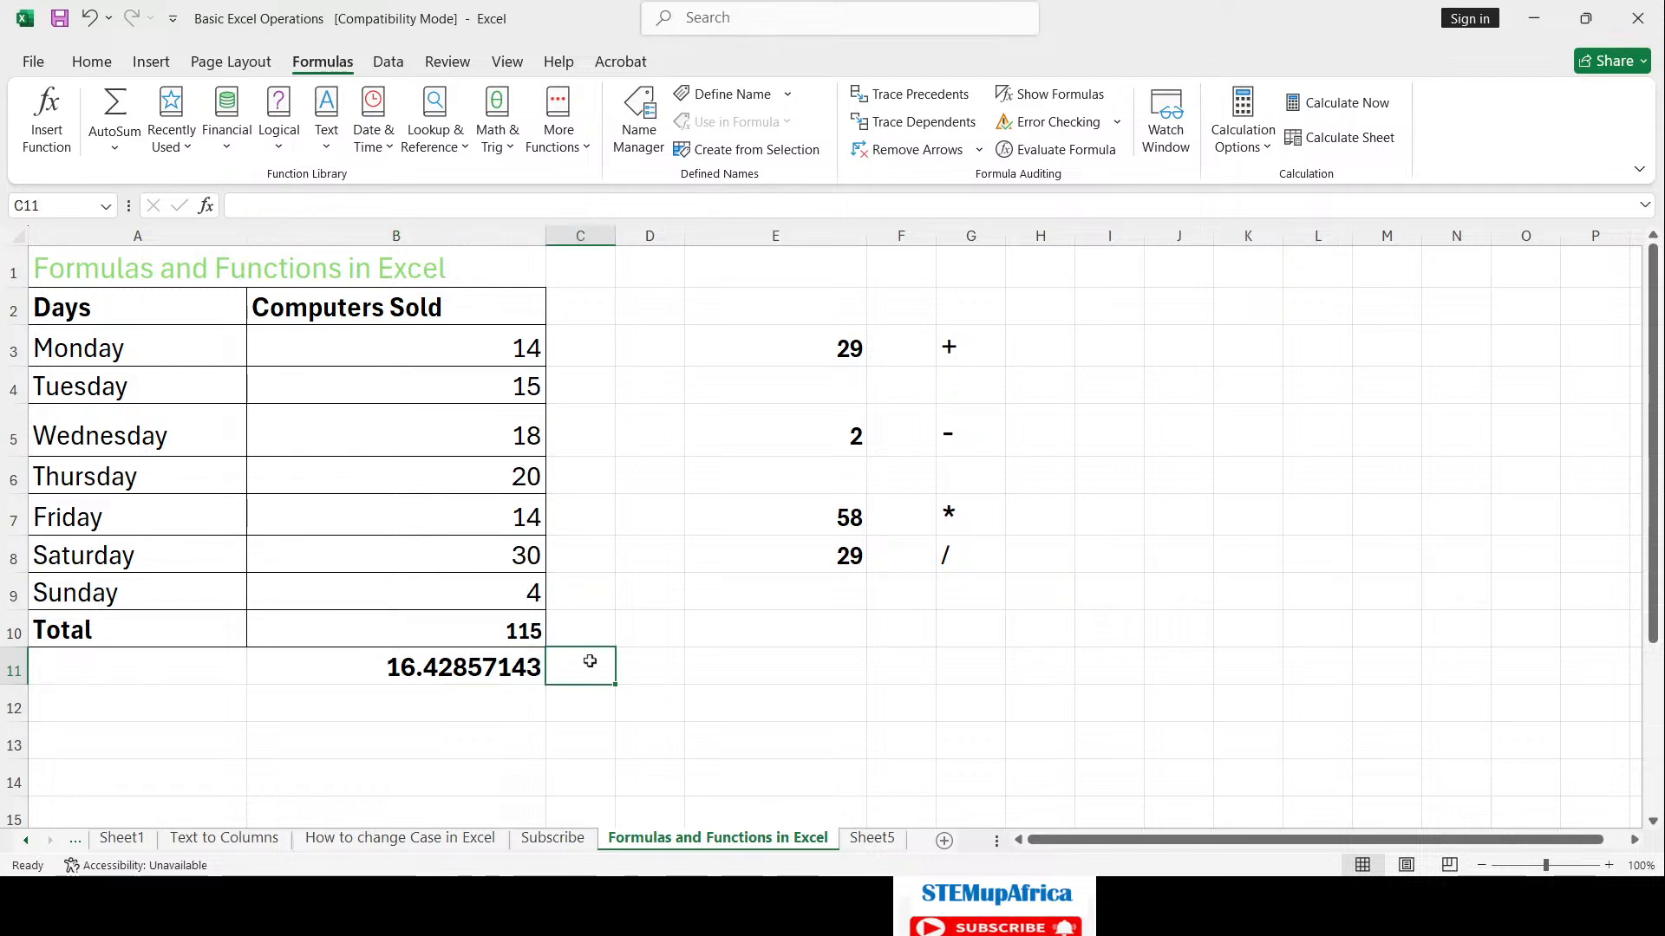
{"action": "type", "text": "="}
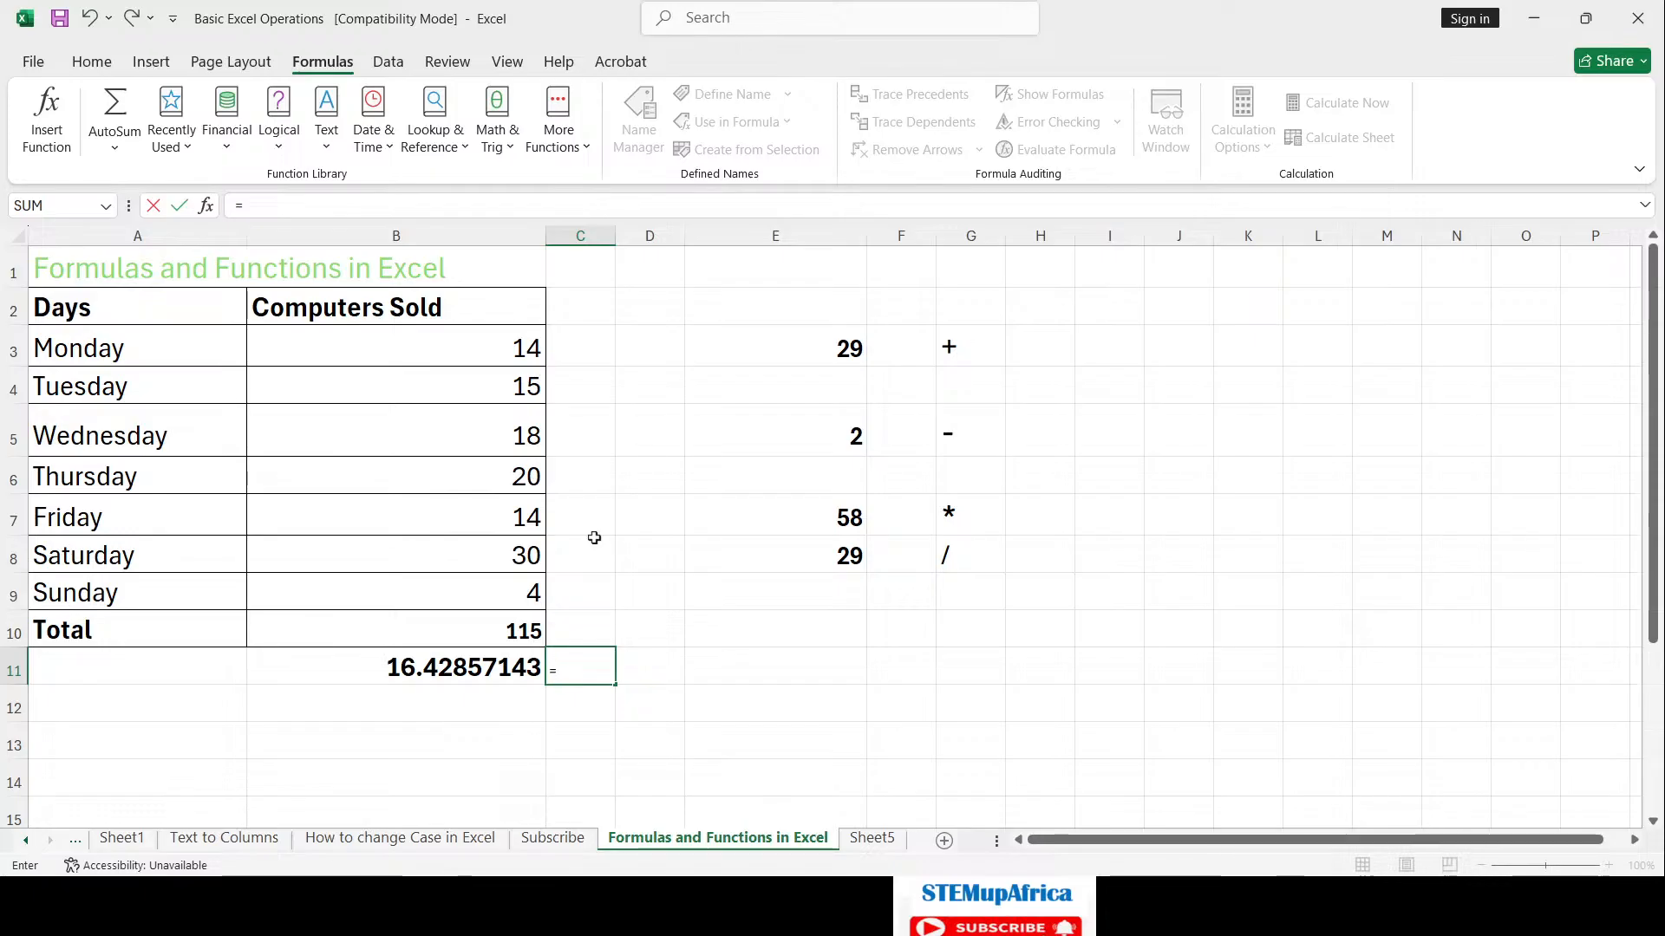
{"action": "type", "text": "b"}
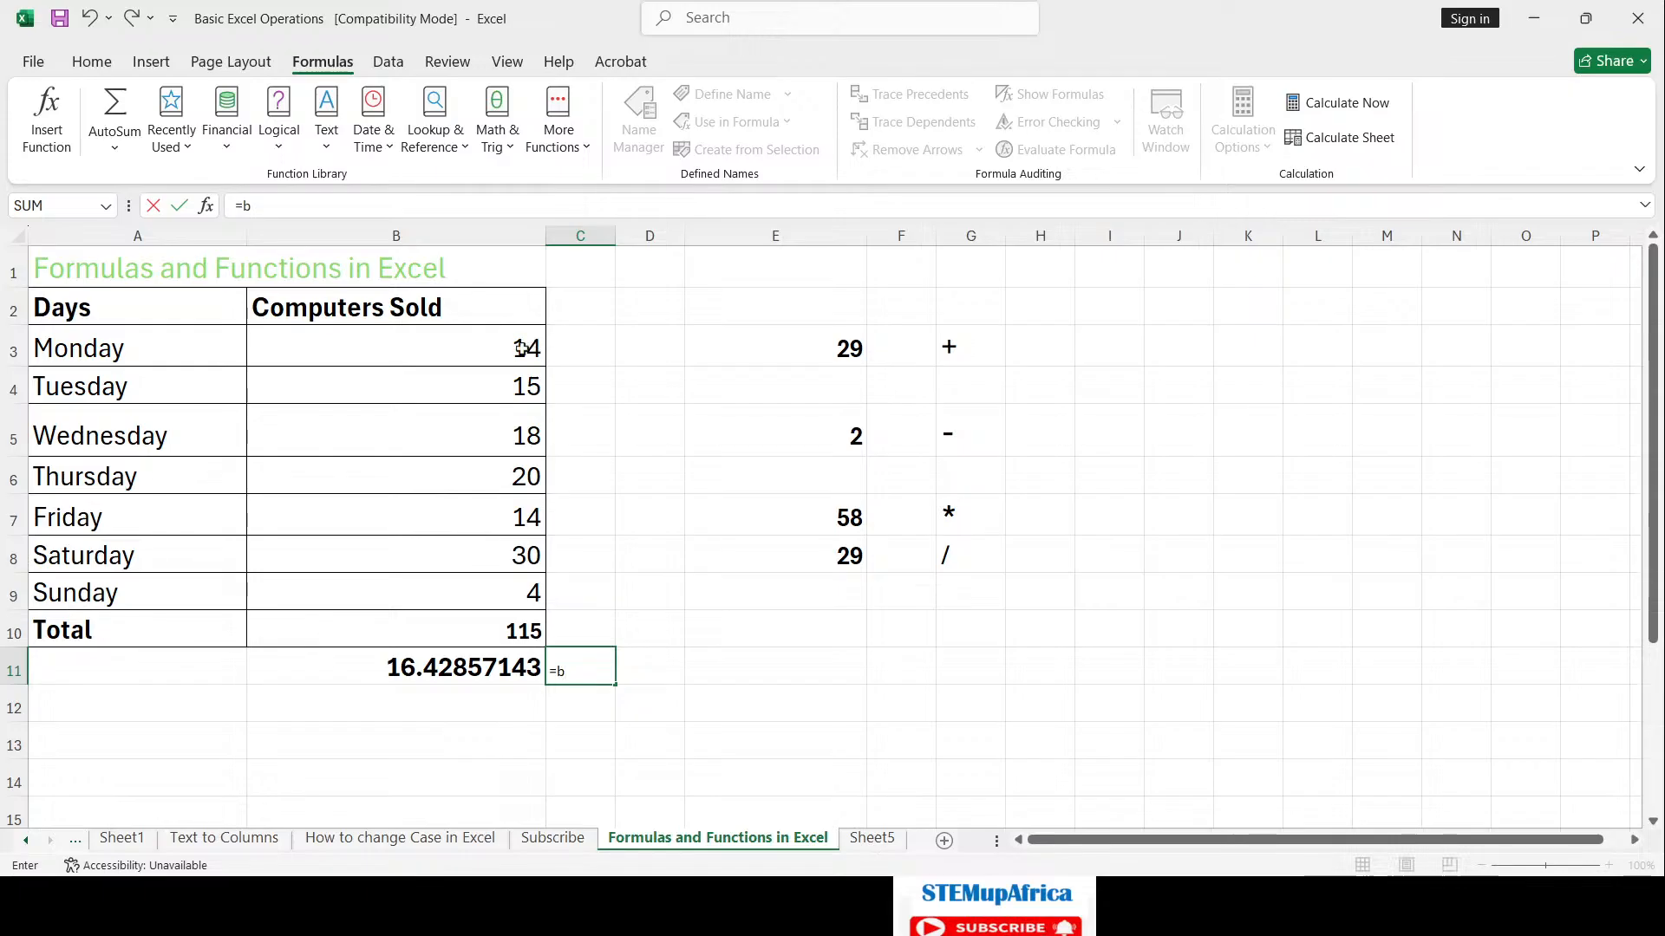
{"action": "type", "text": "1"}
{"action": "key", "text": "BackSpace"}
{"action": "left_click", "coordinate": [522, 348]}
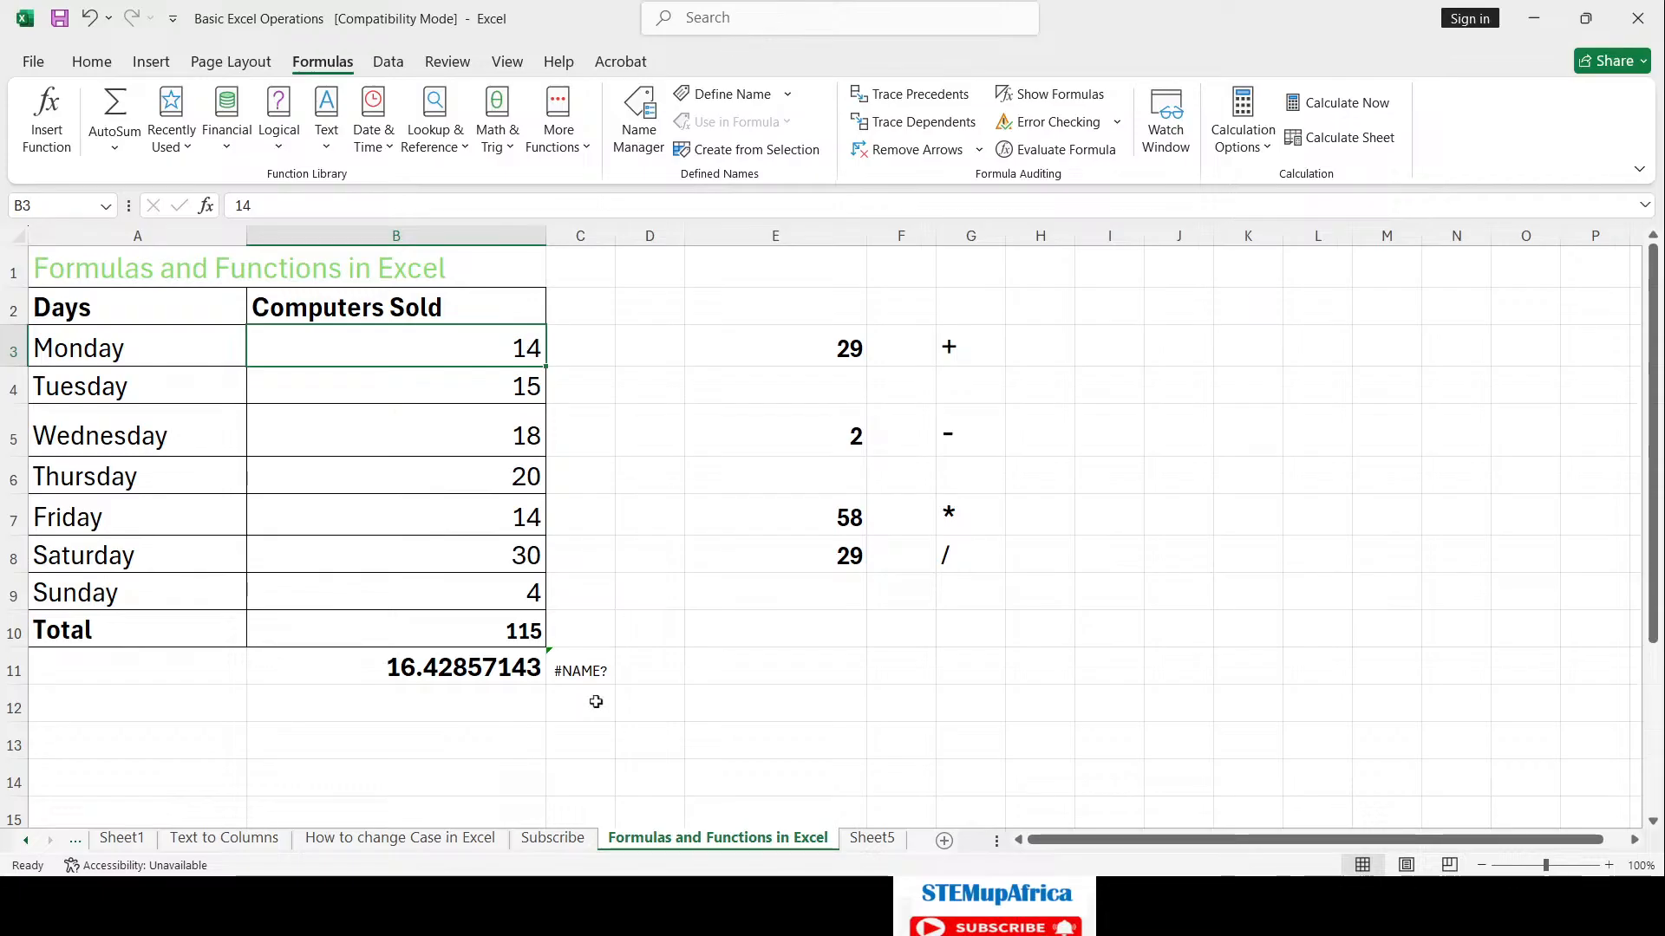
{"action": "left_click", "coordinate": [559, 669]}
{"action": "type", "text": "="}
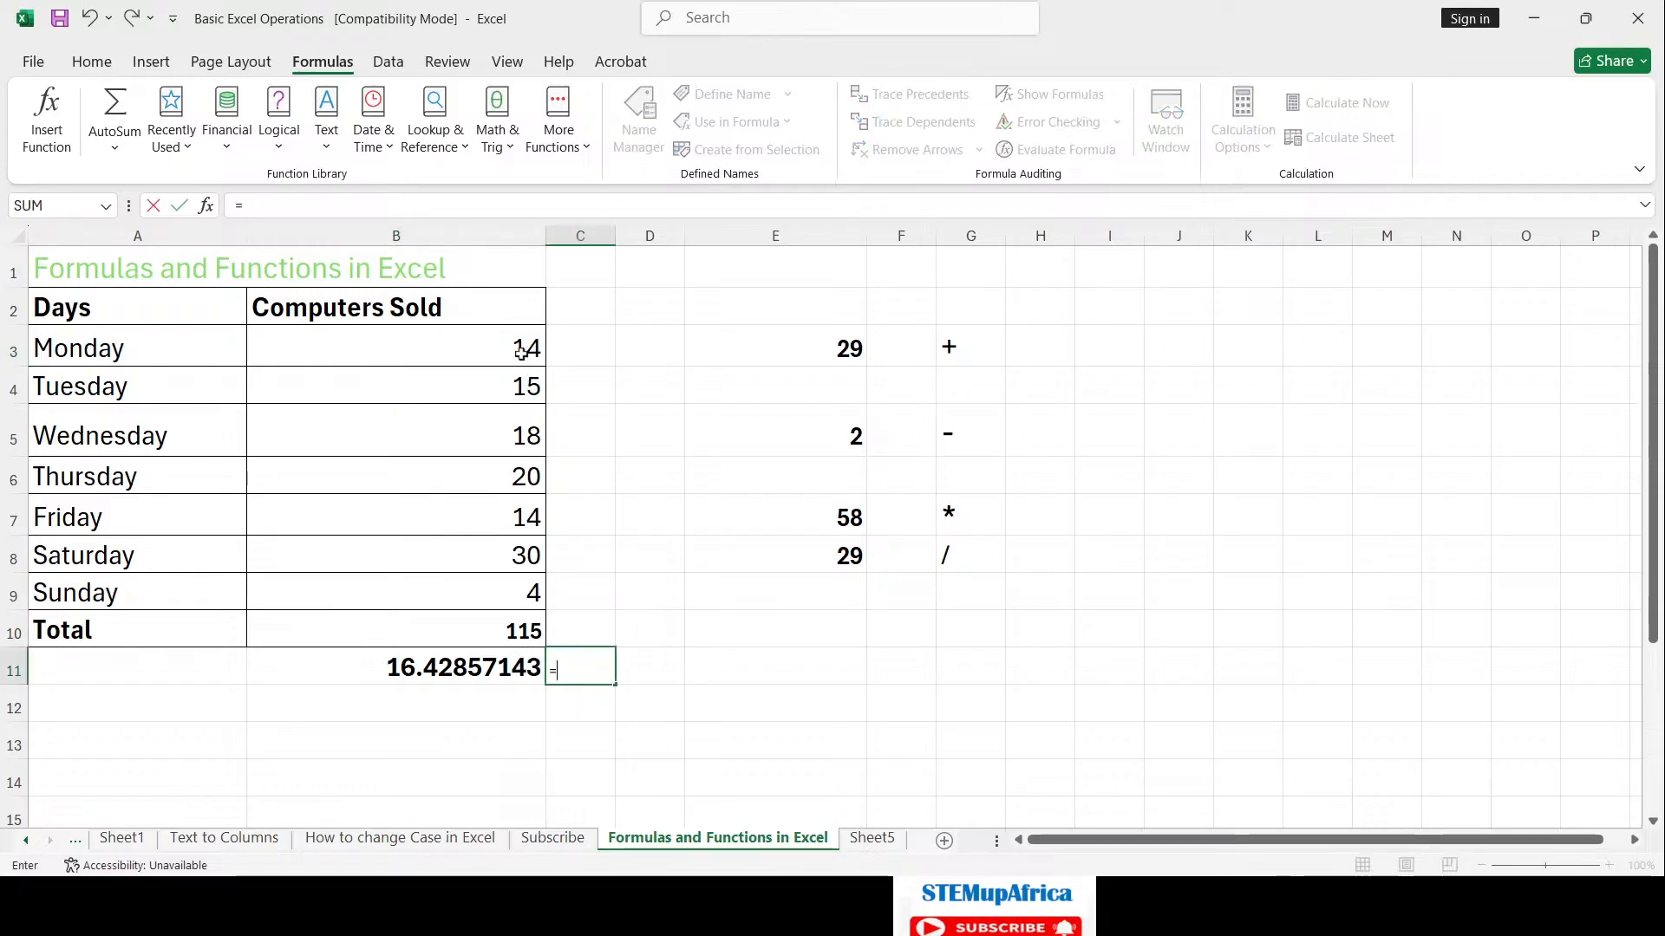
Step: Add B3 through B9 cell by cell in C11, accepting Excel's trailing-plus fix, to get 115
{"action": "left_click", "coordinate": [521, 350]}
{"action": "type", "text": "+"}
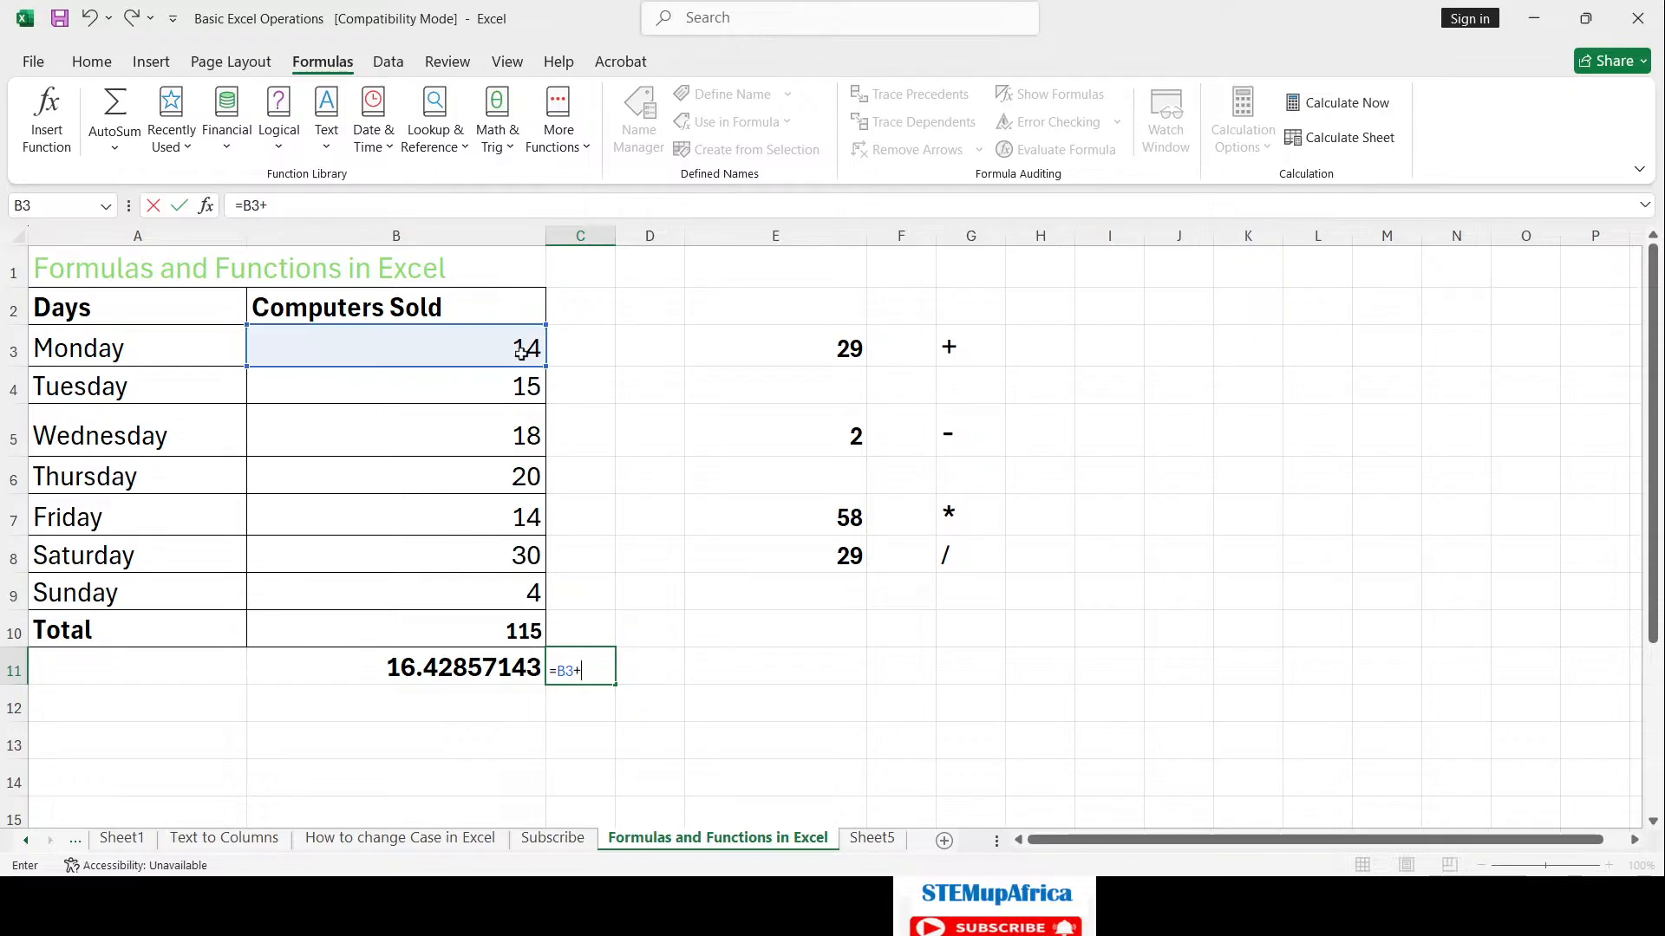
{"action": "left_click", "coordinate": [523, 381]}
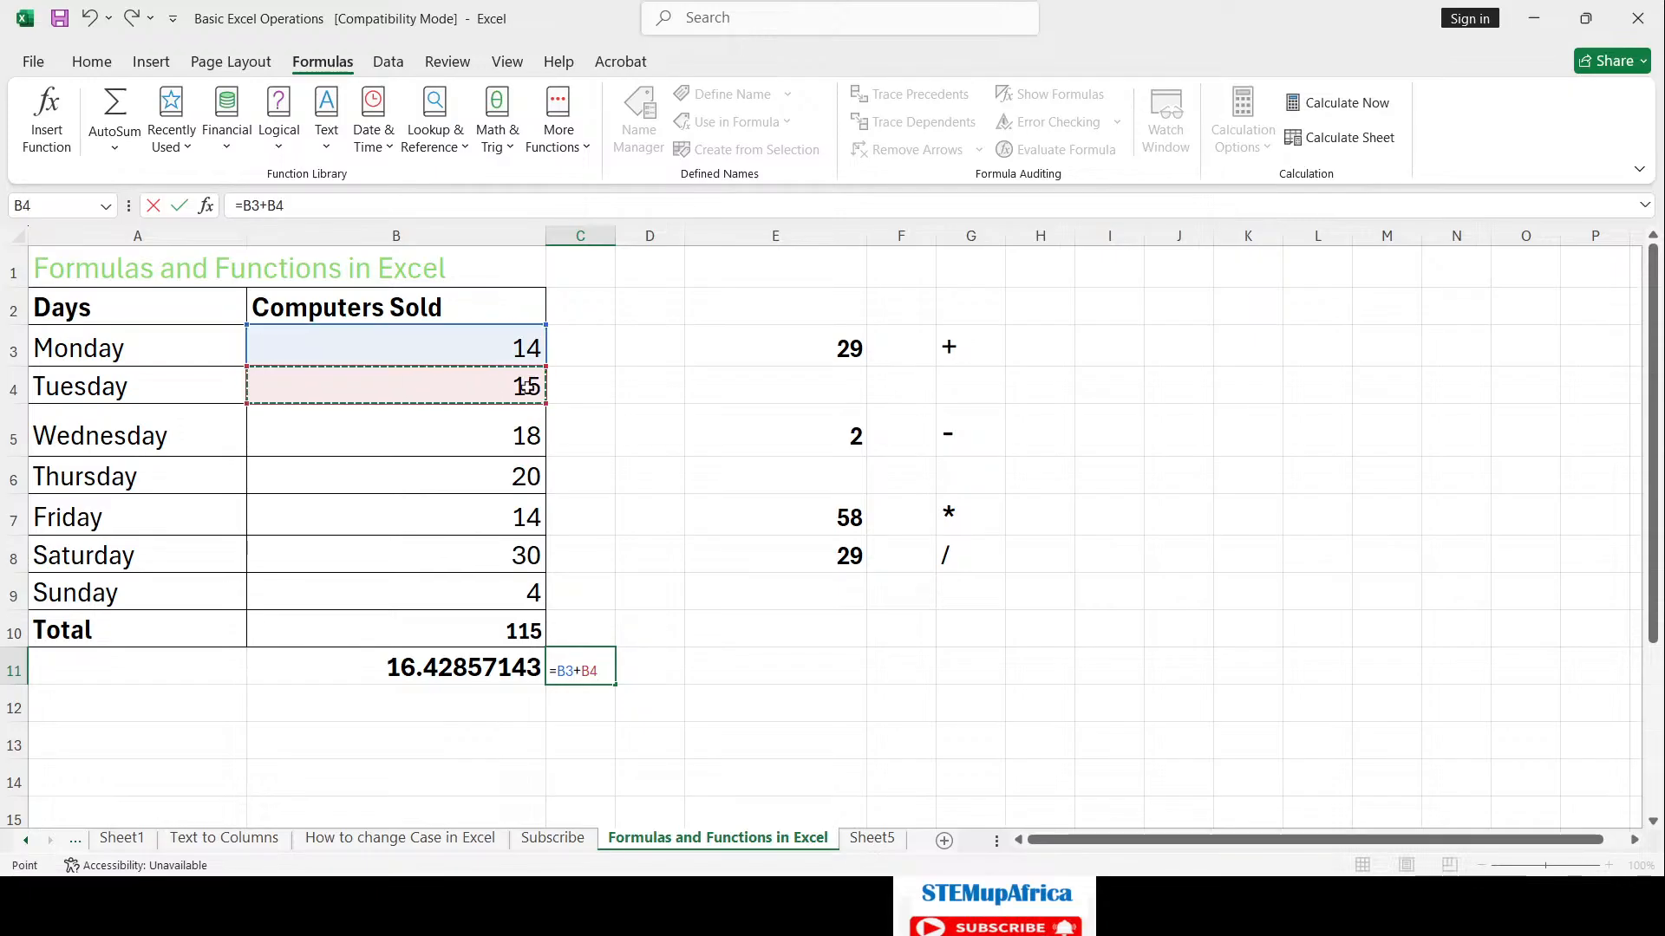
{"action": "type", "text": "+"}
{"action": "left_click", "coordinate": [530, 425]}
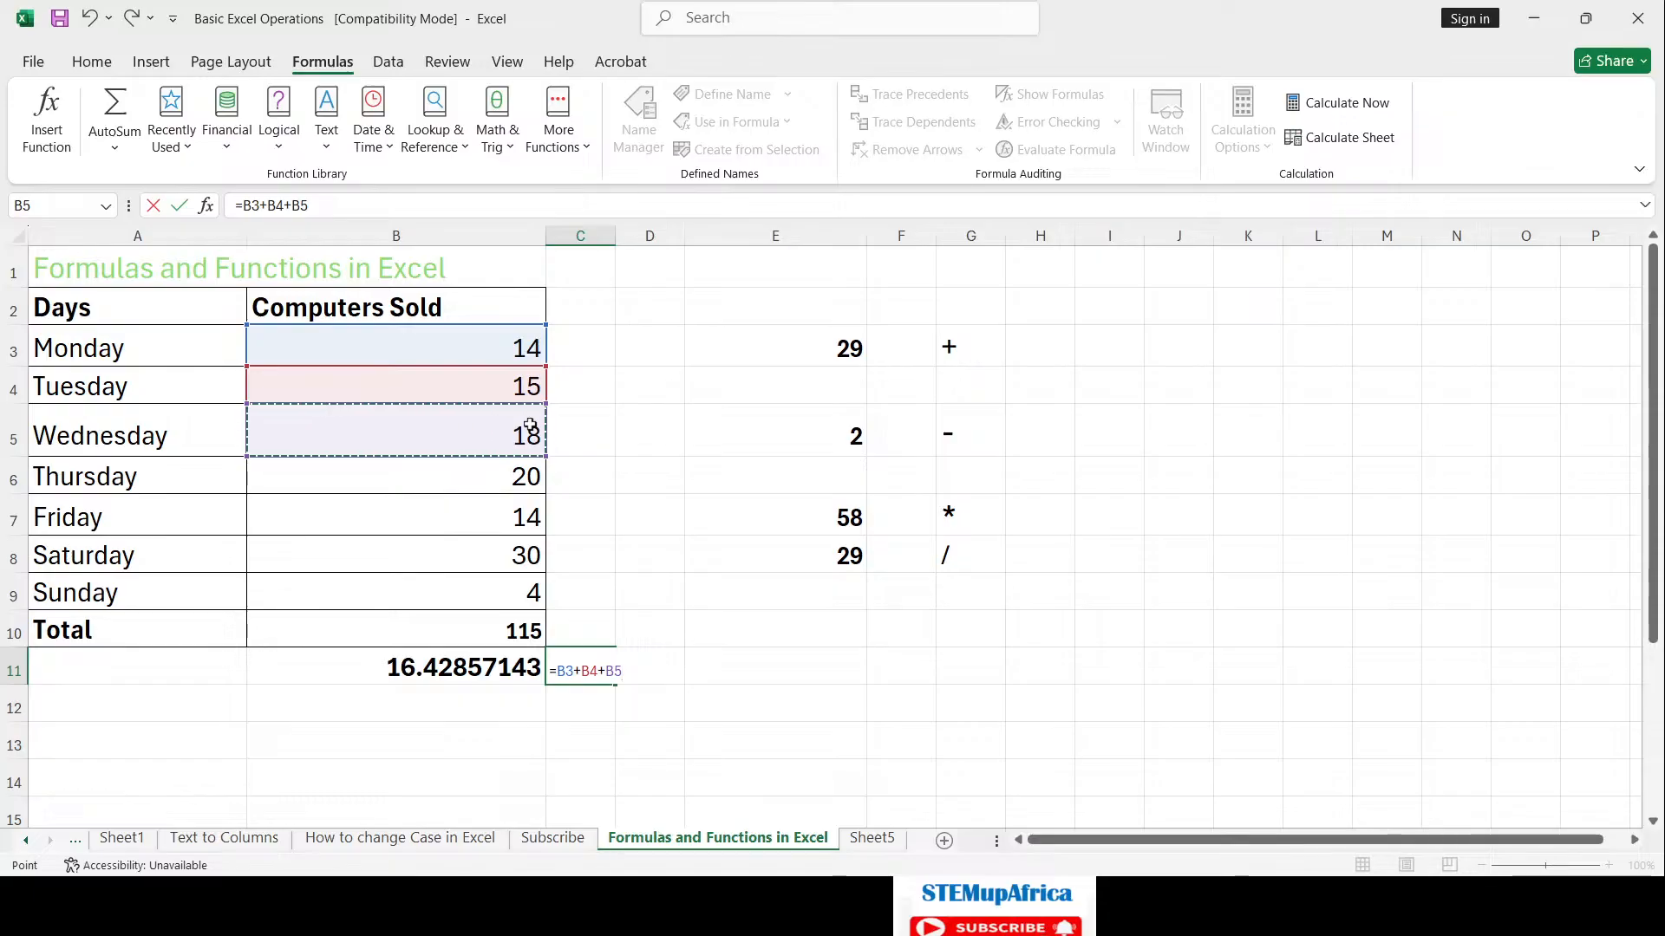
{"action": "type", "text": "+"}
{"action": "left_click", "coordinate": [532, 475]}
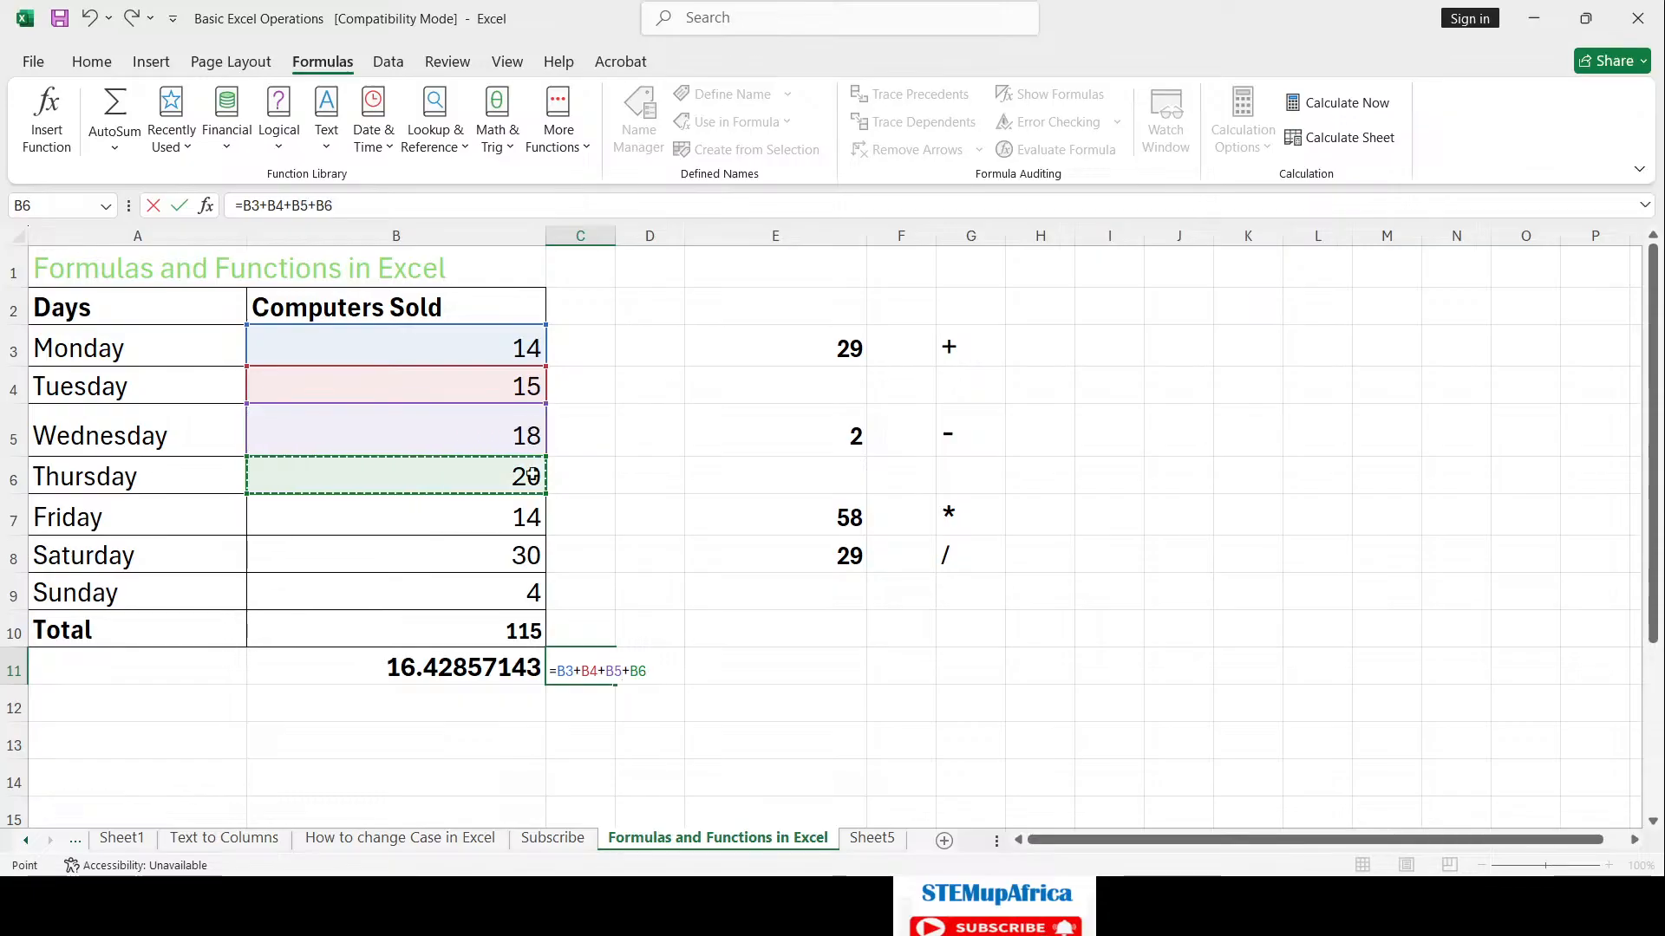
{"action": "type", "text": "+"}
{"action": "left_click", "coordinate": [528, 517]}
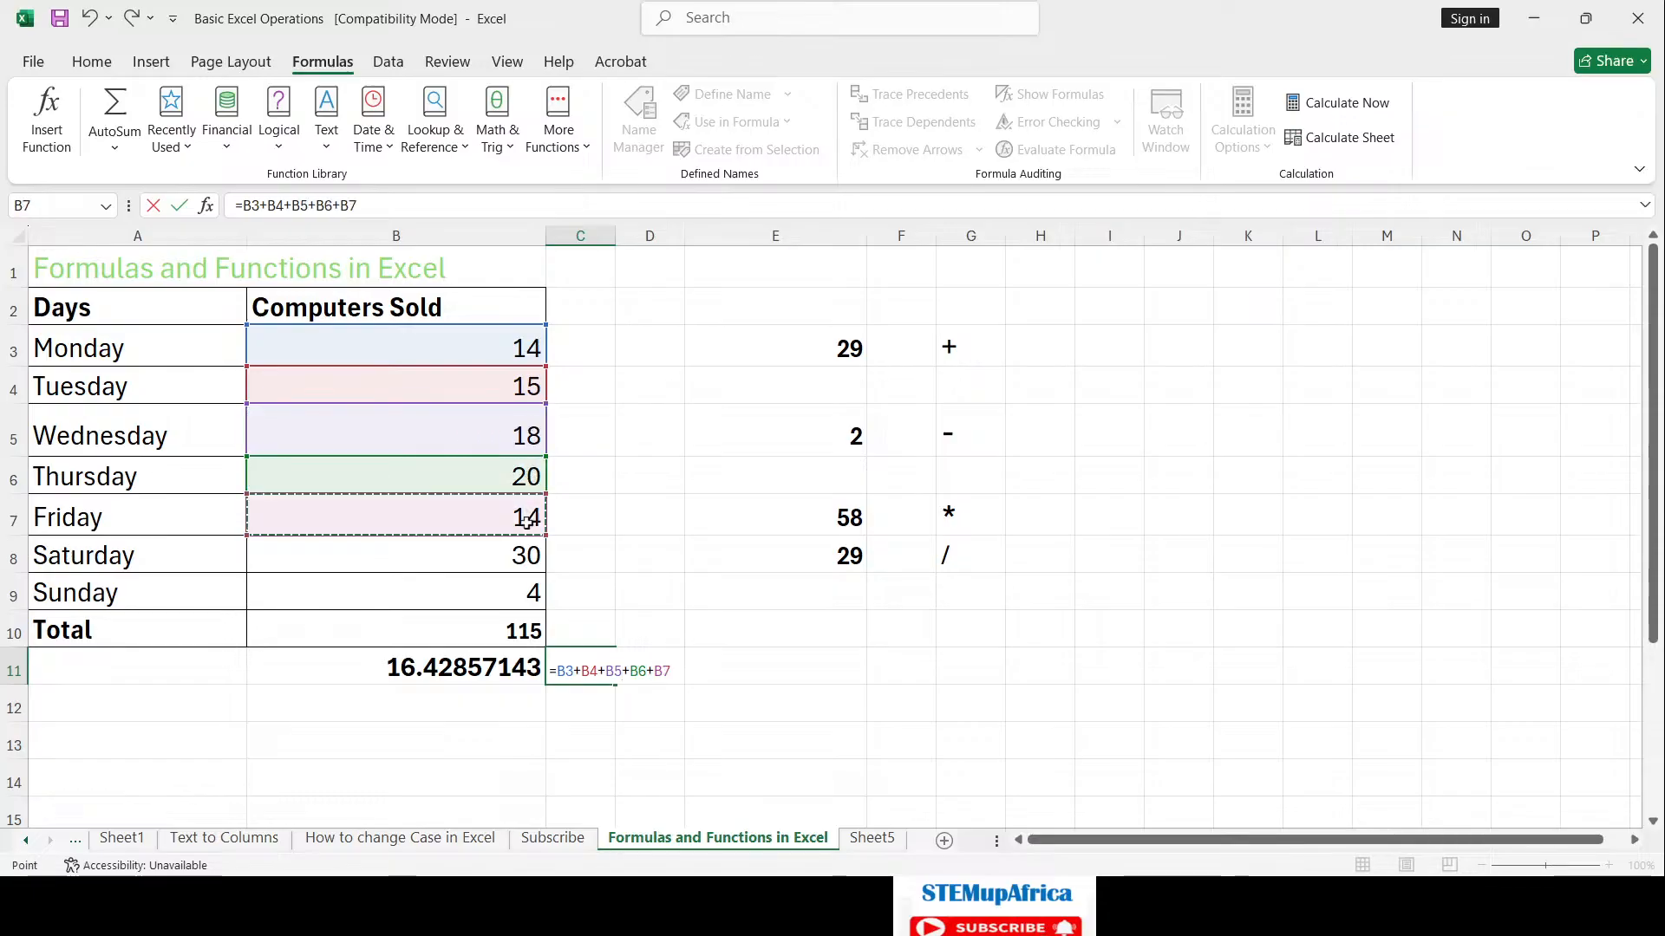
{"action": "type", "text": "+"}
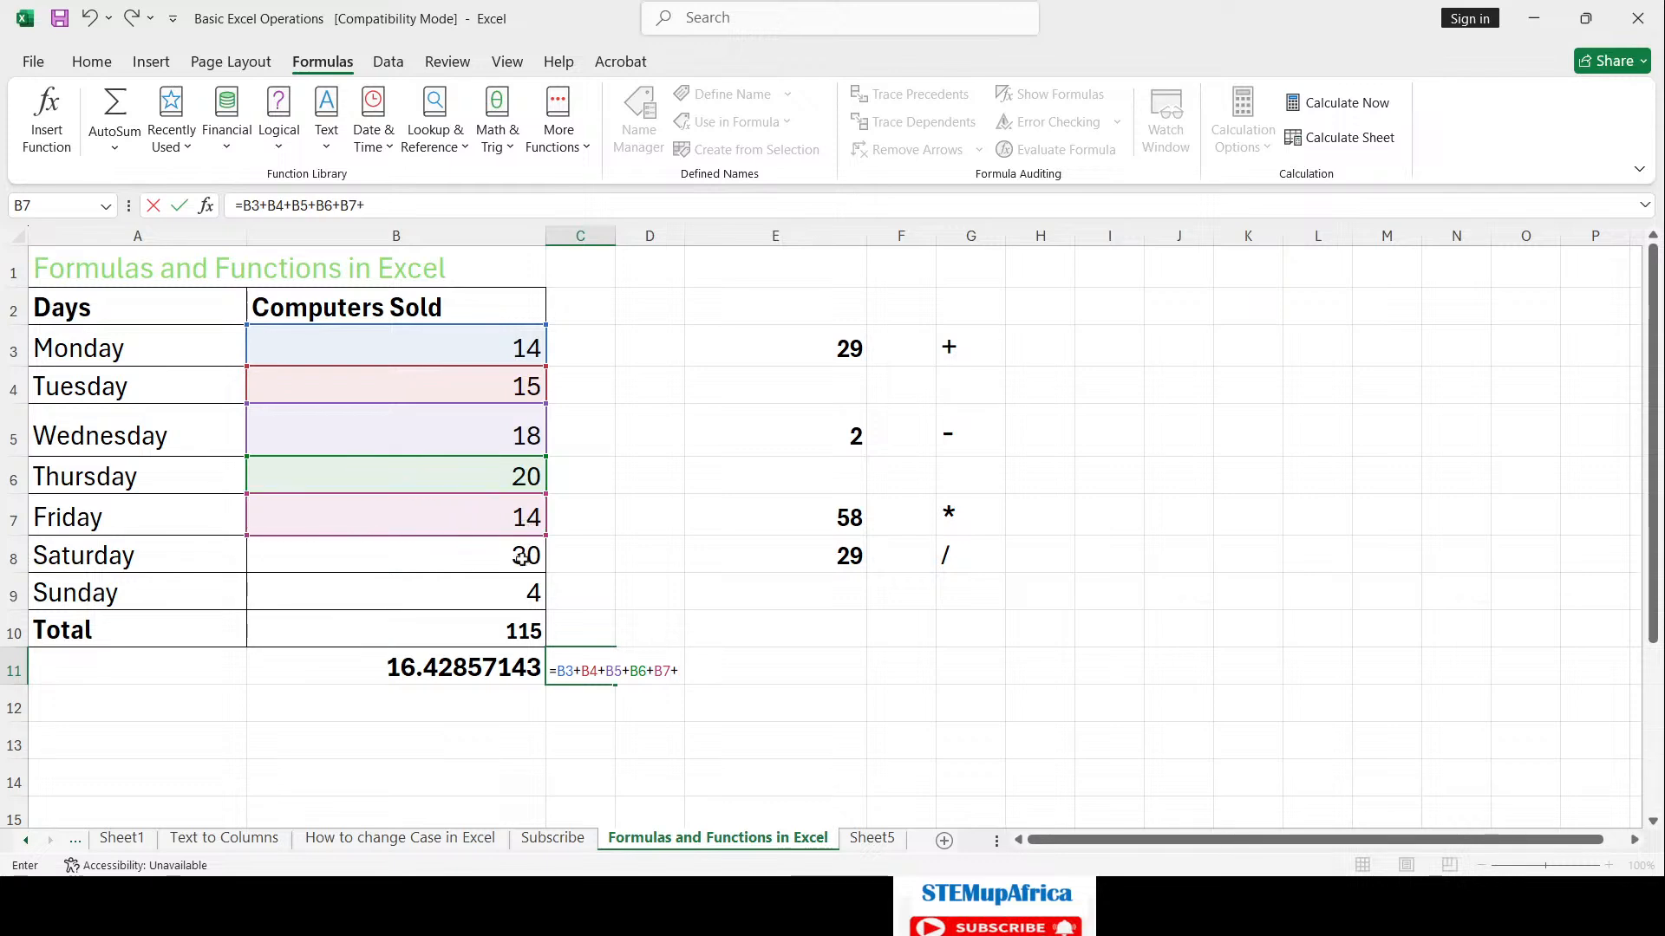
{"action": "left_click", "coordinate": [521, 558]}
{"action": "type", "text": "+"}
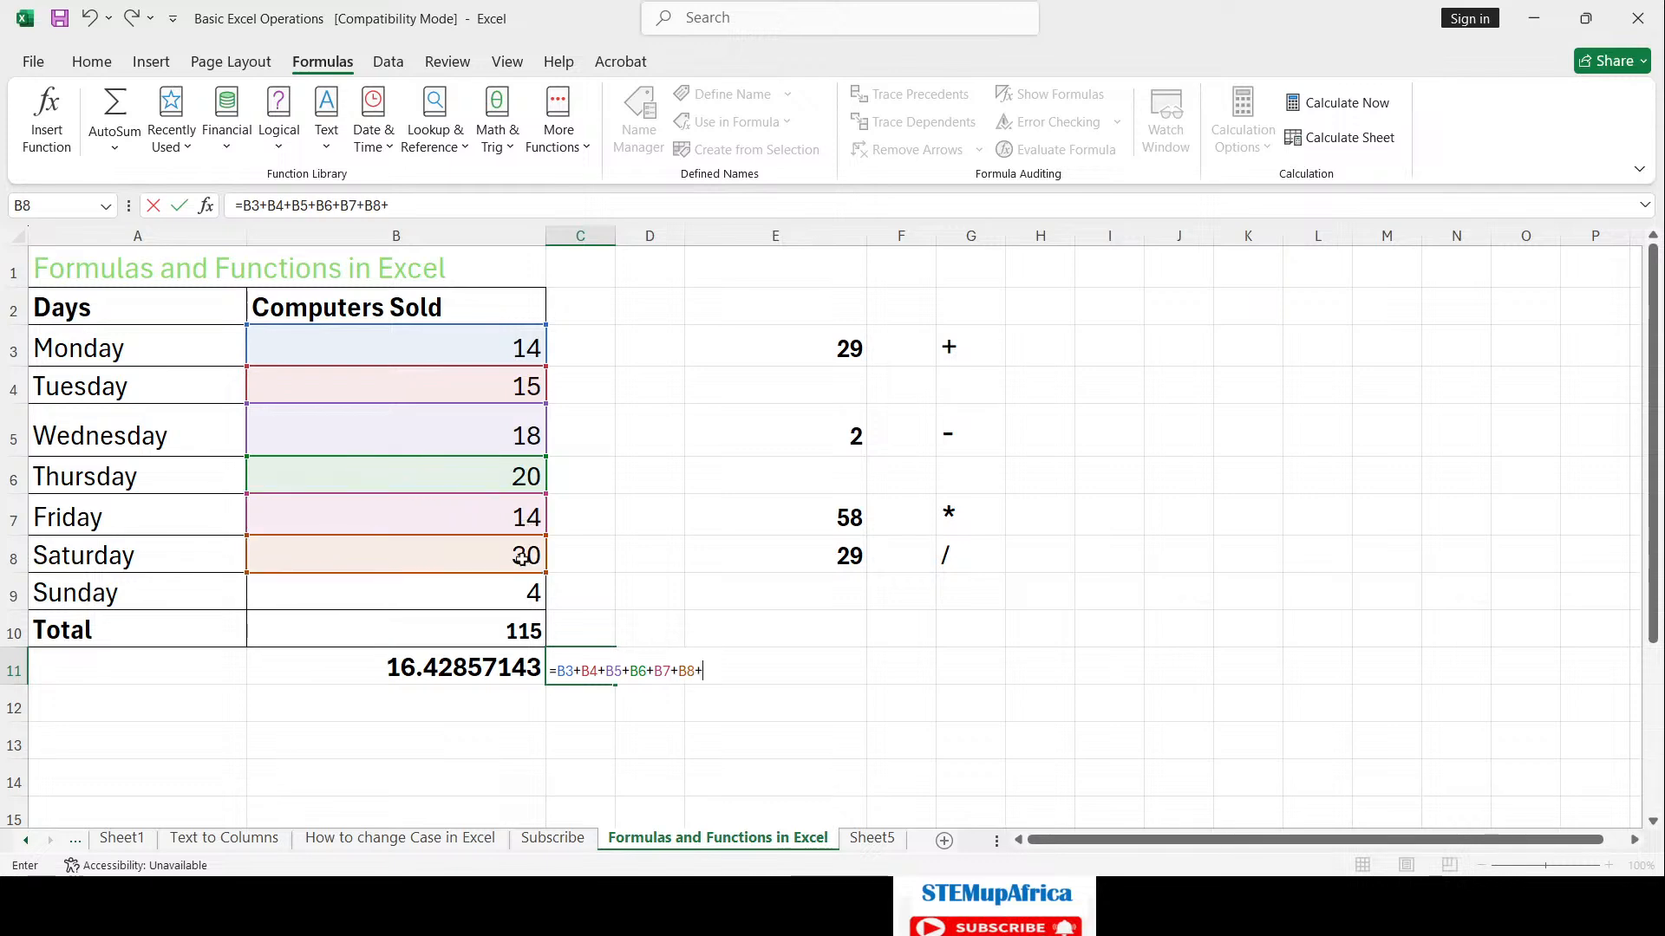
{"action": "left_click", "coordinate": [528, 595]}
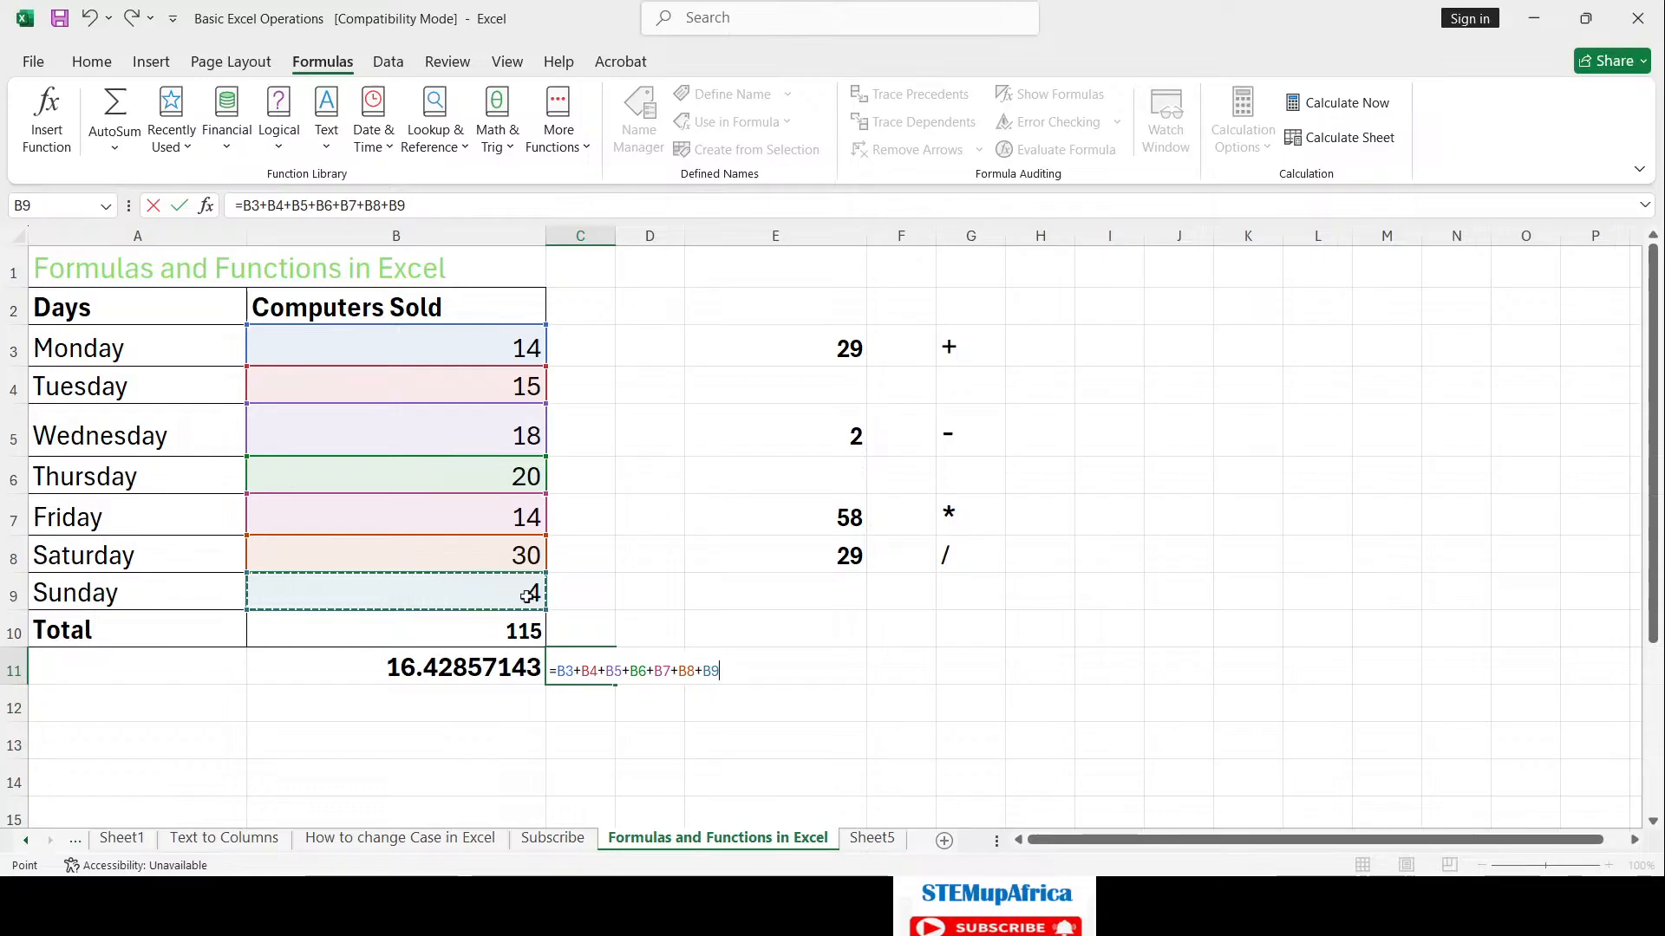
{"action": "type", "text": "+"}
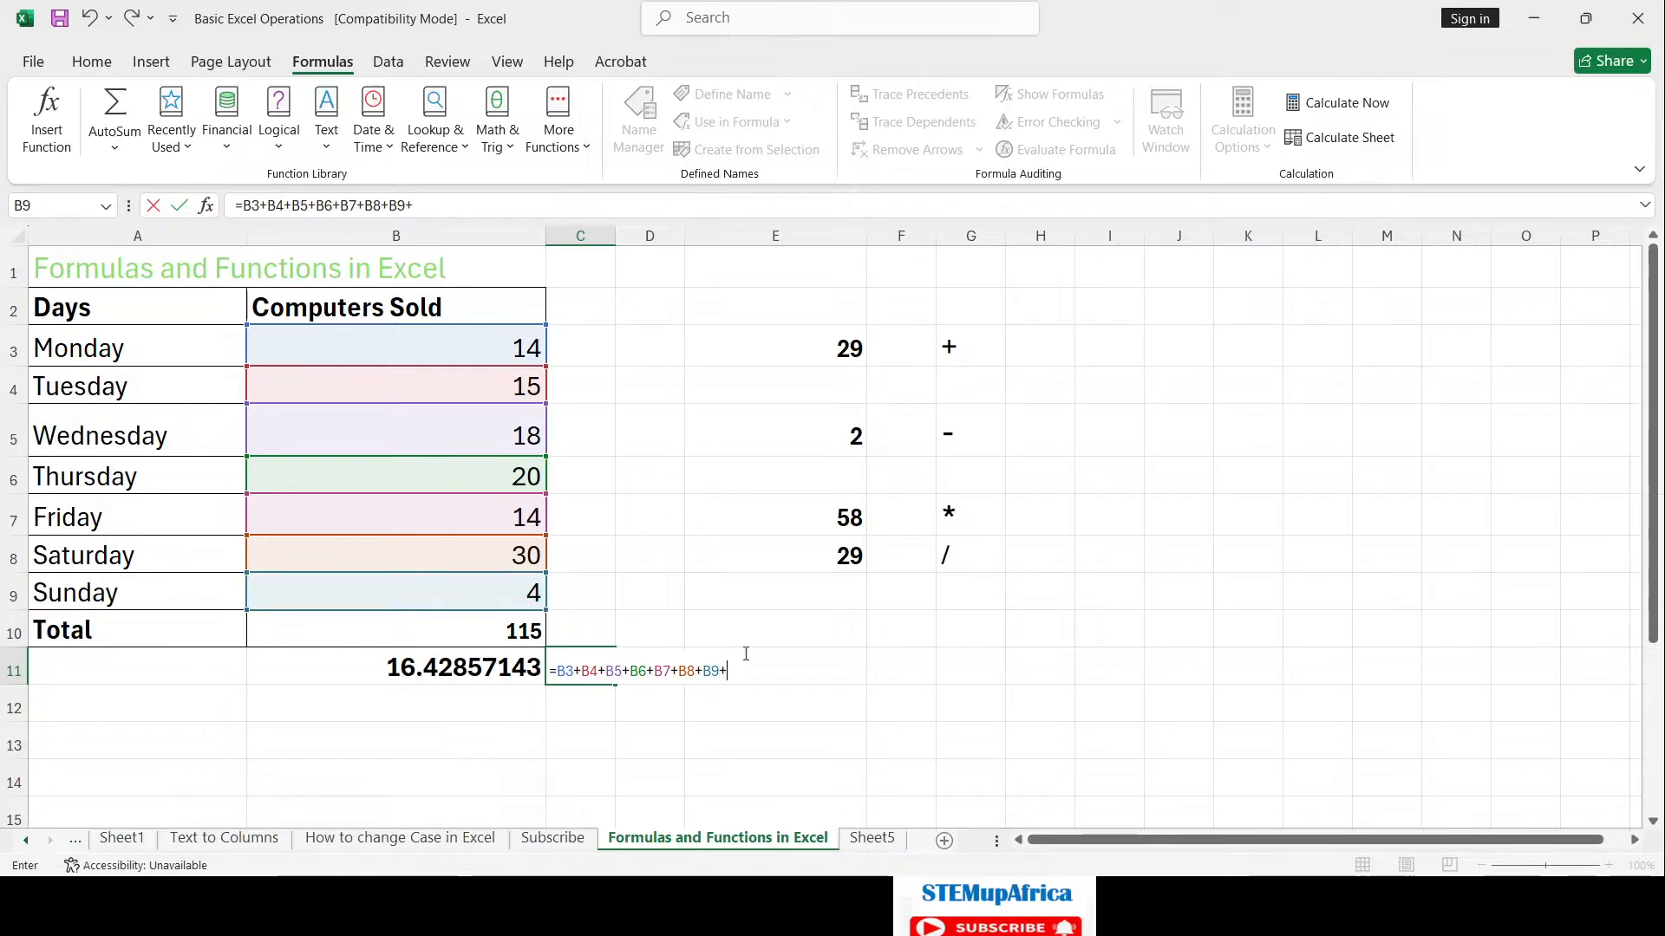
{"action": "key", "text": "Return"}
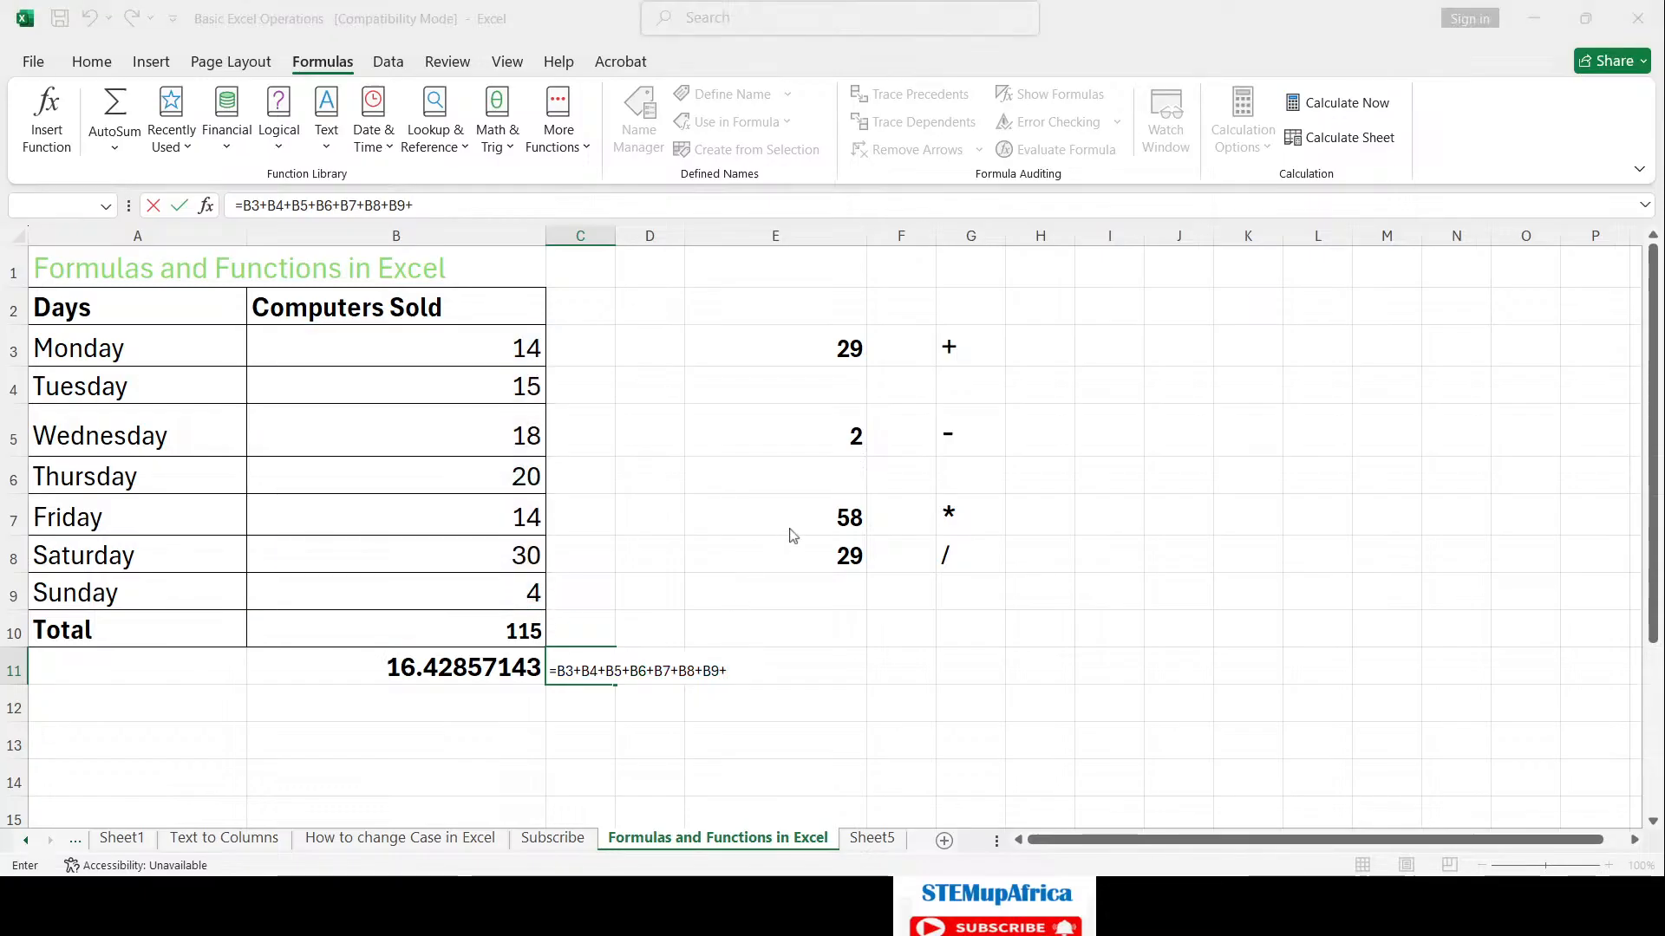
{"action": "key", "text": "Return"}
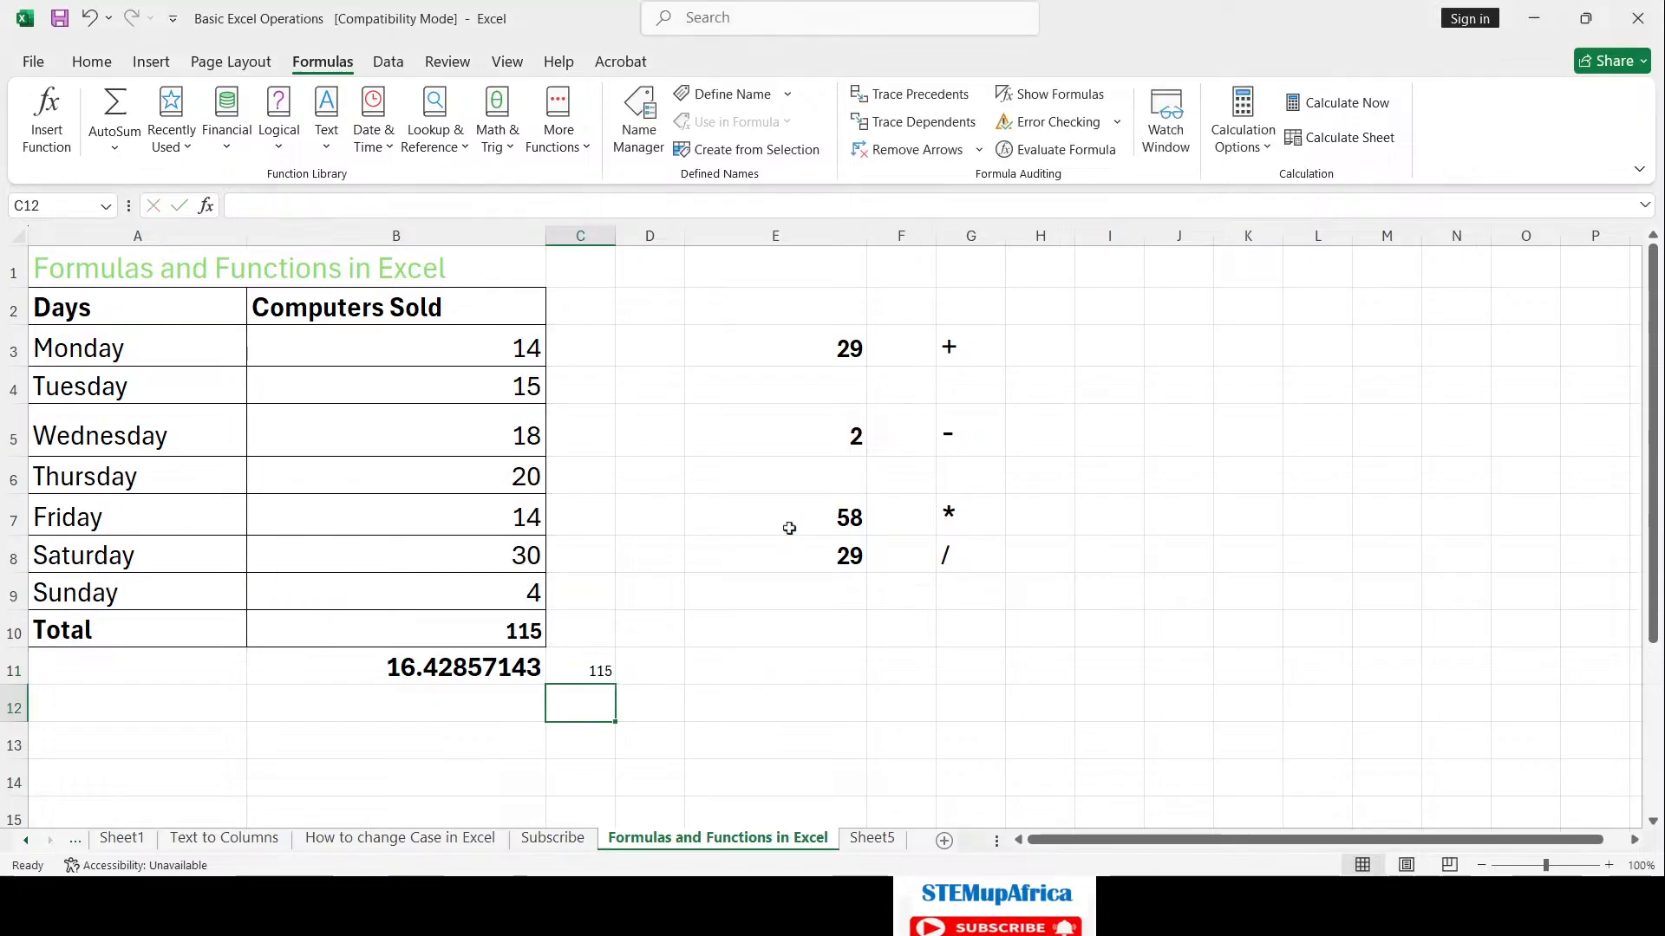
Step: Change C11 to =(B3+B4+B5+B6+B7+B8+B9)/7, showing the average 16.42857
{"action": "left_click", "coordinate": [606, 670]}
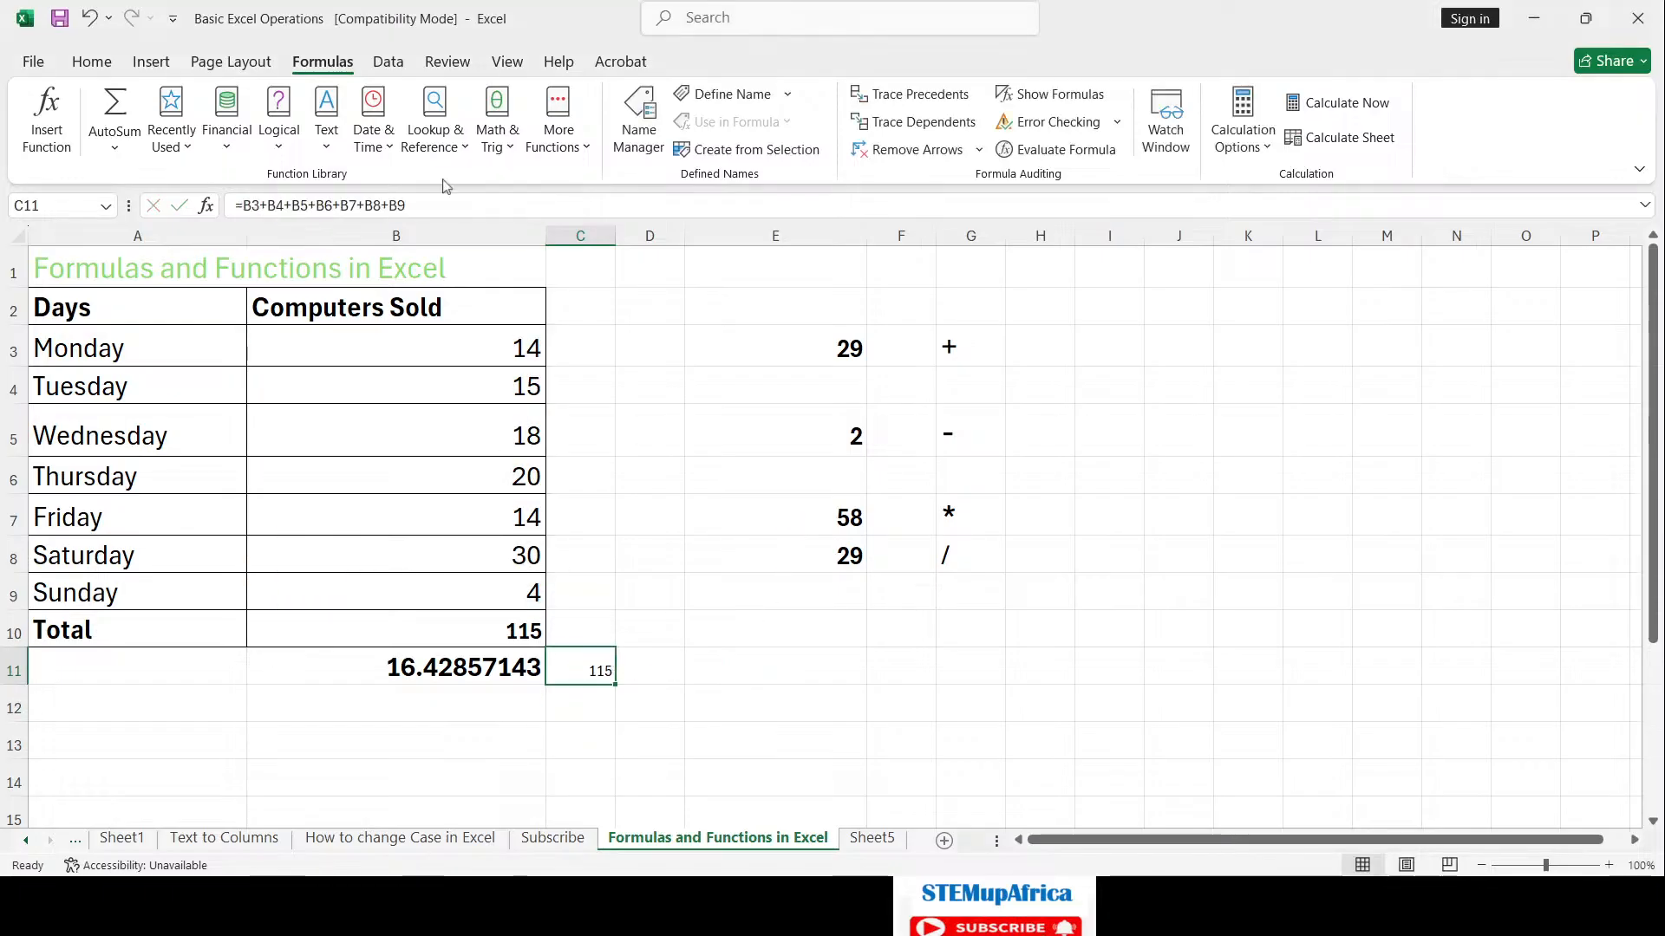
{"action": "left_click", "coordinate": [437, 203]}
{"action": "type", "text": ")"}
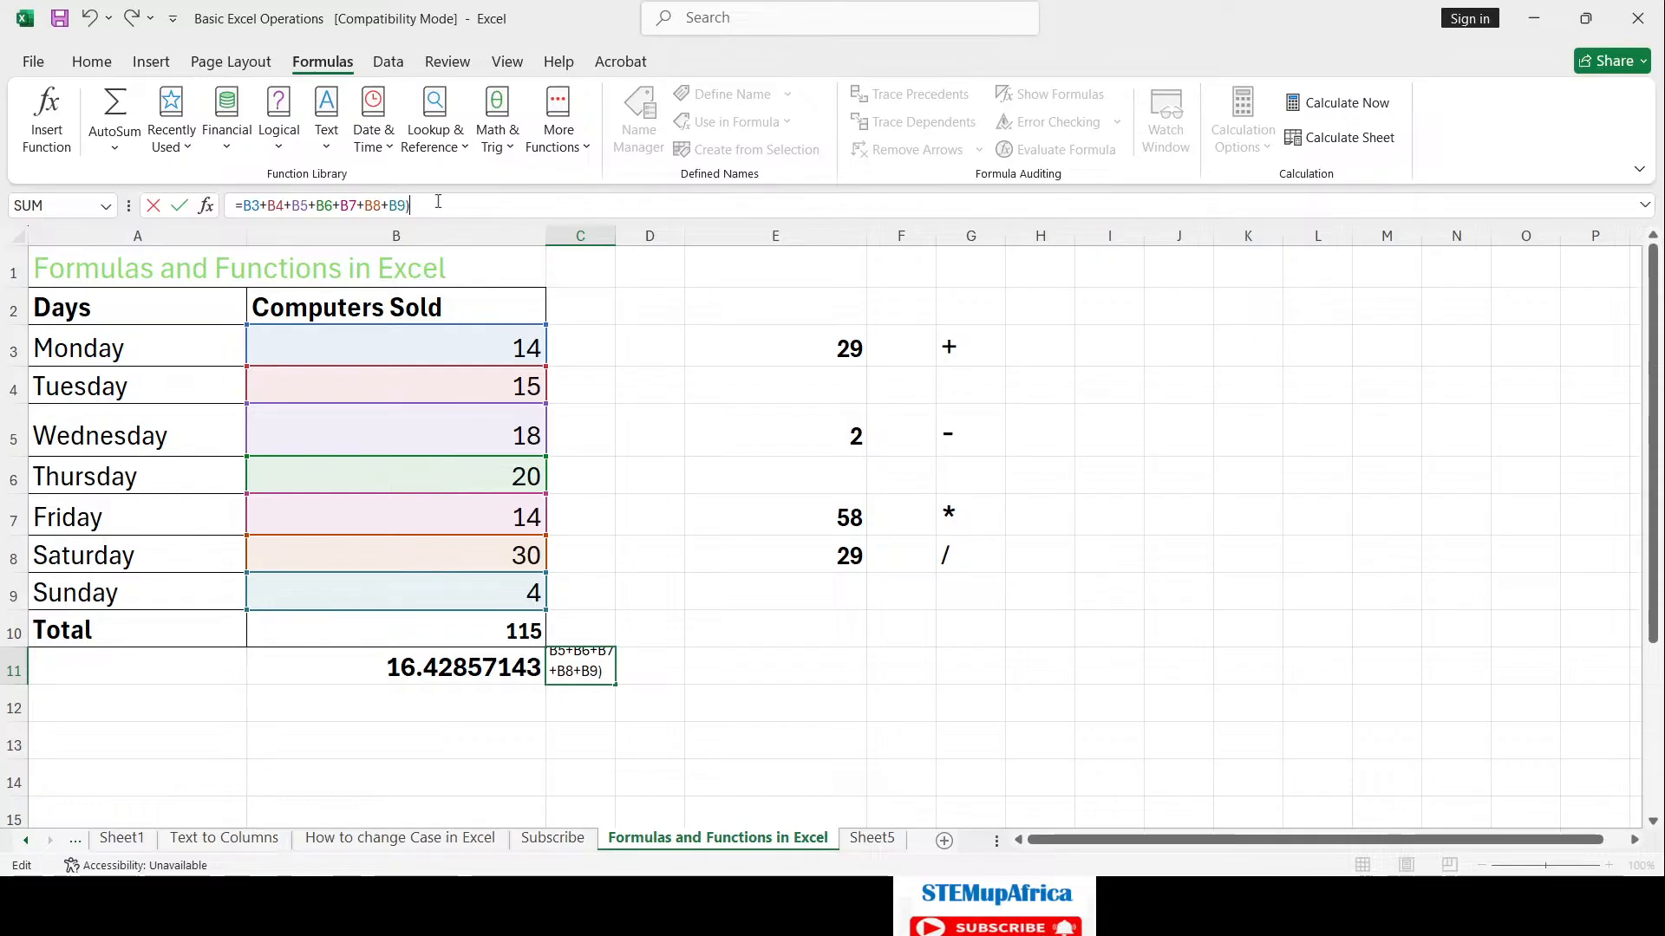
{"action": "left_click", "coordinate": [246, 205]}
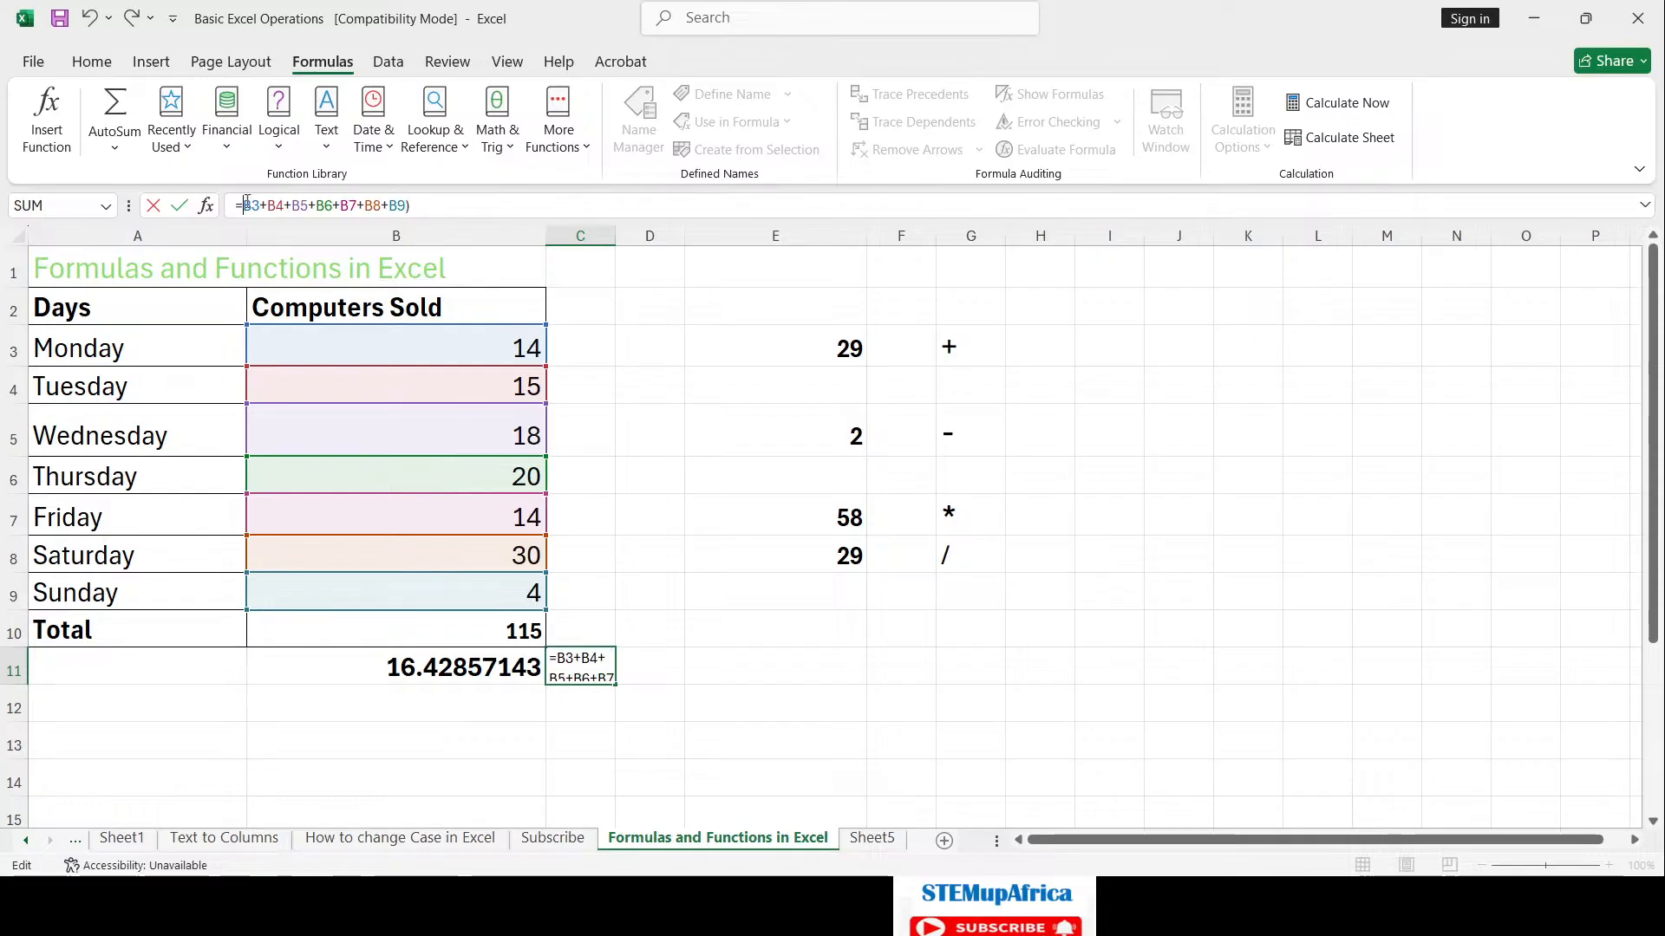
{"action": "type", "text": "("}
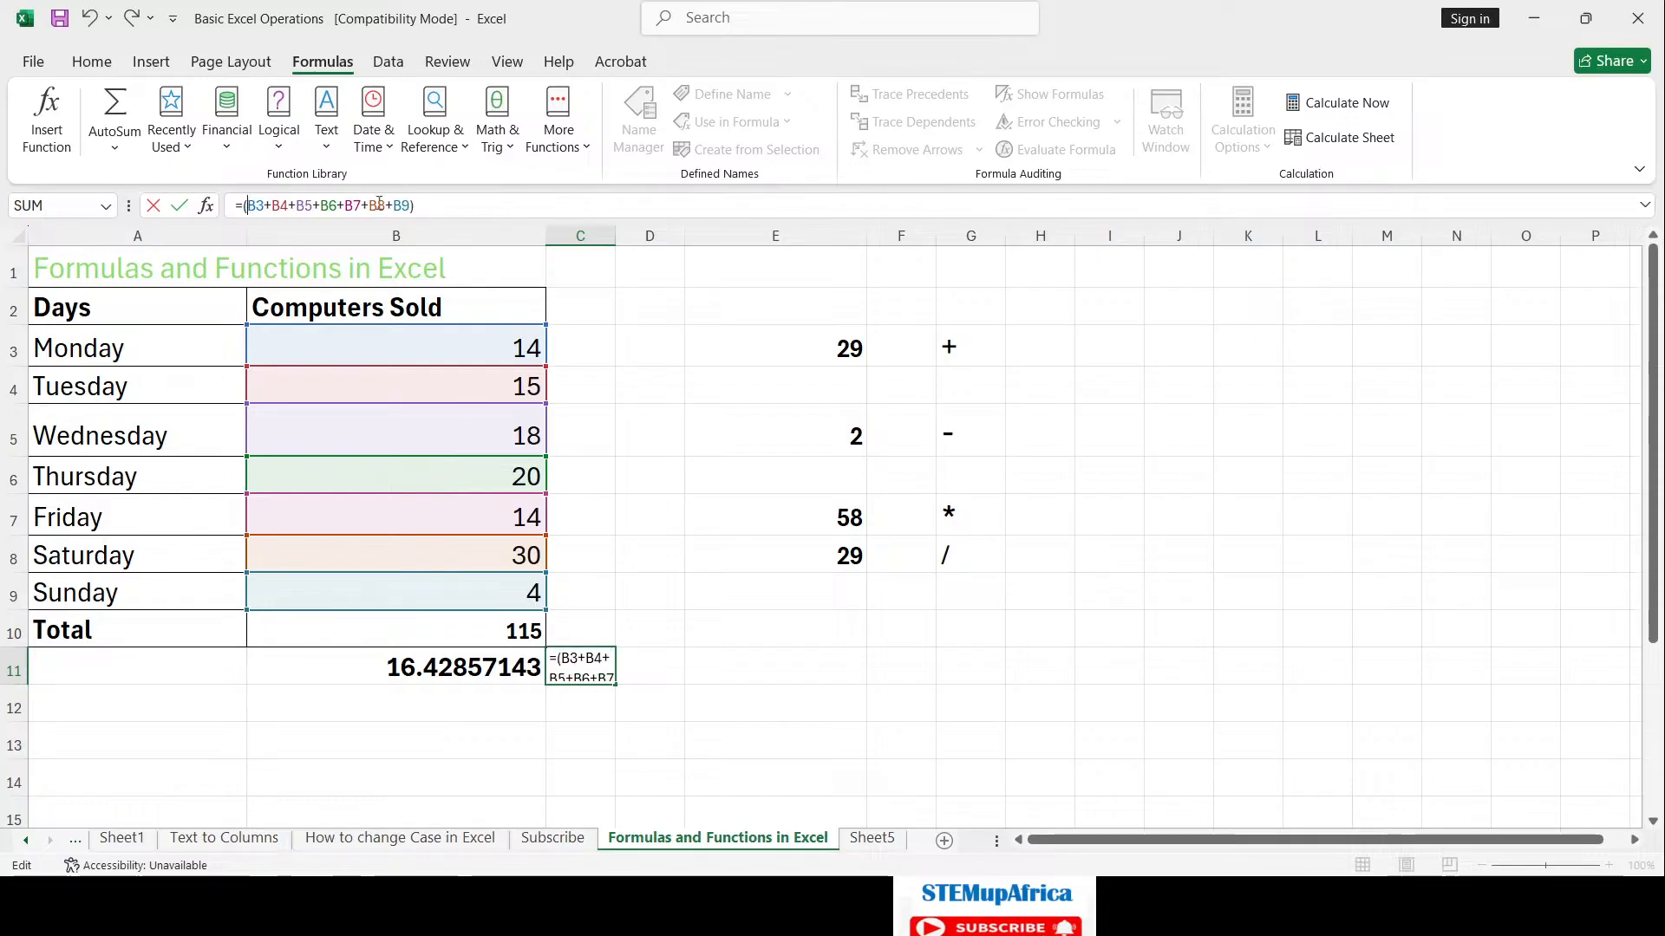
{"action": "left_click", "coordinate": [450, 206]}
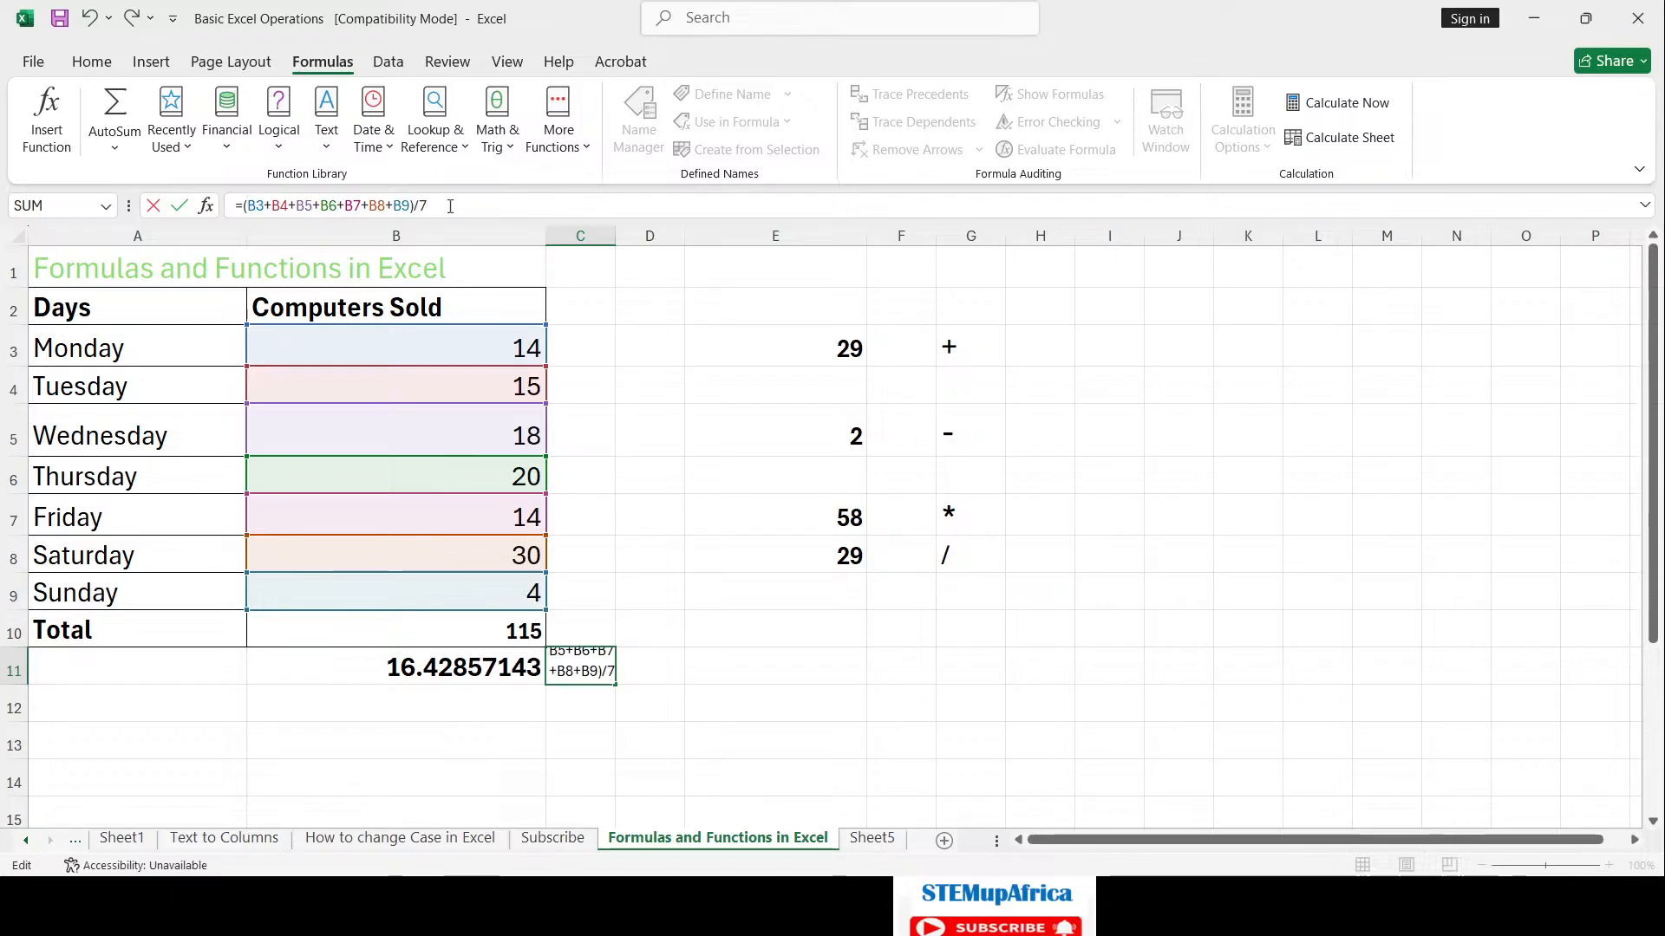
{"action": "key", "text": "Return"}
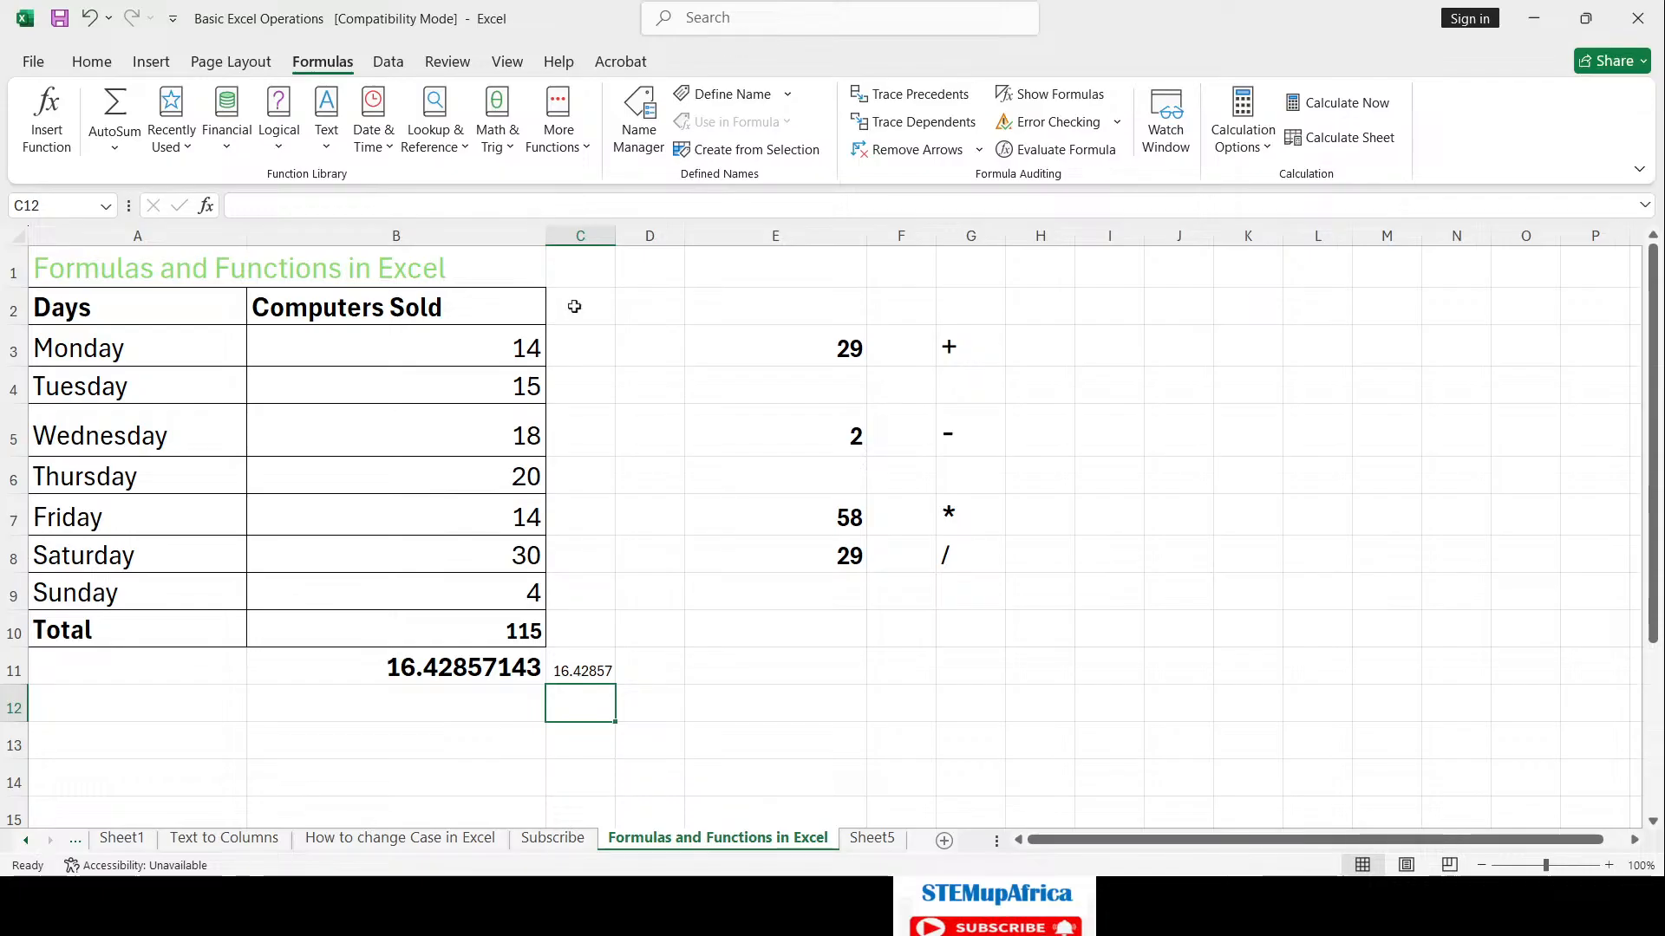
{"action": "left_click", "coordinate": [590, 664]}
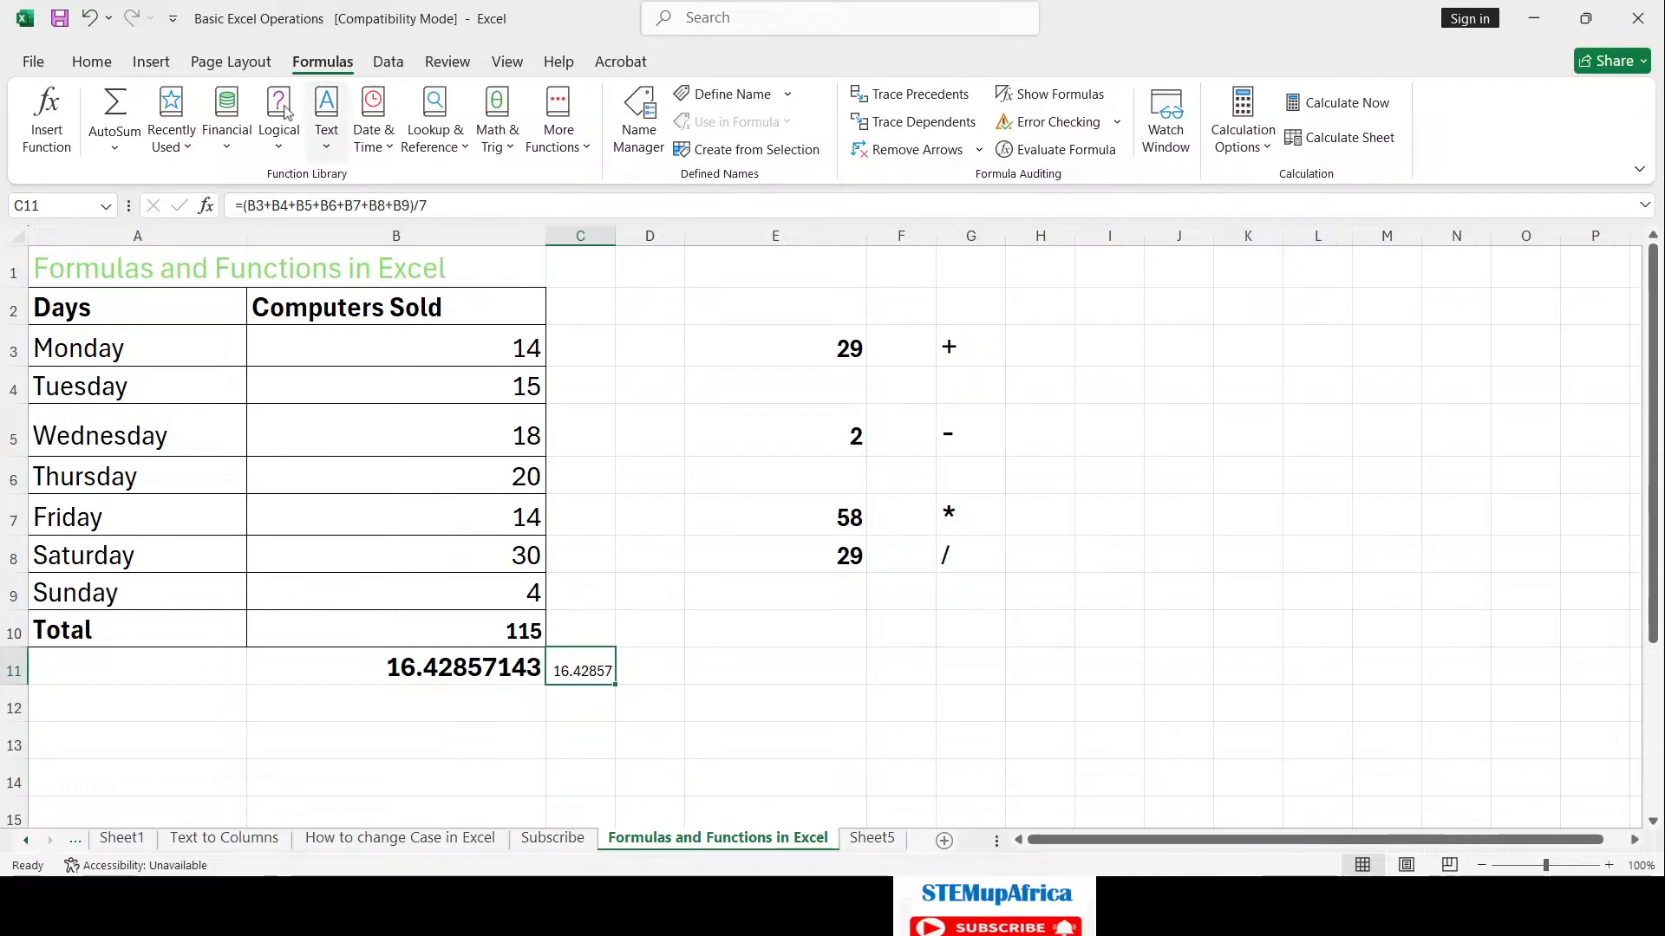
Step: Make C11's average bold at size 16 and widen column C to show 16.428571
{"action": "left_click", "coordinate": [91, 61]}
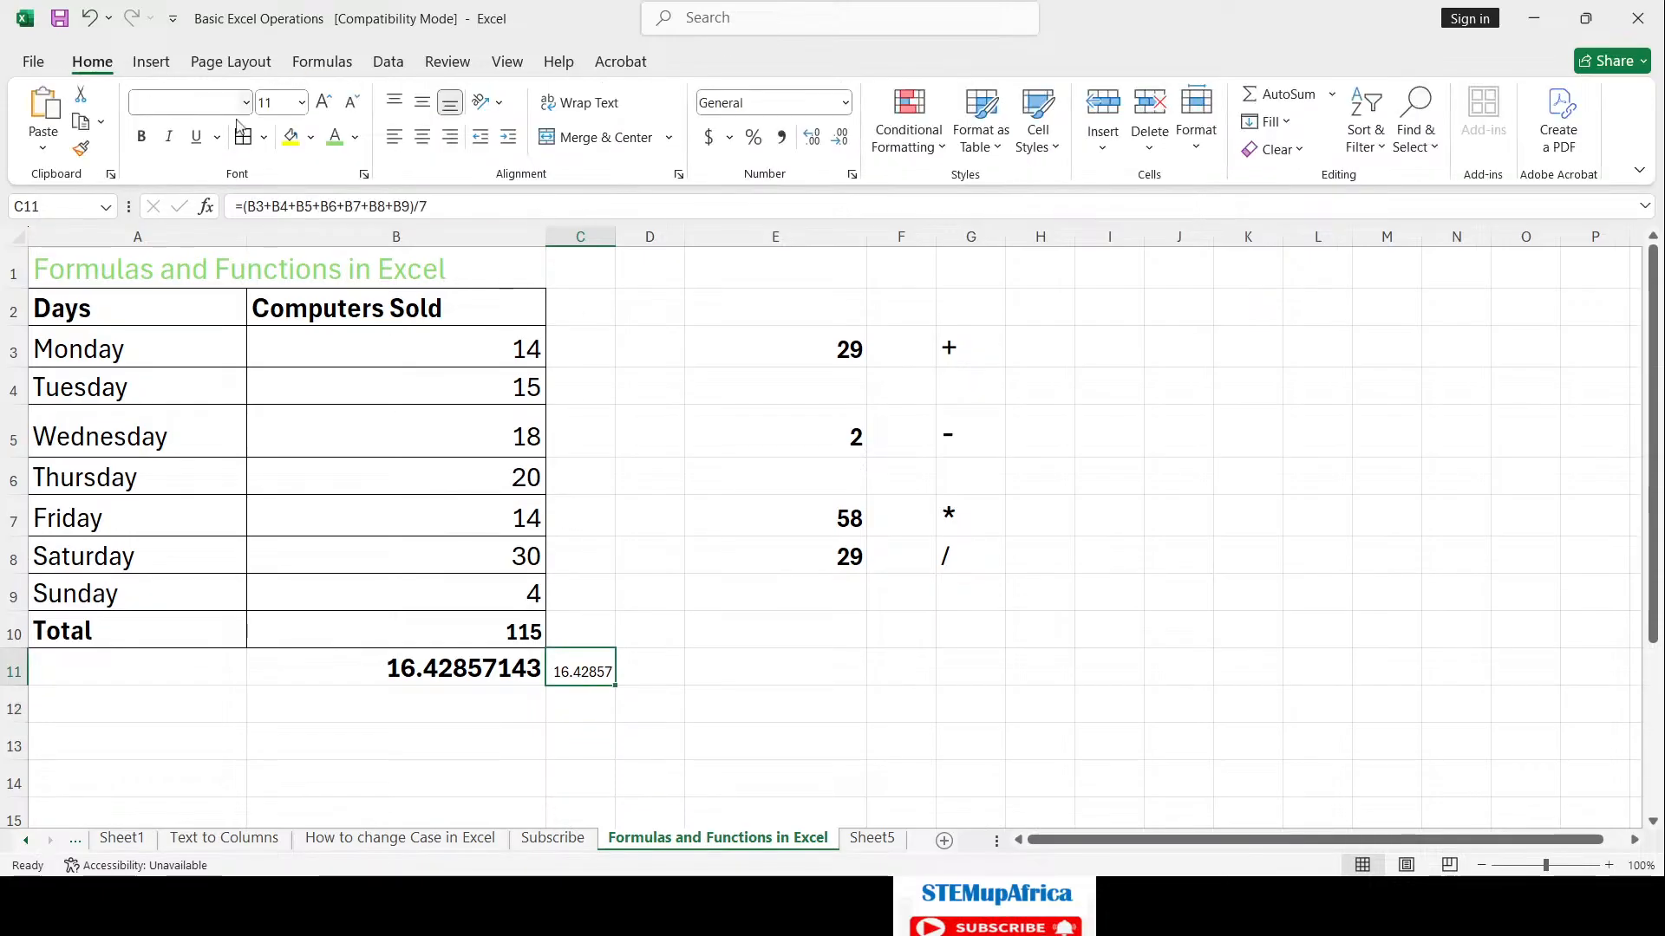
{"action": "left_click", "coordinate": [328, 102]}
{"action": "left_click", "coordinate": [331, 103]}
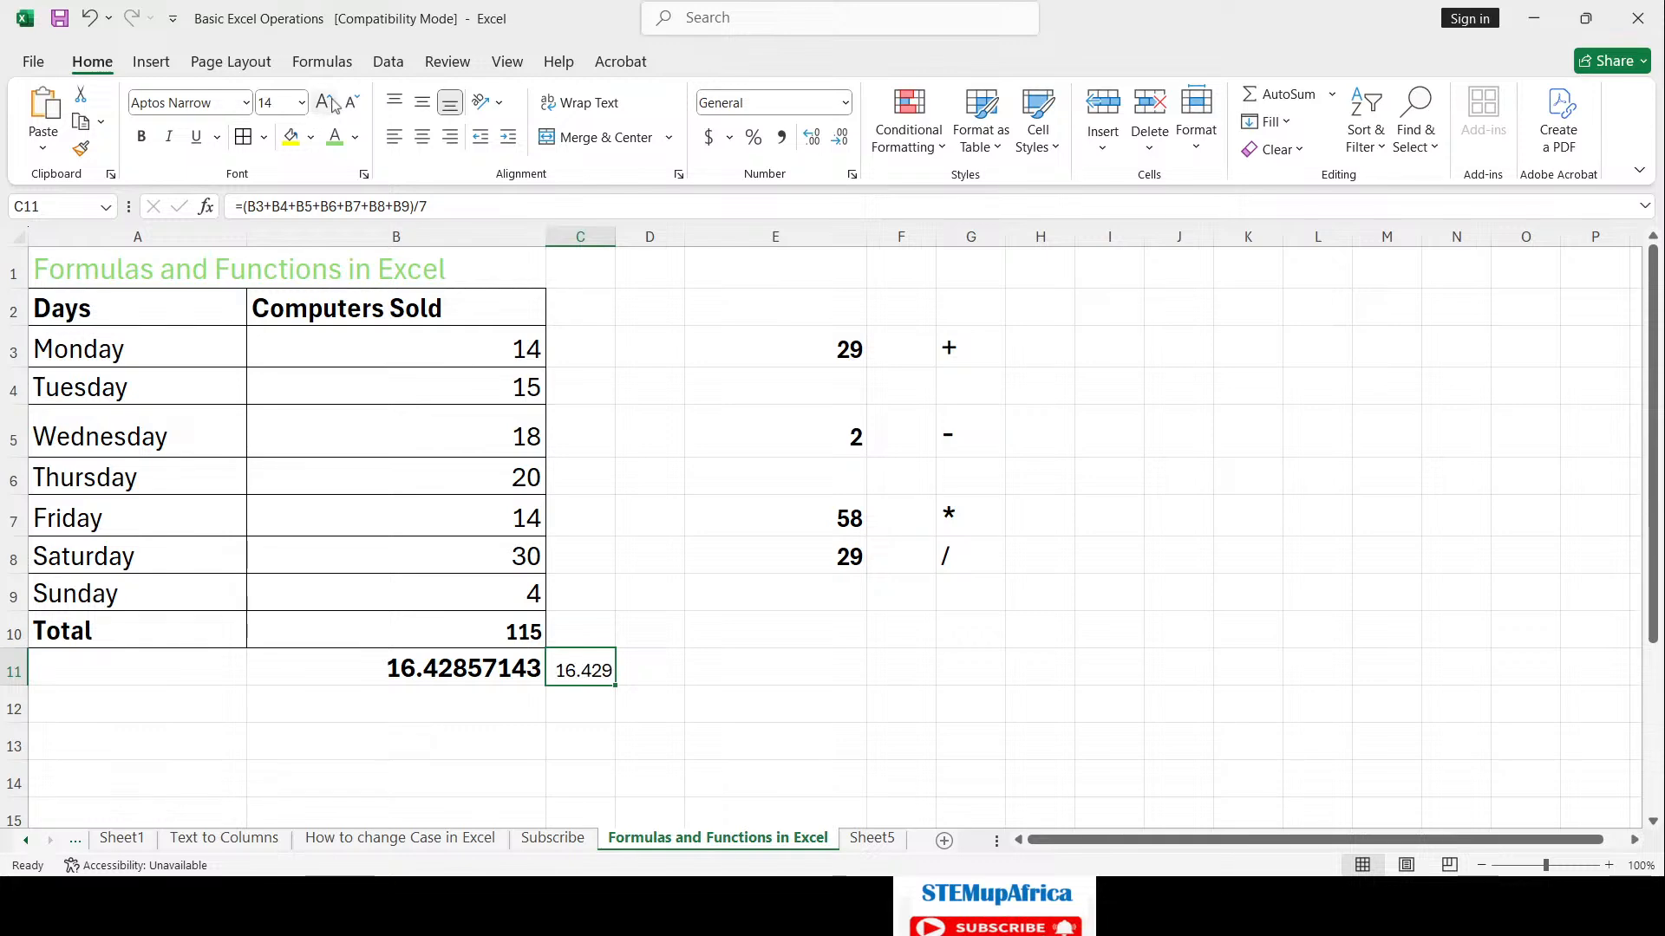
{"action": "left_click", "coordinate": [331, 103]}
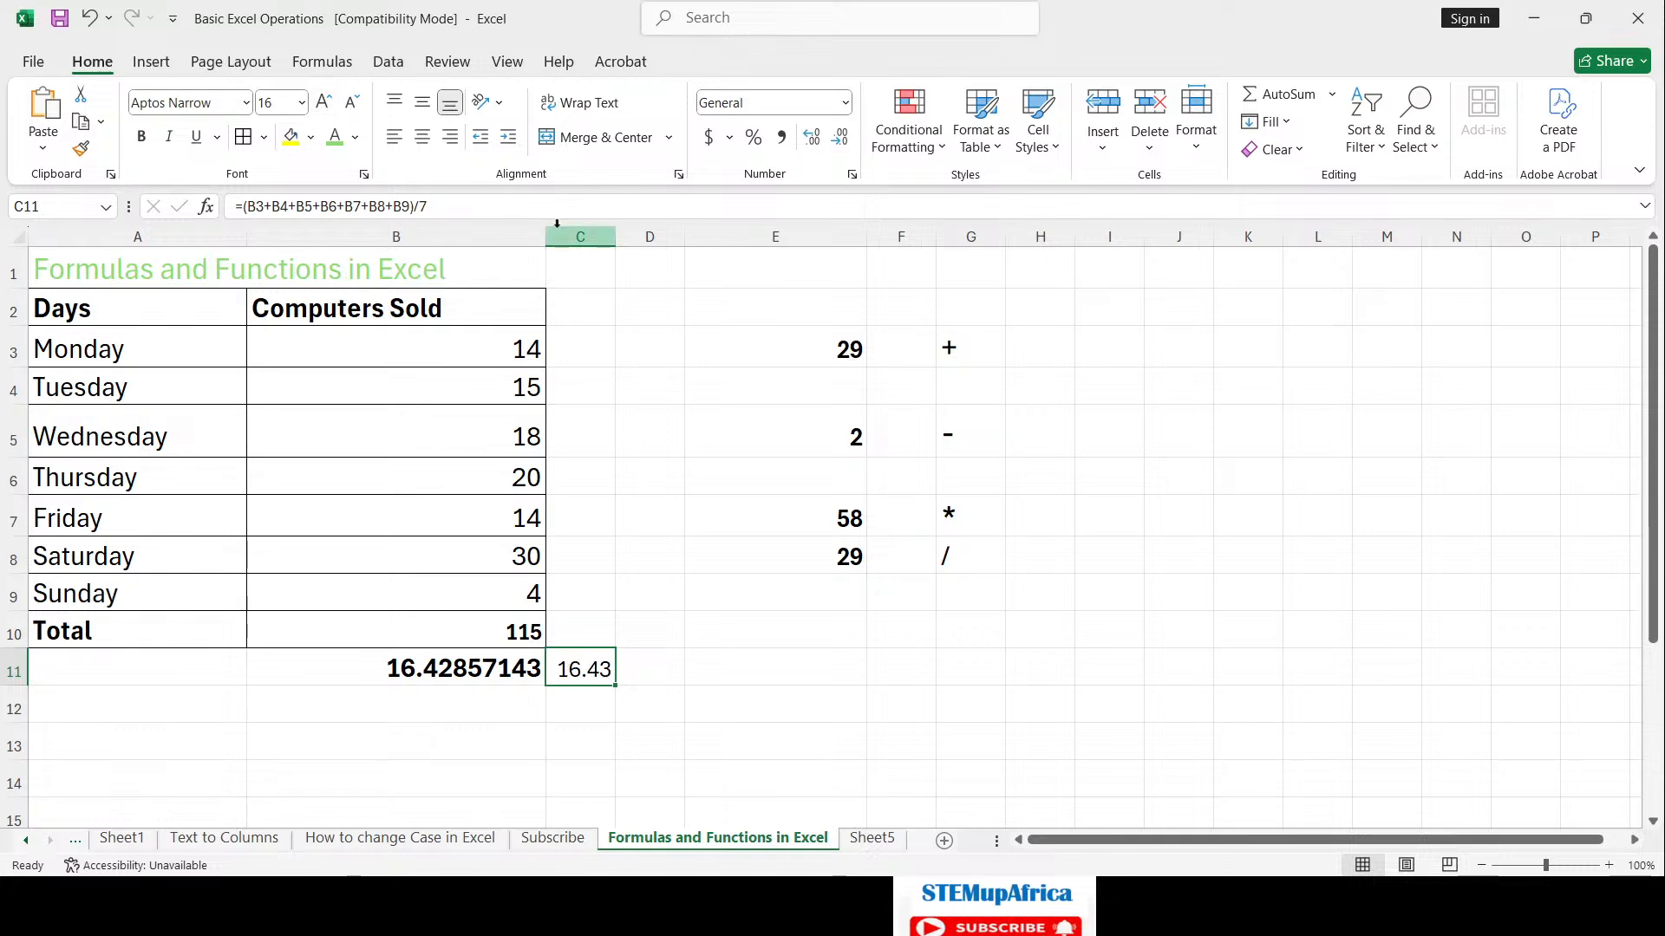
{"action": "left_click_drag", "start_coordinate": [615, 236], "coordinate": [671, 239]}
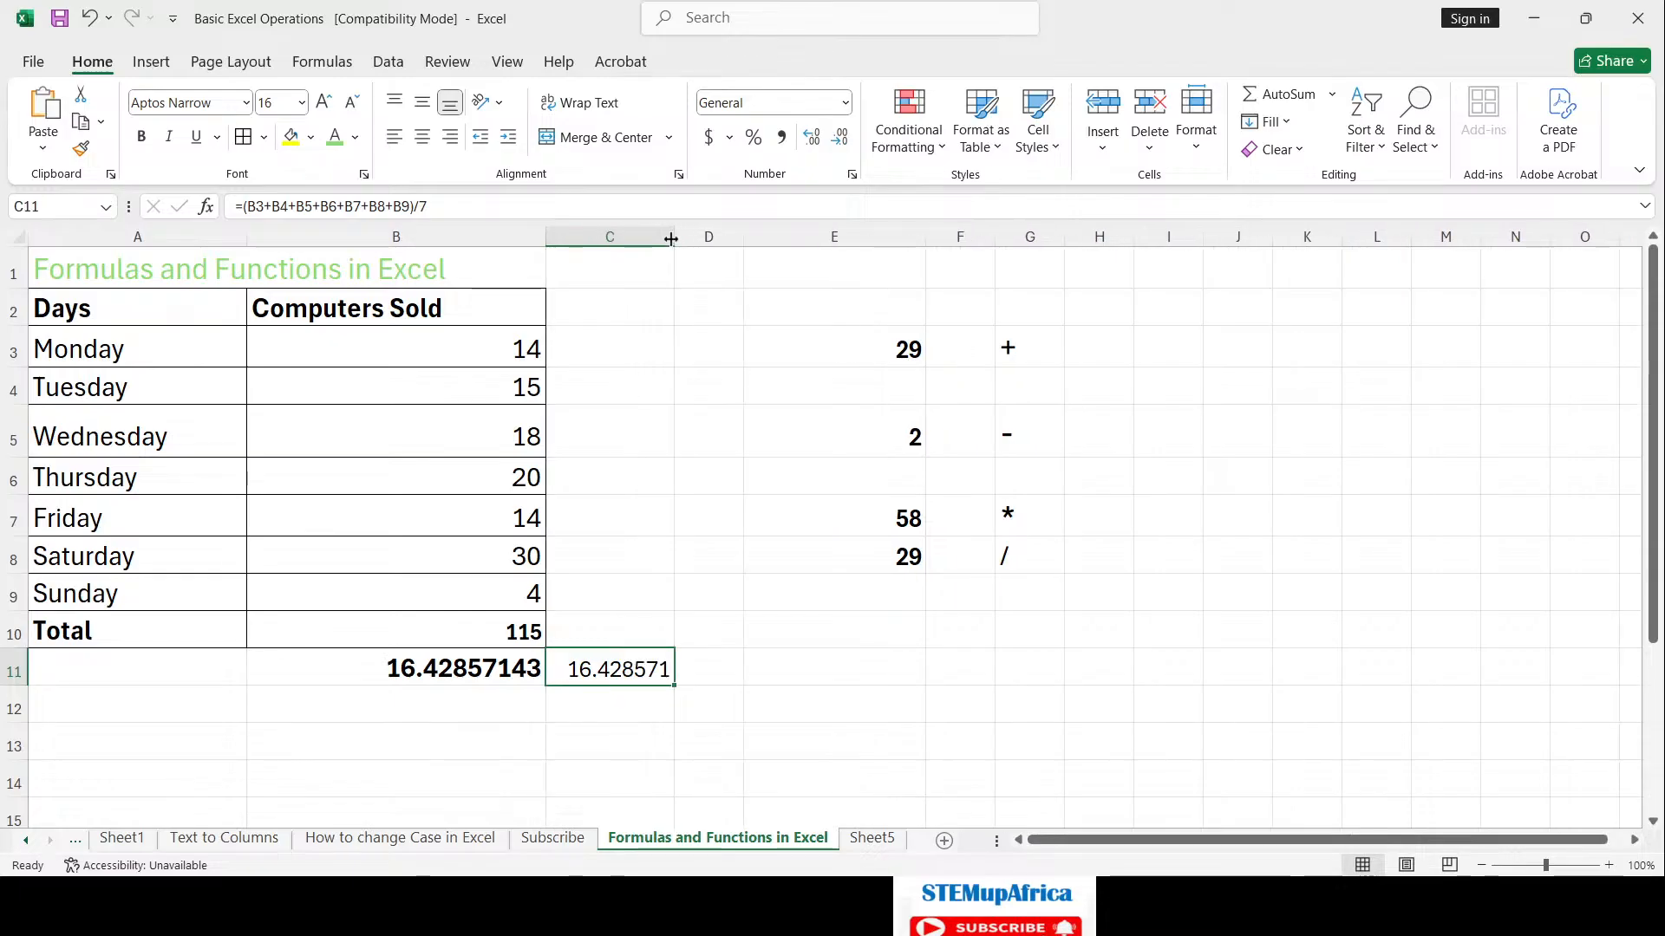
{"action": "left_click", "coordinate": [142, 137]}
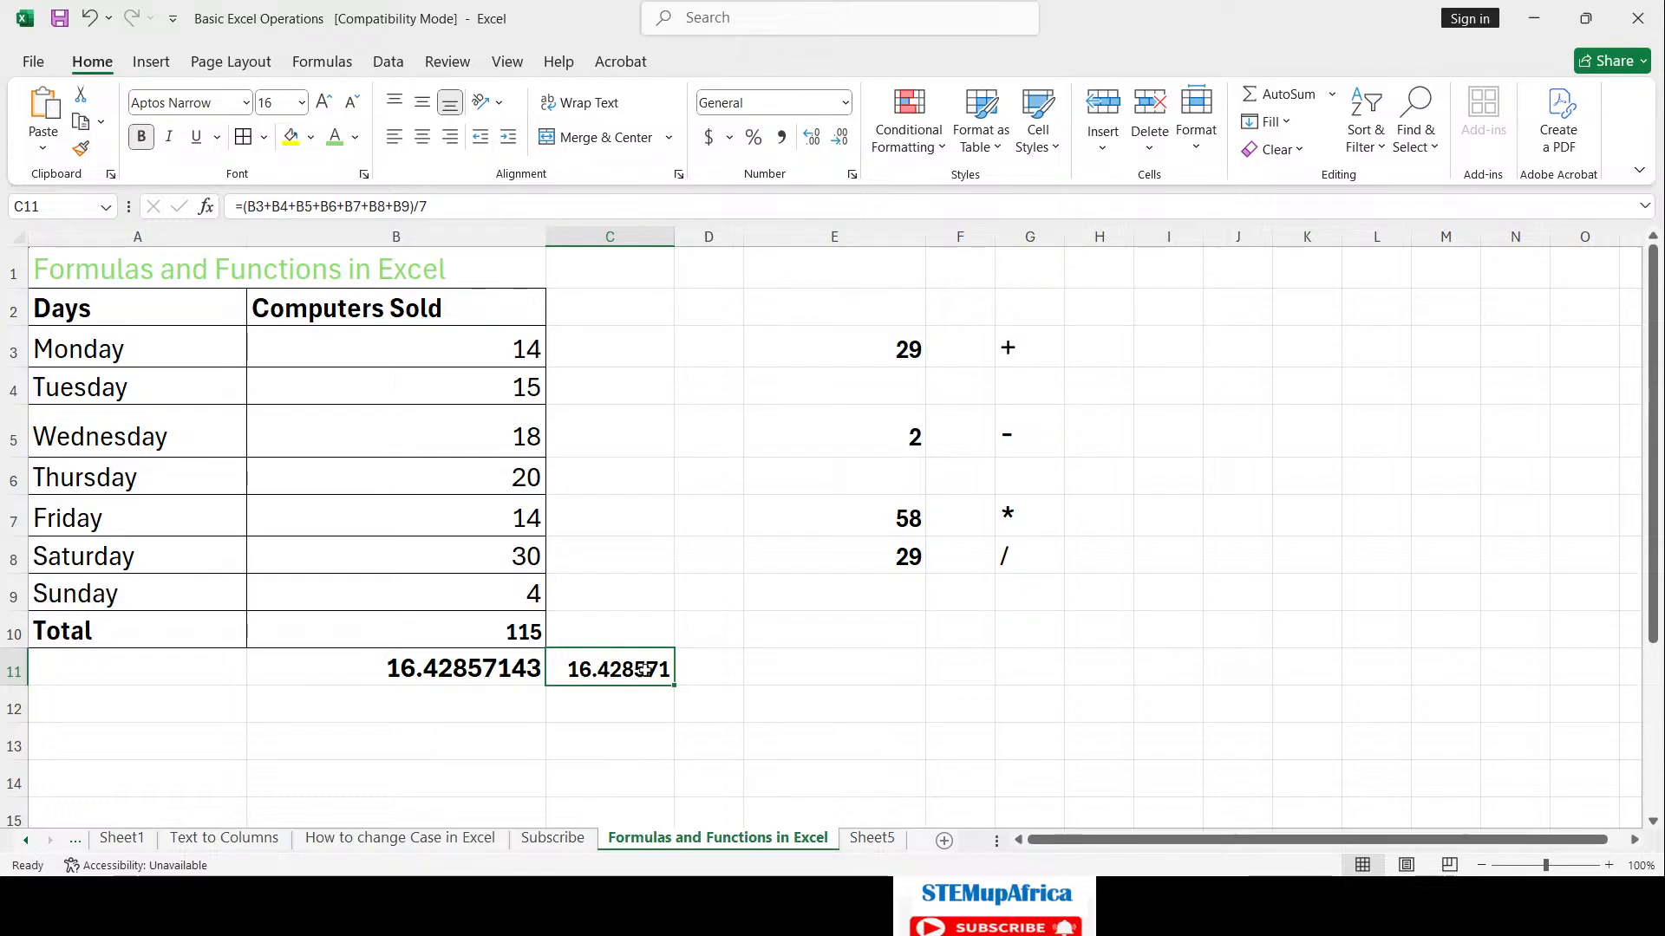
Step: Compare the formulas in B11, B10 and C11
{"action": "left_click", "coordinate": [455, 675]}
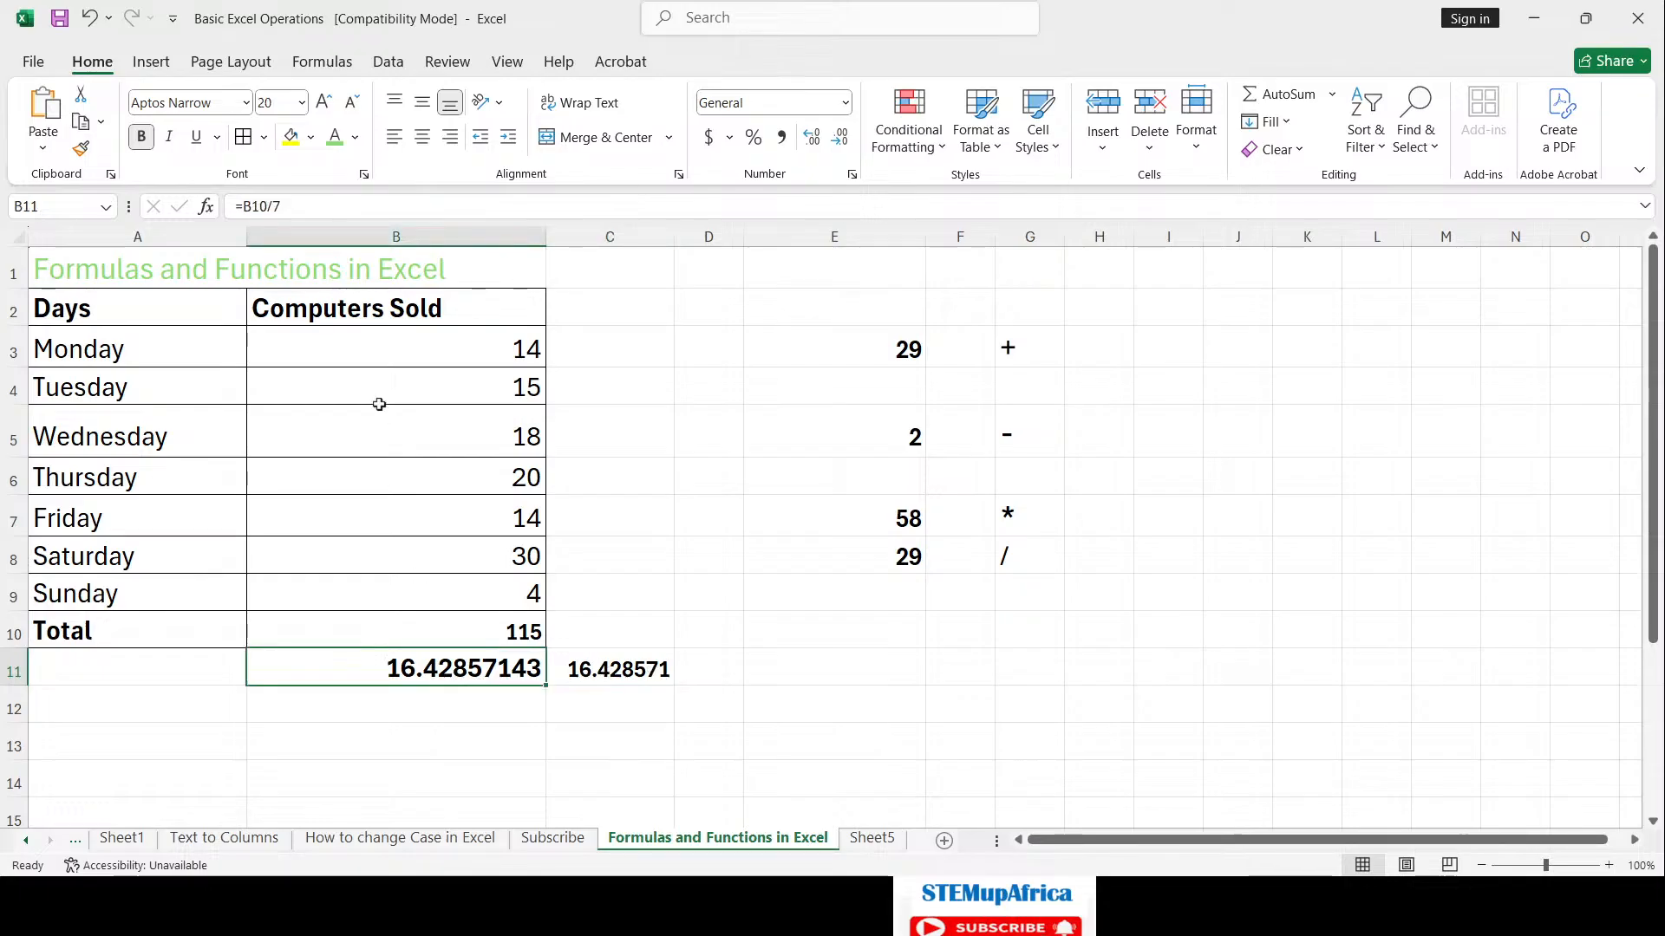
{"action": "left_click", "coordinate": [510, 634]}
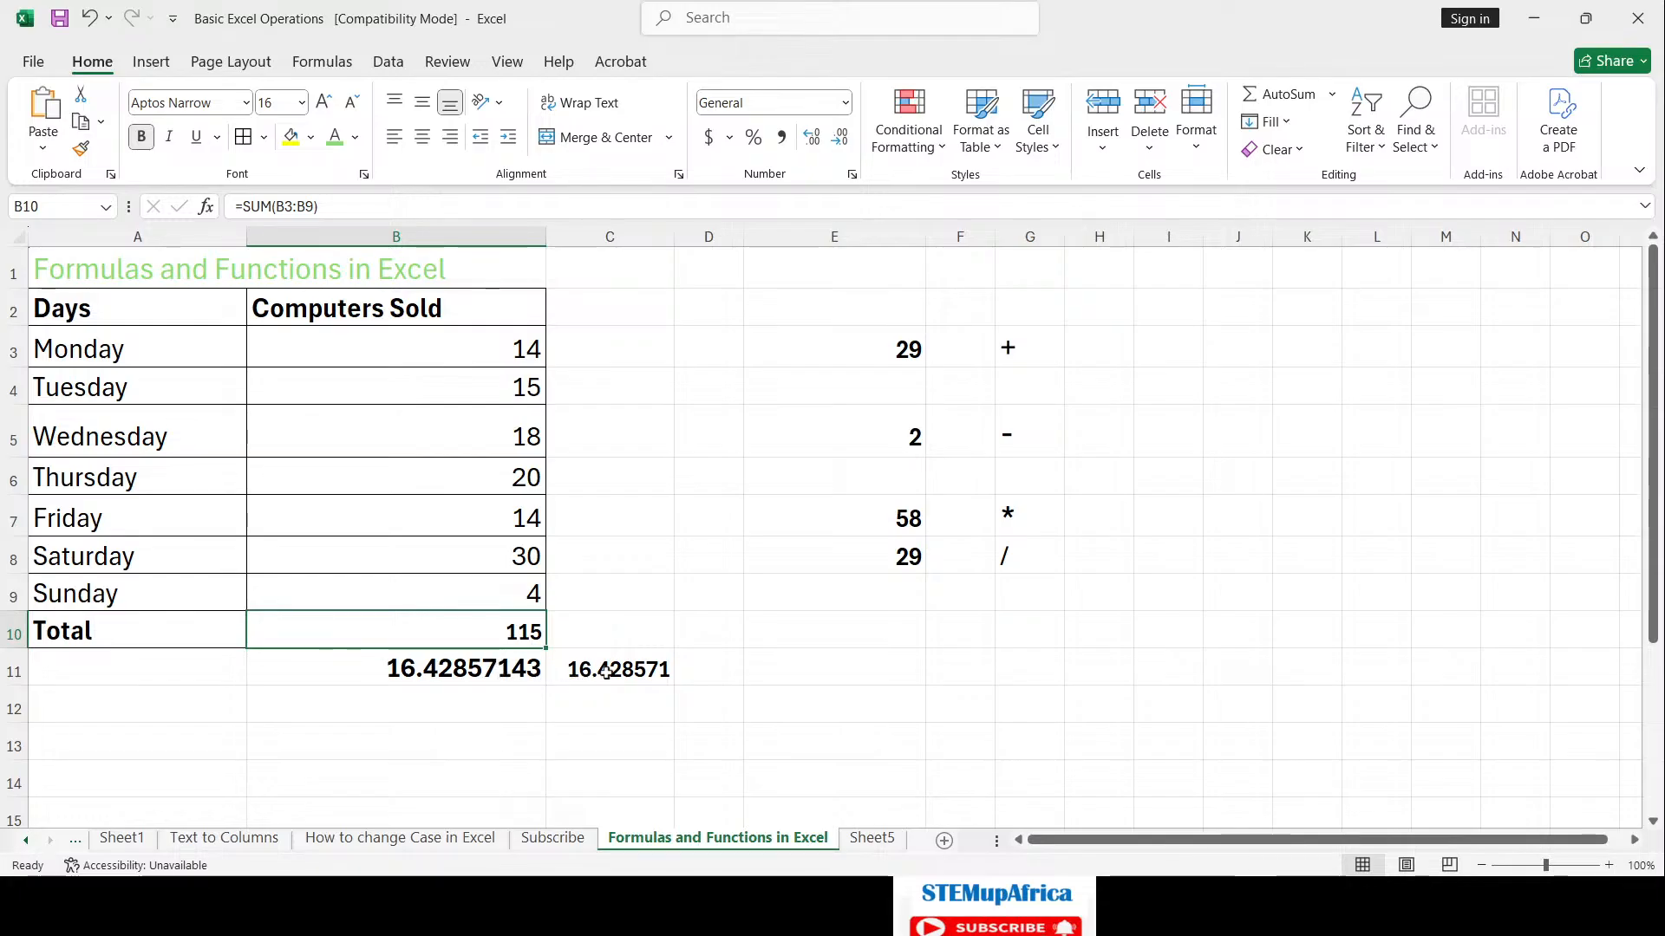
{"action": "left_click", "coordinate": [606, 671]}
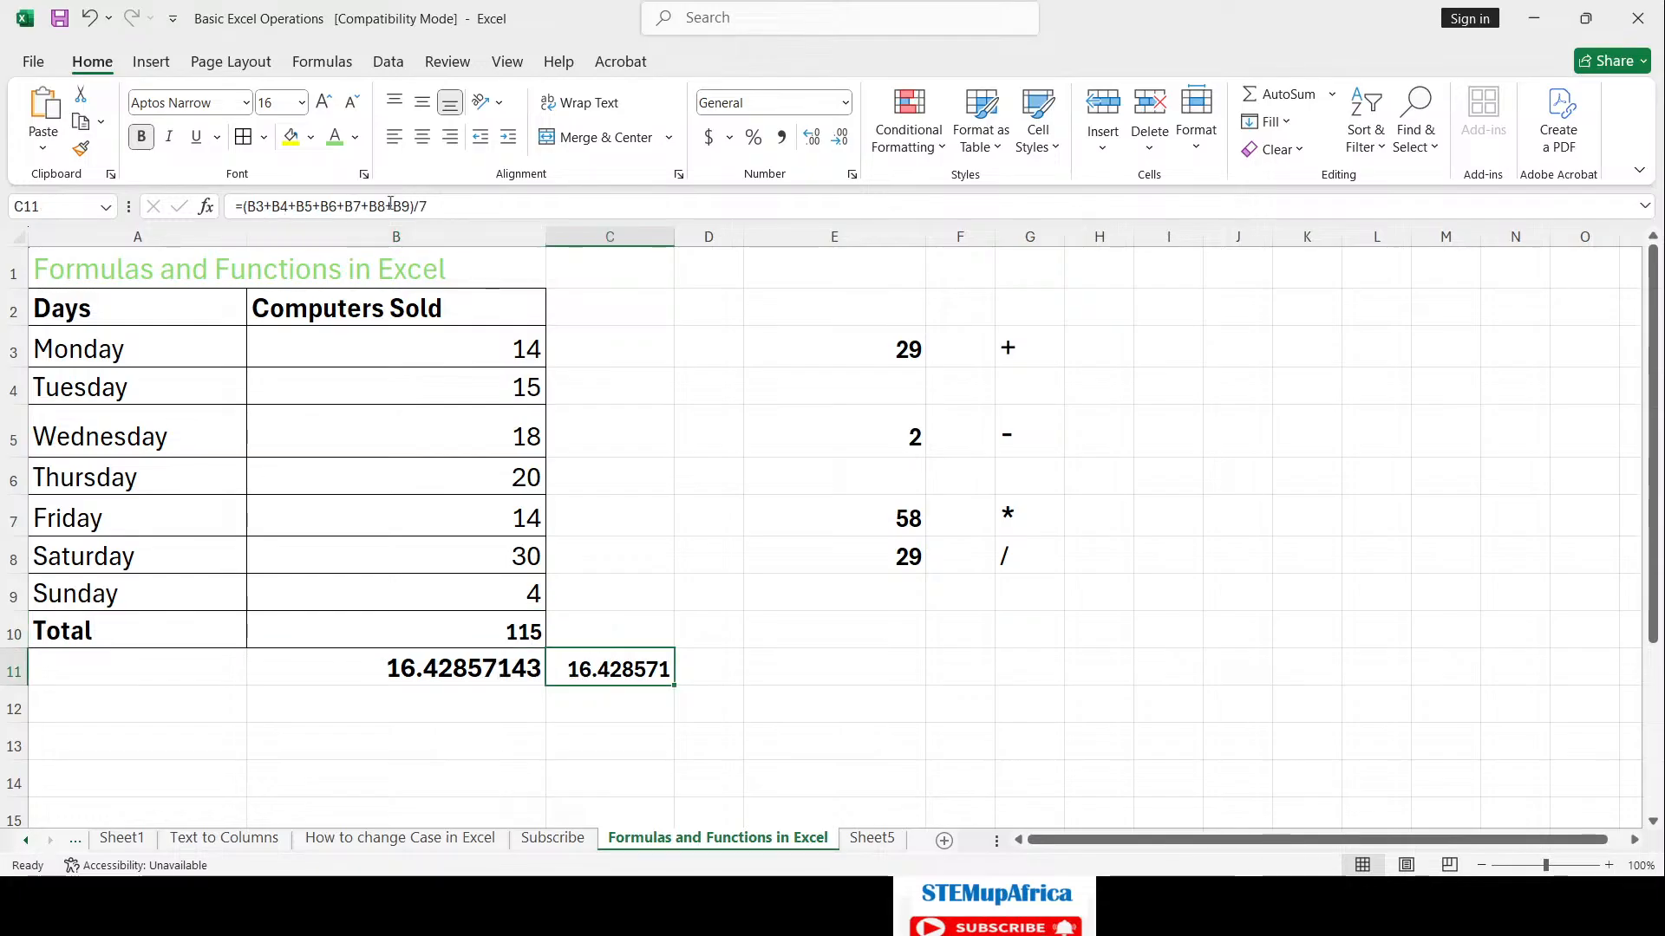
Step: Enter =SUM(B3:B9)/7 in B12 to get the daily average 16.42857143
{"action": "left_click", "coordinate": [464, 703]}
{"action": "type", "text": "="}
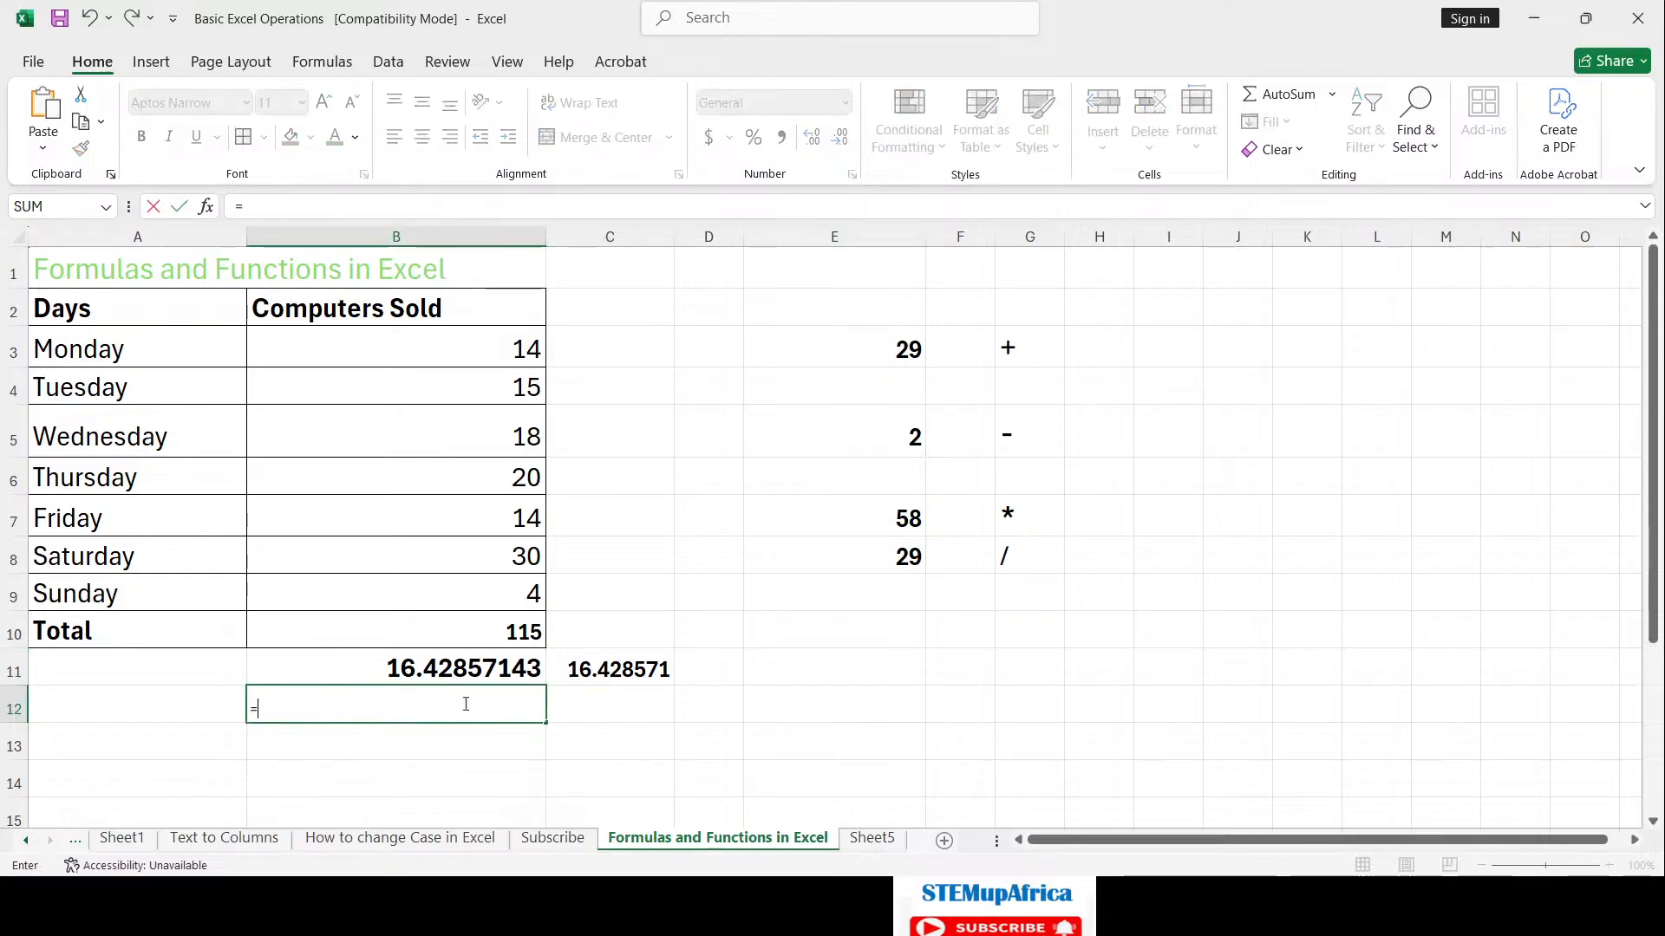
{"action": "type", "text": "sum("}
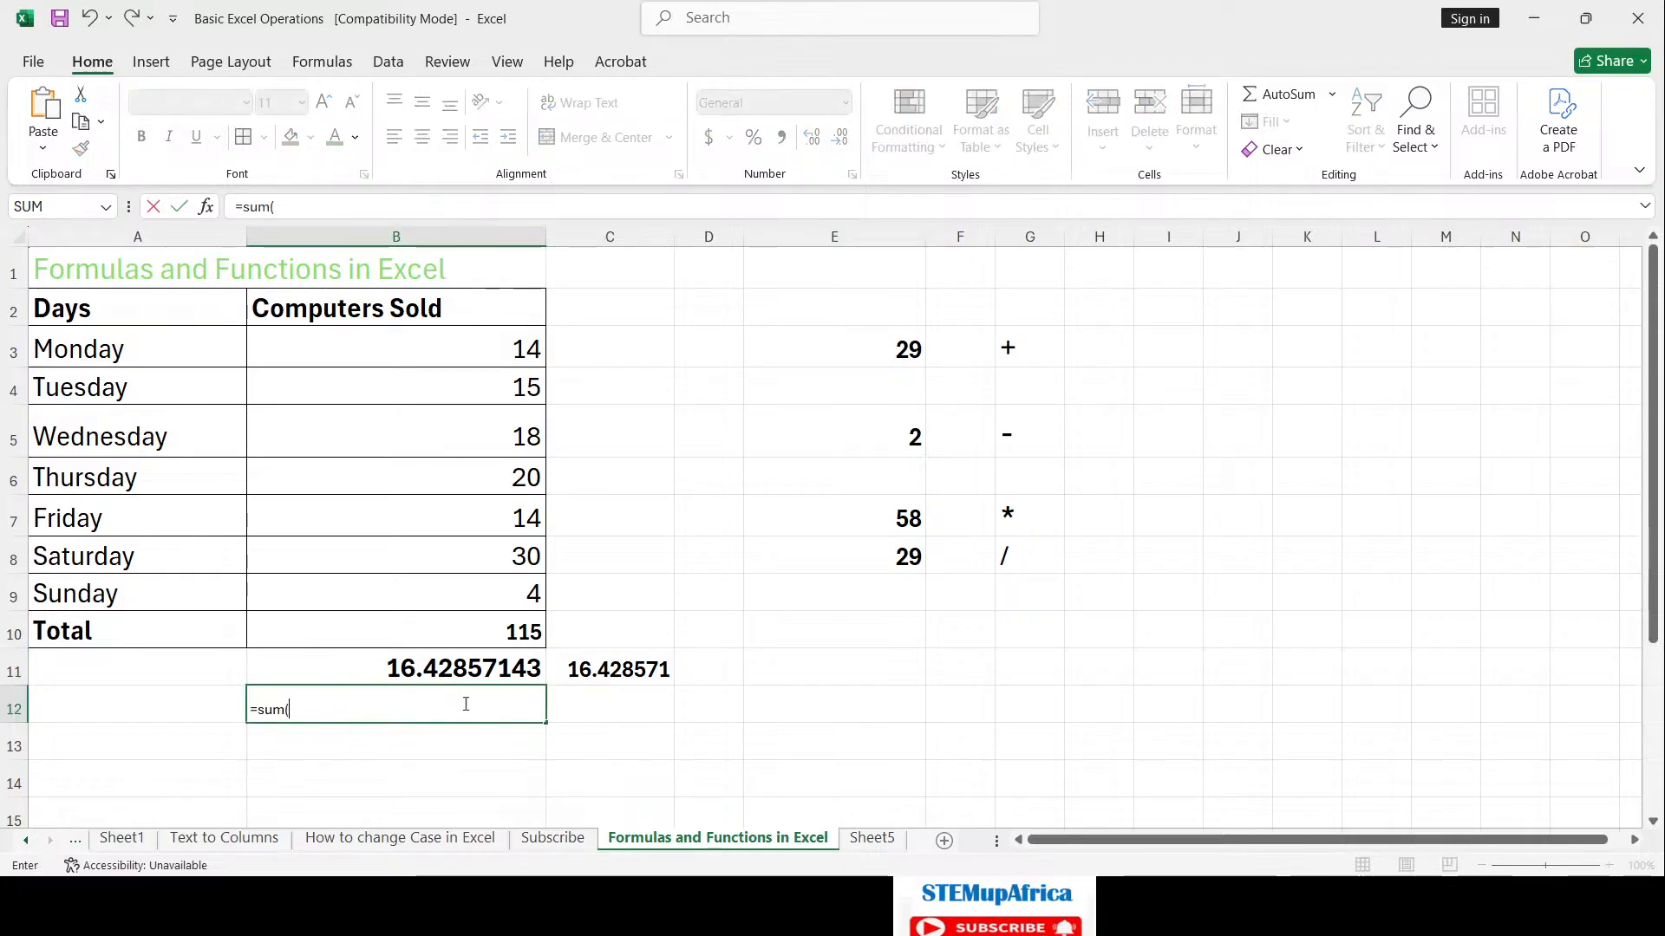
{"action": "left_click_drag", "start_coordinate": [521, 349], "coordinate": [523, 600]}
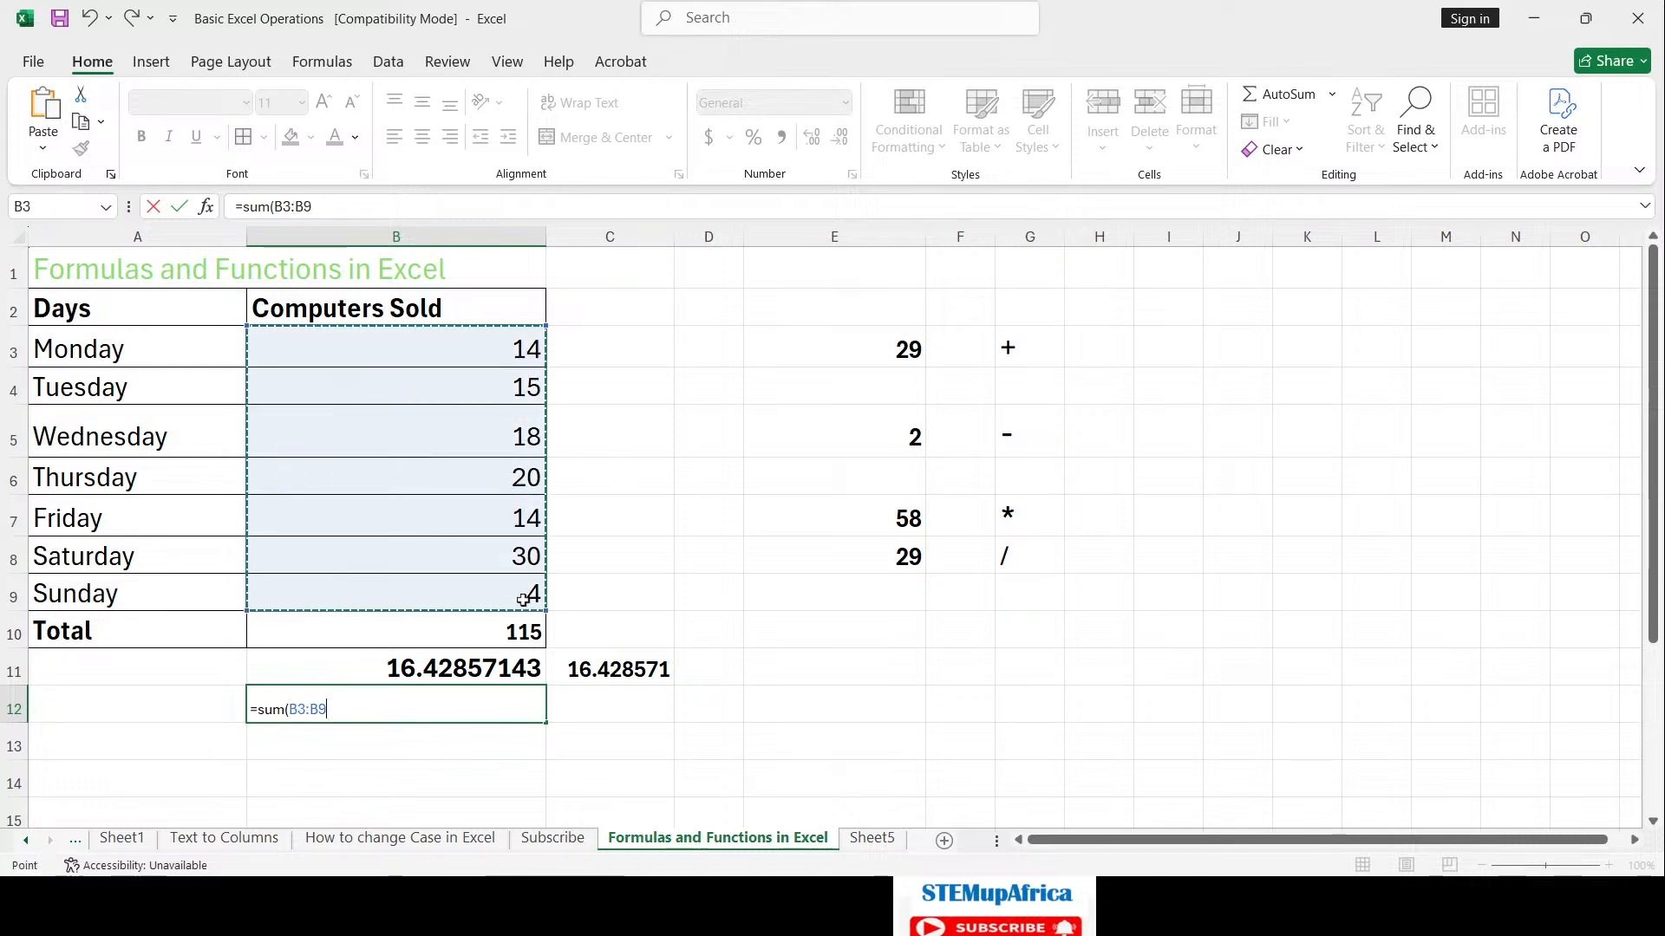
{"action": "type", "text": ")/7"}
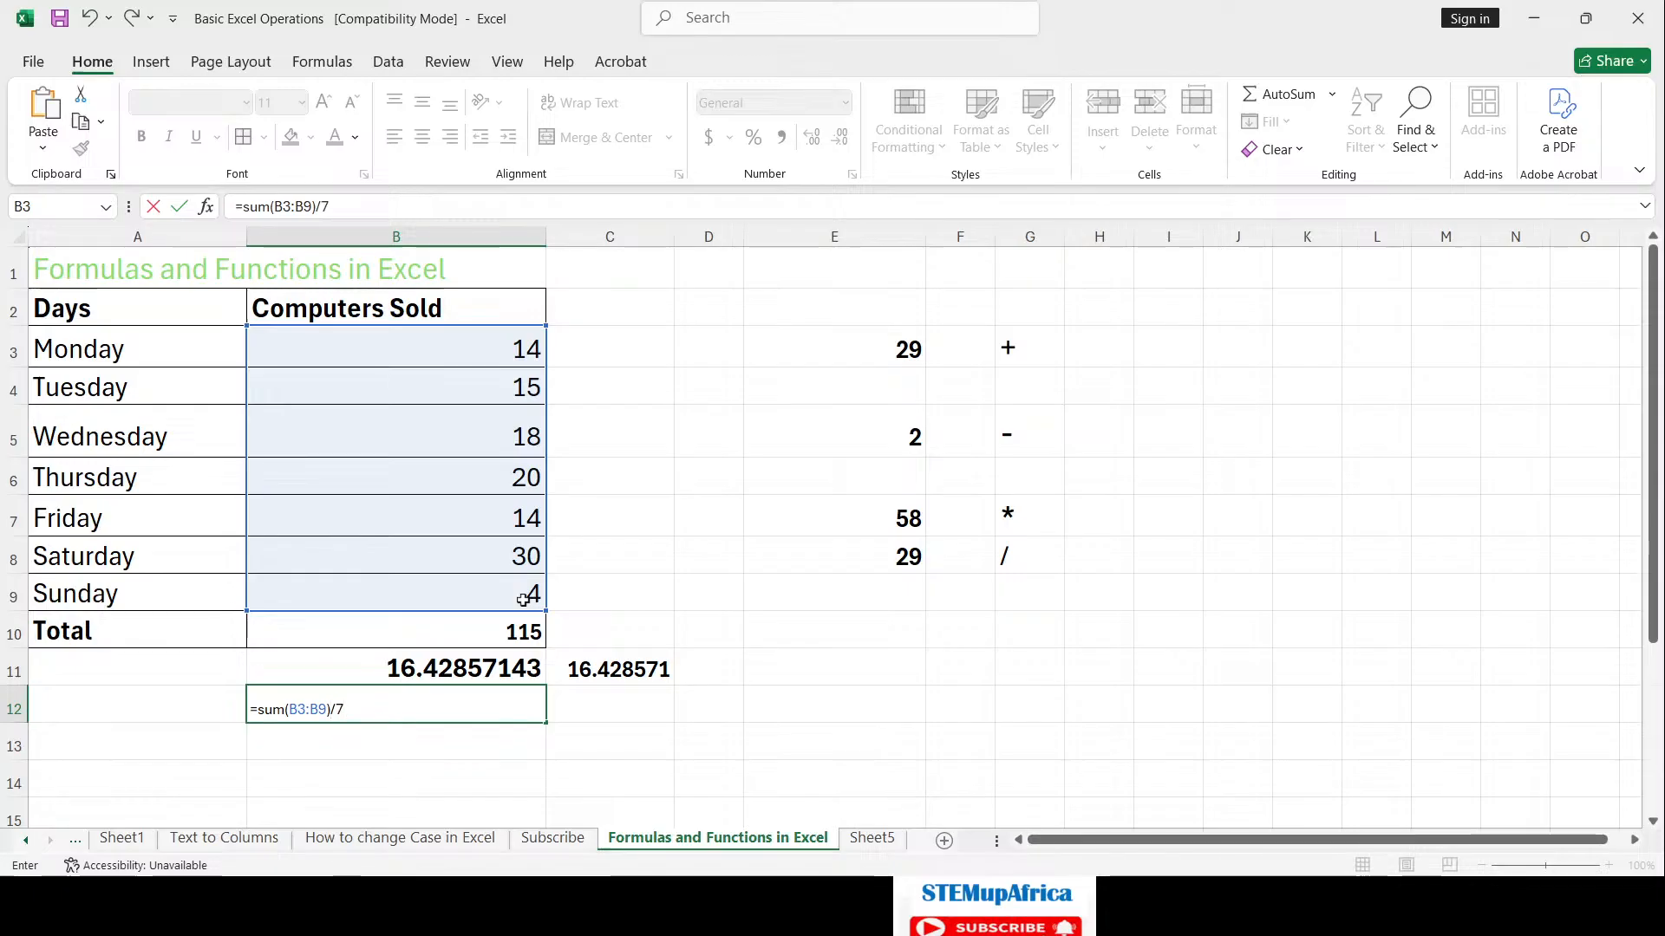
{"action": "key", "text": "Return"}
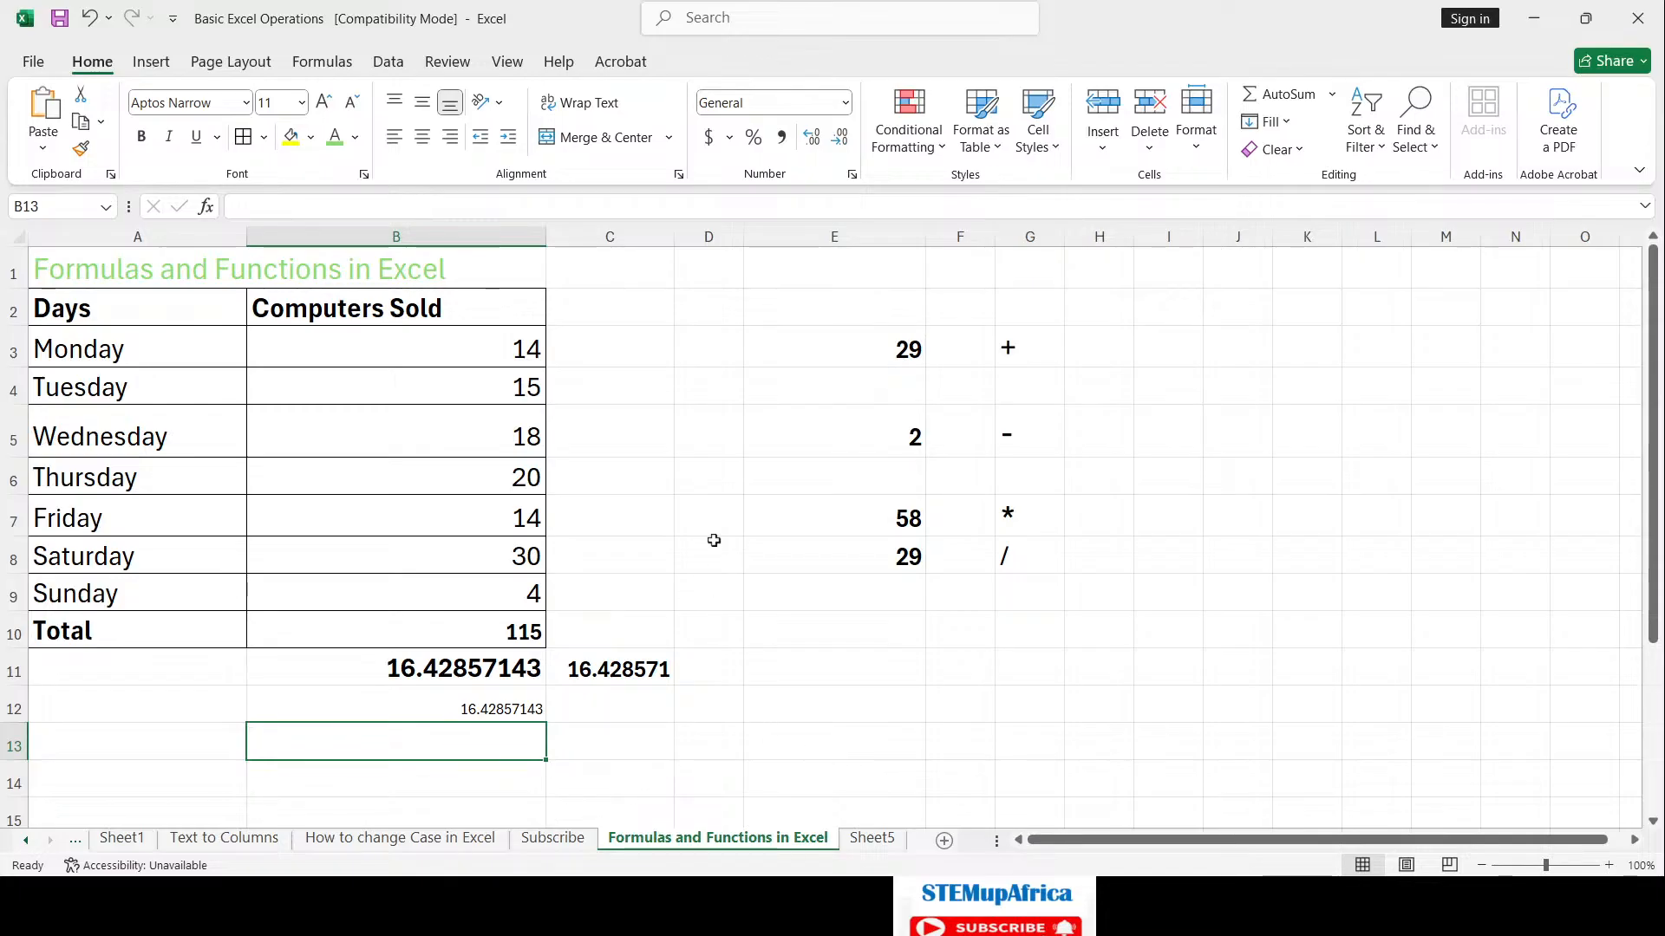
Step: Enter =AVERAGE(B3:B9) in B13, which also gives 16.42857143
{"action": "type", "text": "=ave"}
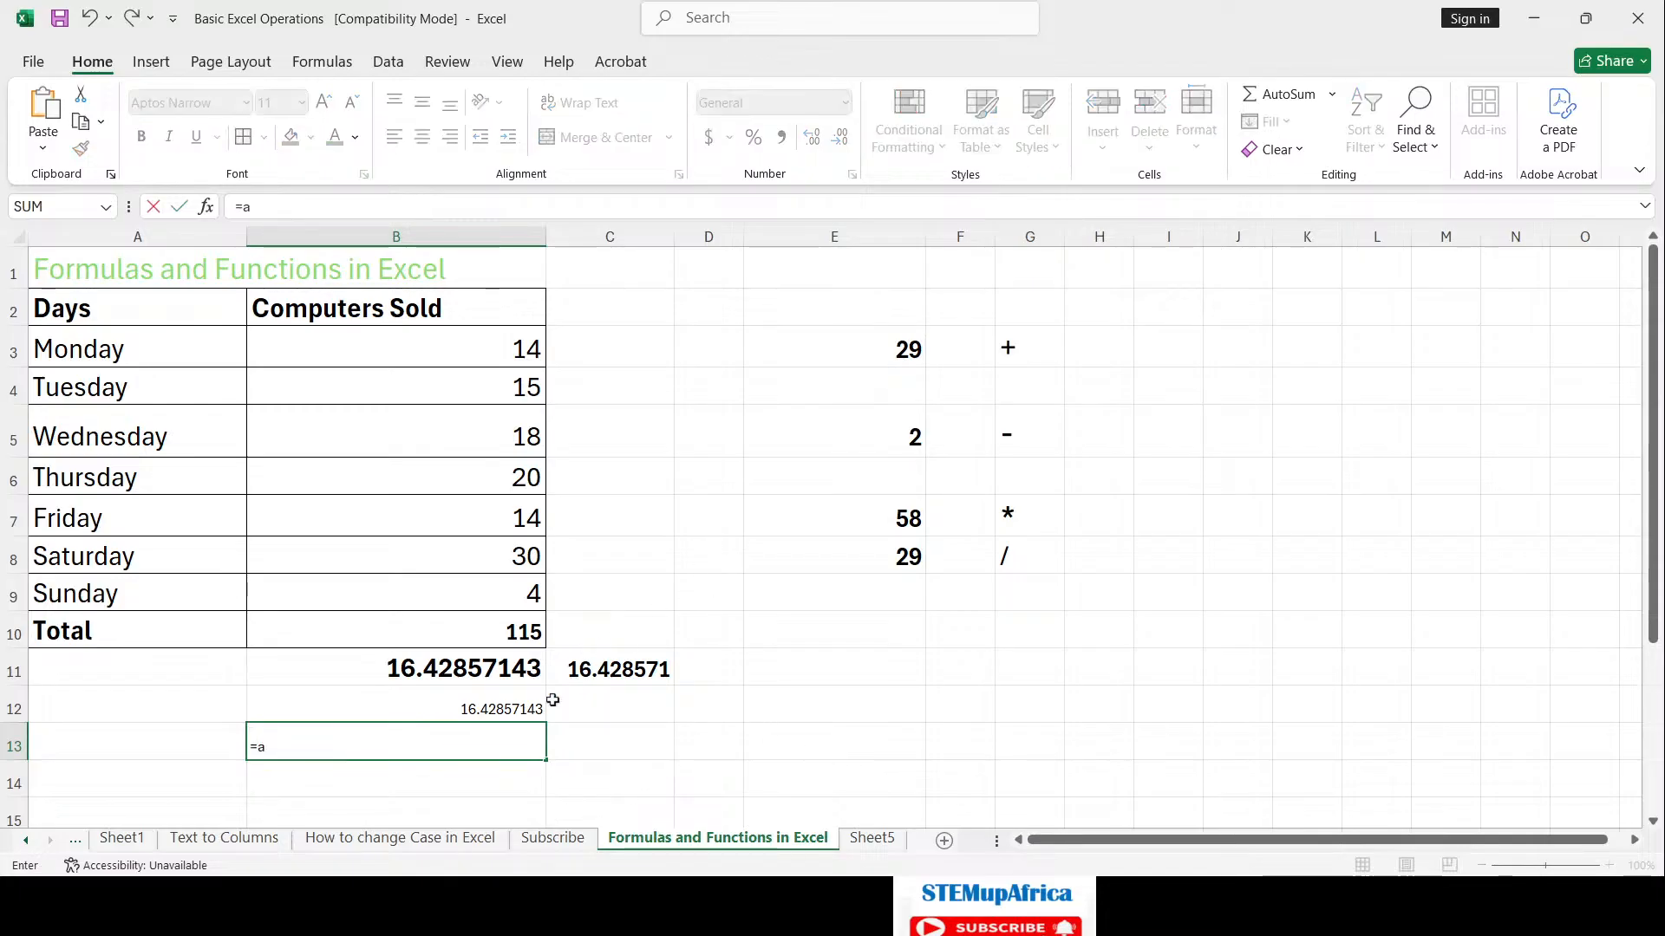
{"action": "key", "text": "BackSpace"}
{"action": "key", "text": "BackSpace"}
{"action": "key", "text": "BackSpace"}
{"action": "key", "text": "BackSpace"}
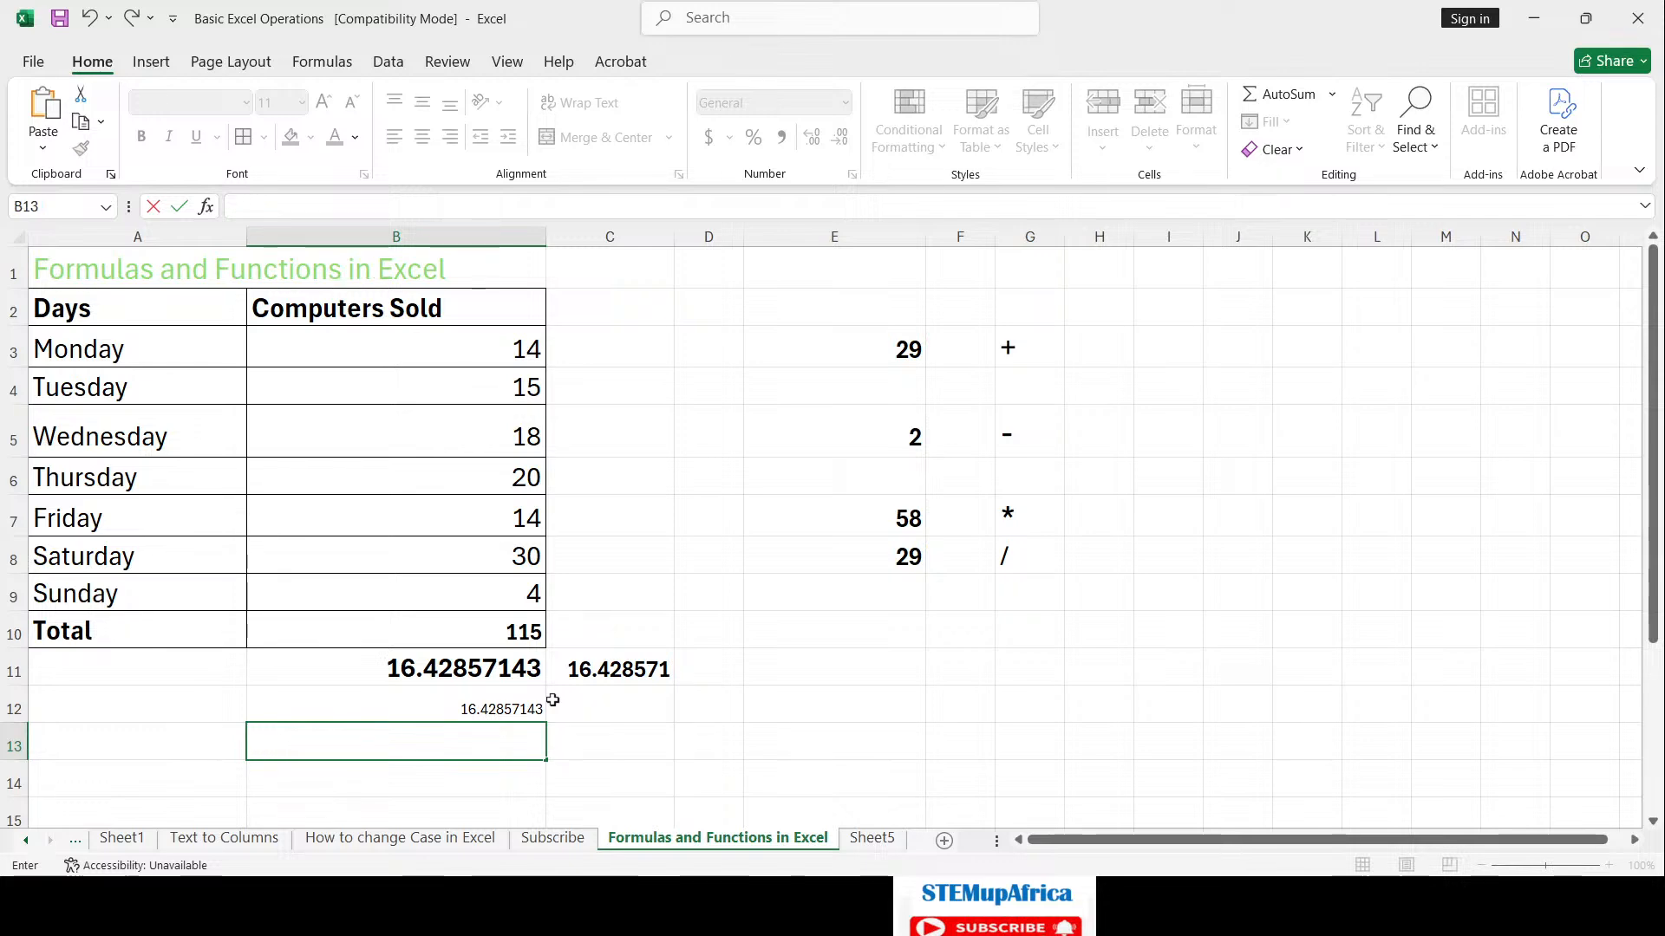
{"action": "type", "text": "=AVE"}
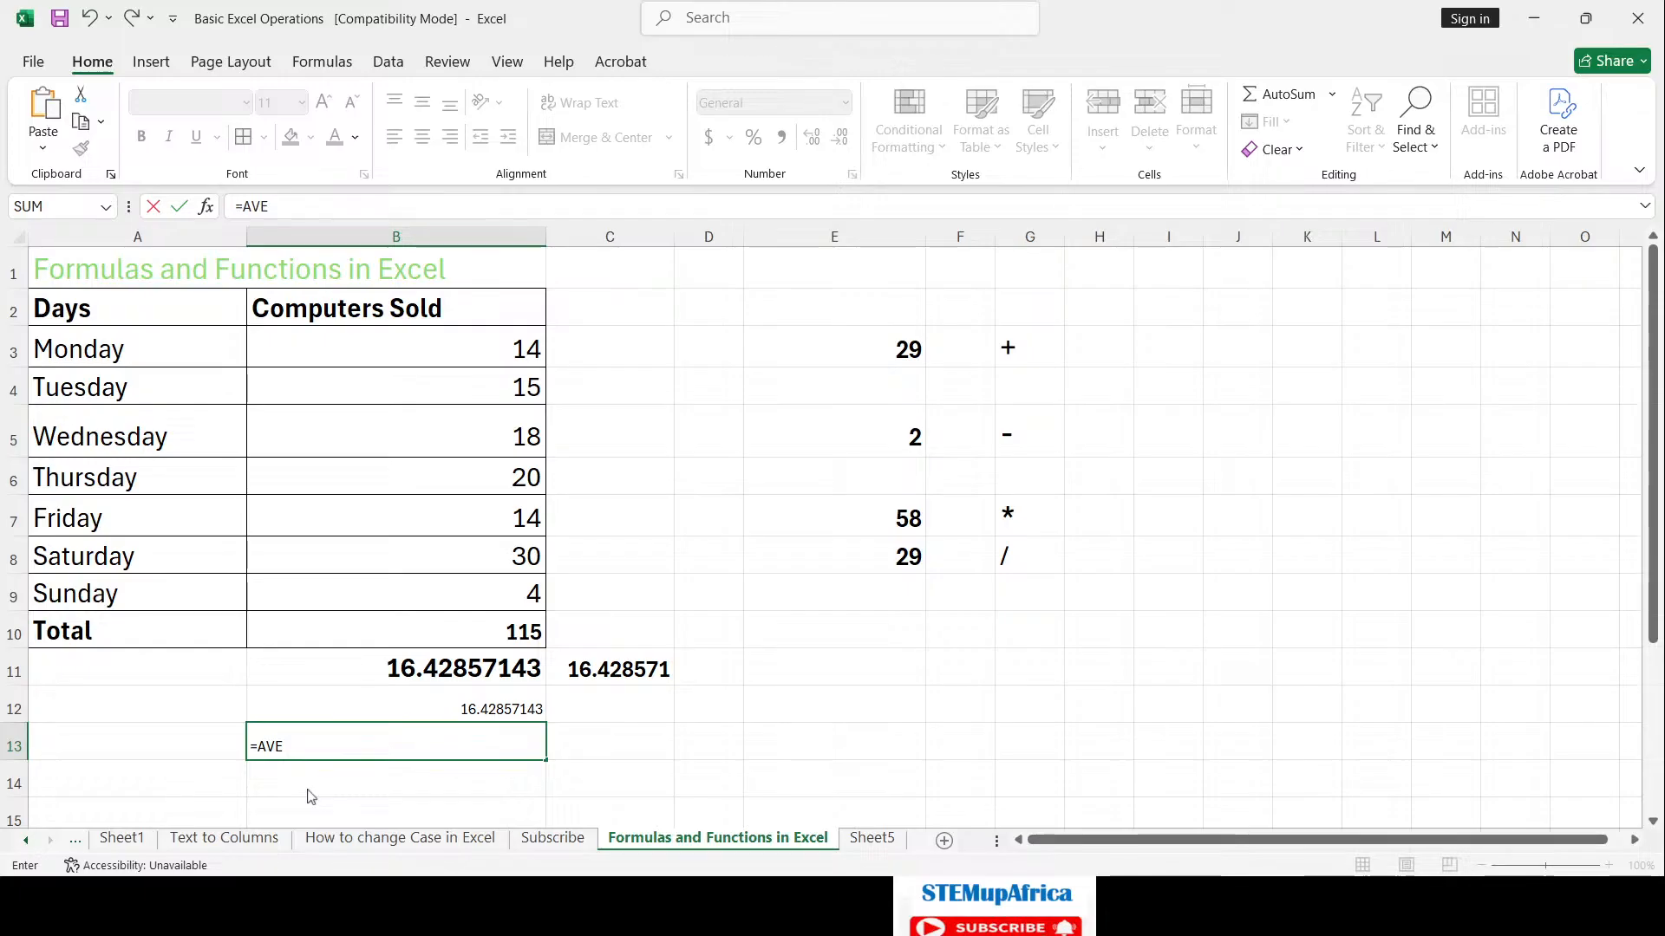
{"action": "type", "text": "RAGE("}
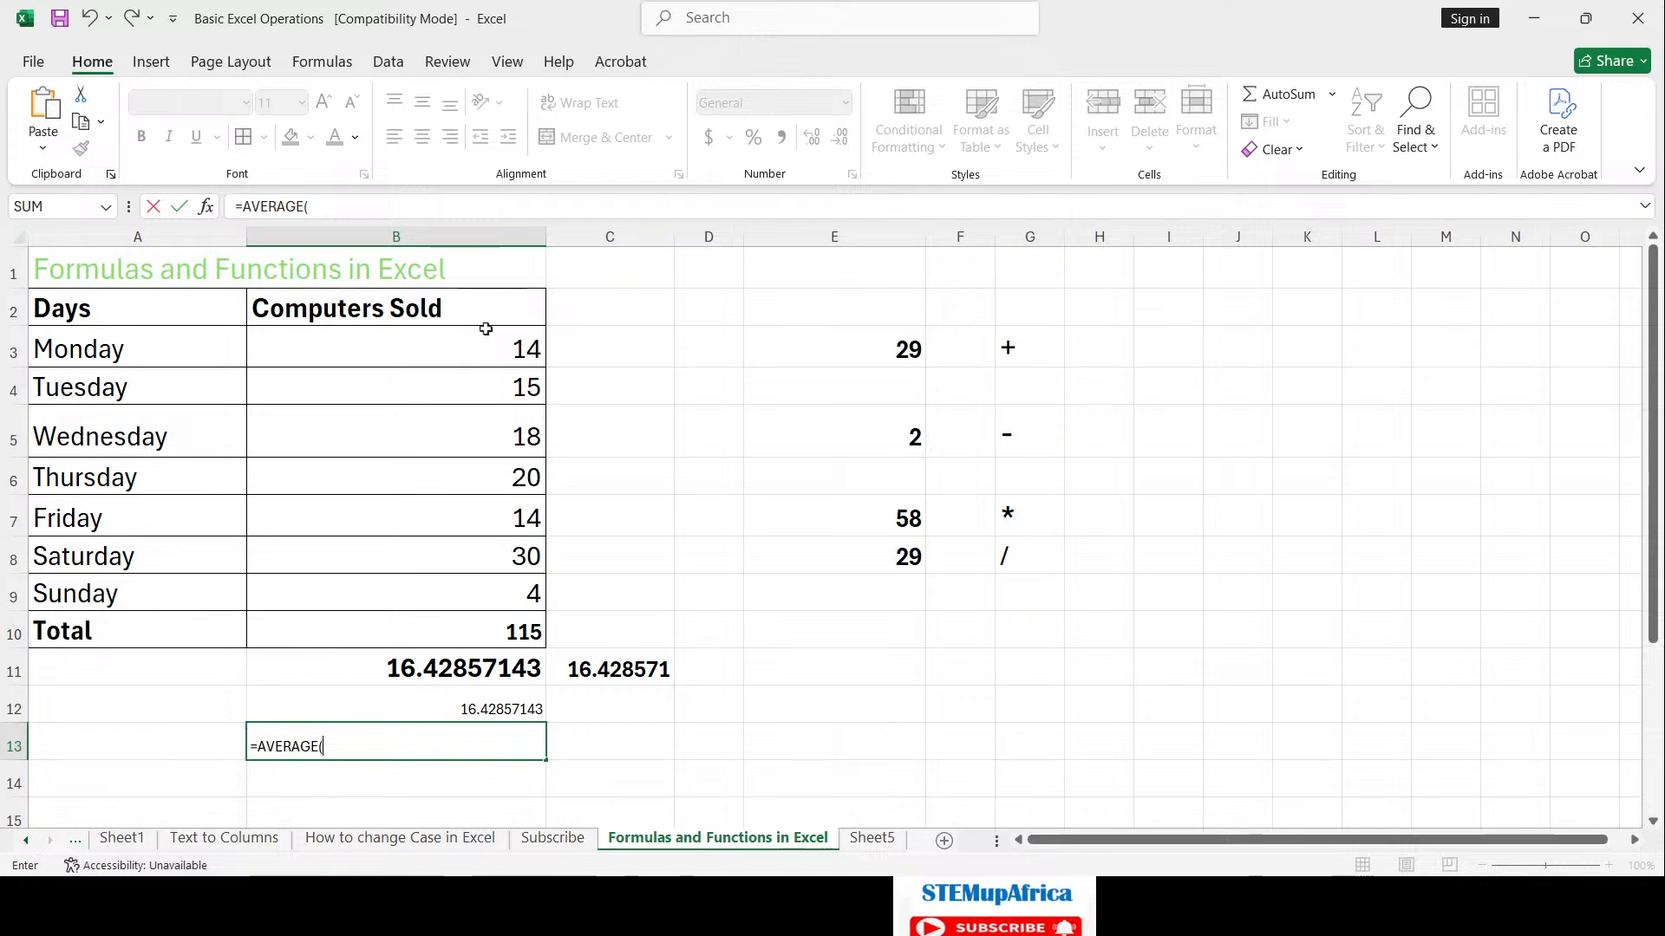
{"action": "left_click_drag", "start_coordinate": [485, 343], "coordinate": [490, 581]}
{"action": "type", "text": ")"}
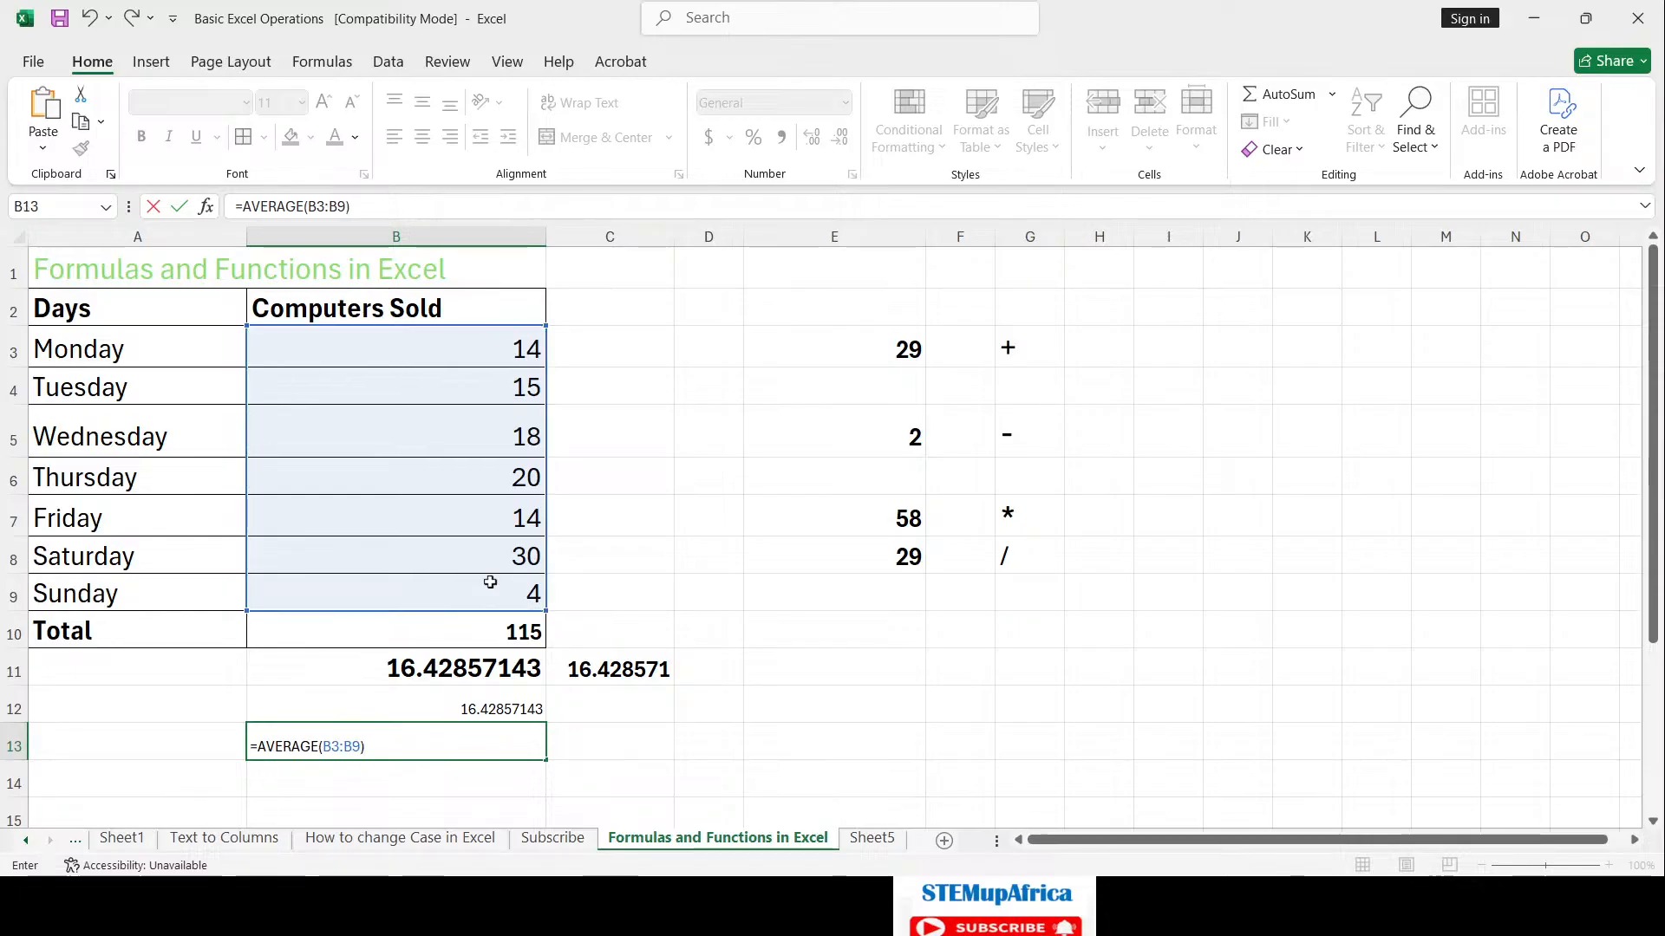
{"action": "key", "text": "Return"}
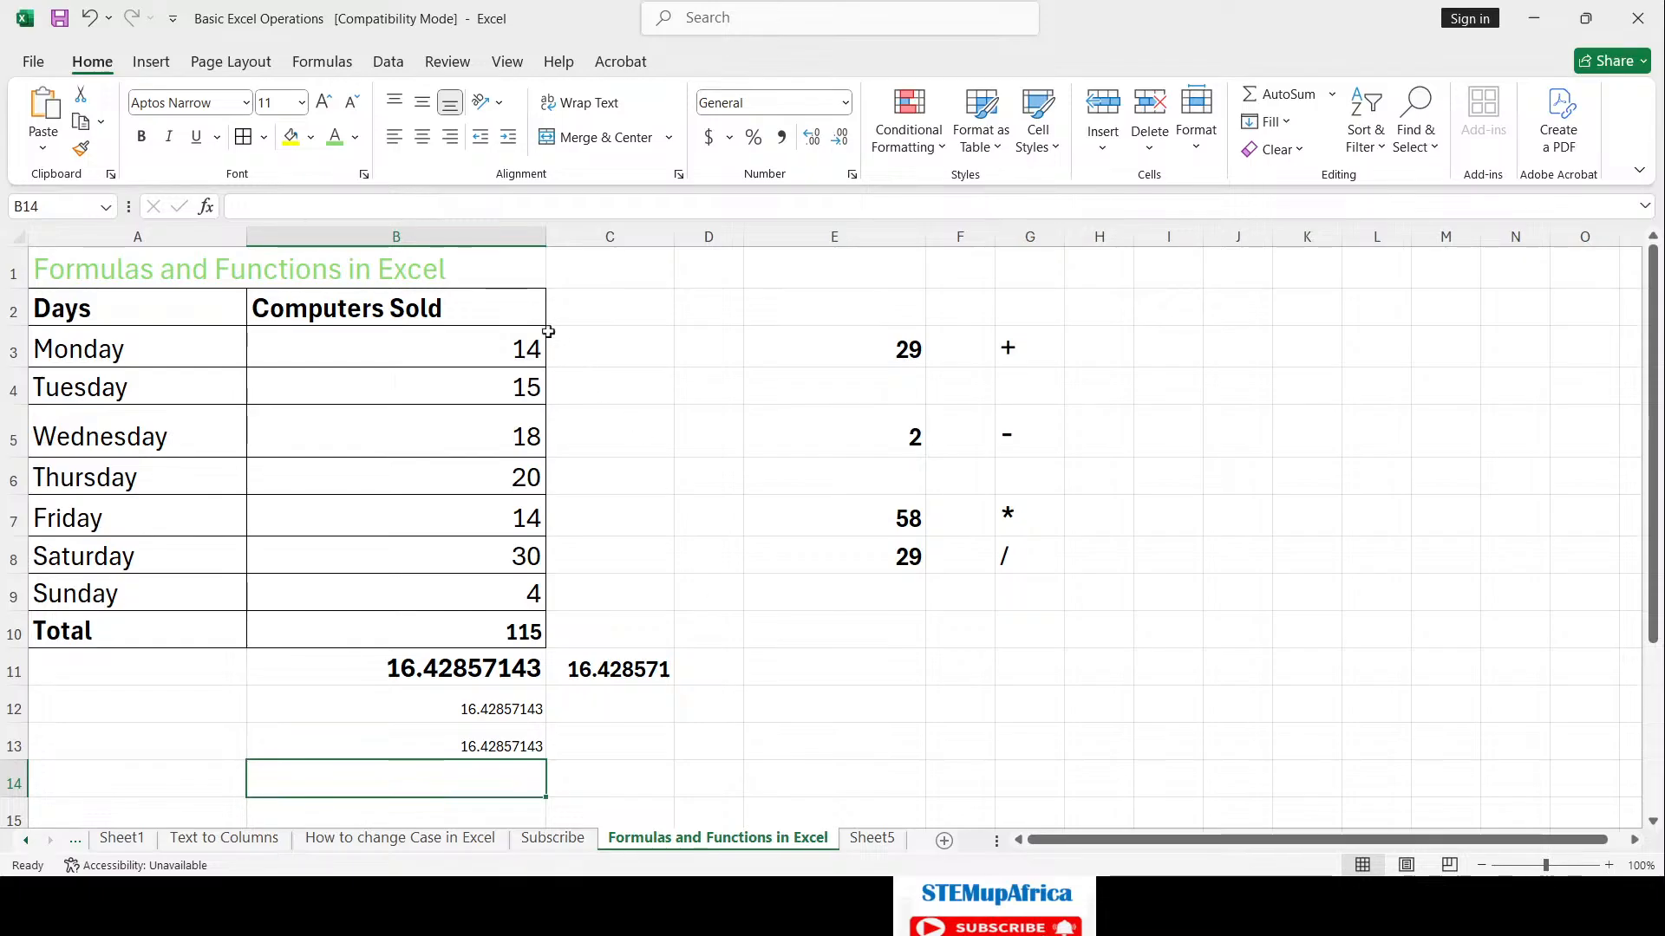
{"action": "left_click", "coordinate": [707, 439]}
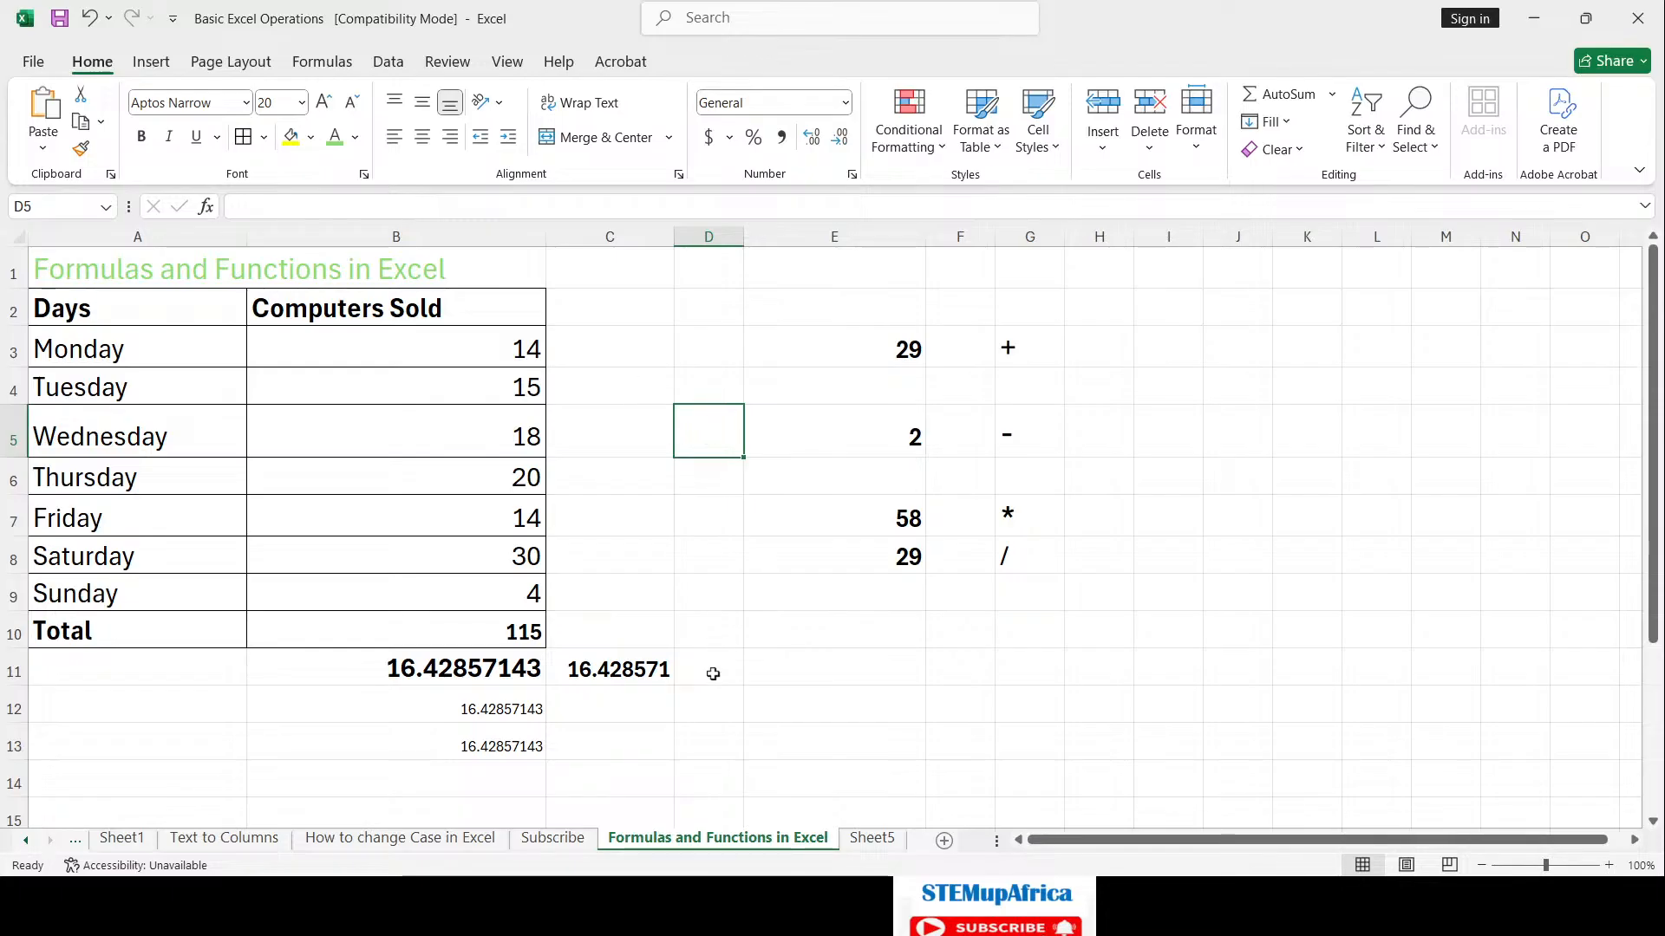
{"action": "left_click", "coordinate": [712, 700]}
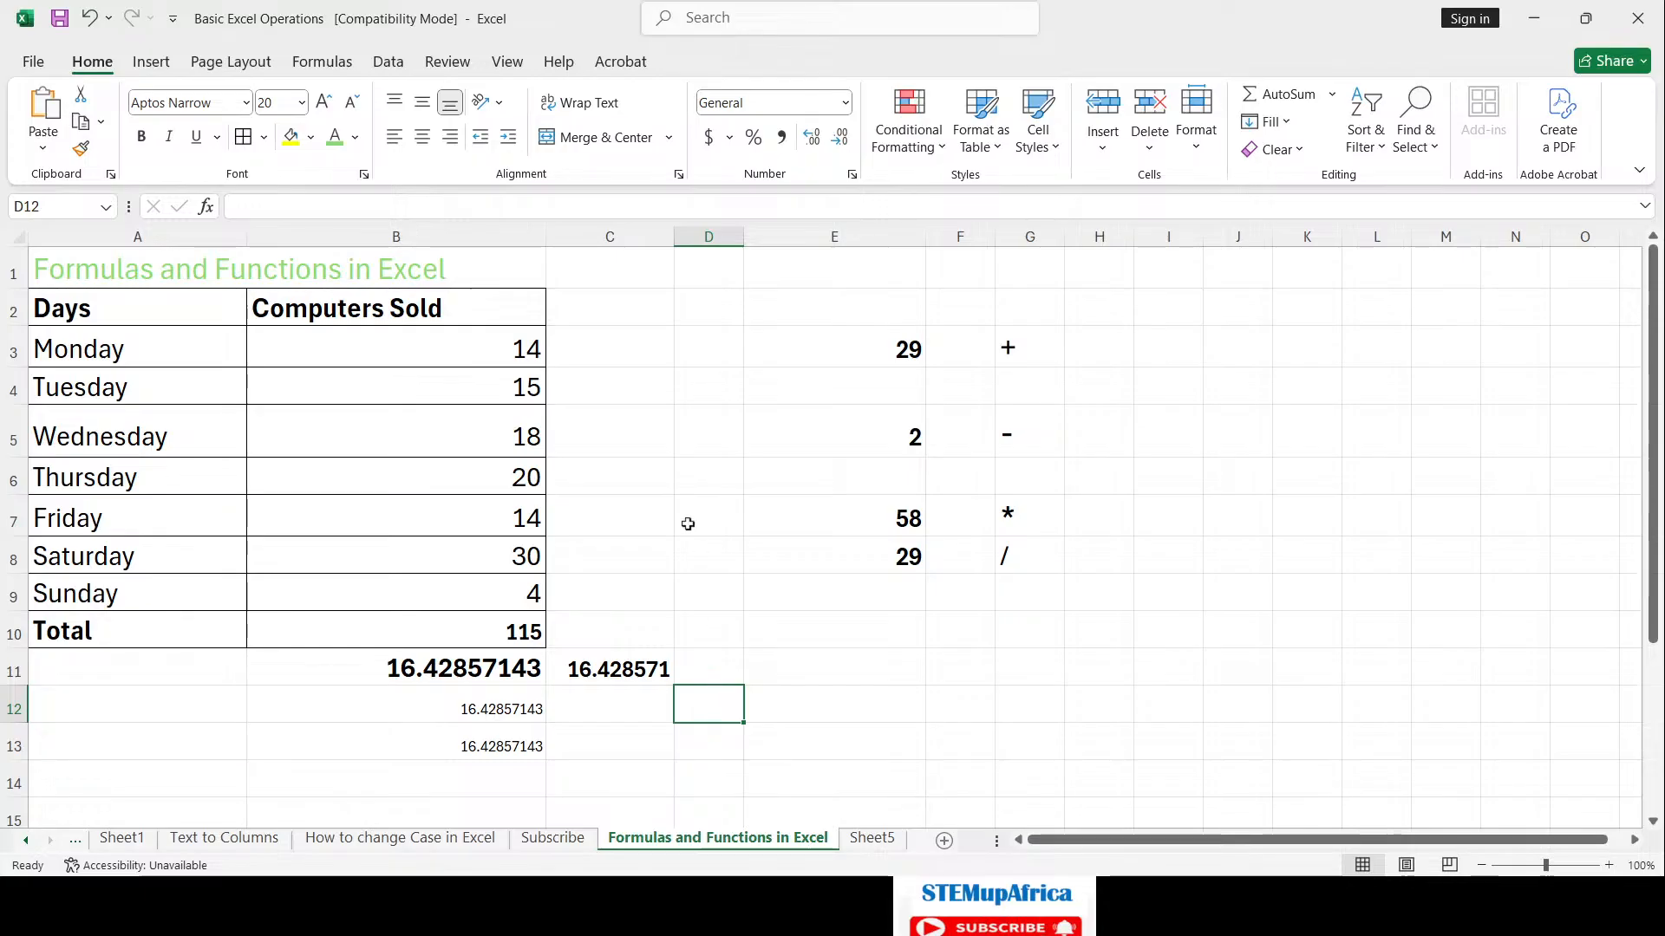
Step: Enter =MIN(B3:B9) in B14, showing the lowest daily sales, 4
{"action": "left_click", "coordinate": [505, 776]}
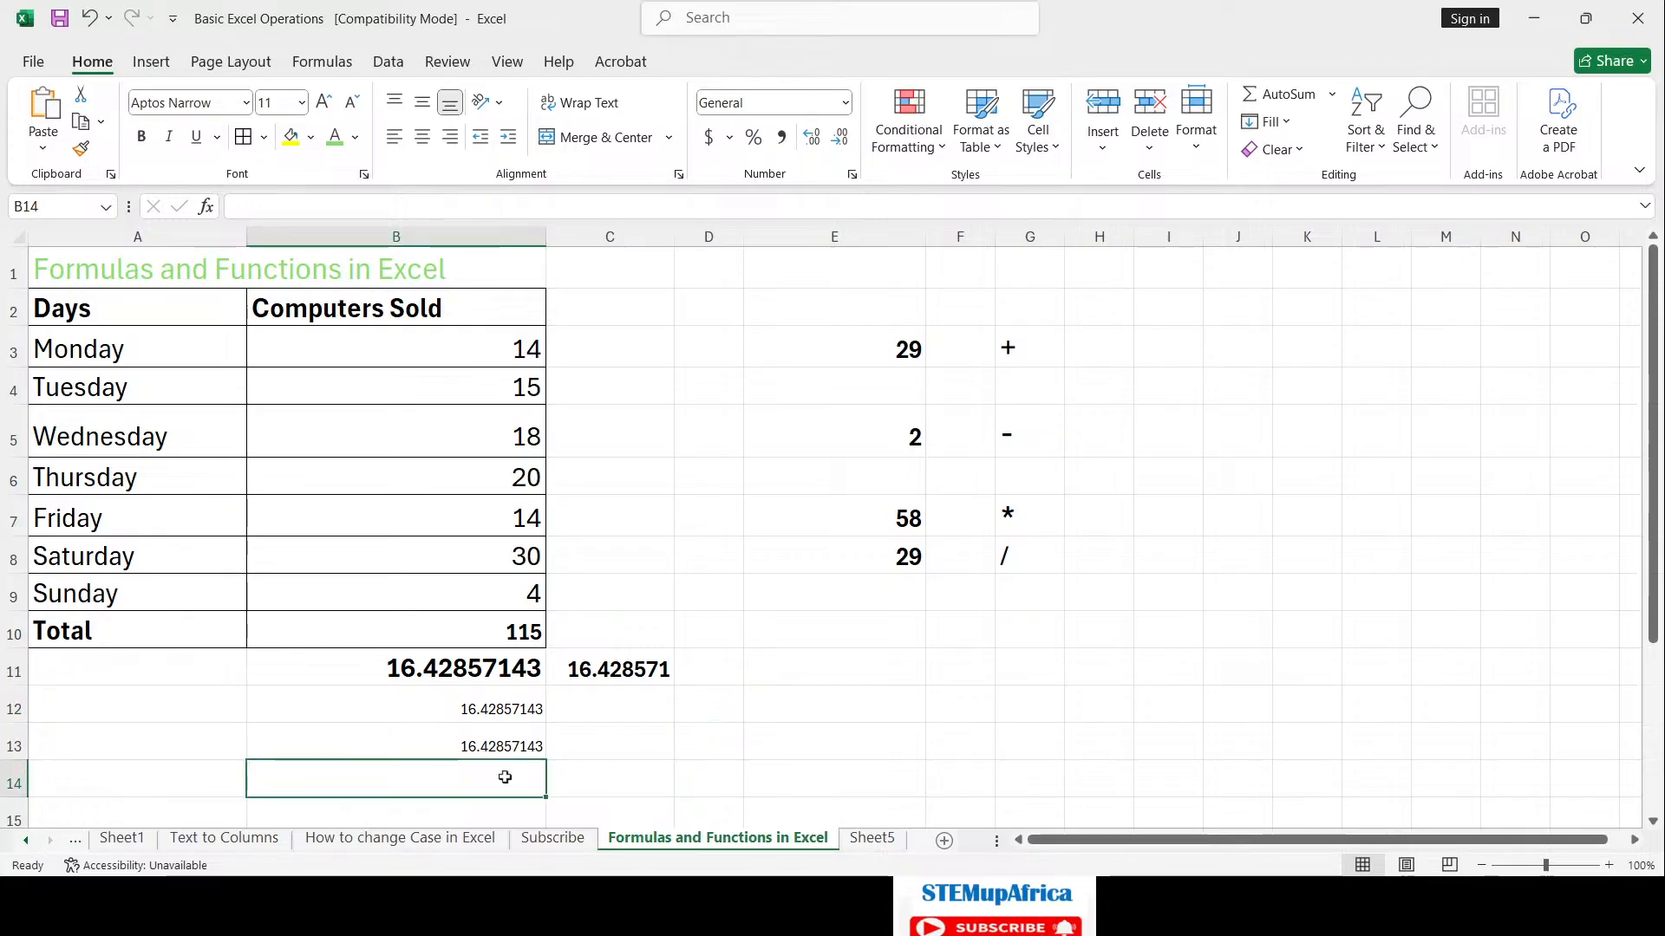
{"action": "type", "text": "="}
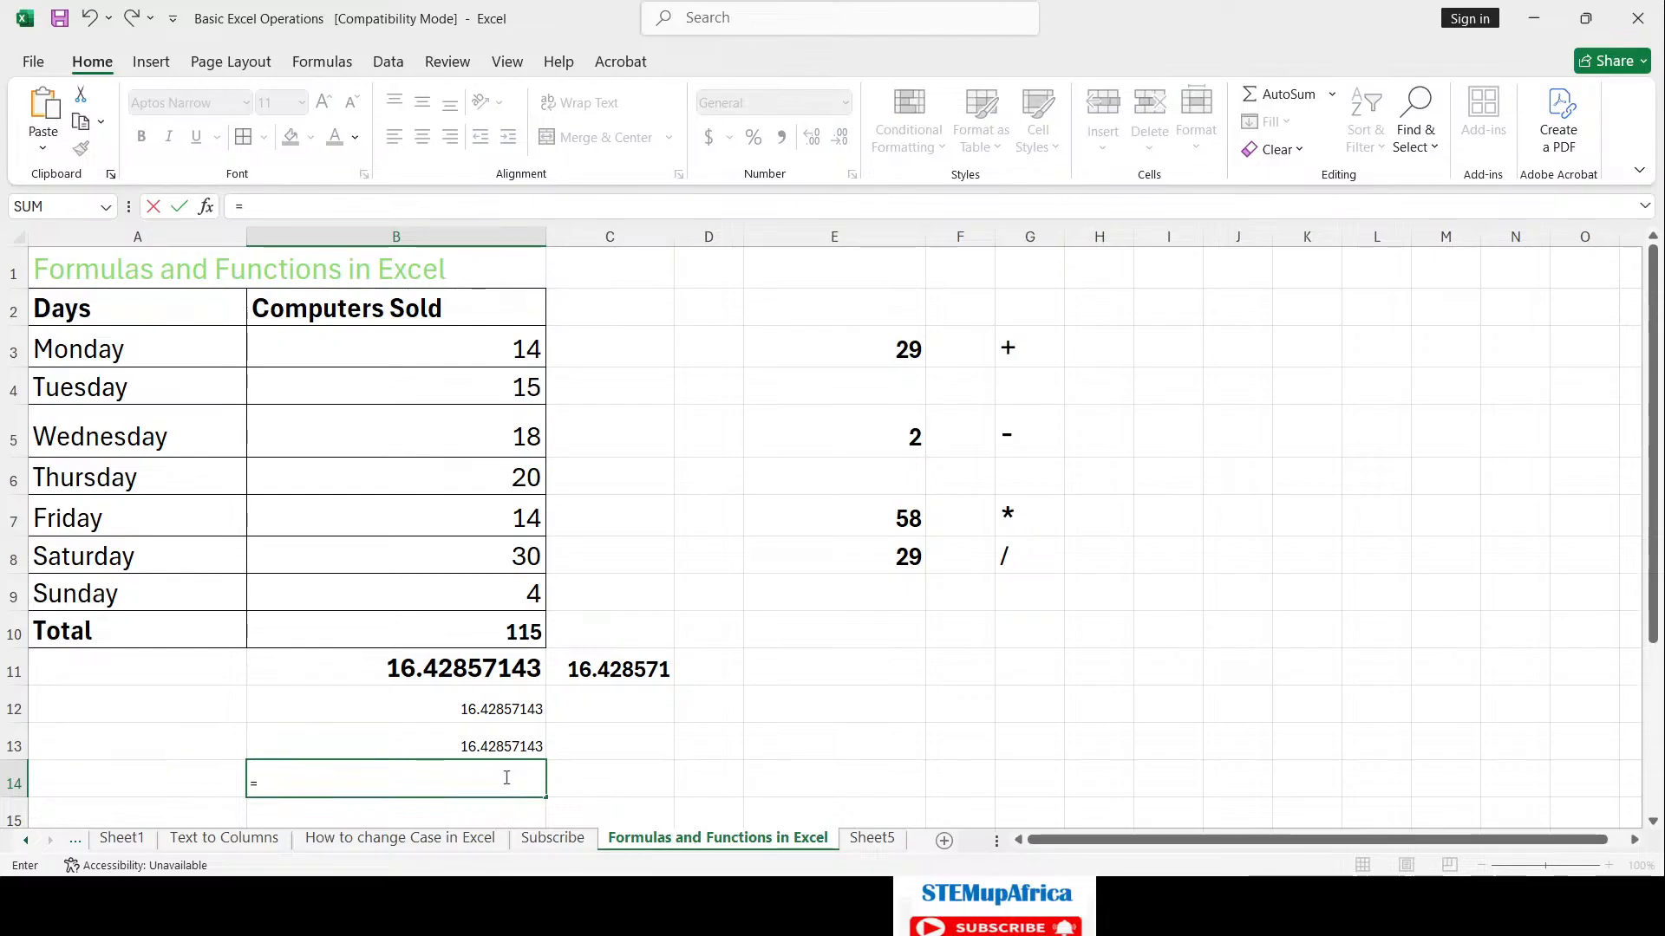
{"action": "type", "text": "MIN("}
{"action": "left_click_drag", "start_coordinate": [498, 347], "coordinate": [498, 592]}
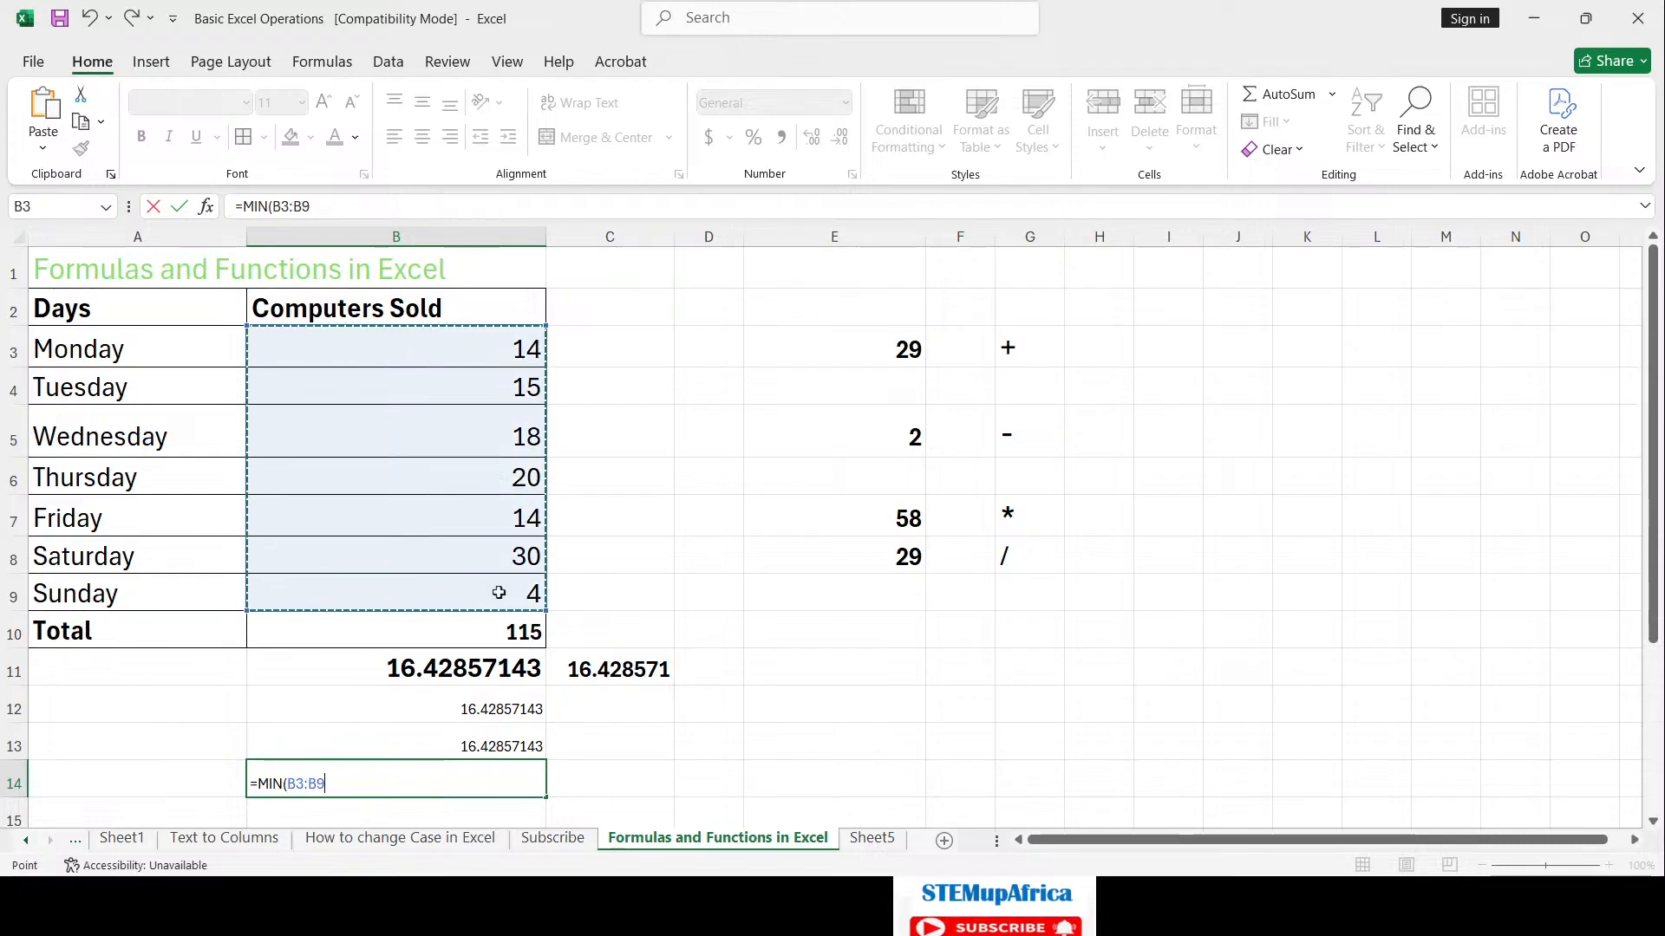
{"action": "type", "text": ")"}
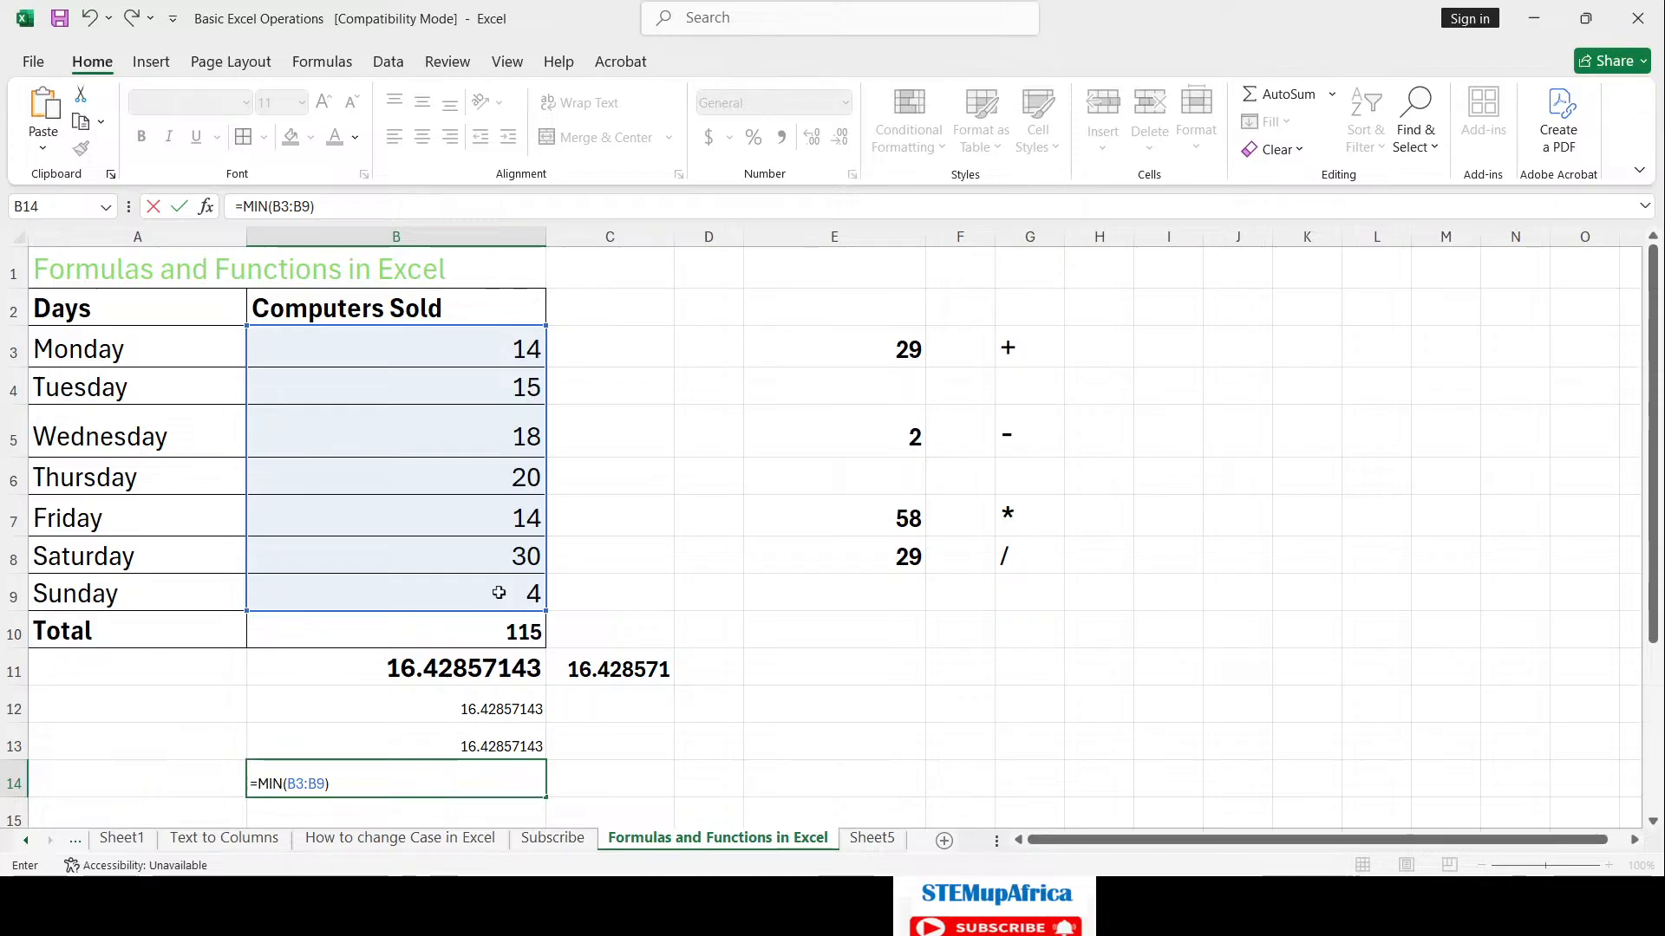
{"action": "key", "text": "Return"}
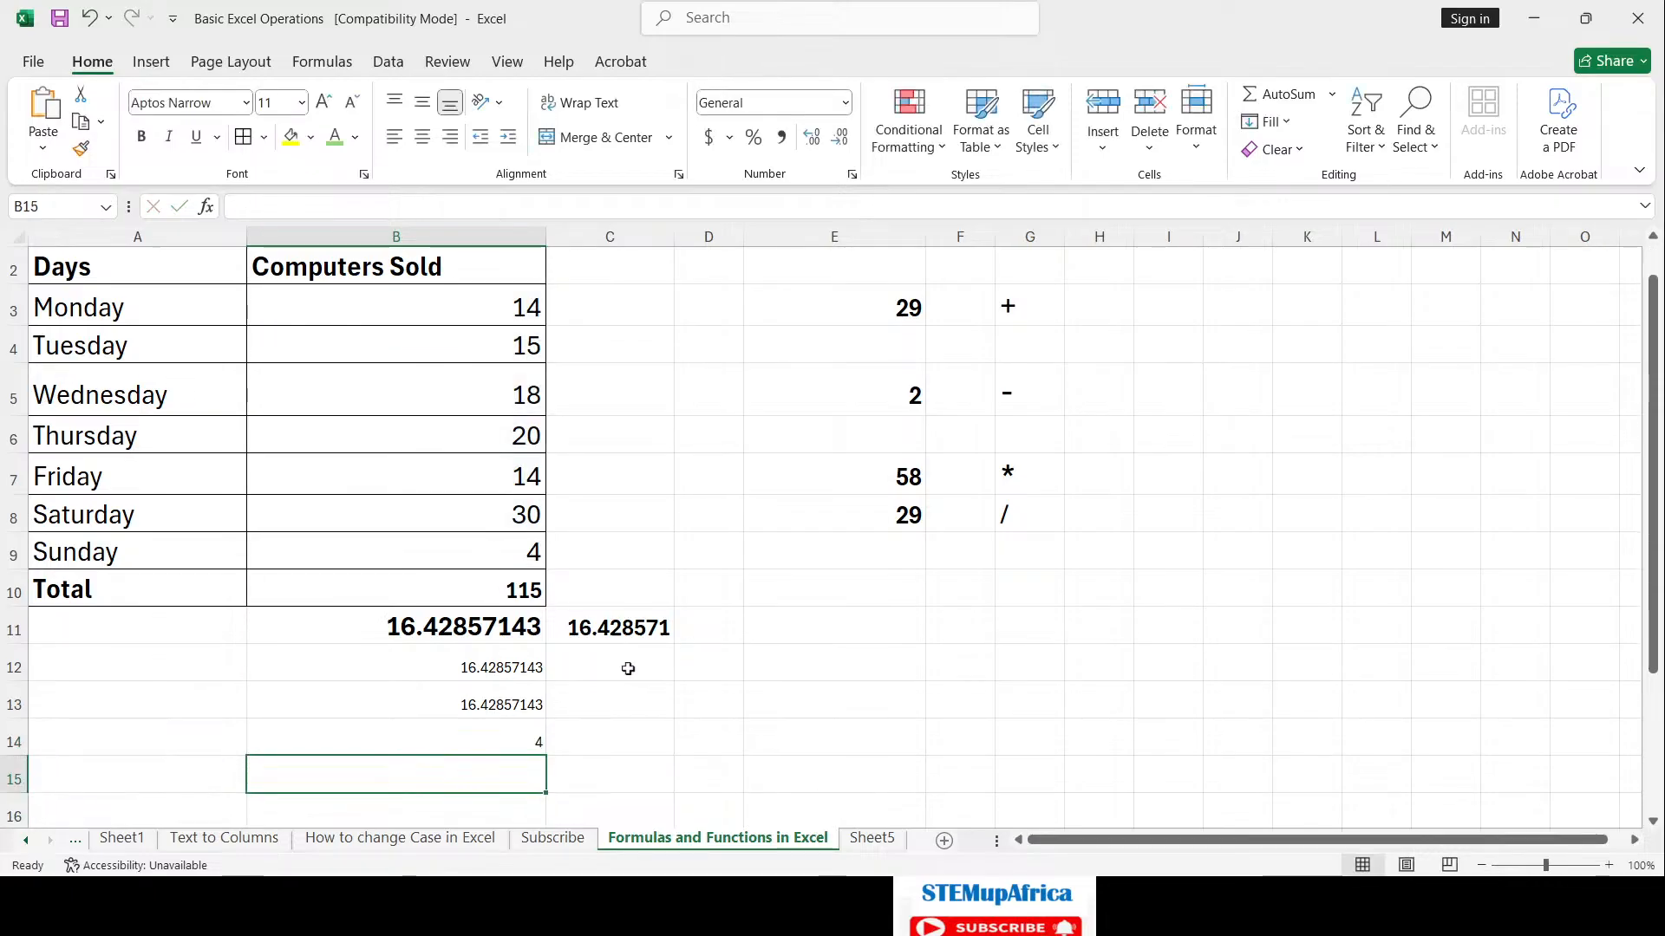
{"action": "left_click", "coordinate": [519, 746]}
Step: Enter =MAX(B3:B9) in B15, showing the highest daily sales, 30
{"action": "left_click", "coordinate": [515, 783]}
{"action": "type", "text": "=MA"}
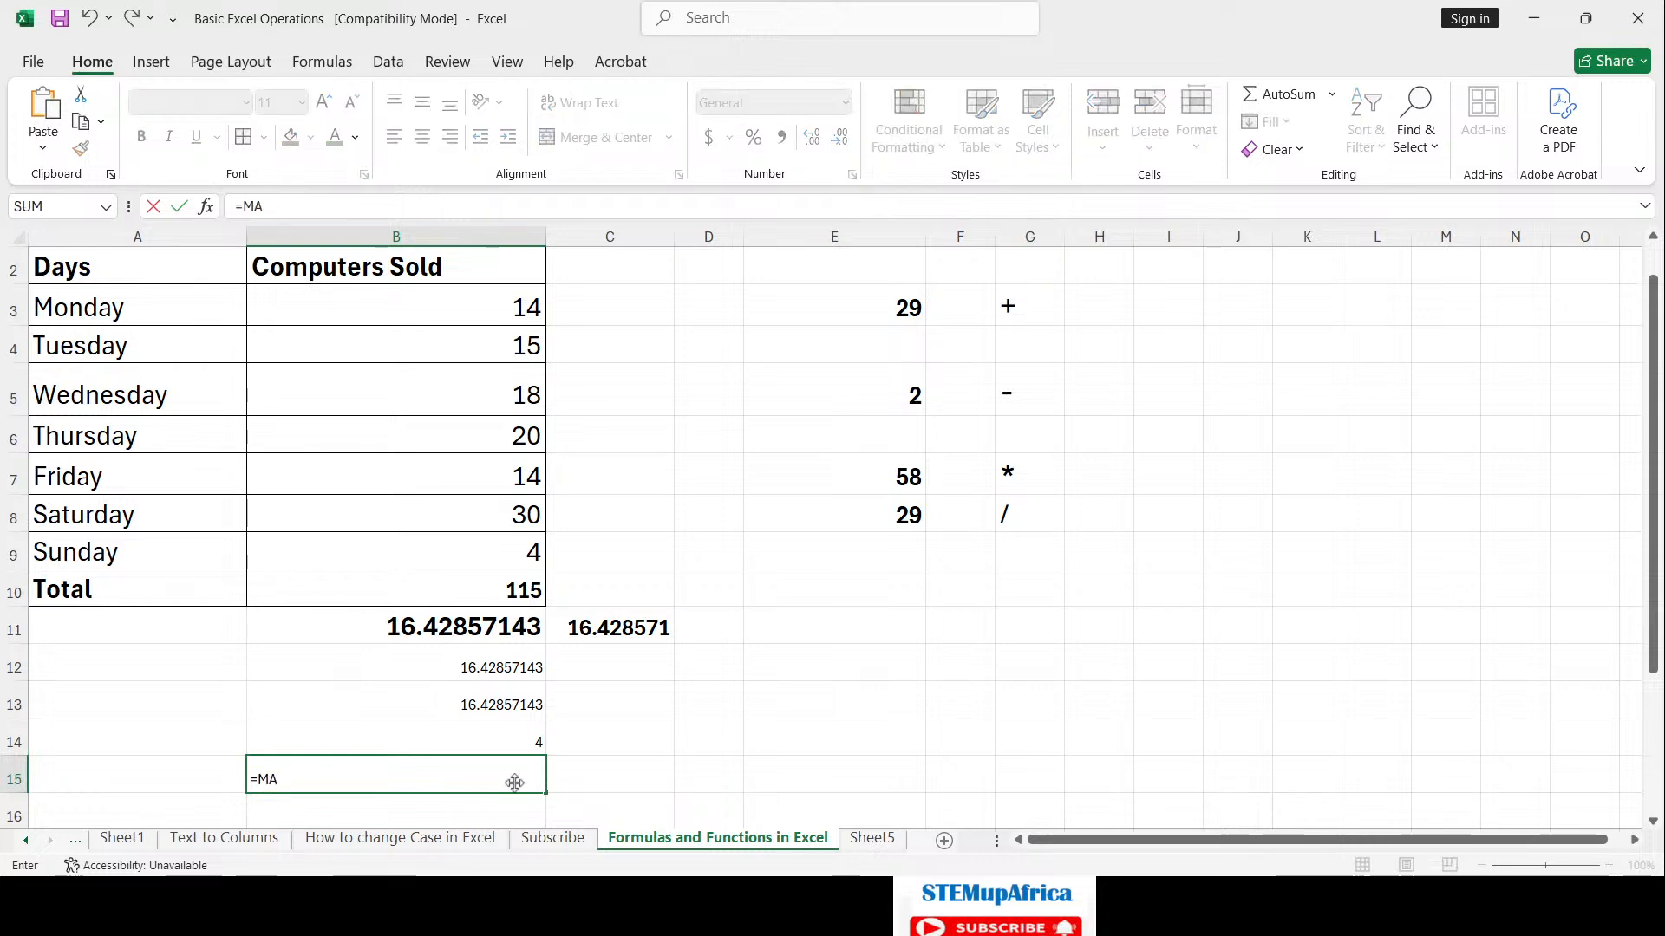
{"action": "type", "text": "X("}
{"action": "left_click_drag", "start_coordinate": [532, 305], "coordinate": [494, 538]}
{"action": "type", "text": ")"}
{"action": "key", "text": "Return"}
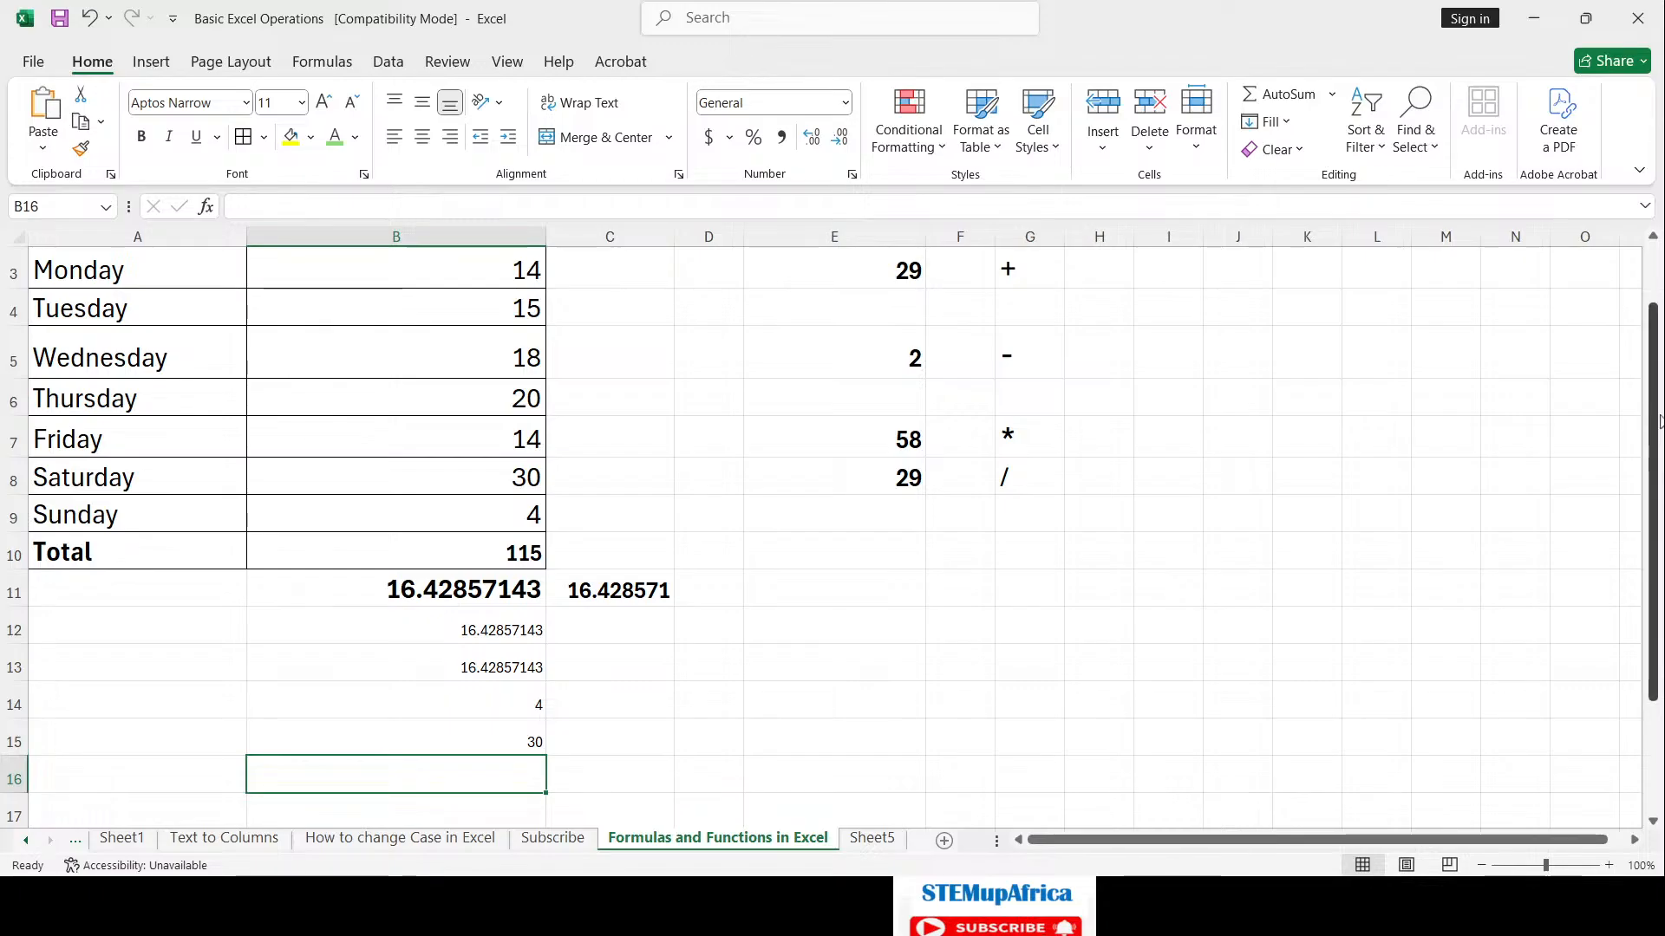
Step: Enlarge the font of the B12:B15 results and label A14 'minimum'
{"action": "left_click_drag", "start_coordinate": [512, 628], "coordinate": [509, 743]}
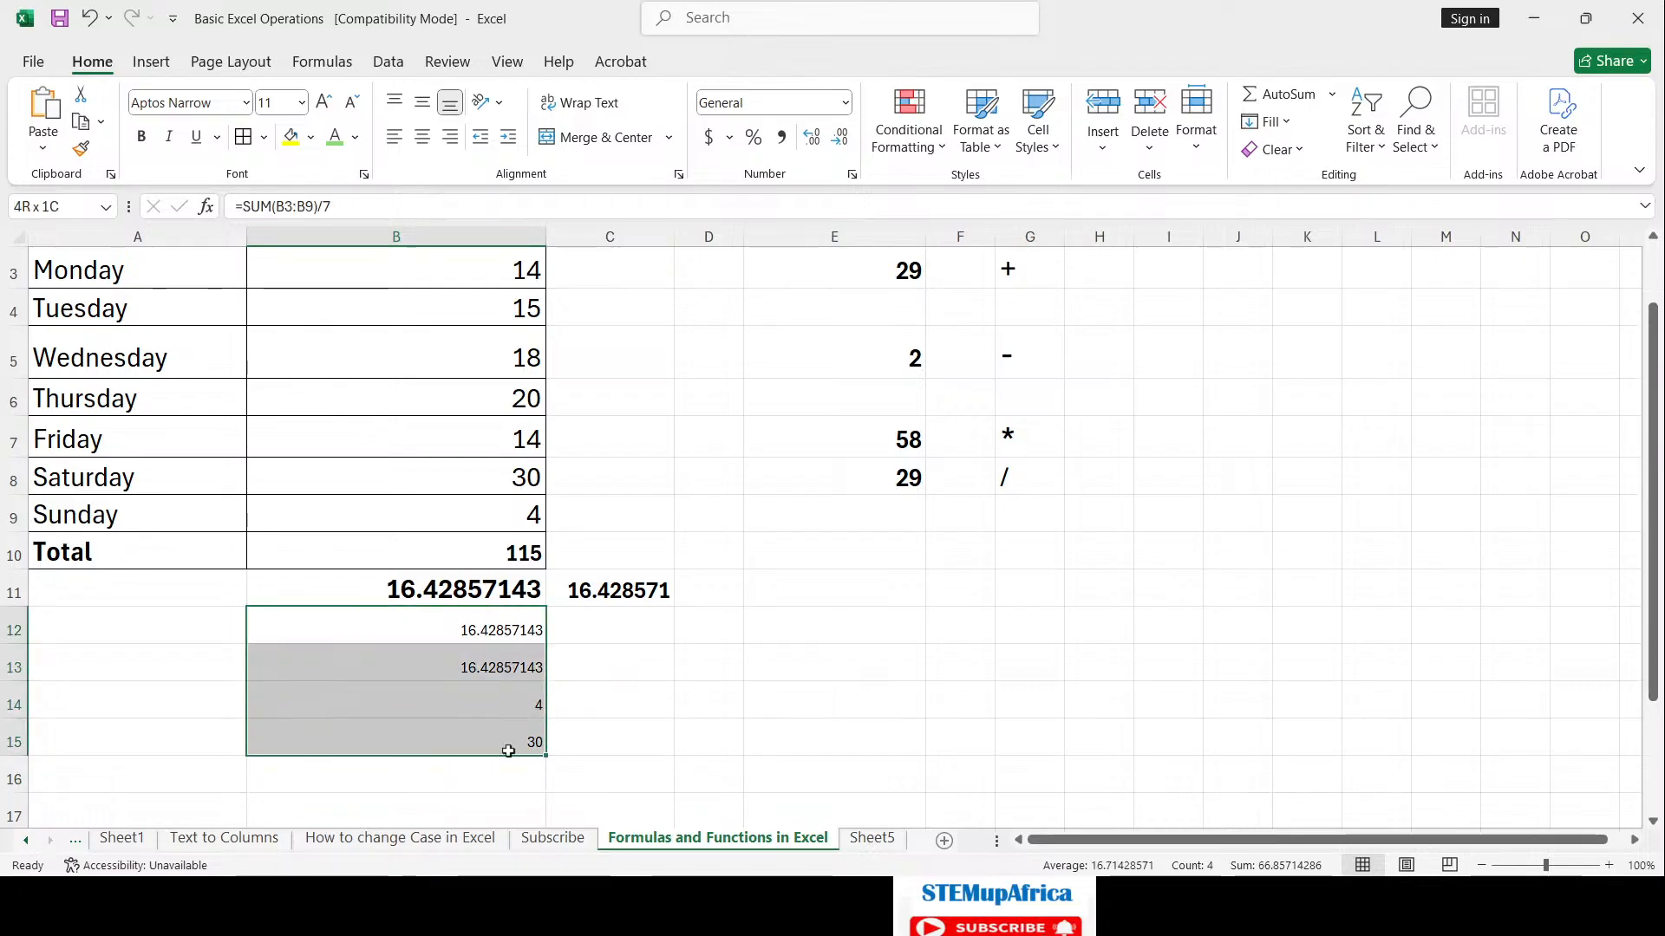
{"action": "left_click", "coordinate": [336, 101]}
{"action": "left_click", "coordinate": [336, 102]}
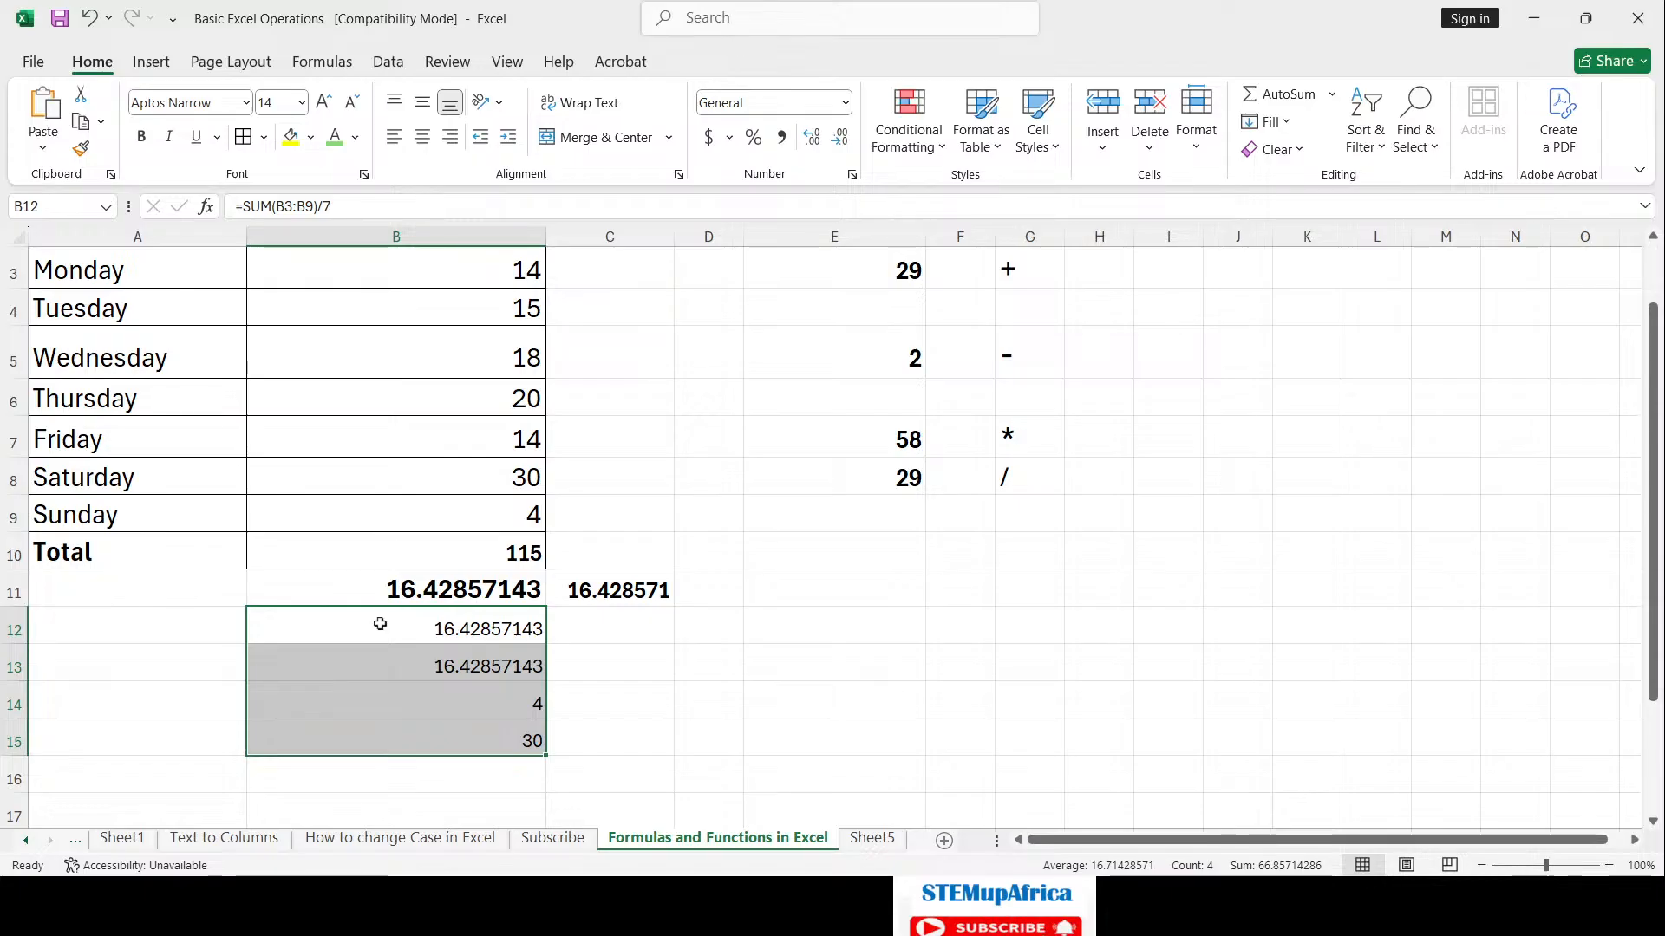
{"action": "left_click", "coordinate": [206, 695]}
{"action": "type", "text": "min"}
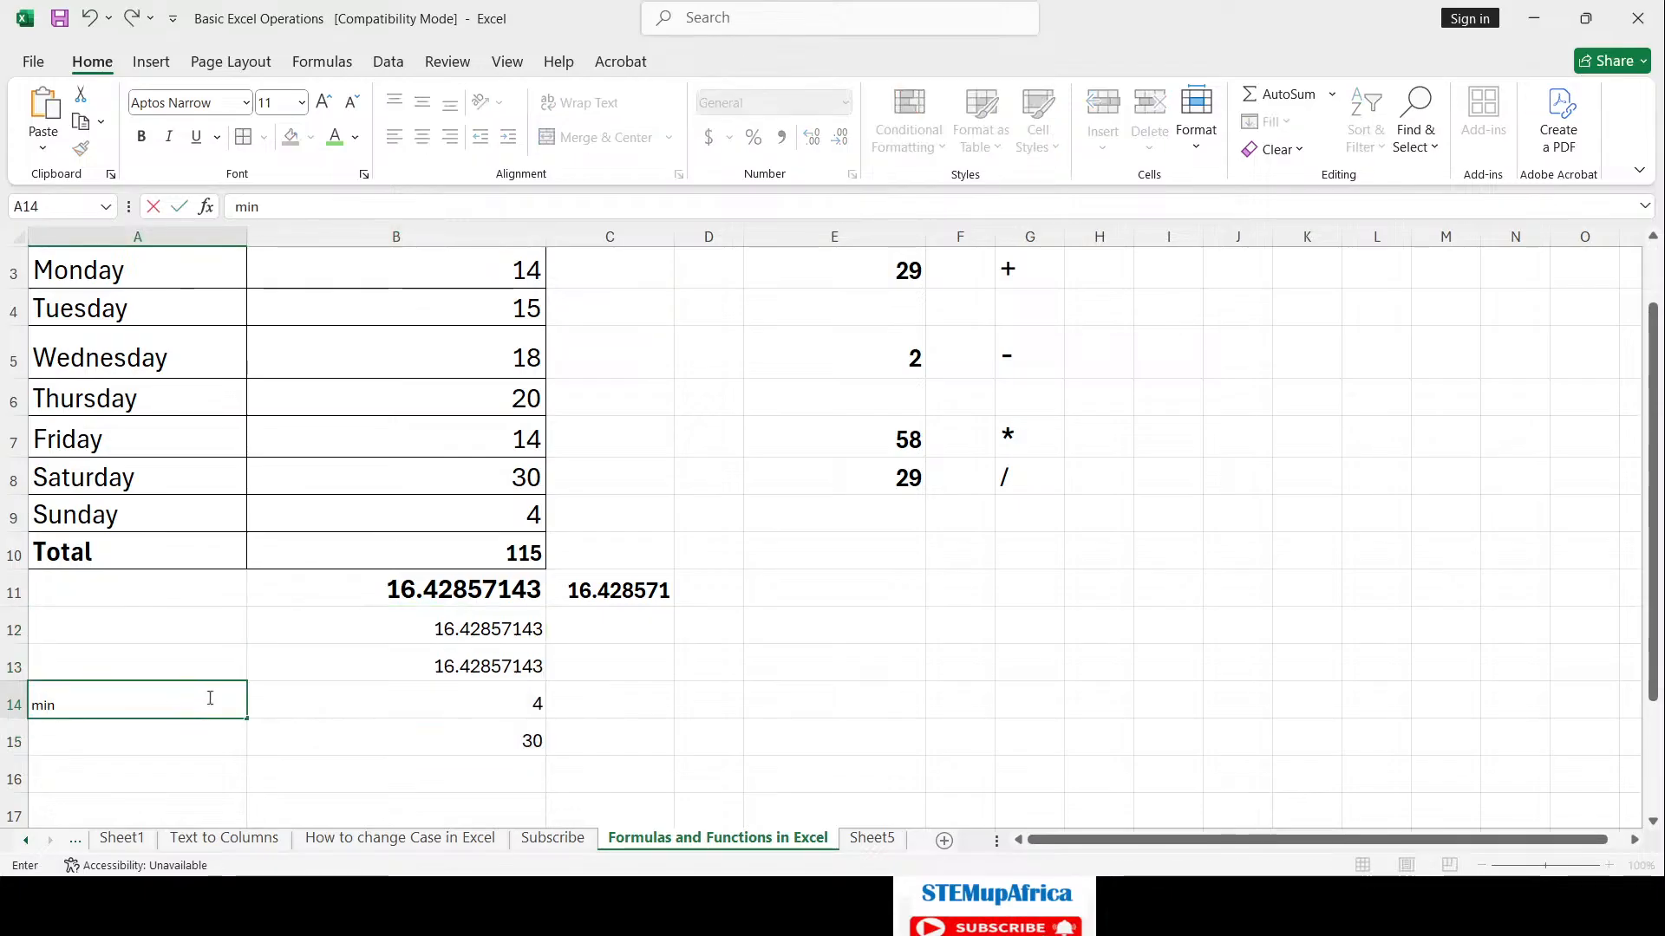
{"action": "key", "text": "Return"}
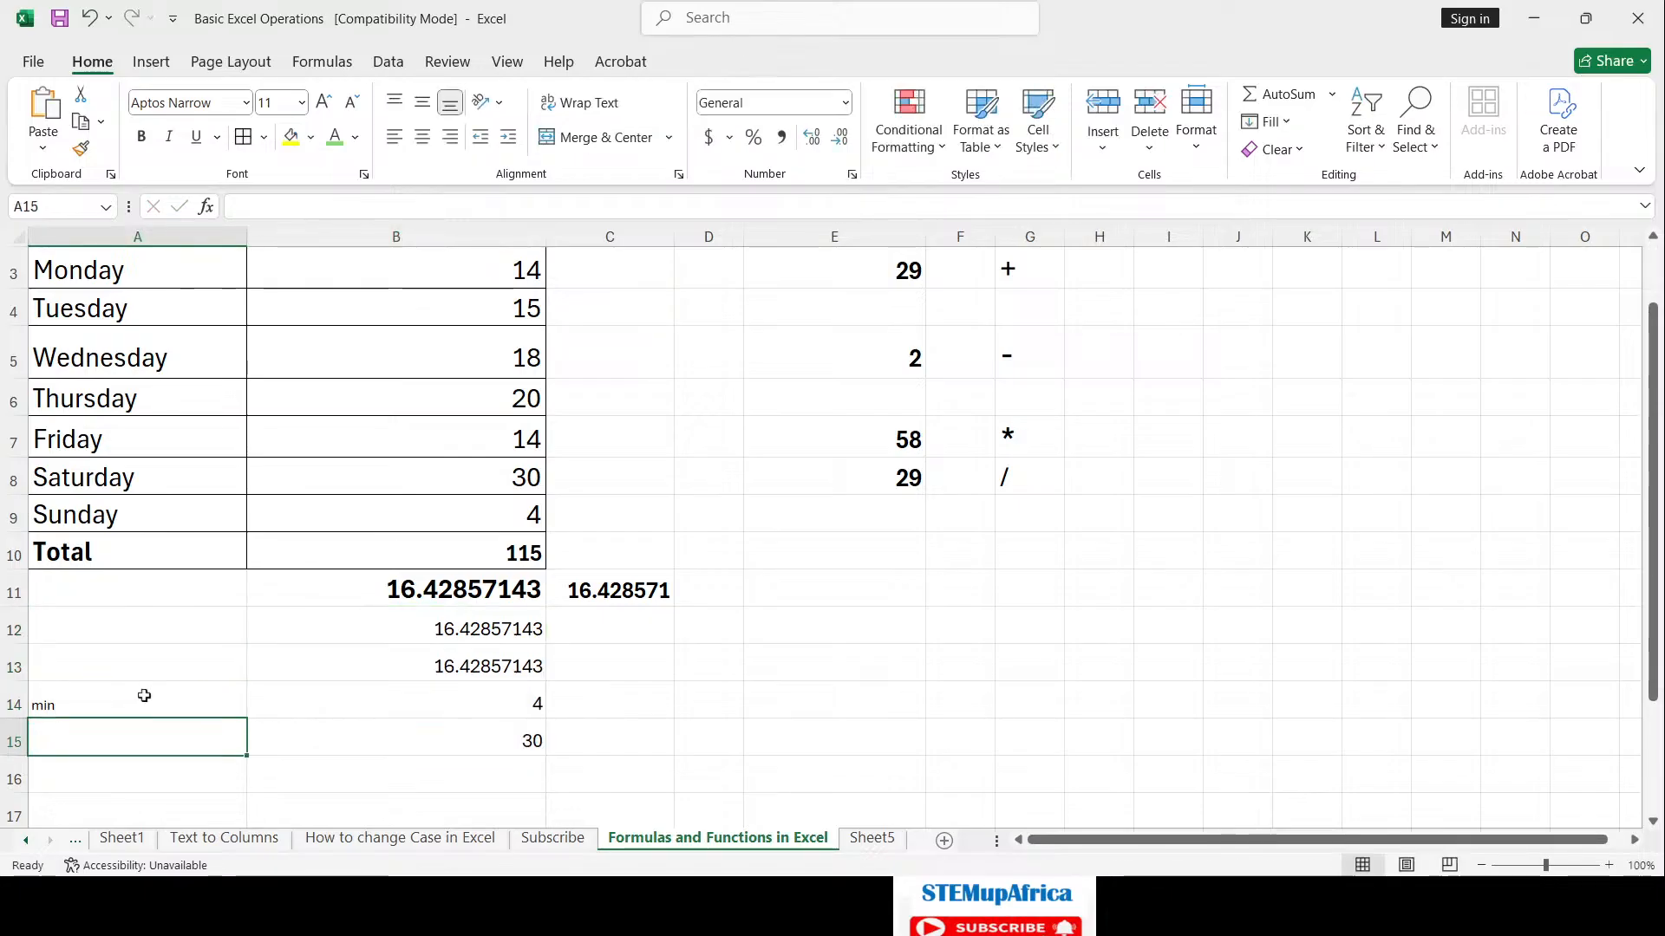
{"action": "double_click", "coordinate": [144, 695]}
{"action": "type", "text": "IN"}
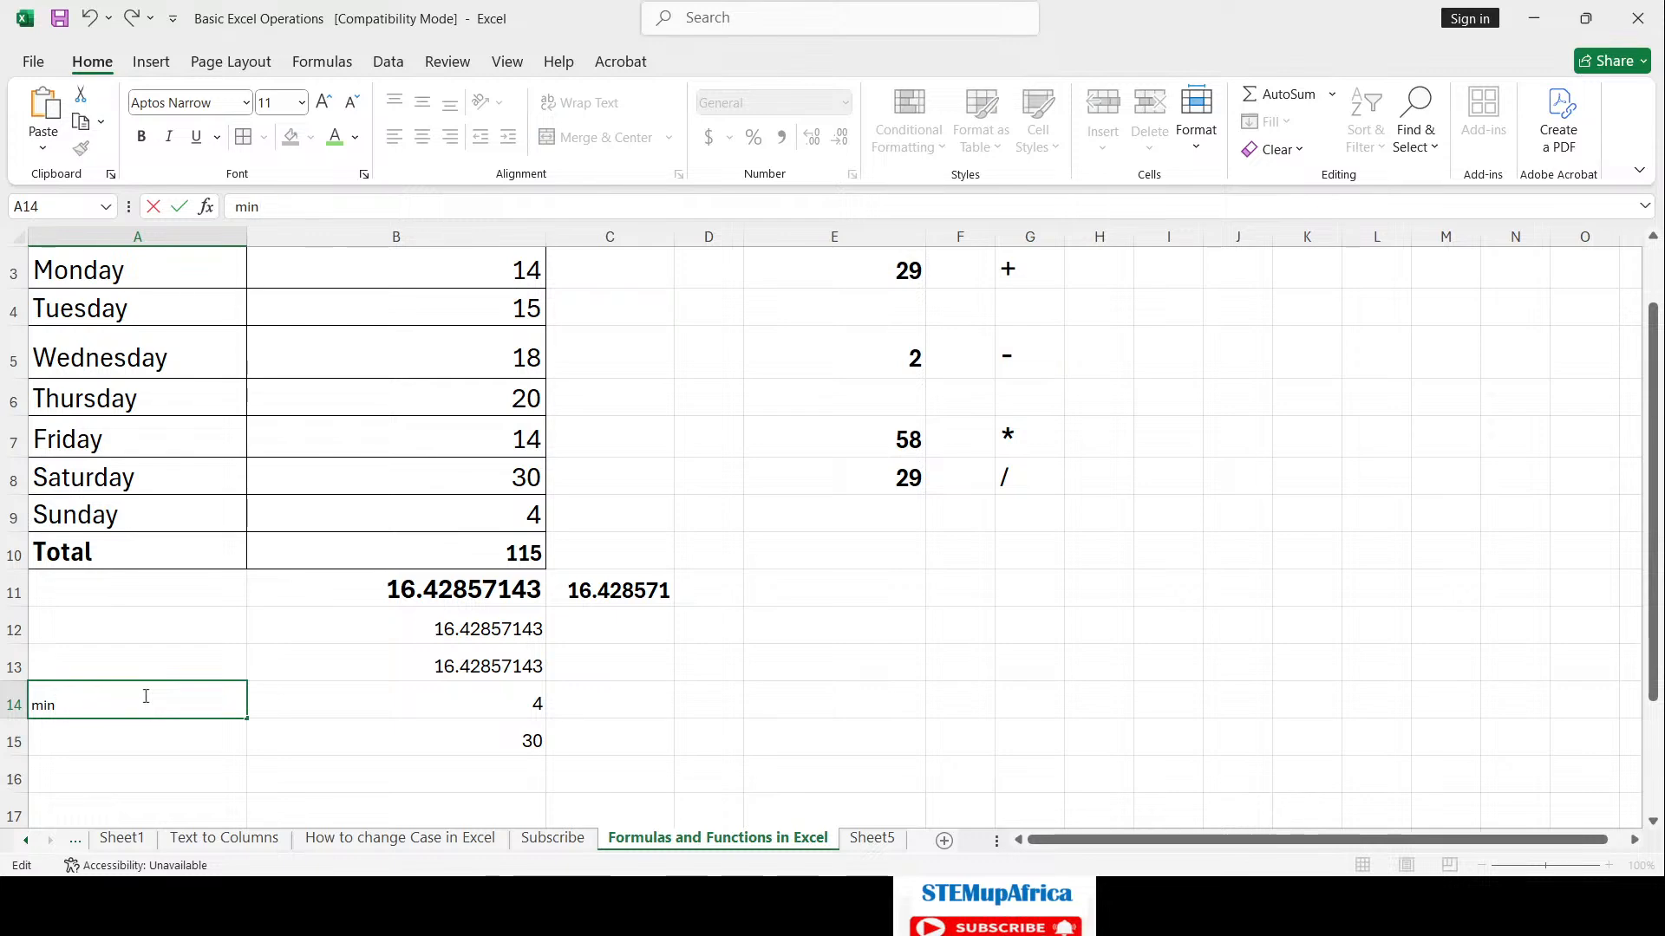
{"action": "key", "text": "BackSpace"}
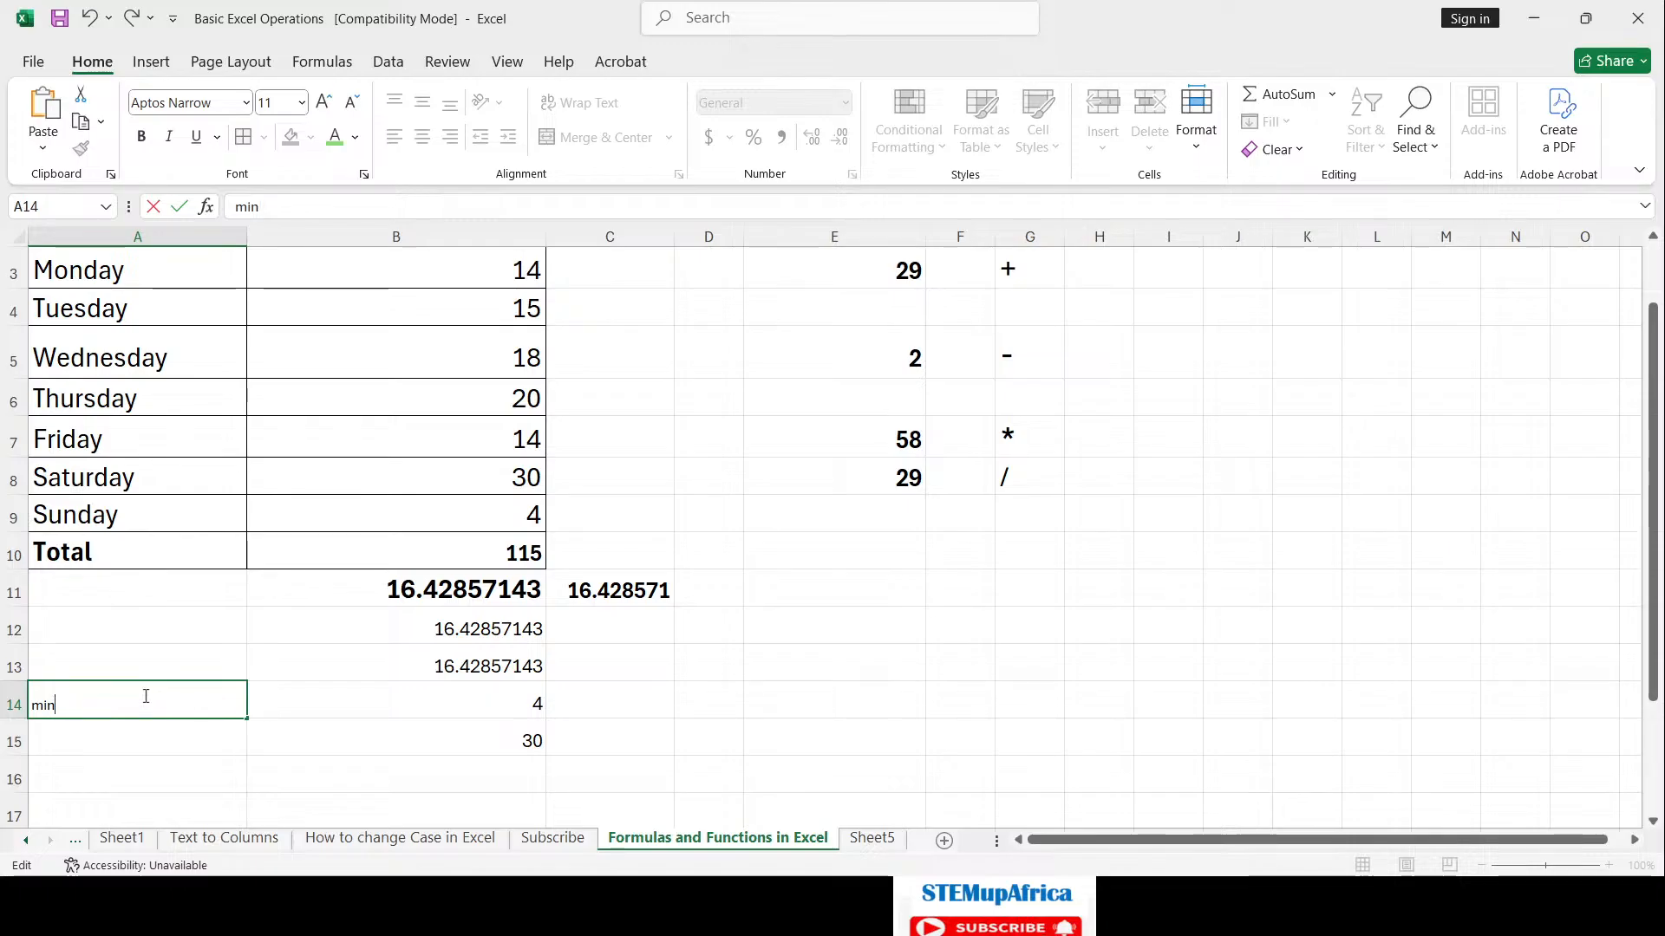
{"action": "type", "text": "imum"}
{"action": "key", "text": "Return"}
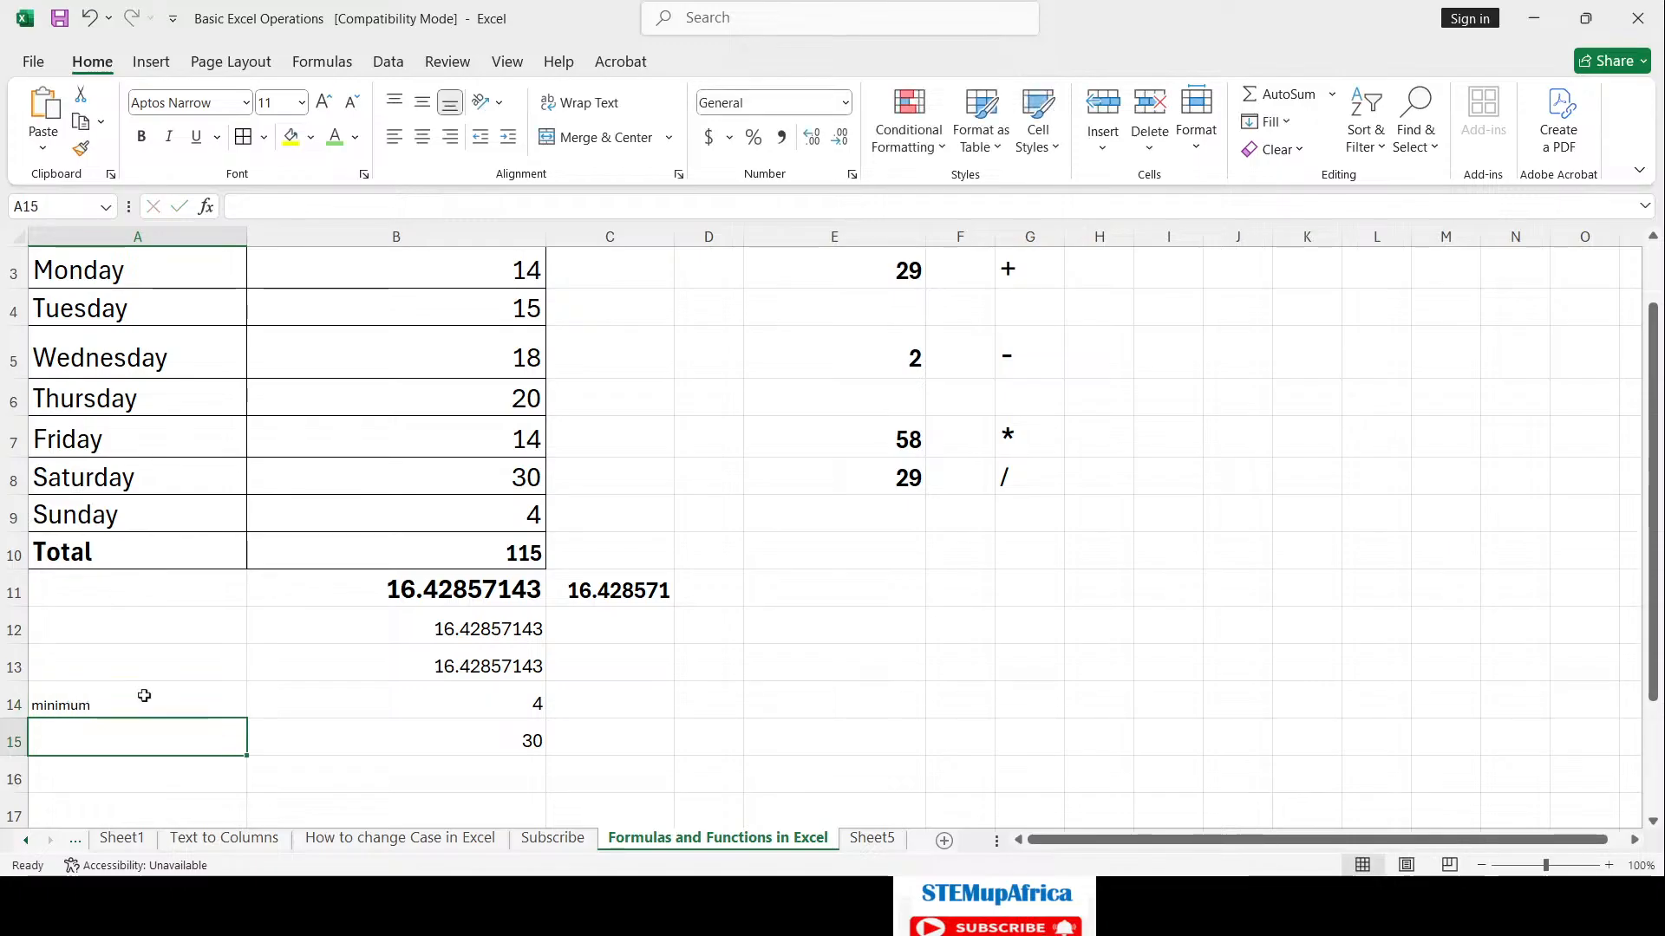
Step: Label A15 'Maximum' and select the labels and values in rows 14–15
{"action": "type", "text": "Maximu"}
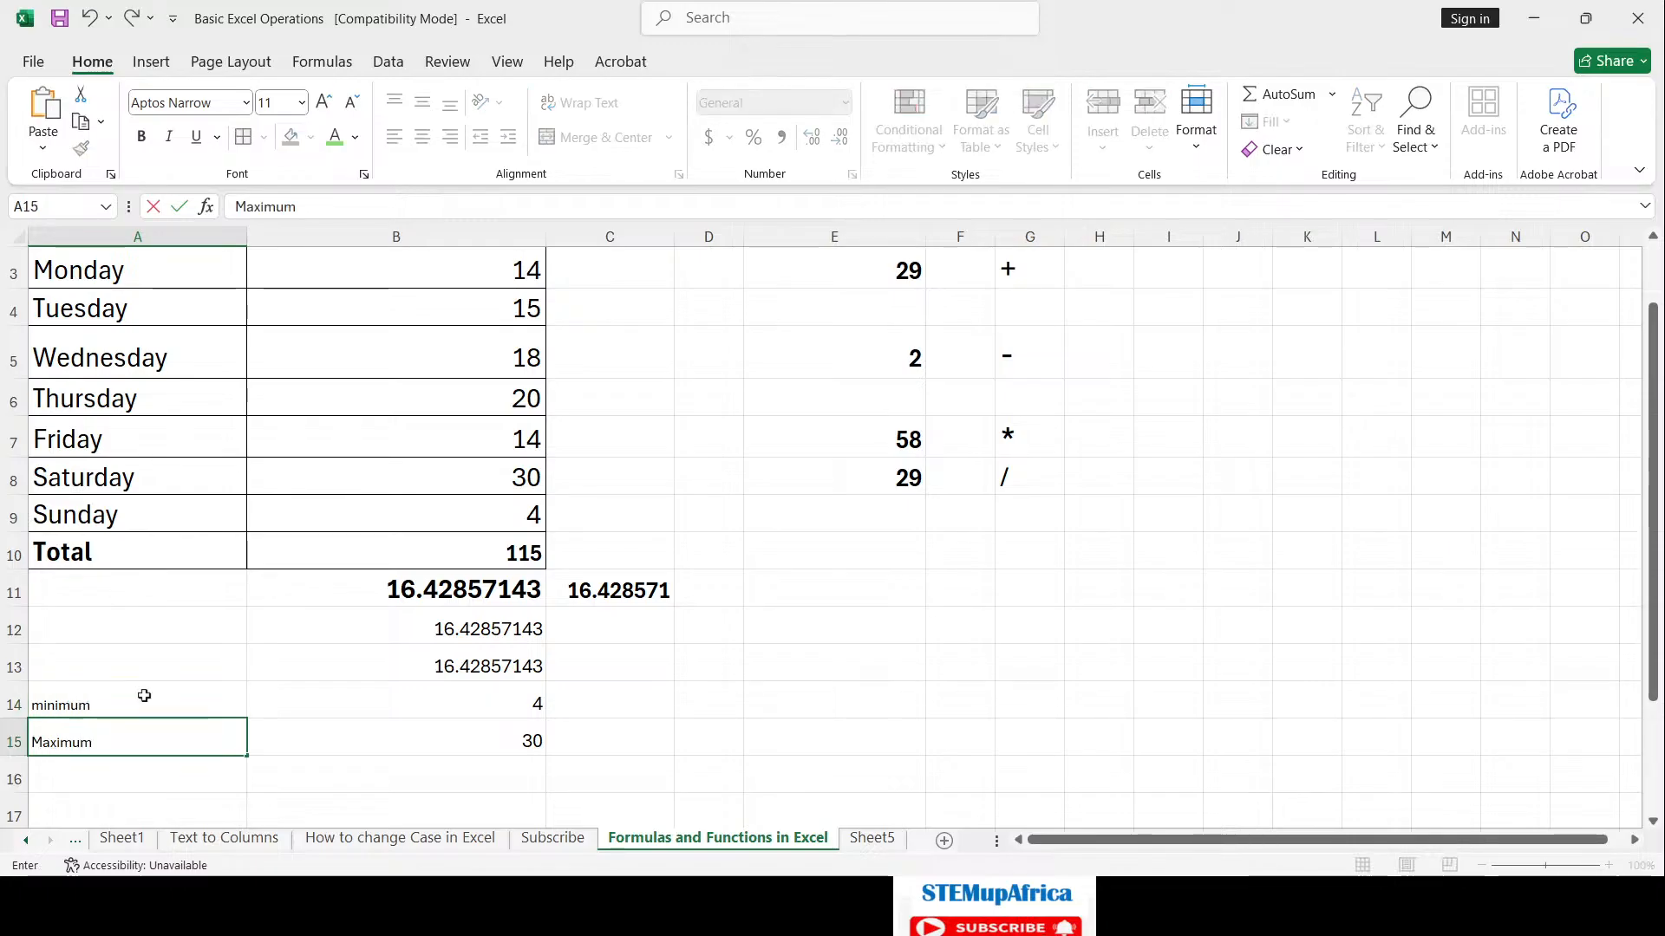
{"action": "type", "text": "m"}
{"action": "key", "text": "Return"}
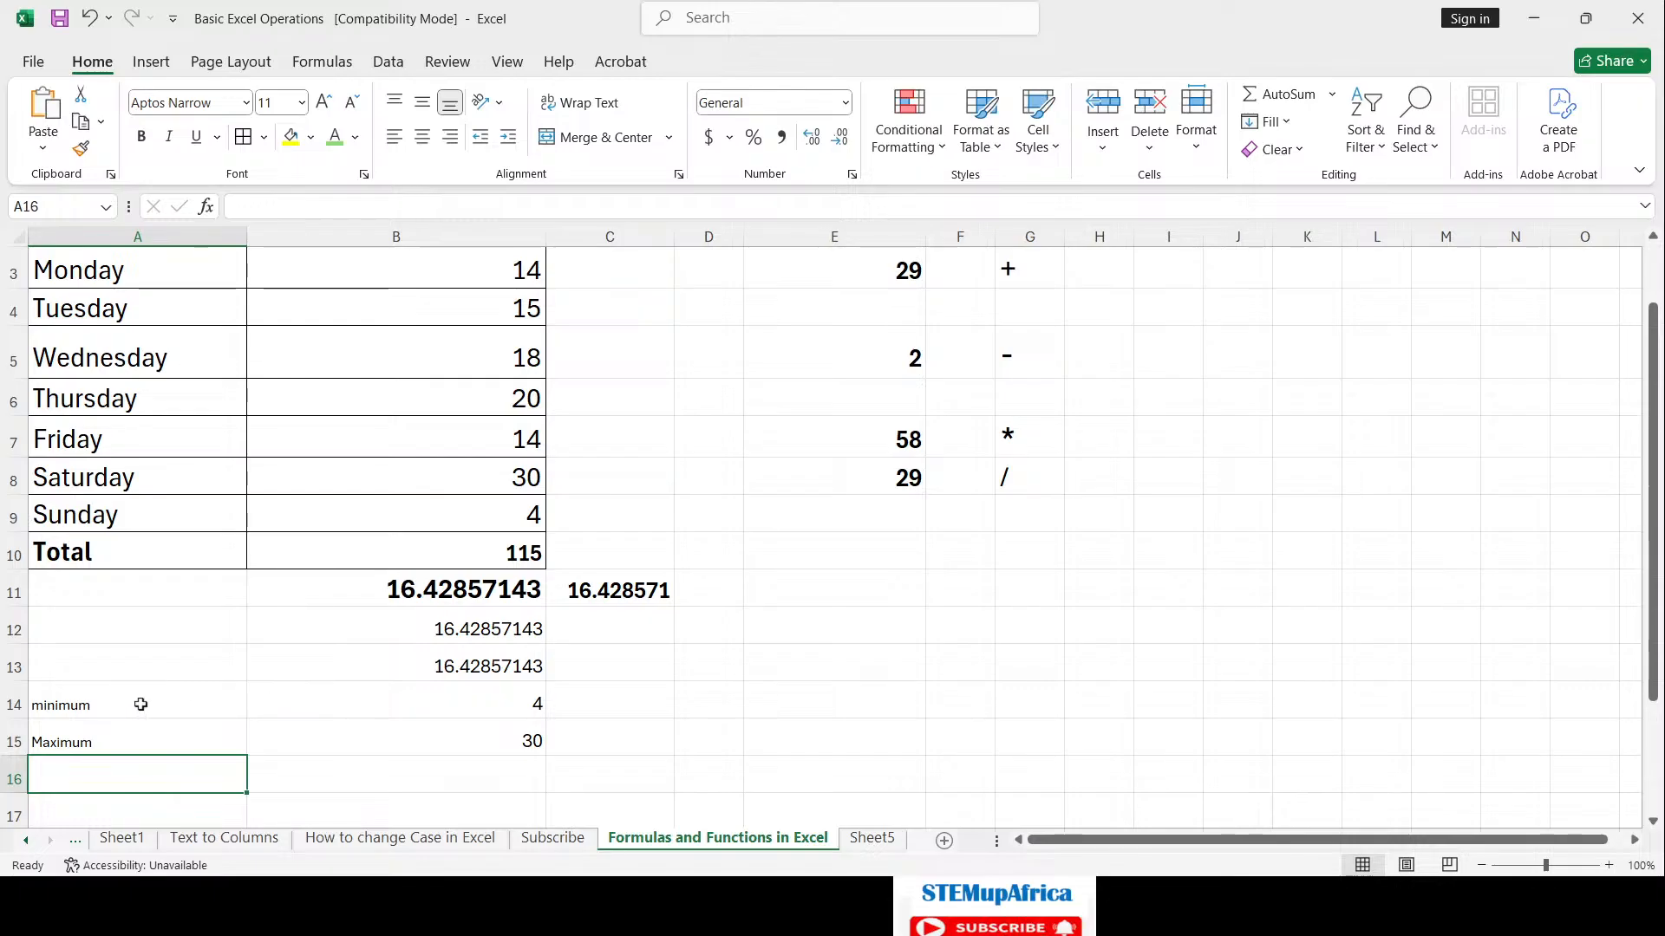
{"action": "left_click_drag", "start_coordinate": [140, 704], "coordinate": [486, 744]}
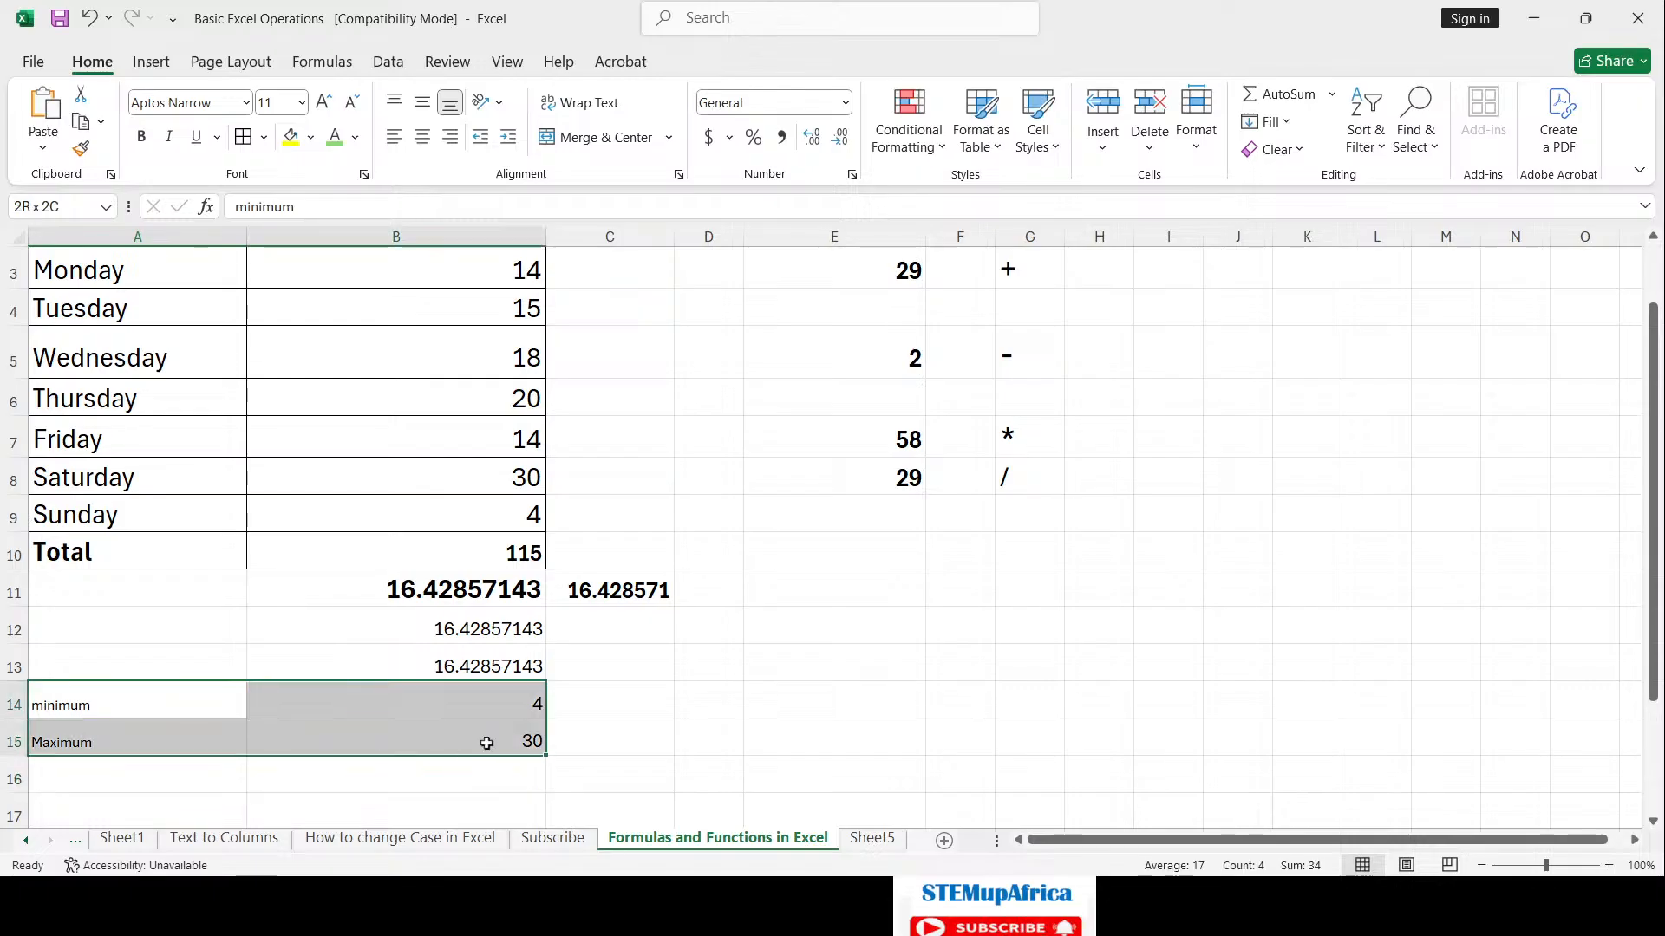
Step: Raise rows 14–15 to font size 18 and capitalise the A14 label to 'Minimum'
{"action": "left_click", "coordinate": [326, 102]}
{"action": "left_click", "coordinate": [326, 101]}
{"action": "left_click", "coordinate": [328, 102]}
{"action": "left_click", "coordinate": [329, 103]}
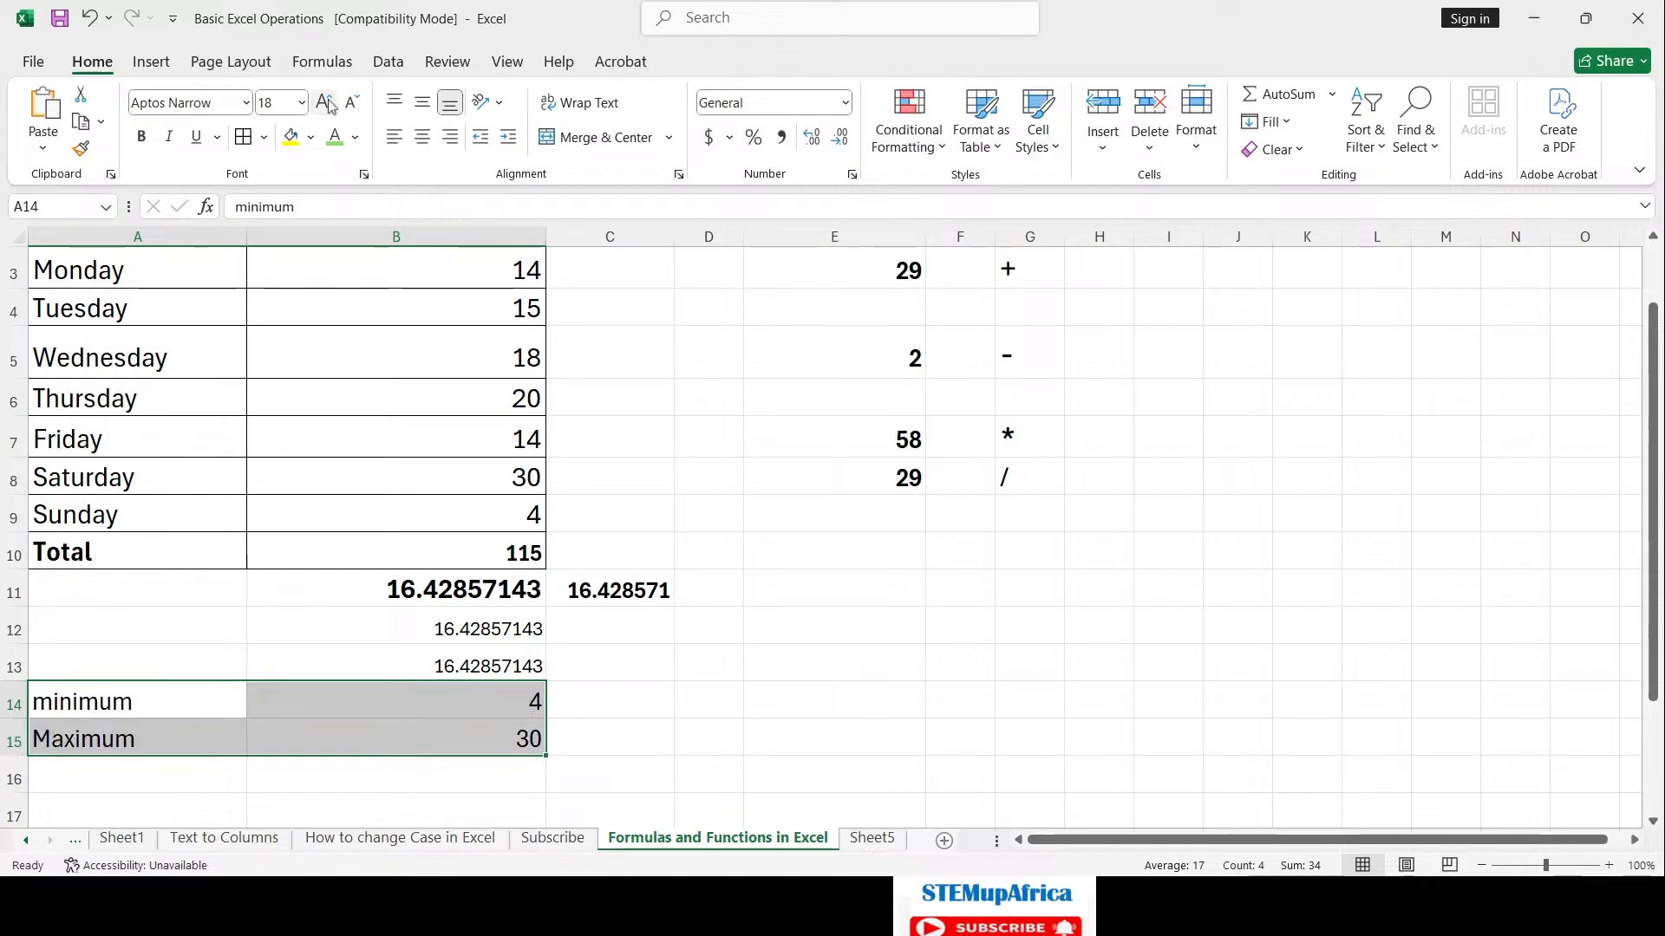
{"action": "double_click", "coordinate": [147, 698]}
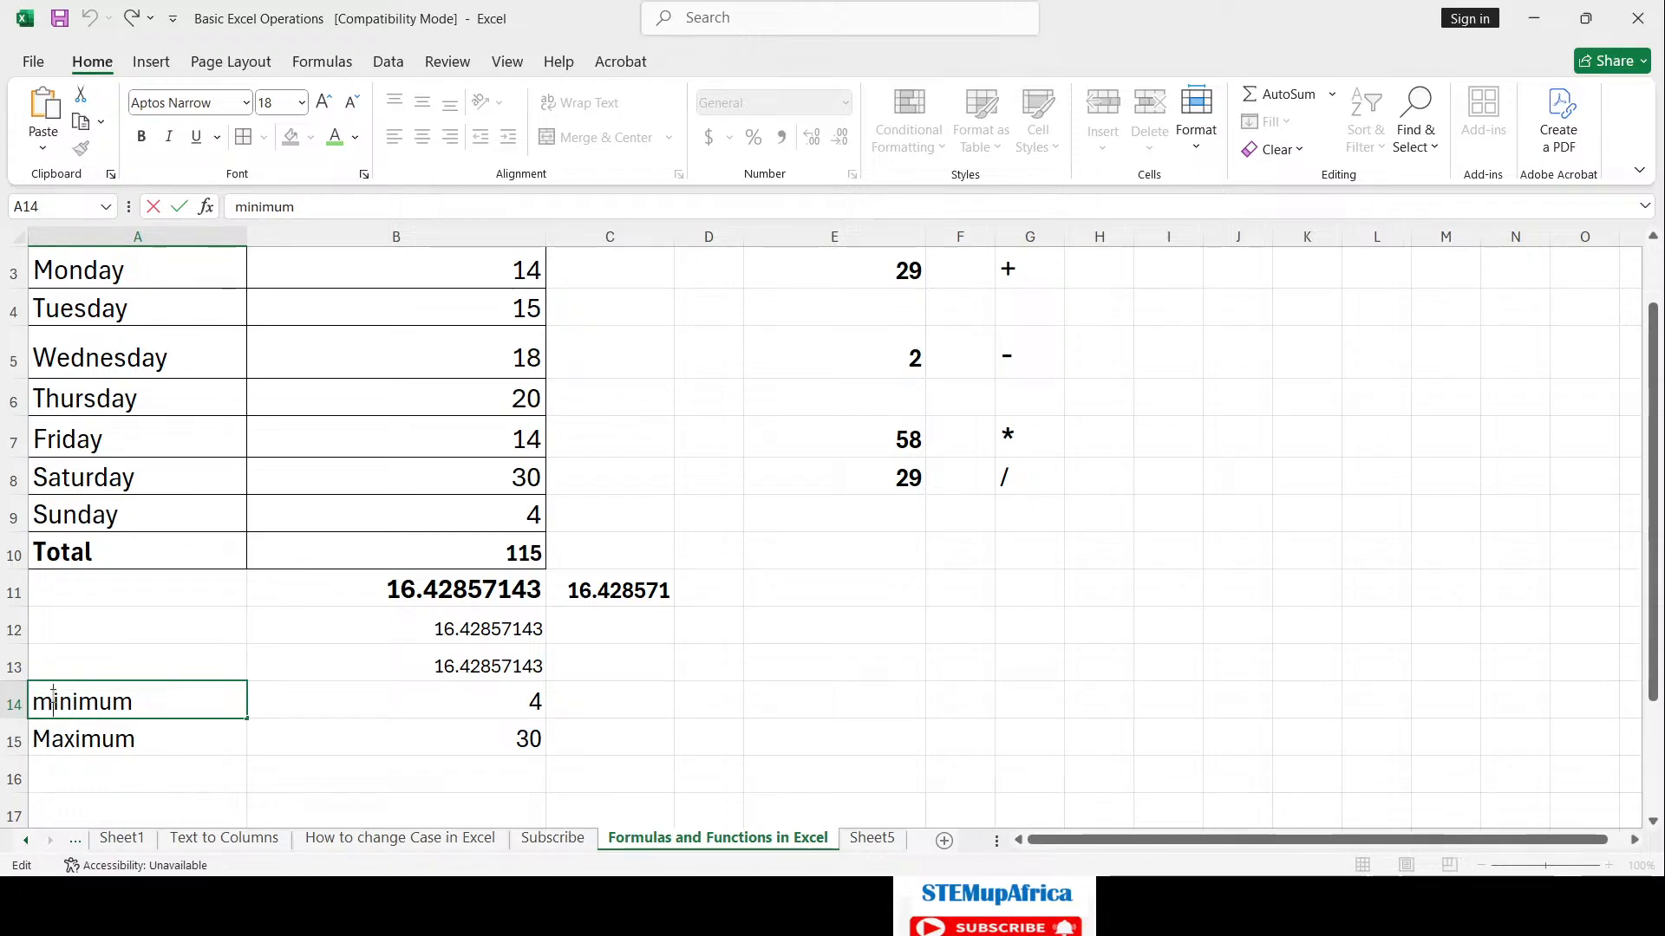
{"action": "key", "text": "BackSpace"}
{"action": "type", "text": "M"}
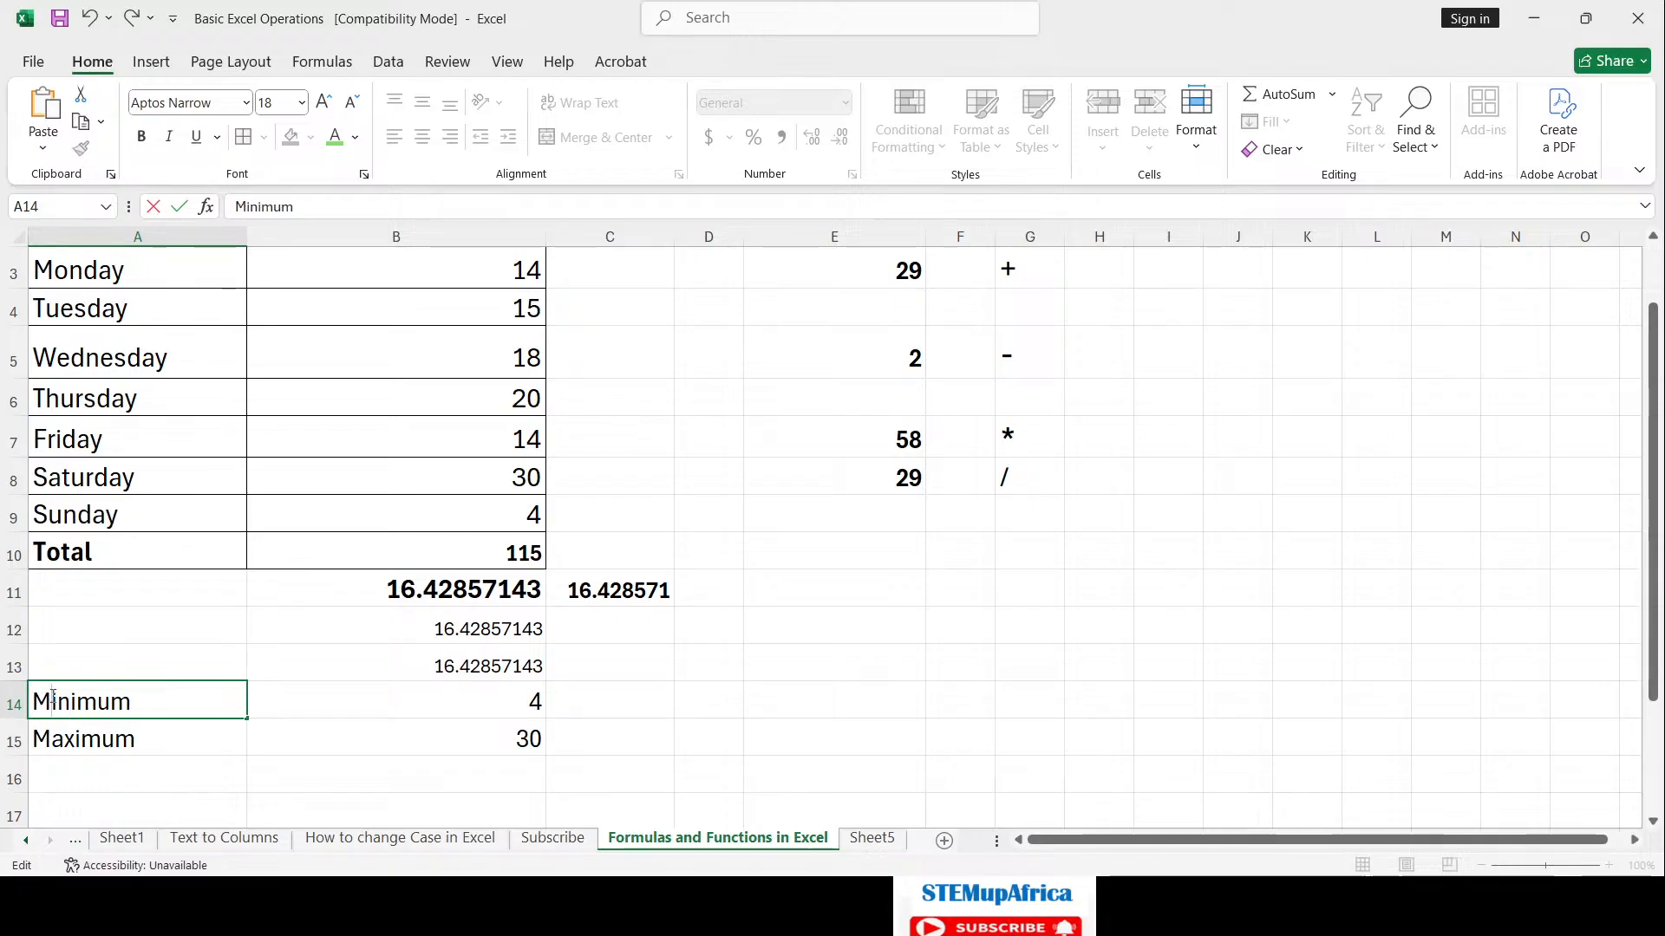
{"action": "key", "text": "Return"}
Step: Make the Minimum and Maximum rows bold and save the workbook
{"action": "left_click_drag", "start_coordinate": [52, 699], "coordinate": [421, 754]}
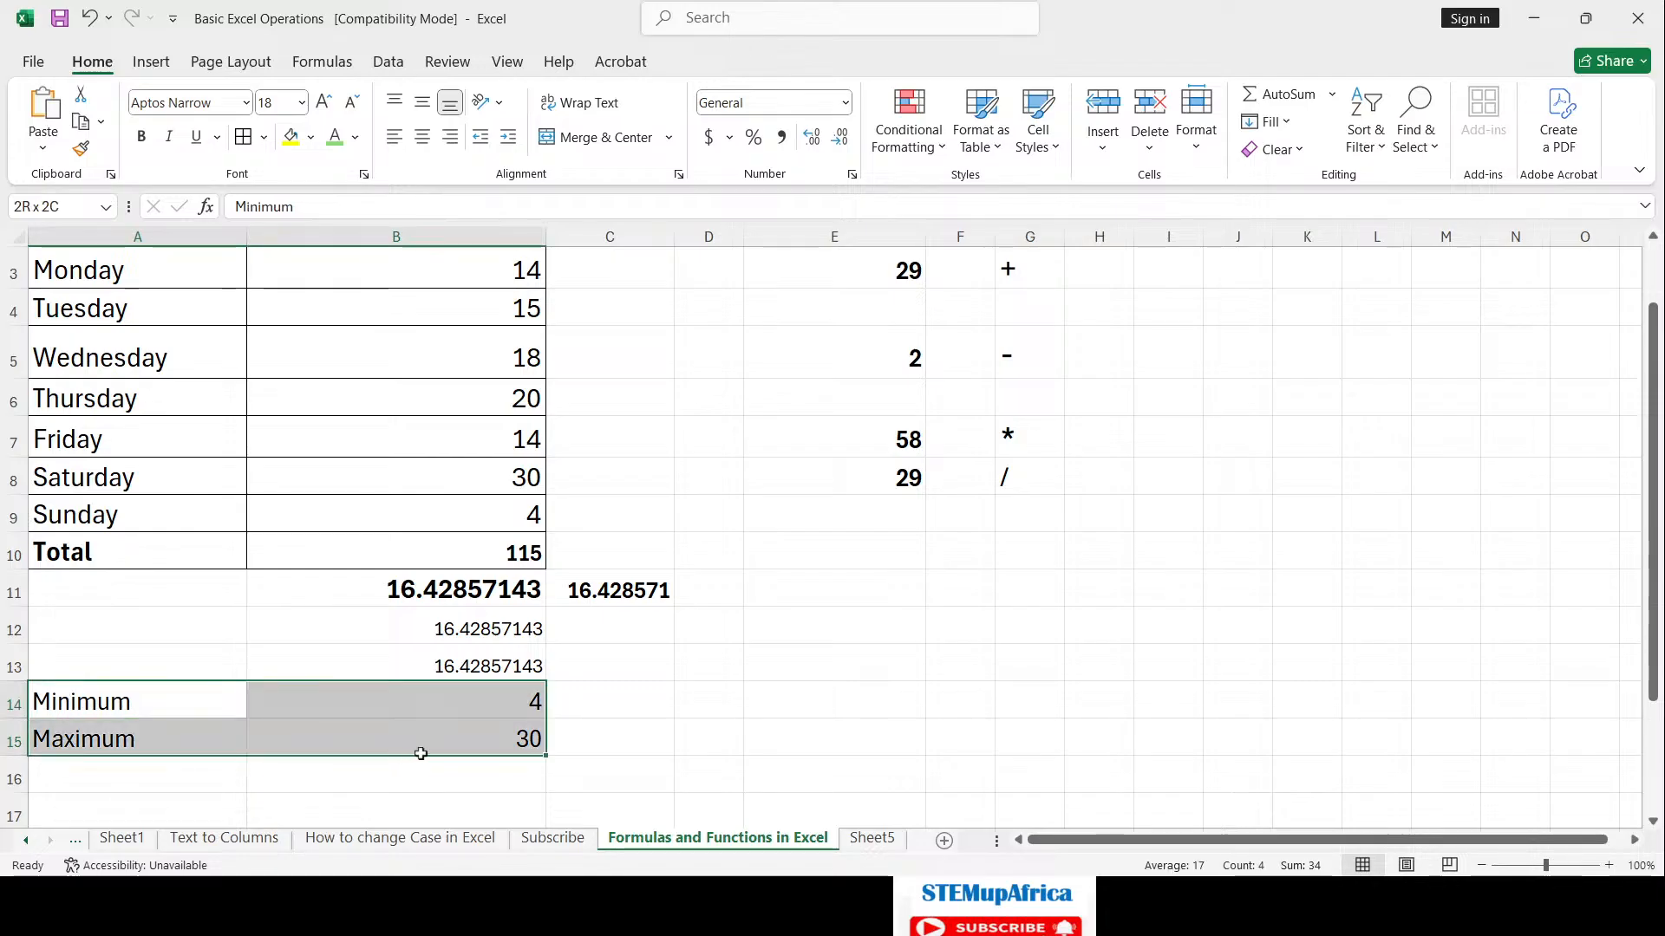
{"action": "left_click", "coordinate": [141, 137]}
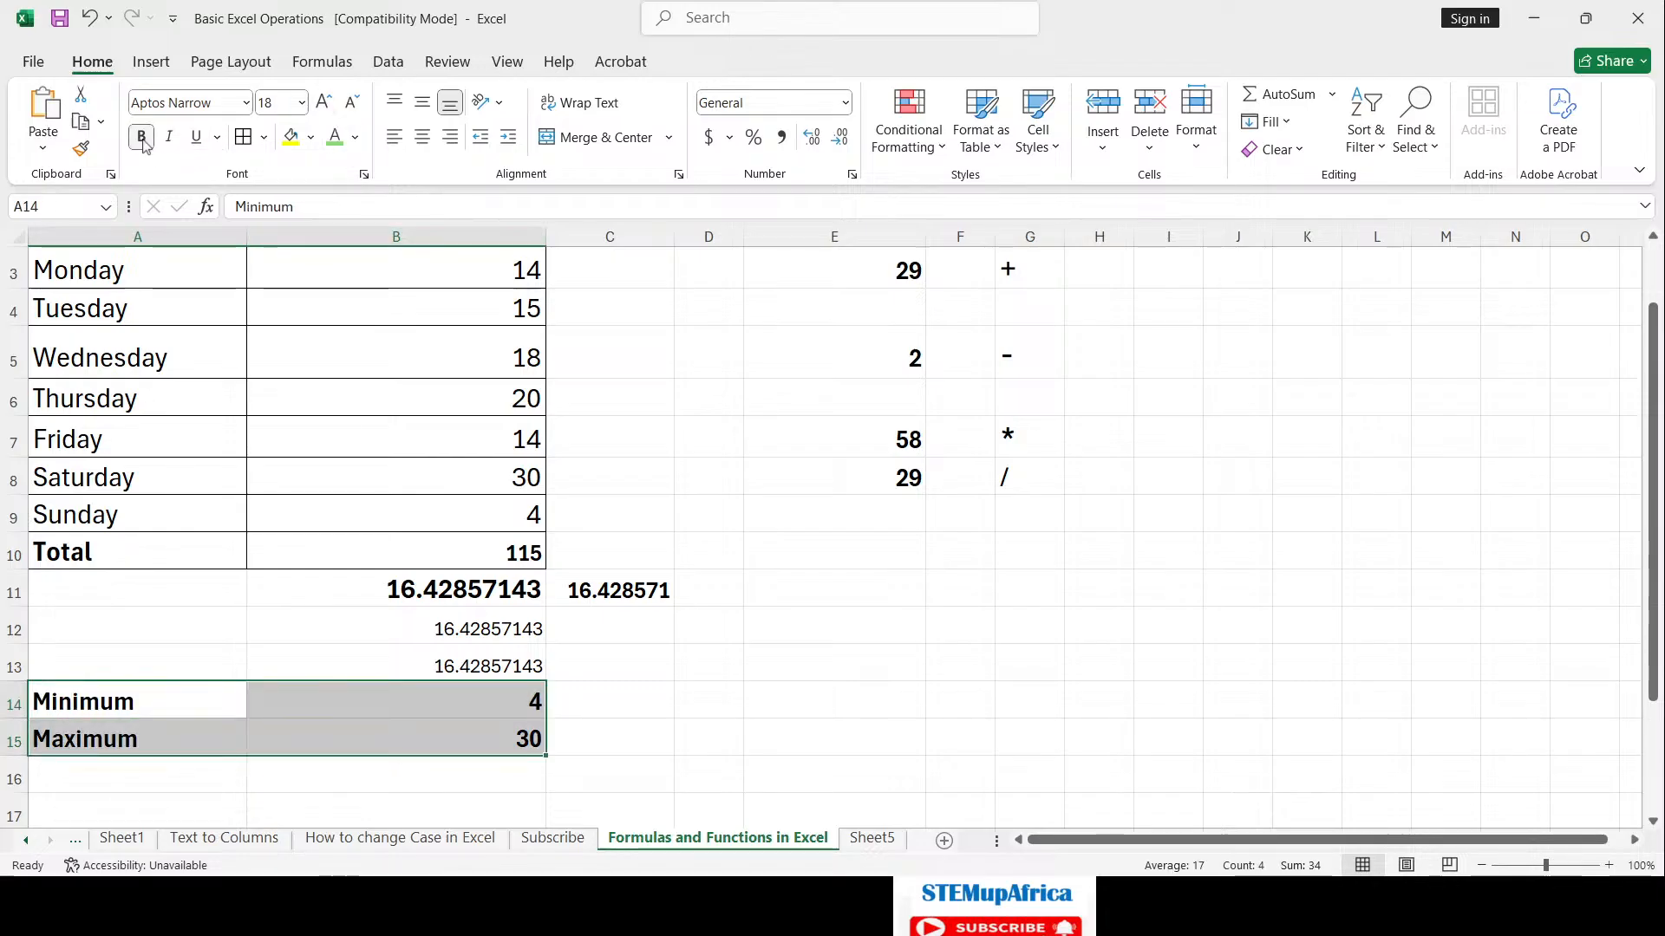
{"action": "left_click", "coordinate": [724, 406]}
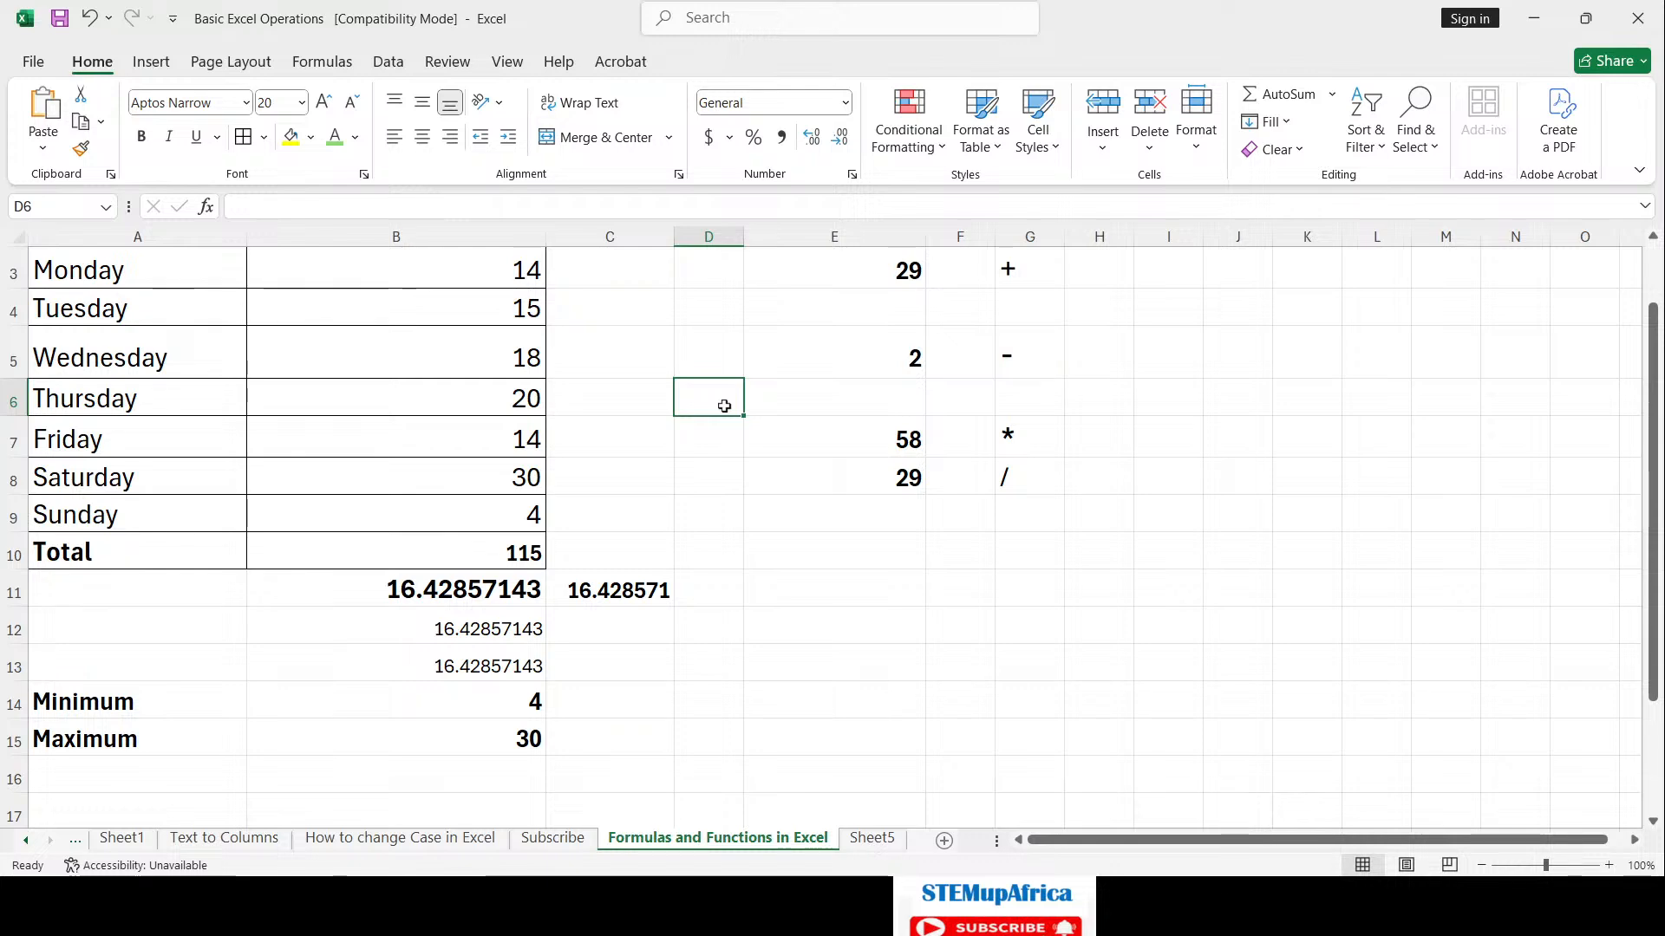
{"action": "key", "text": "ctrl+s"}
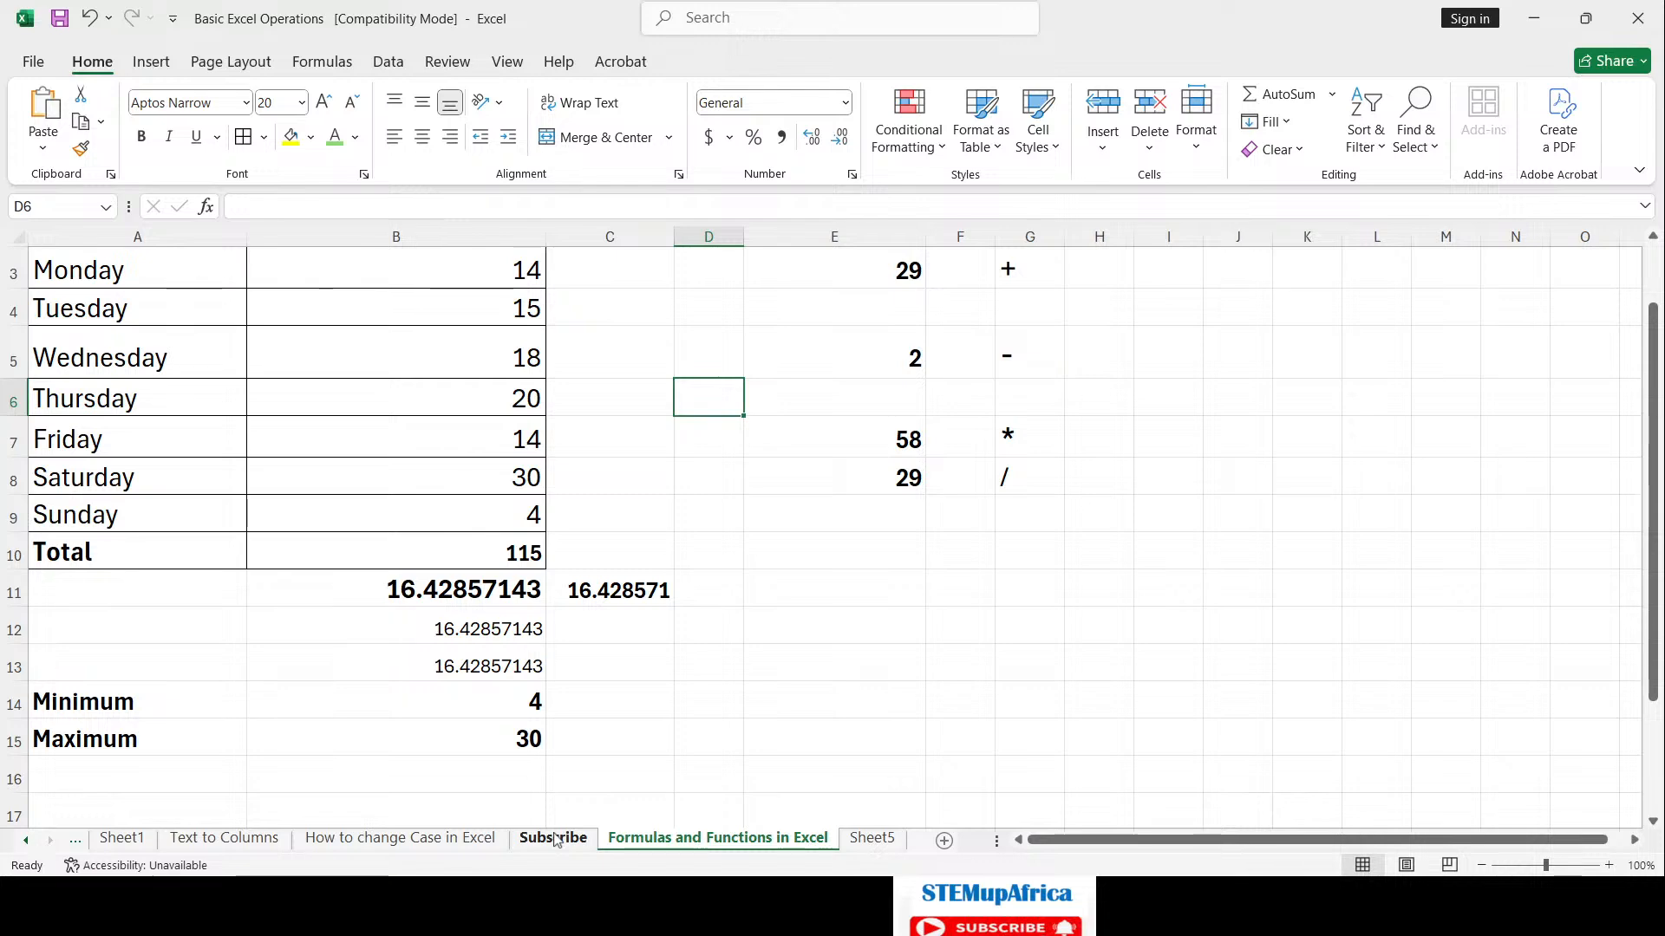
Step: Enter the contact e-mail address in E11 and switch to the Subscribe sheet
{"action": "left_click", "coordinate": [817, 581]}
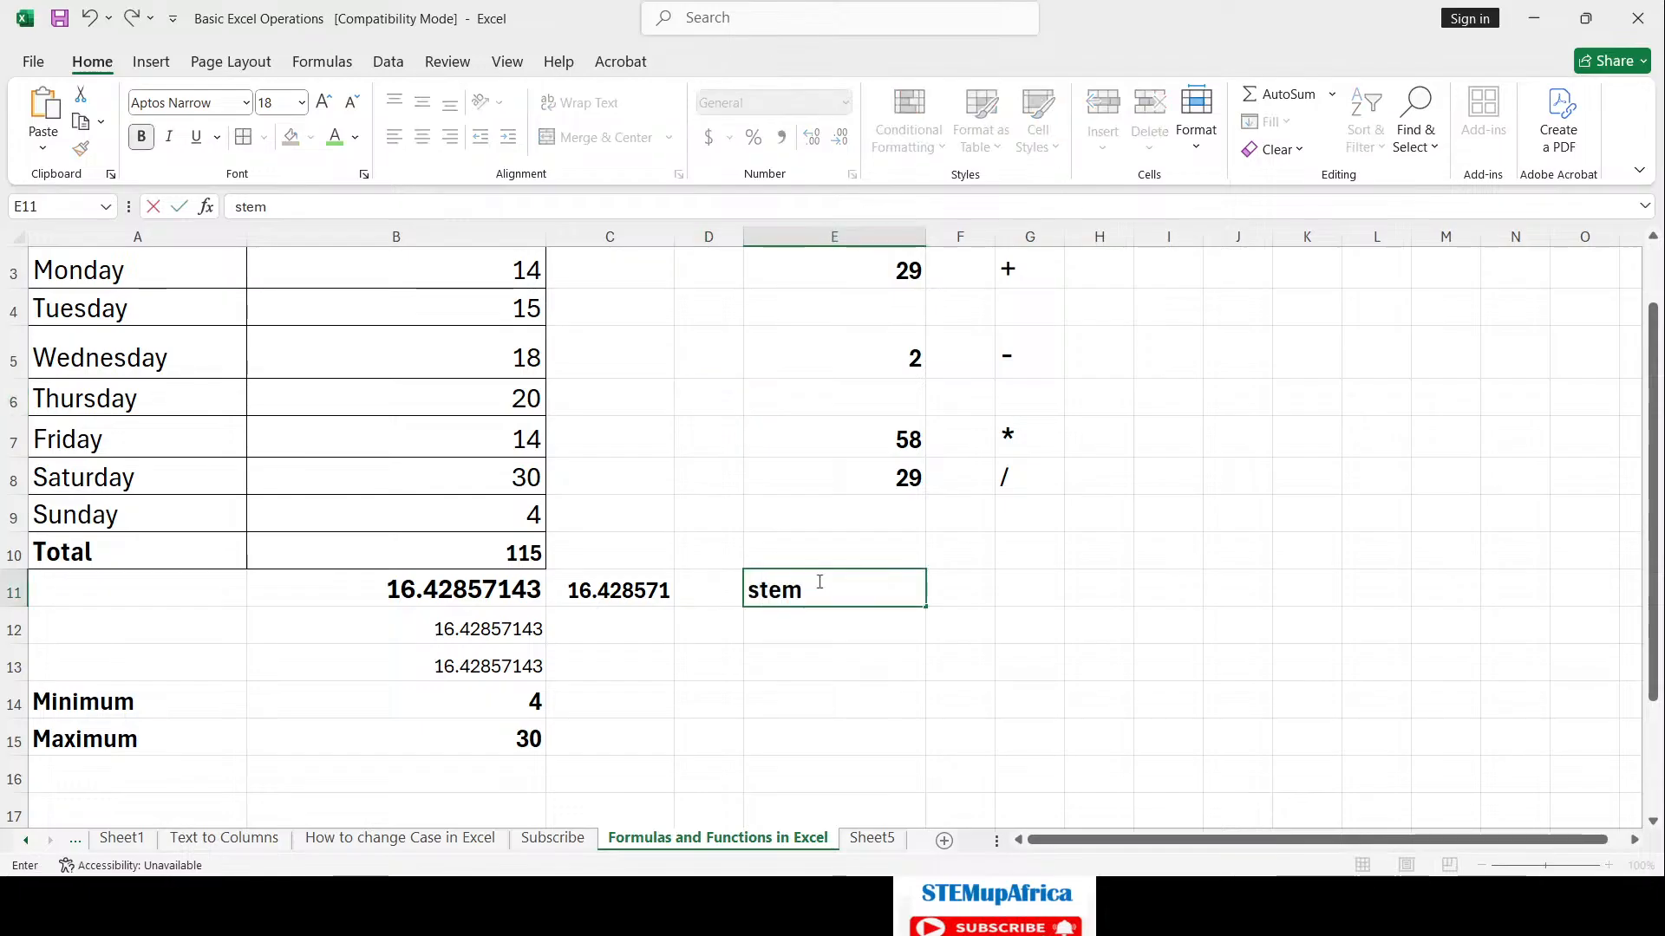
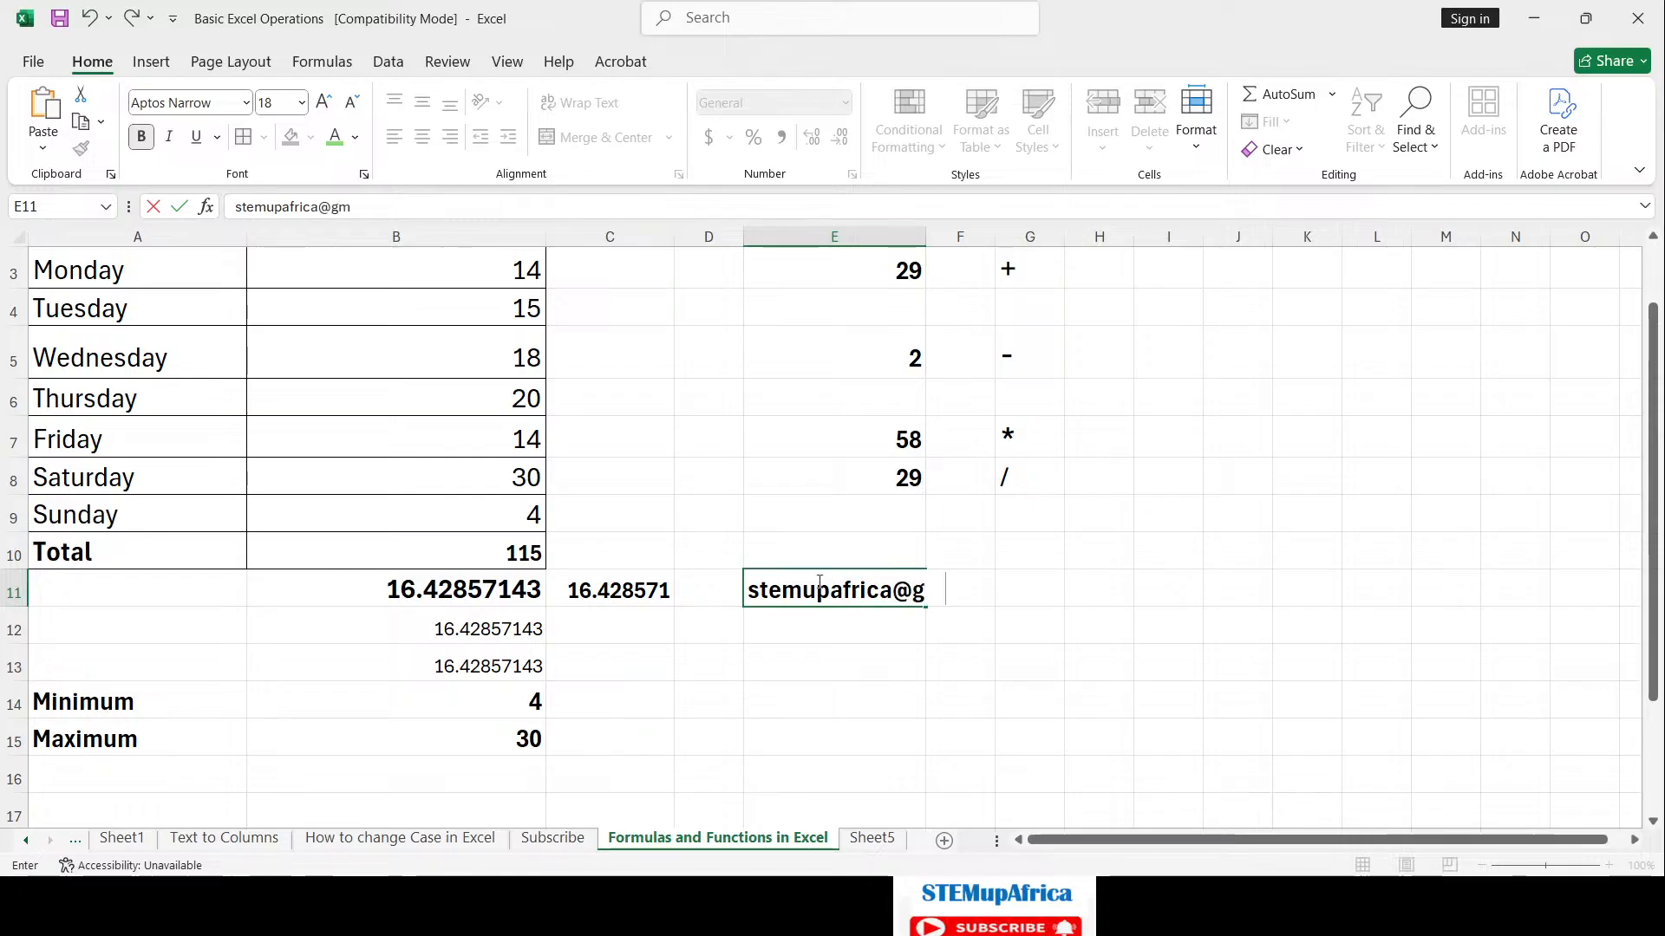
{"action": "key", "text": "Return"}
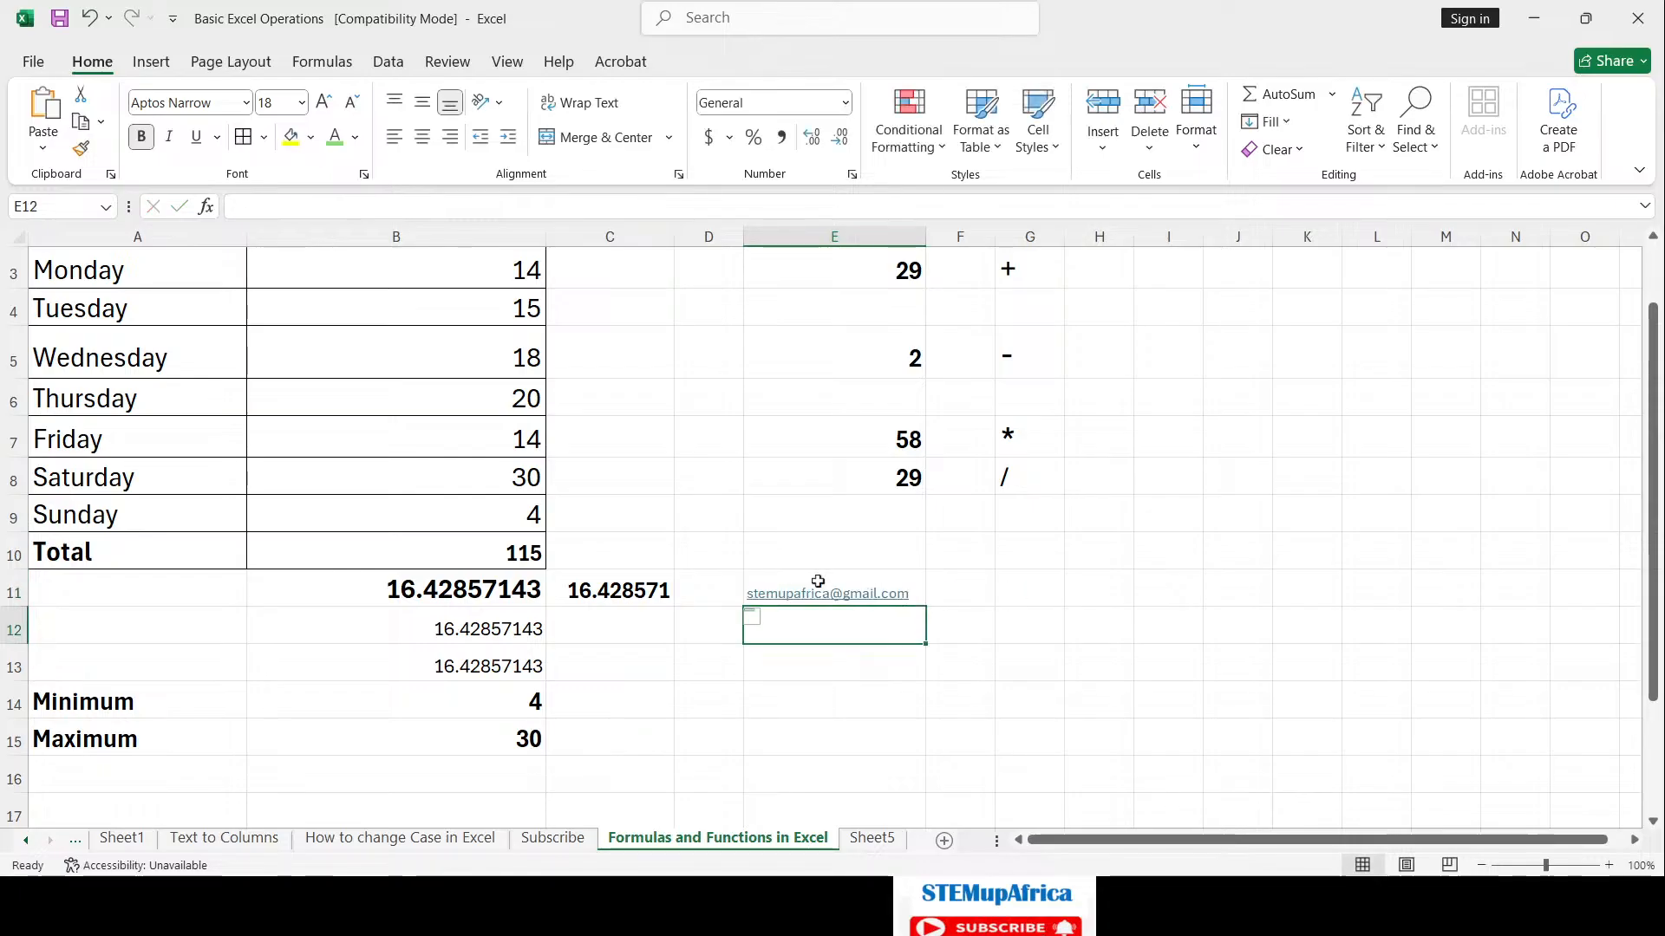
{"action": "left_click", "coordinate": [570, 840]}
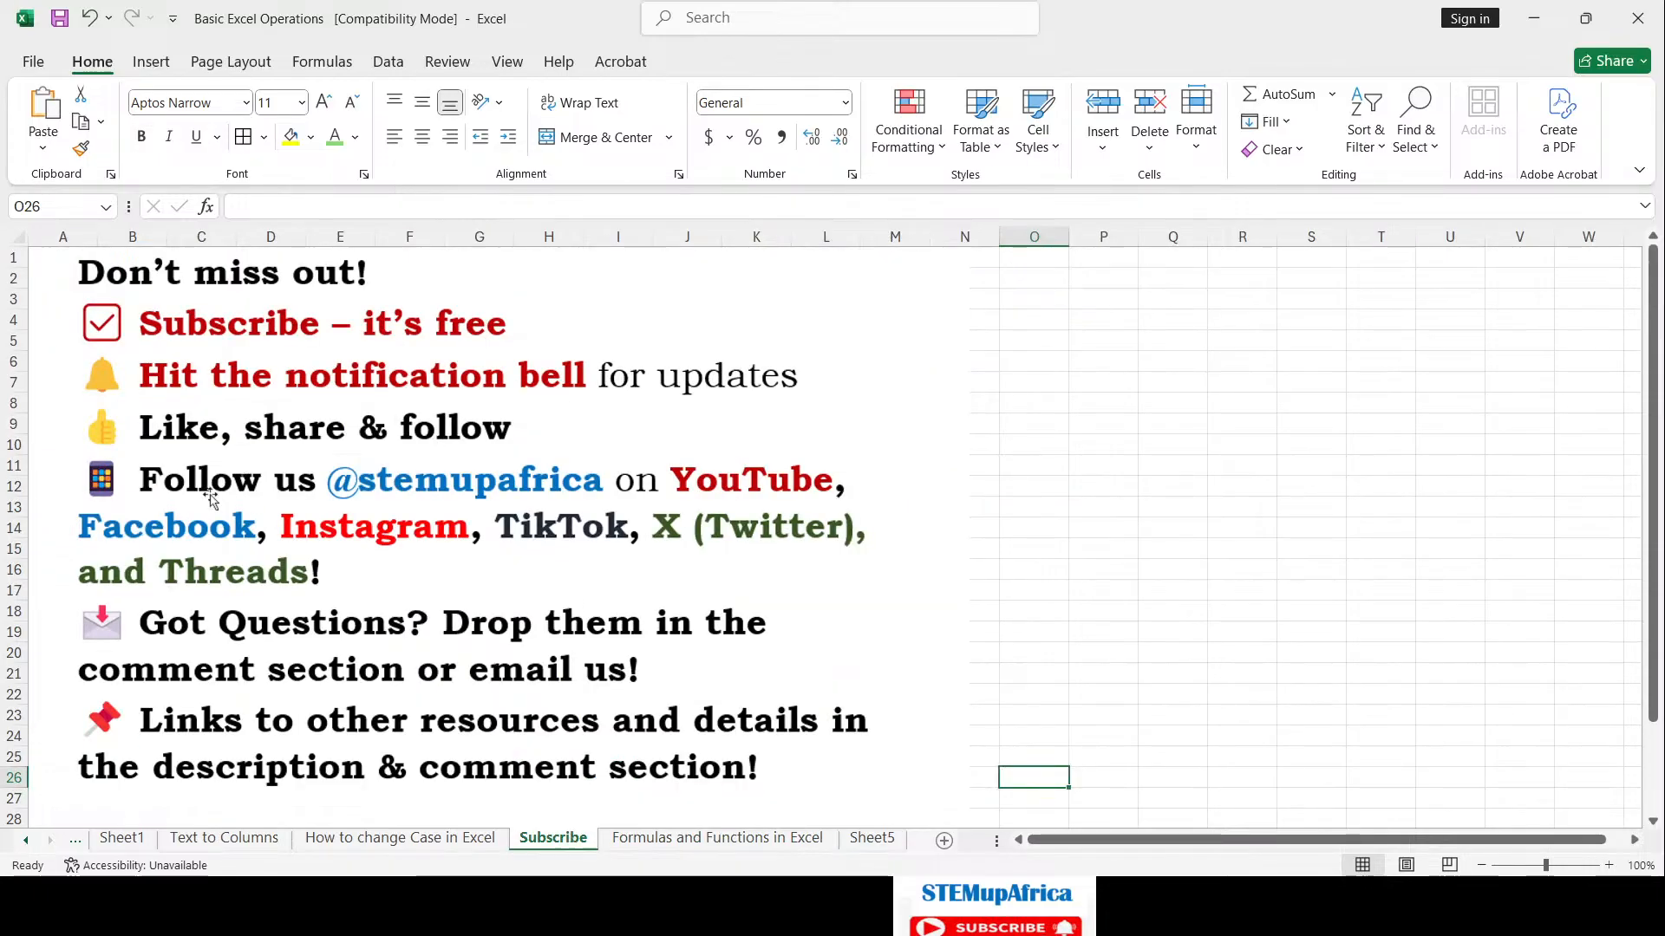